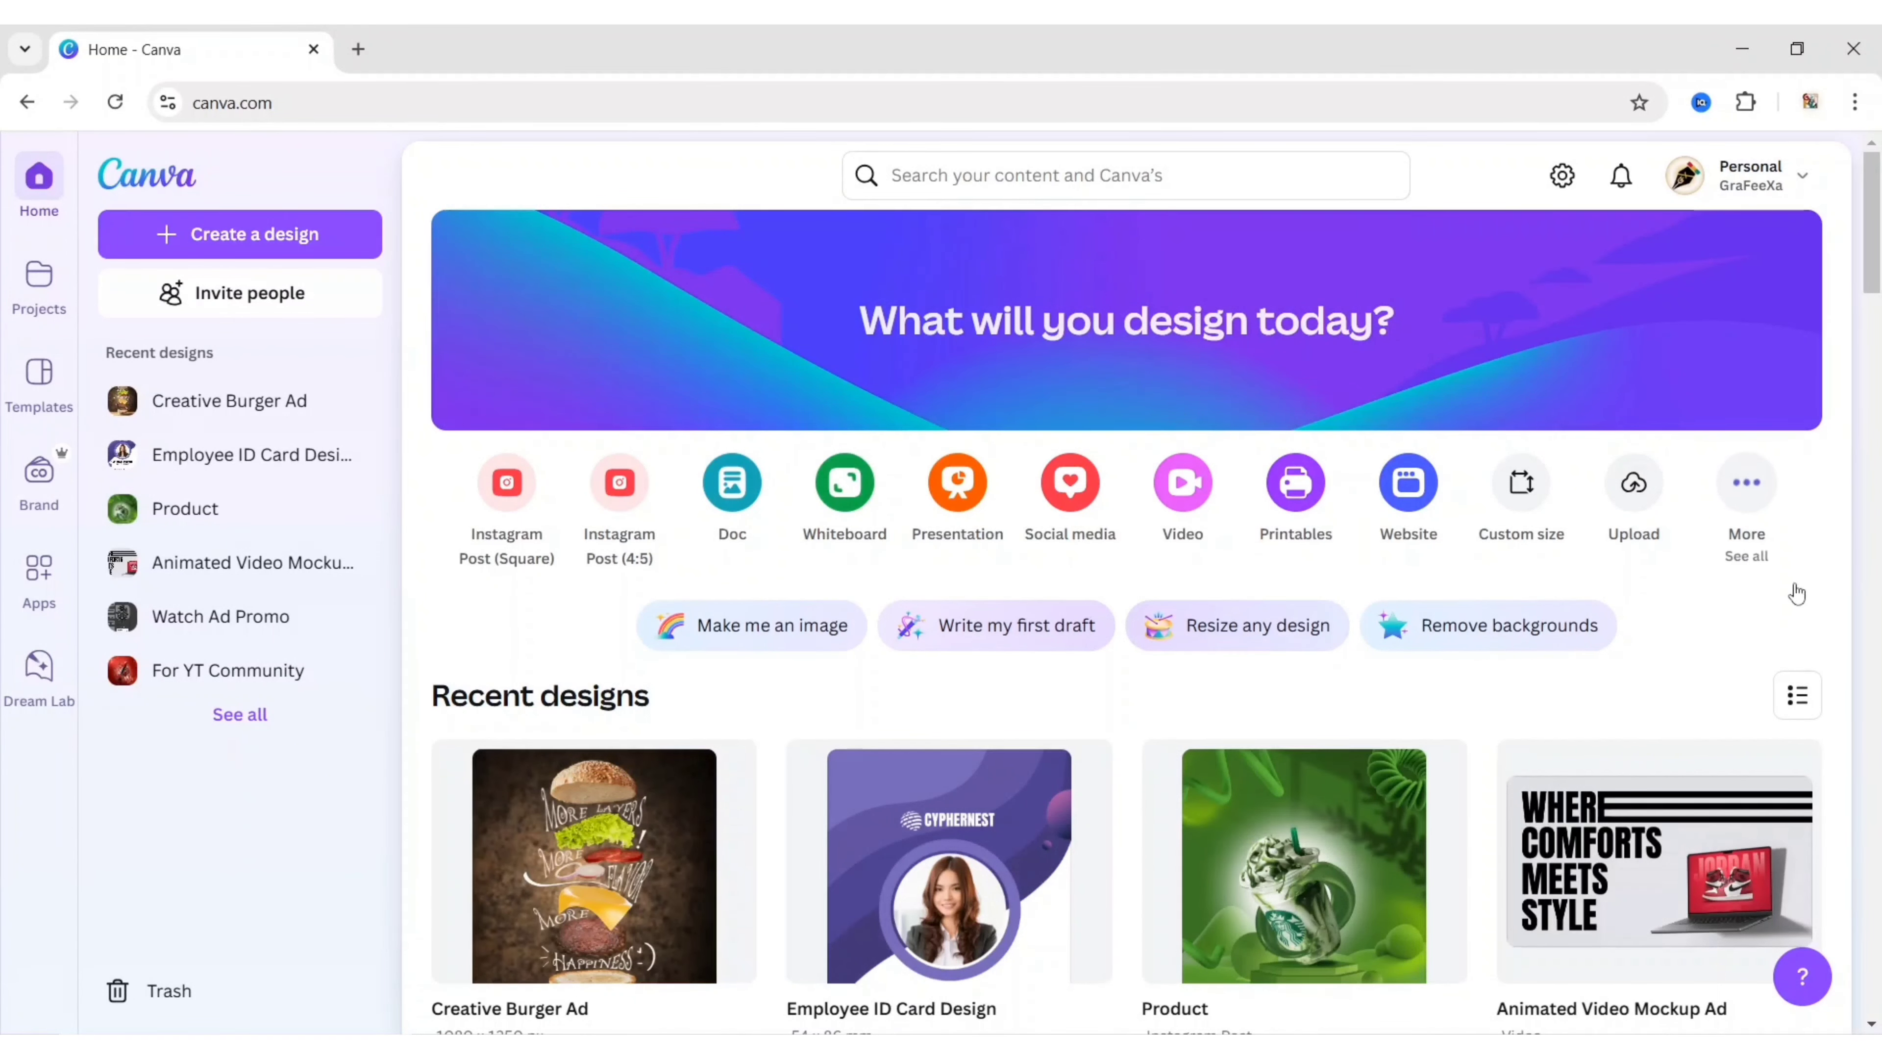
Create a custom 1080 × 1080 px design and name it "Cupcake Muffin Ad Poster"
click(1518, 486)
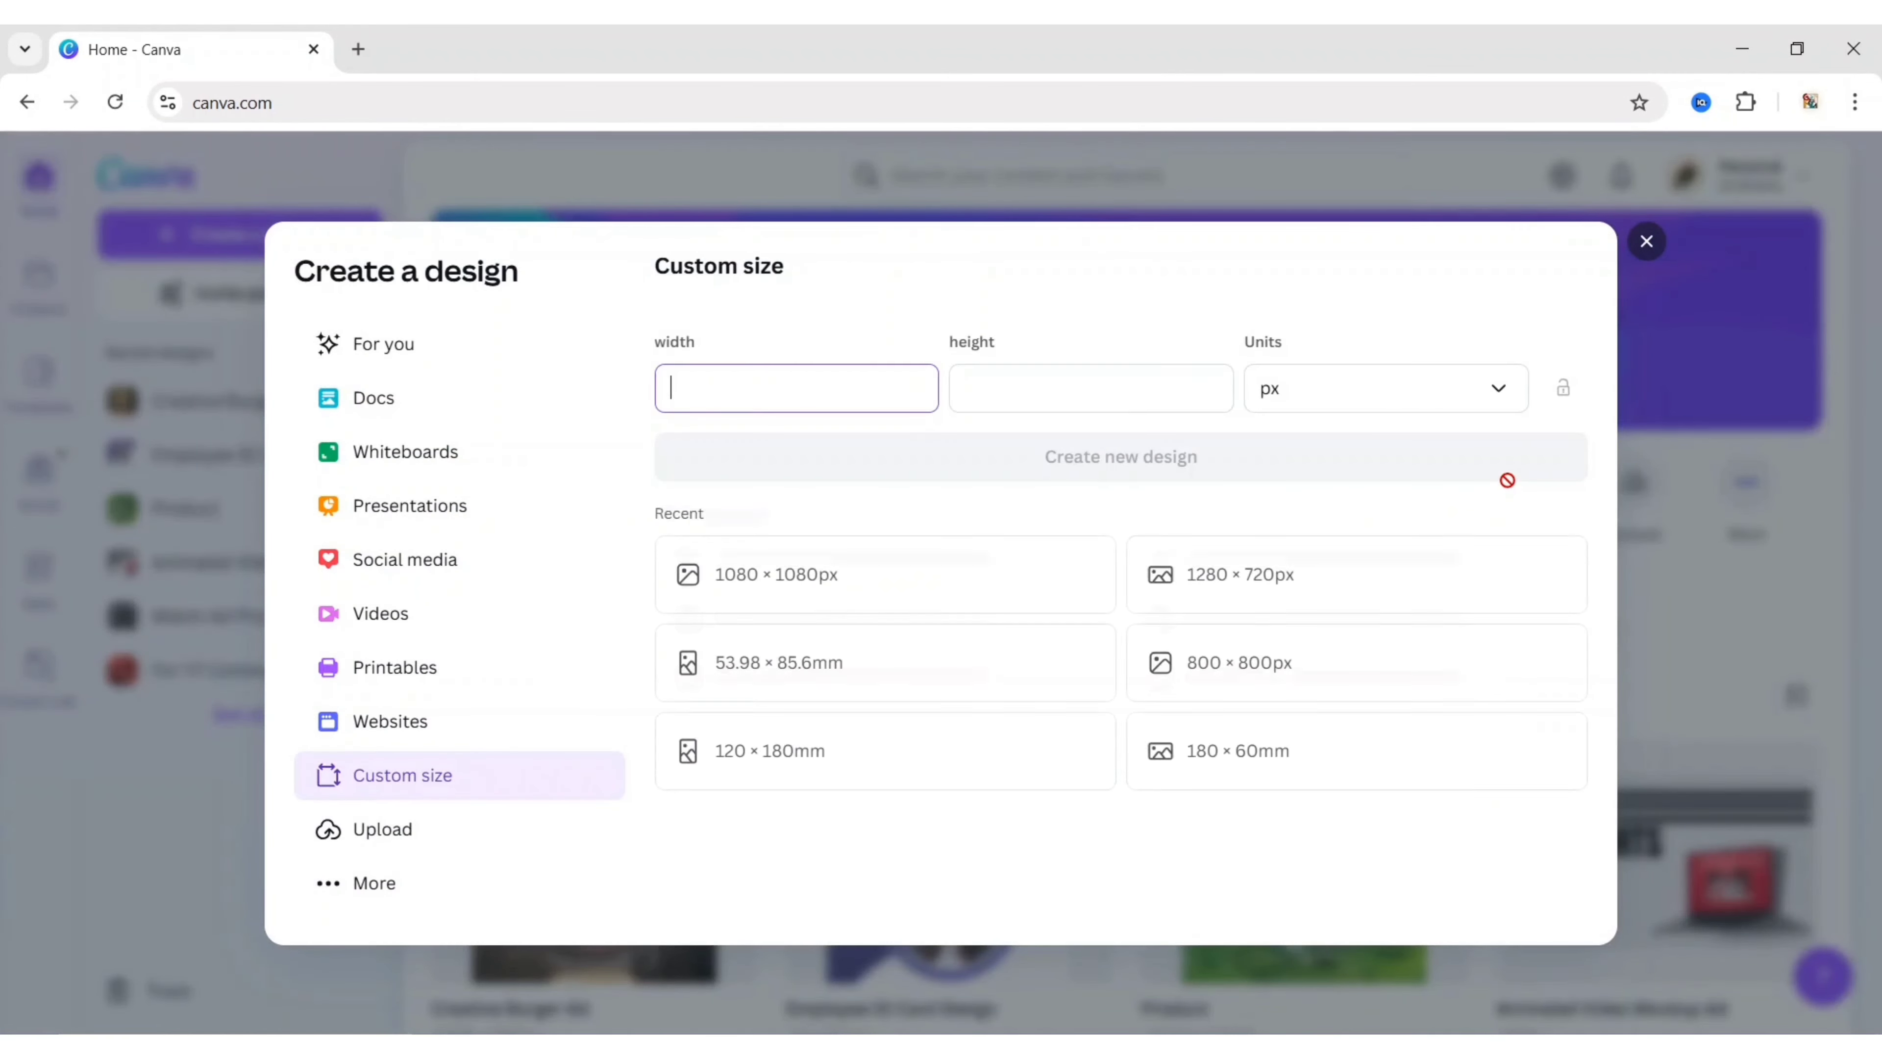
key(Tab)
text(1080)
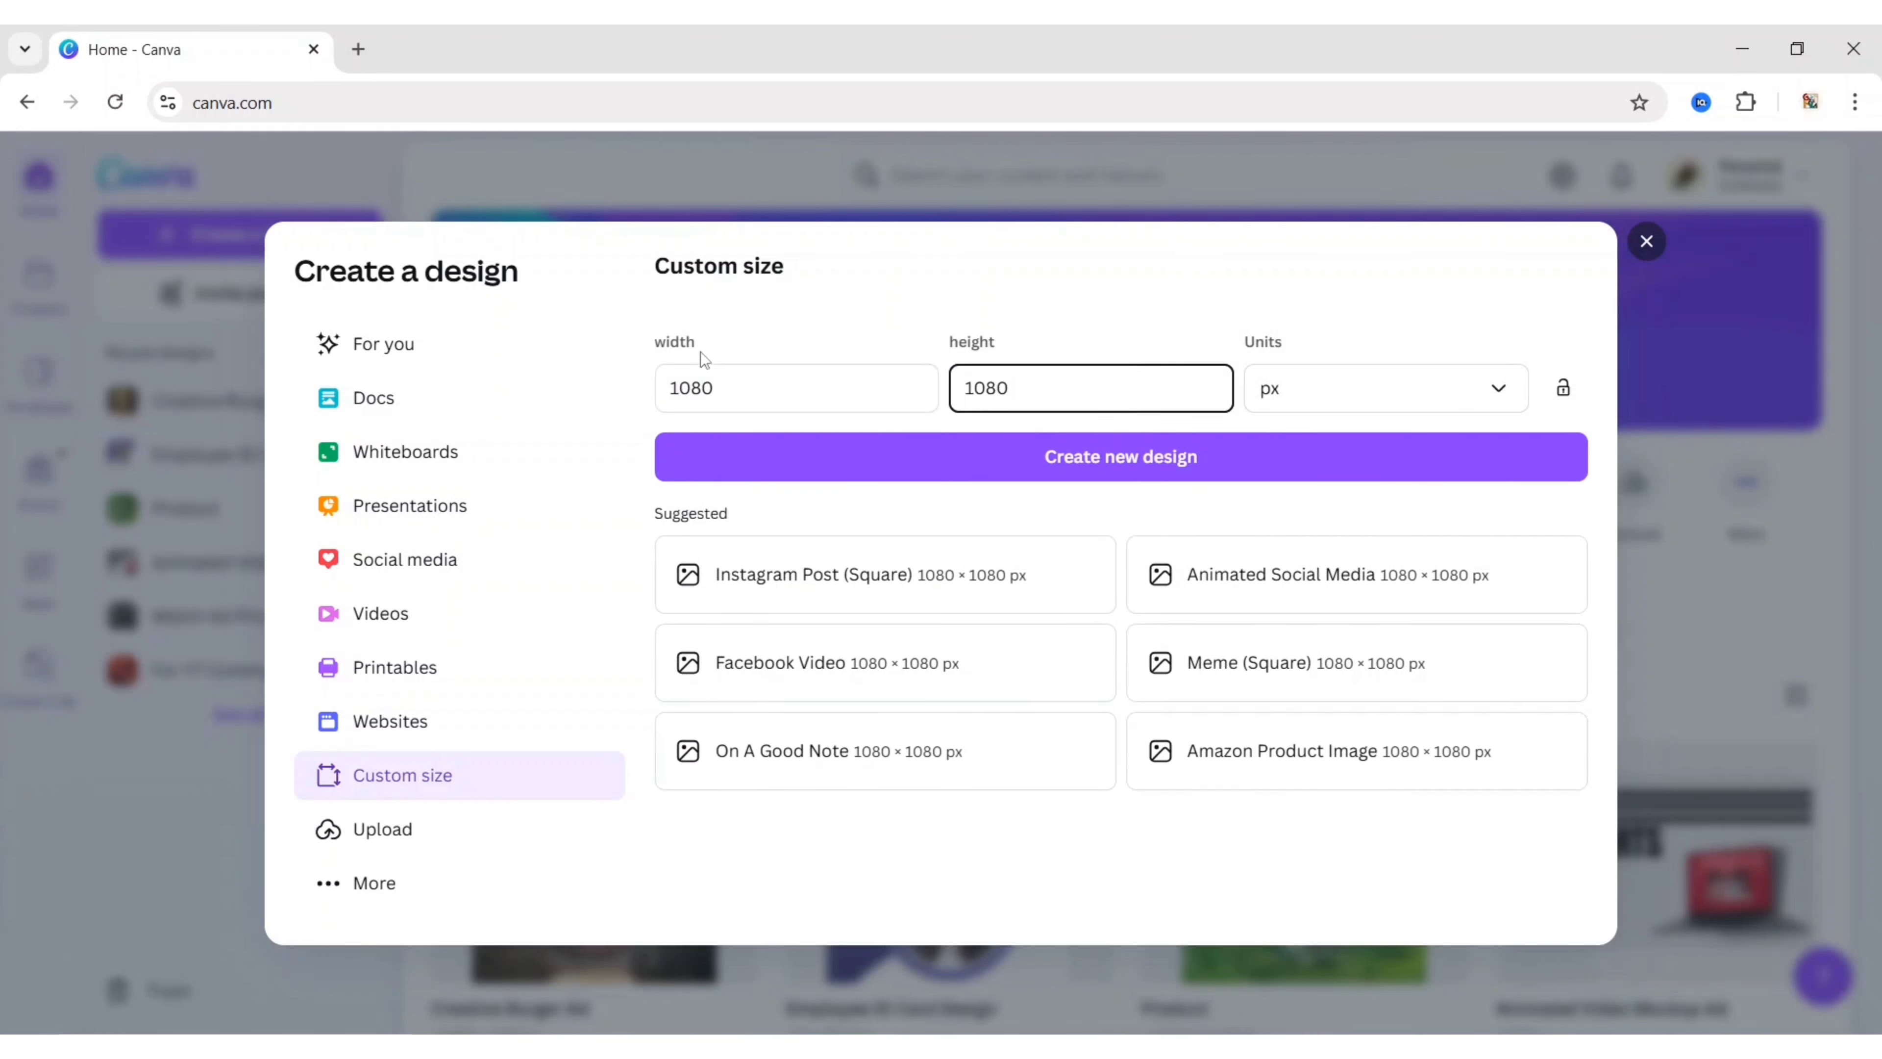
click(1134, 466)
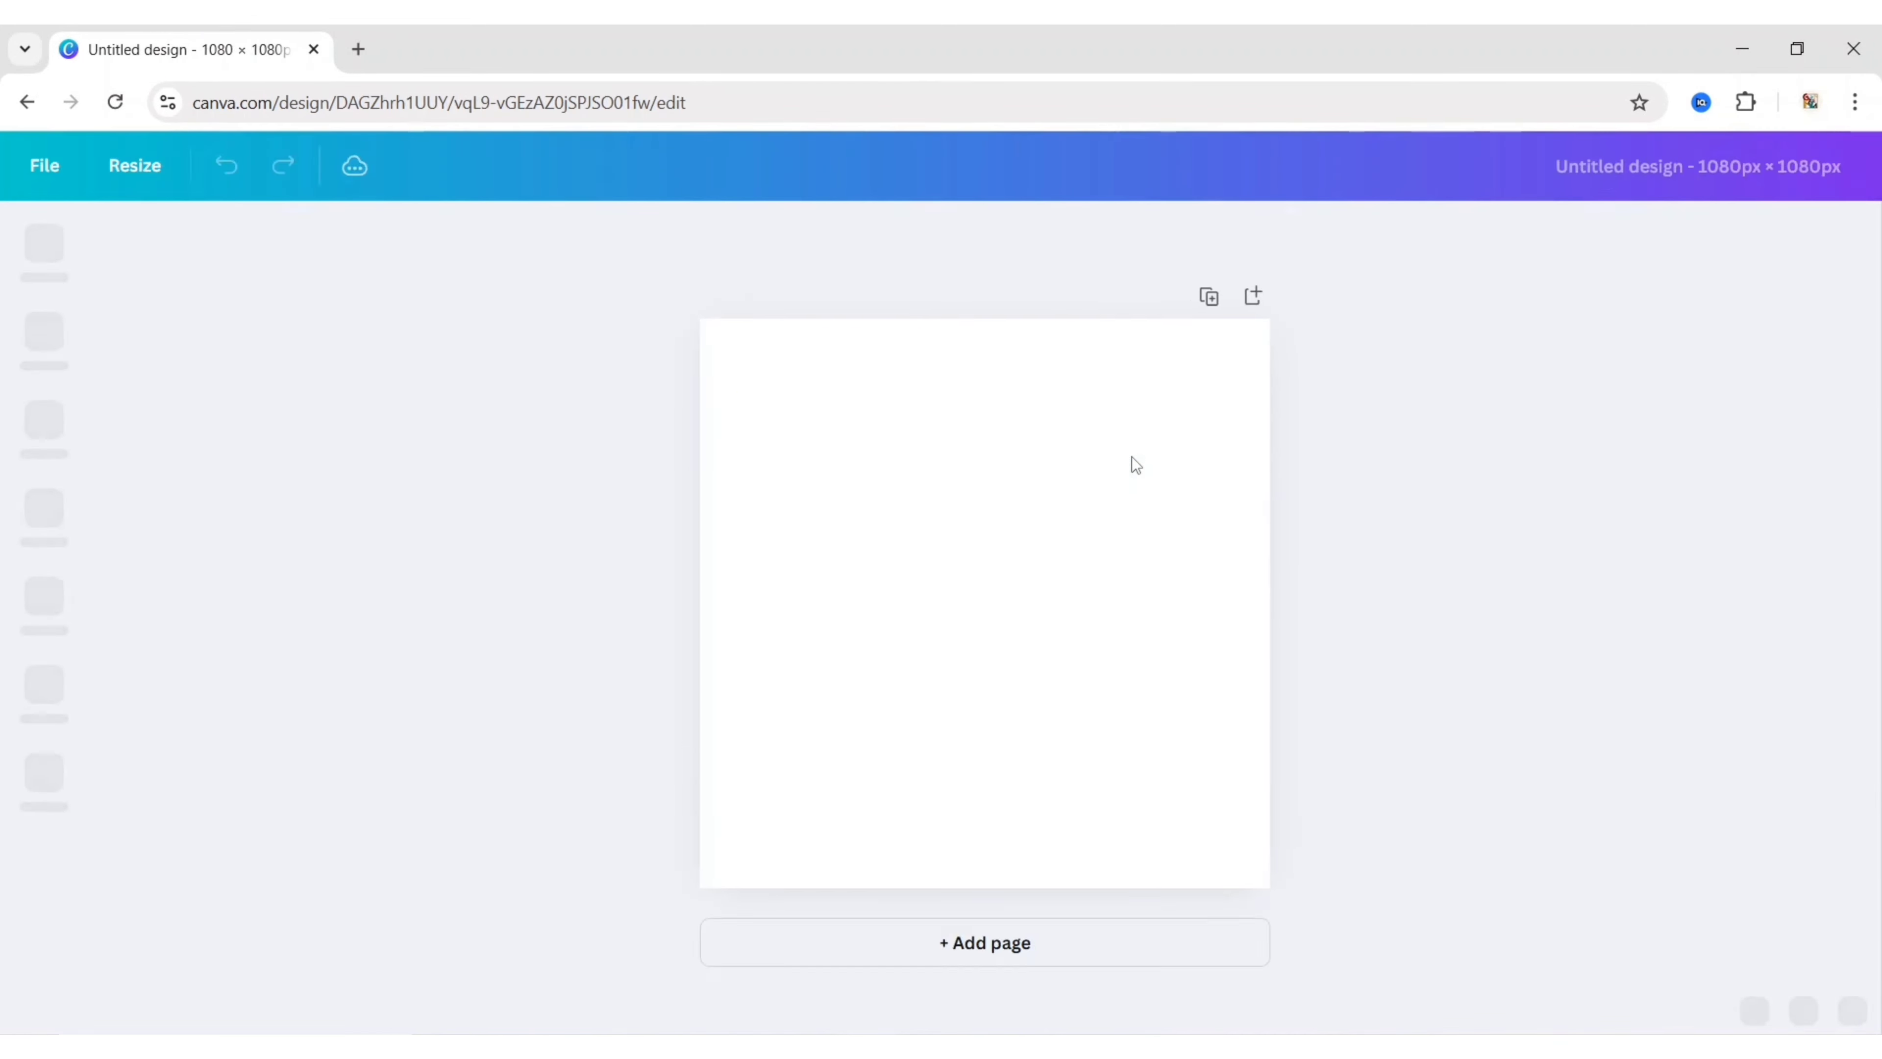
text(Cupcake Muffin Ad Poster)
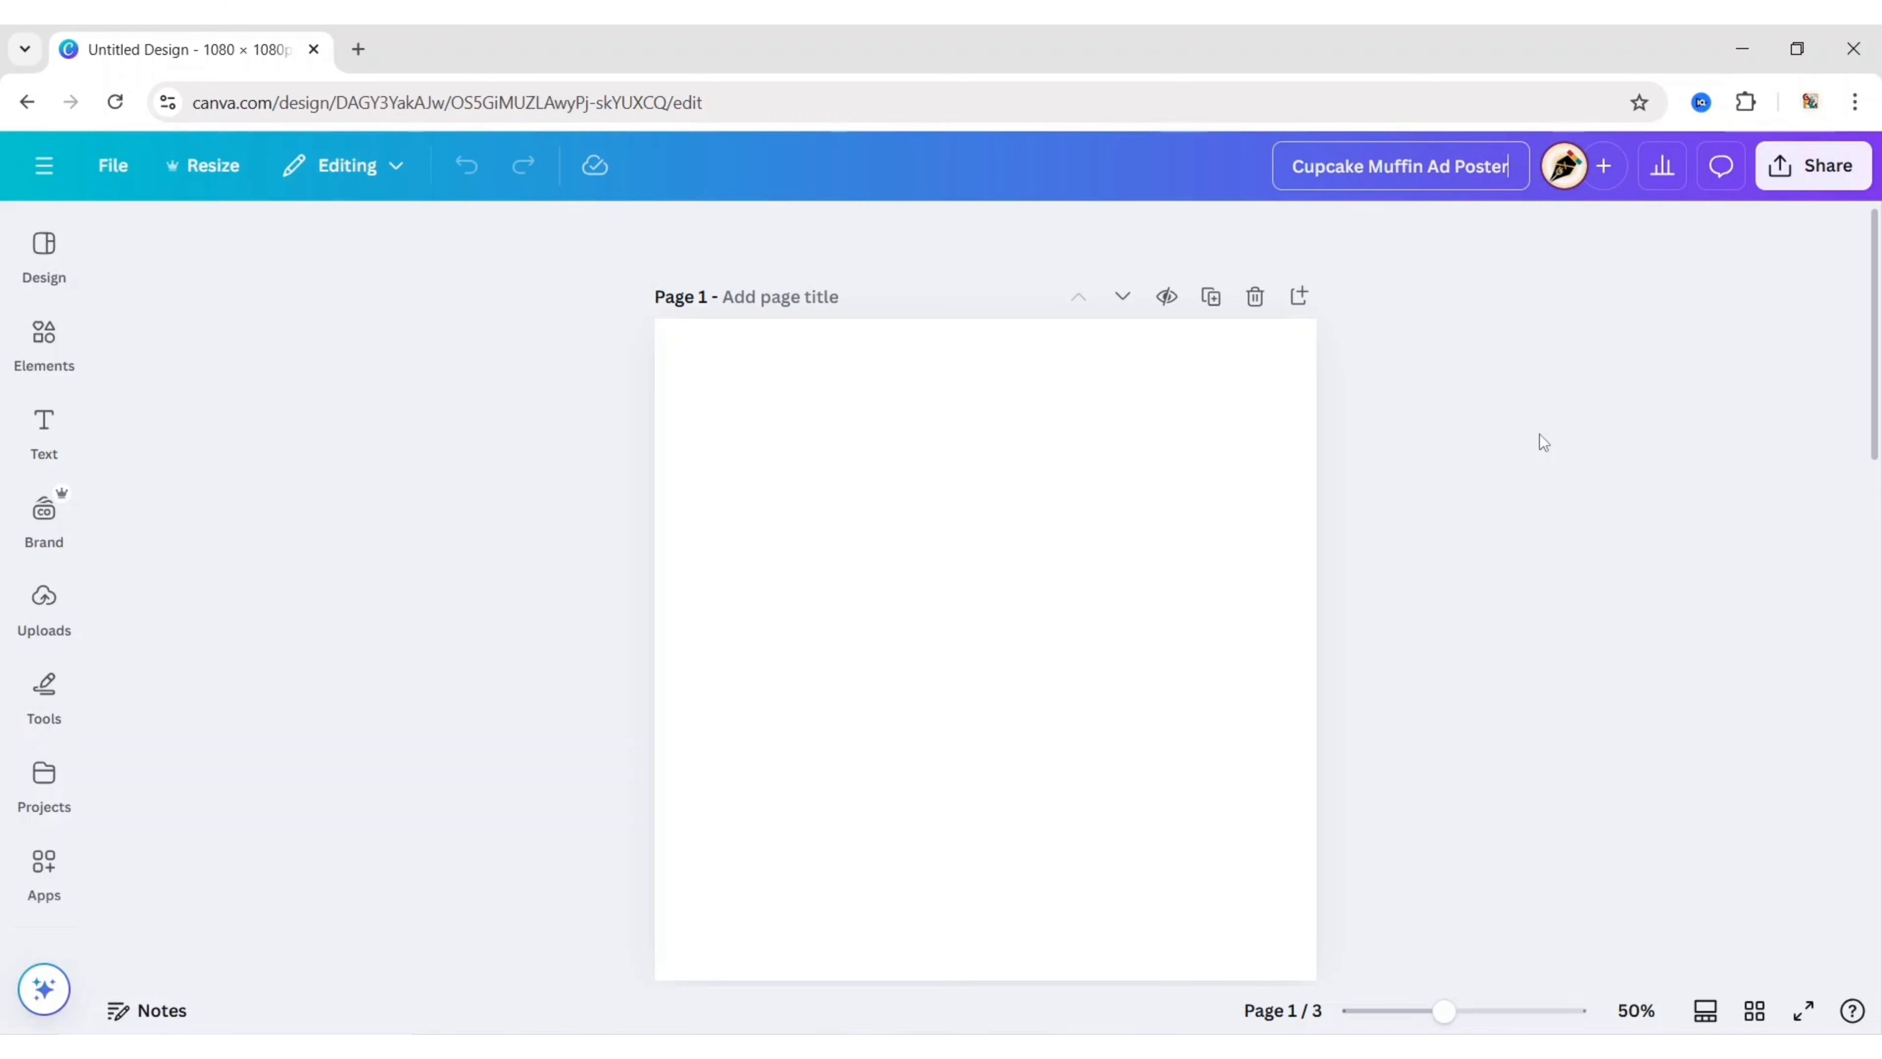
Search the photo elements for "cupcake", add the pink cupcake with dark star sprinkles, and place it in the page's lower centre
click(45, 335)
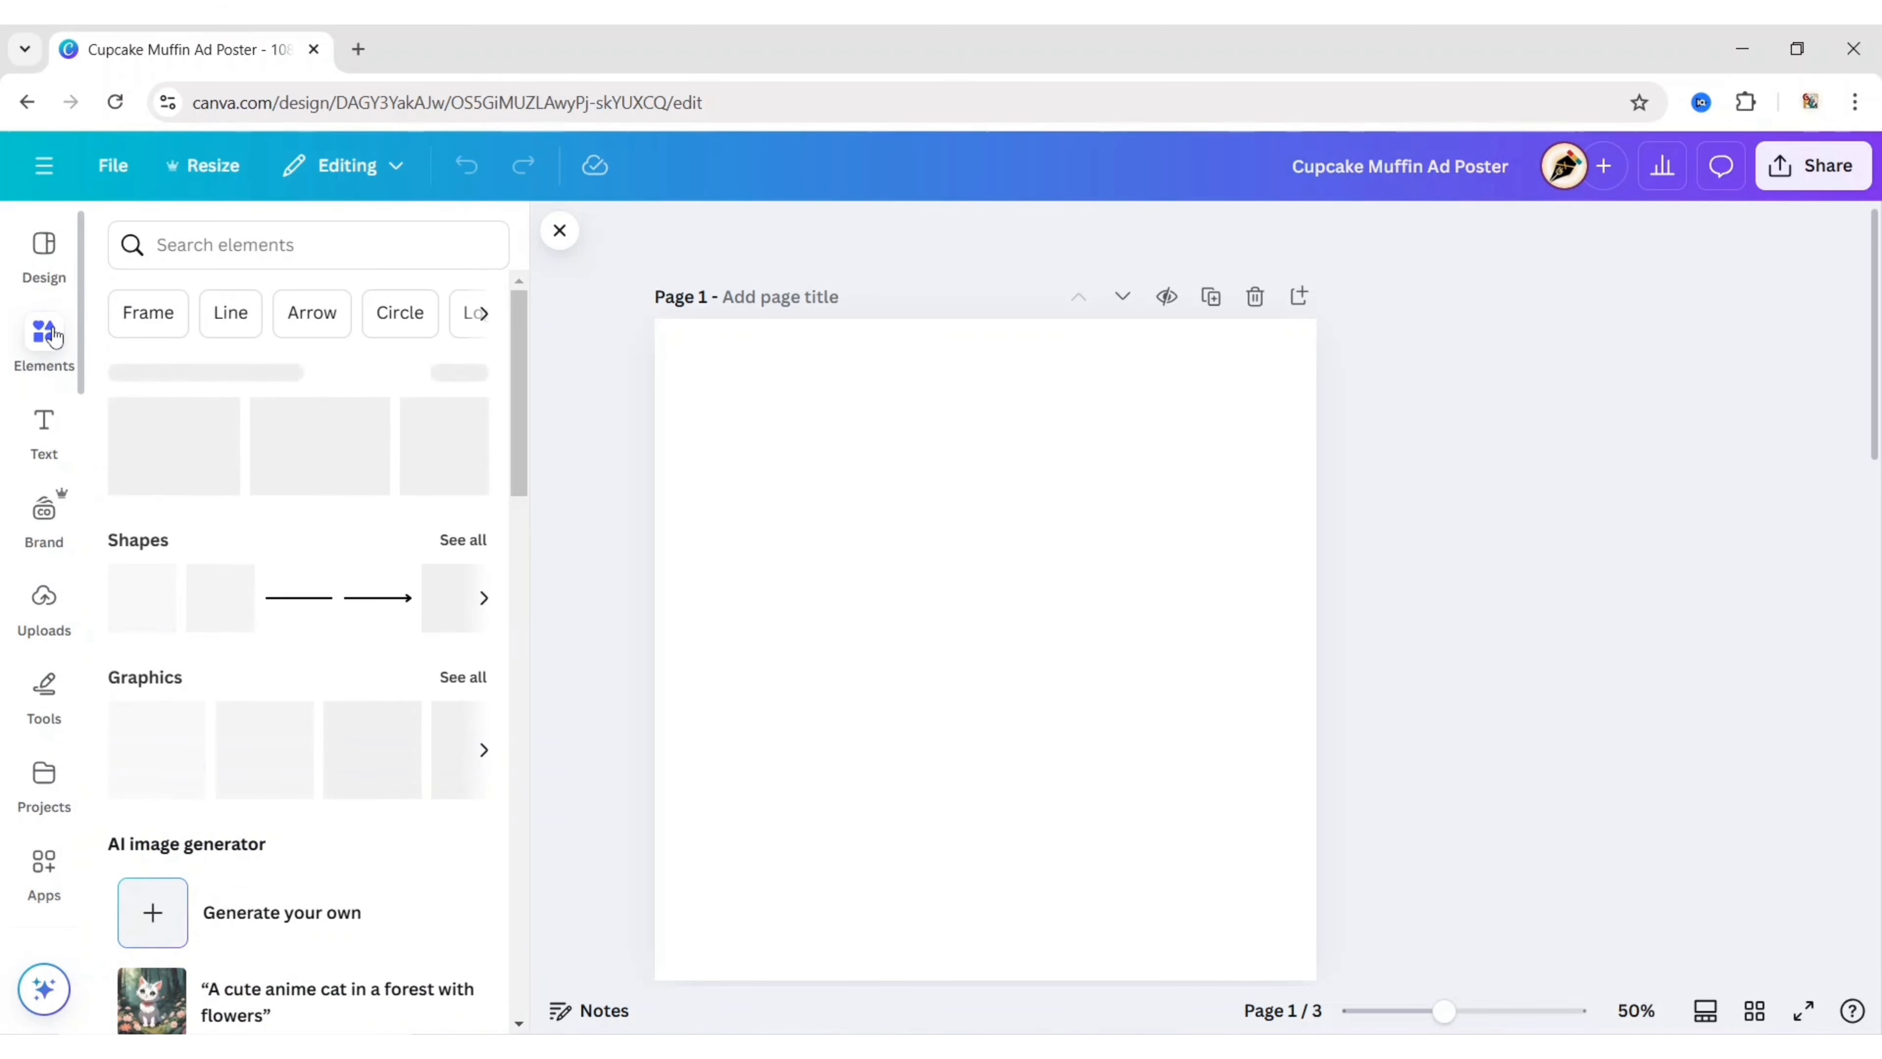
click(186, 241)
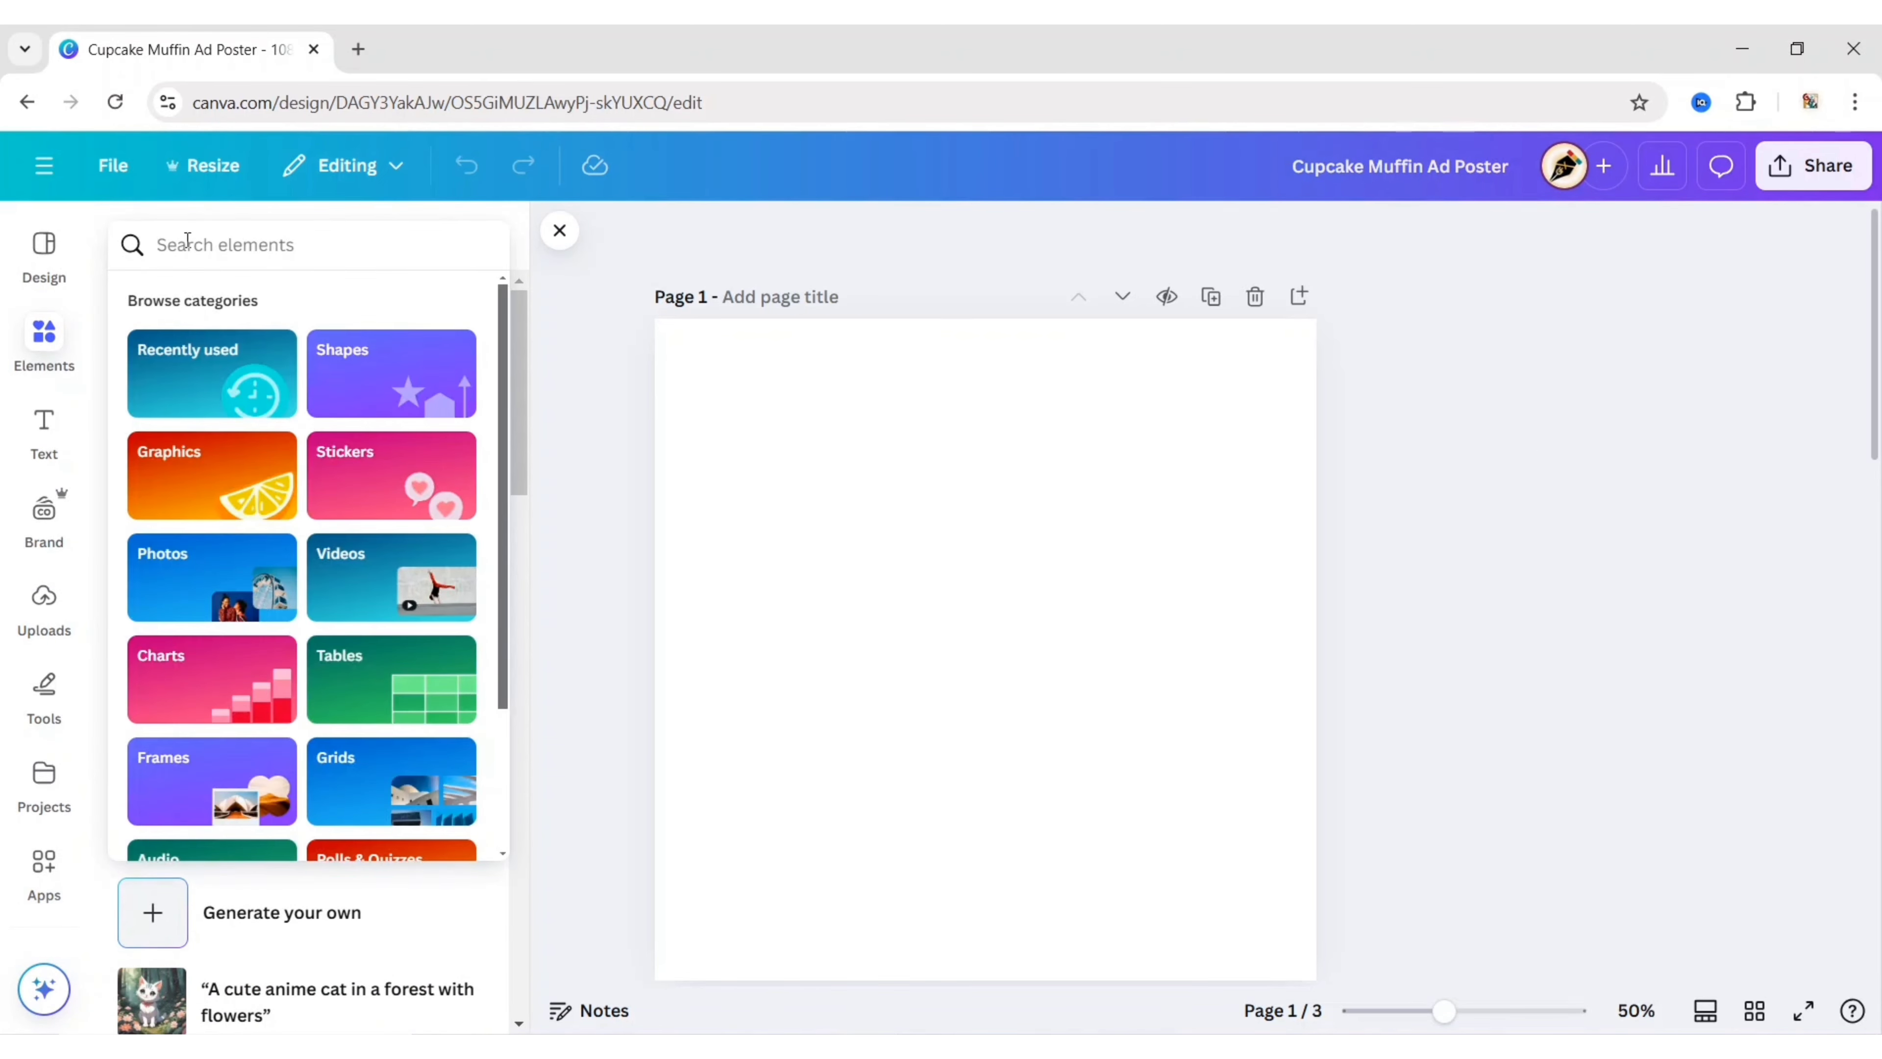
text(cupcake)
key(Return)
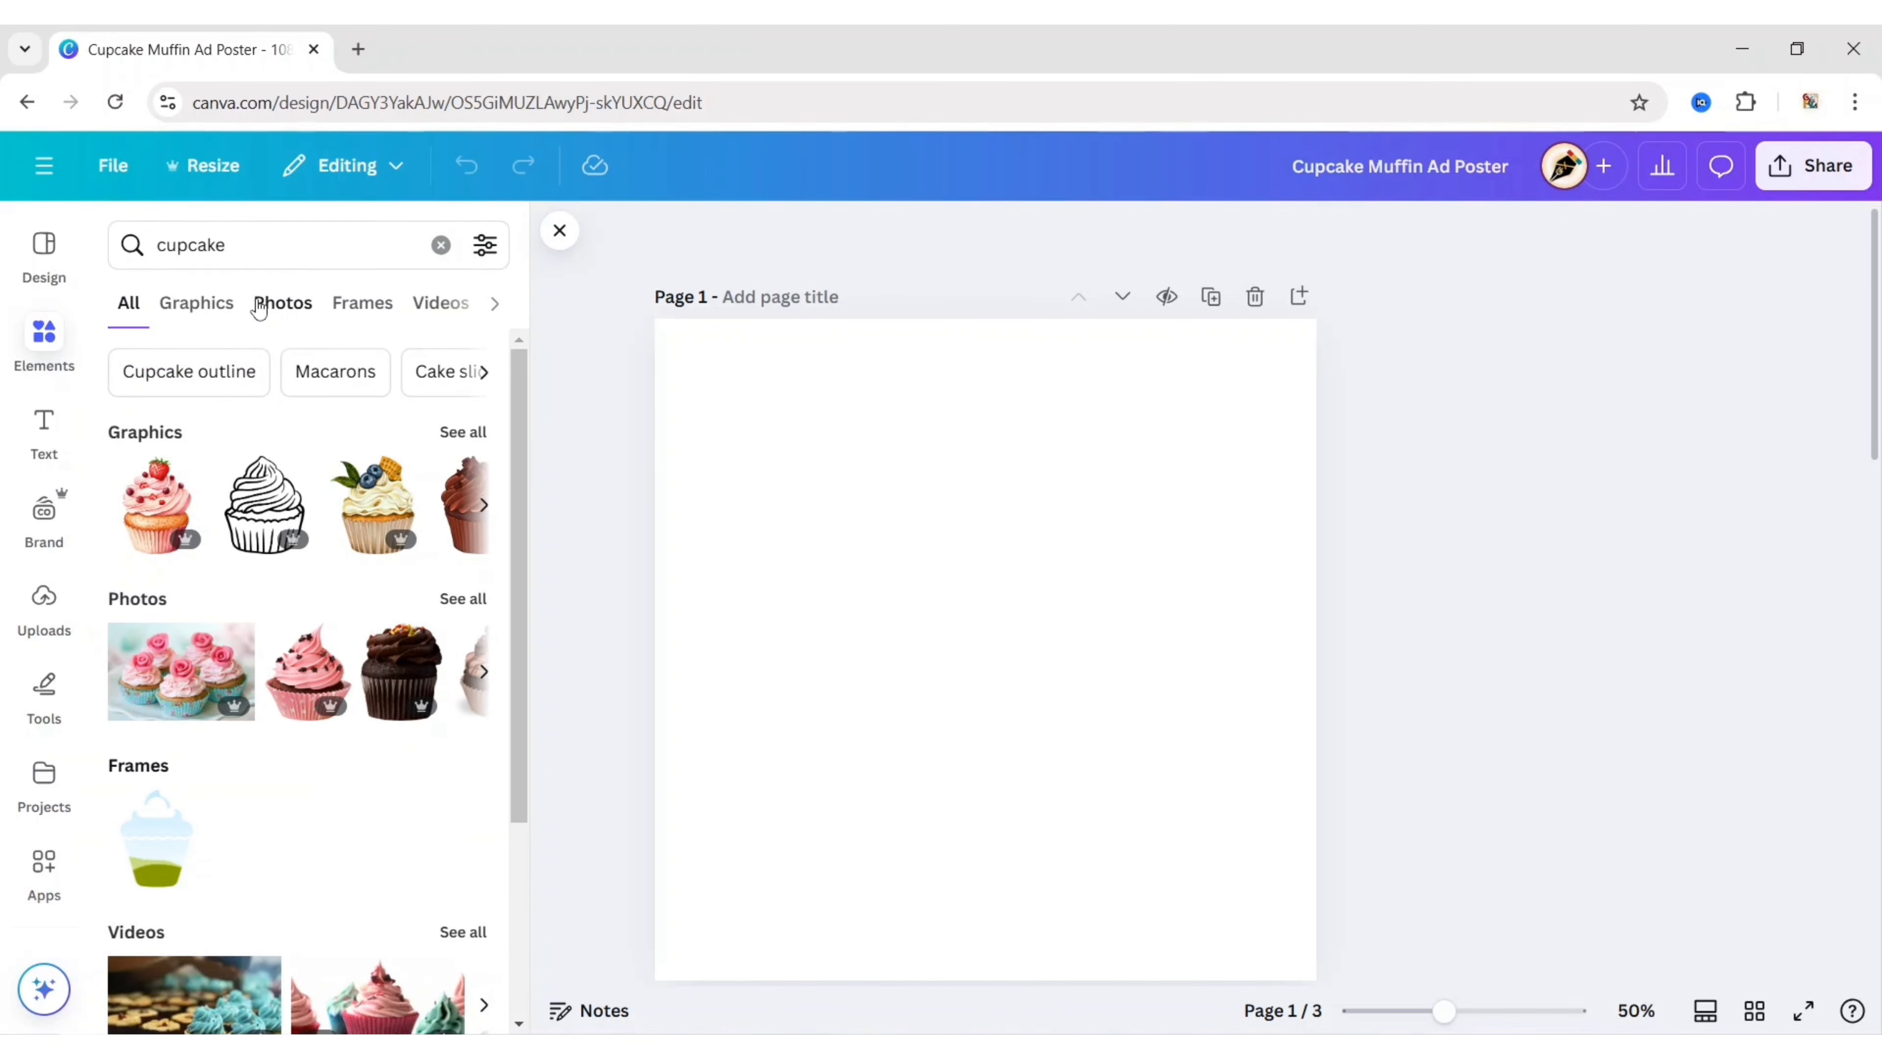
click(261, 307)
click(380, 512)
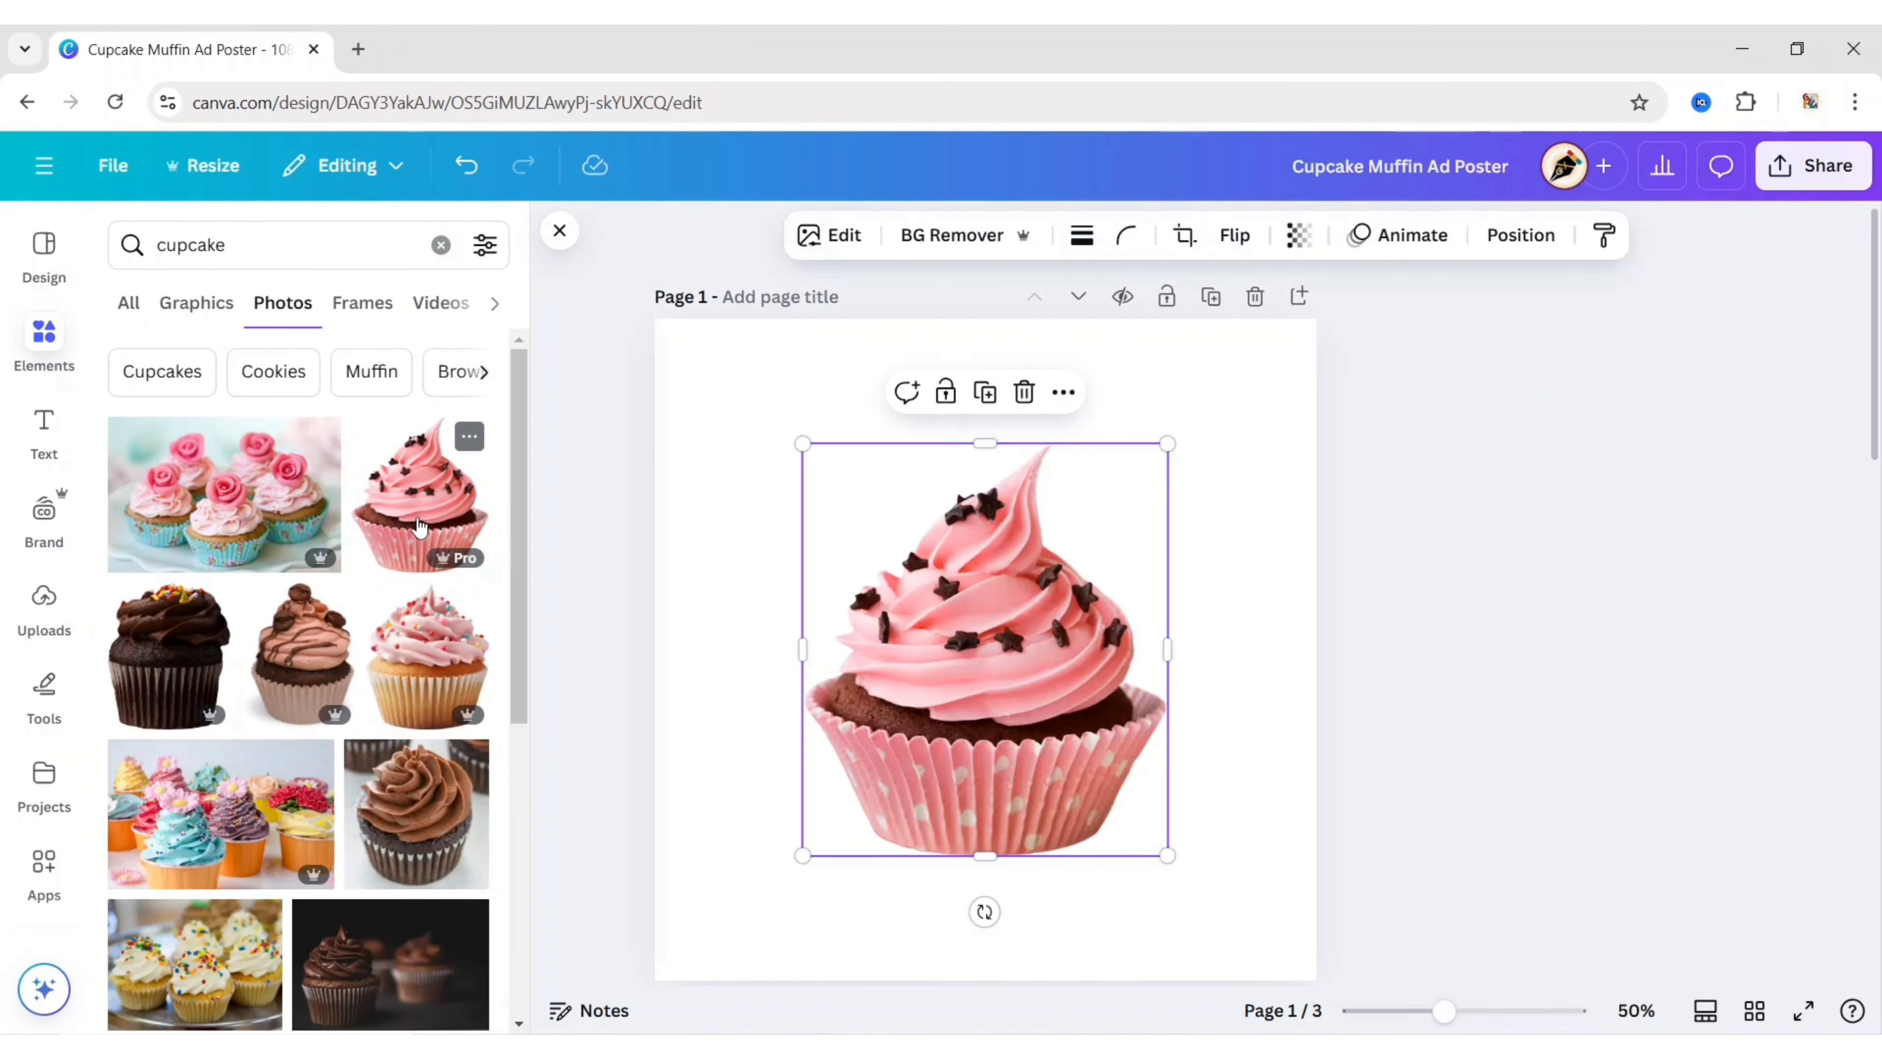
click(558, 231)
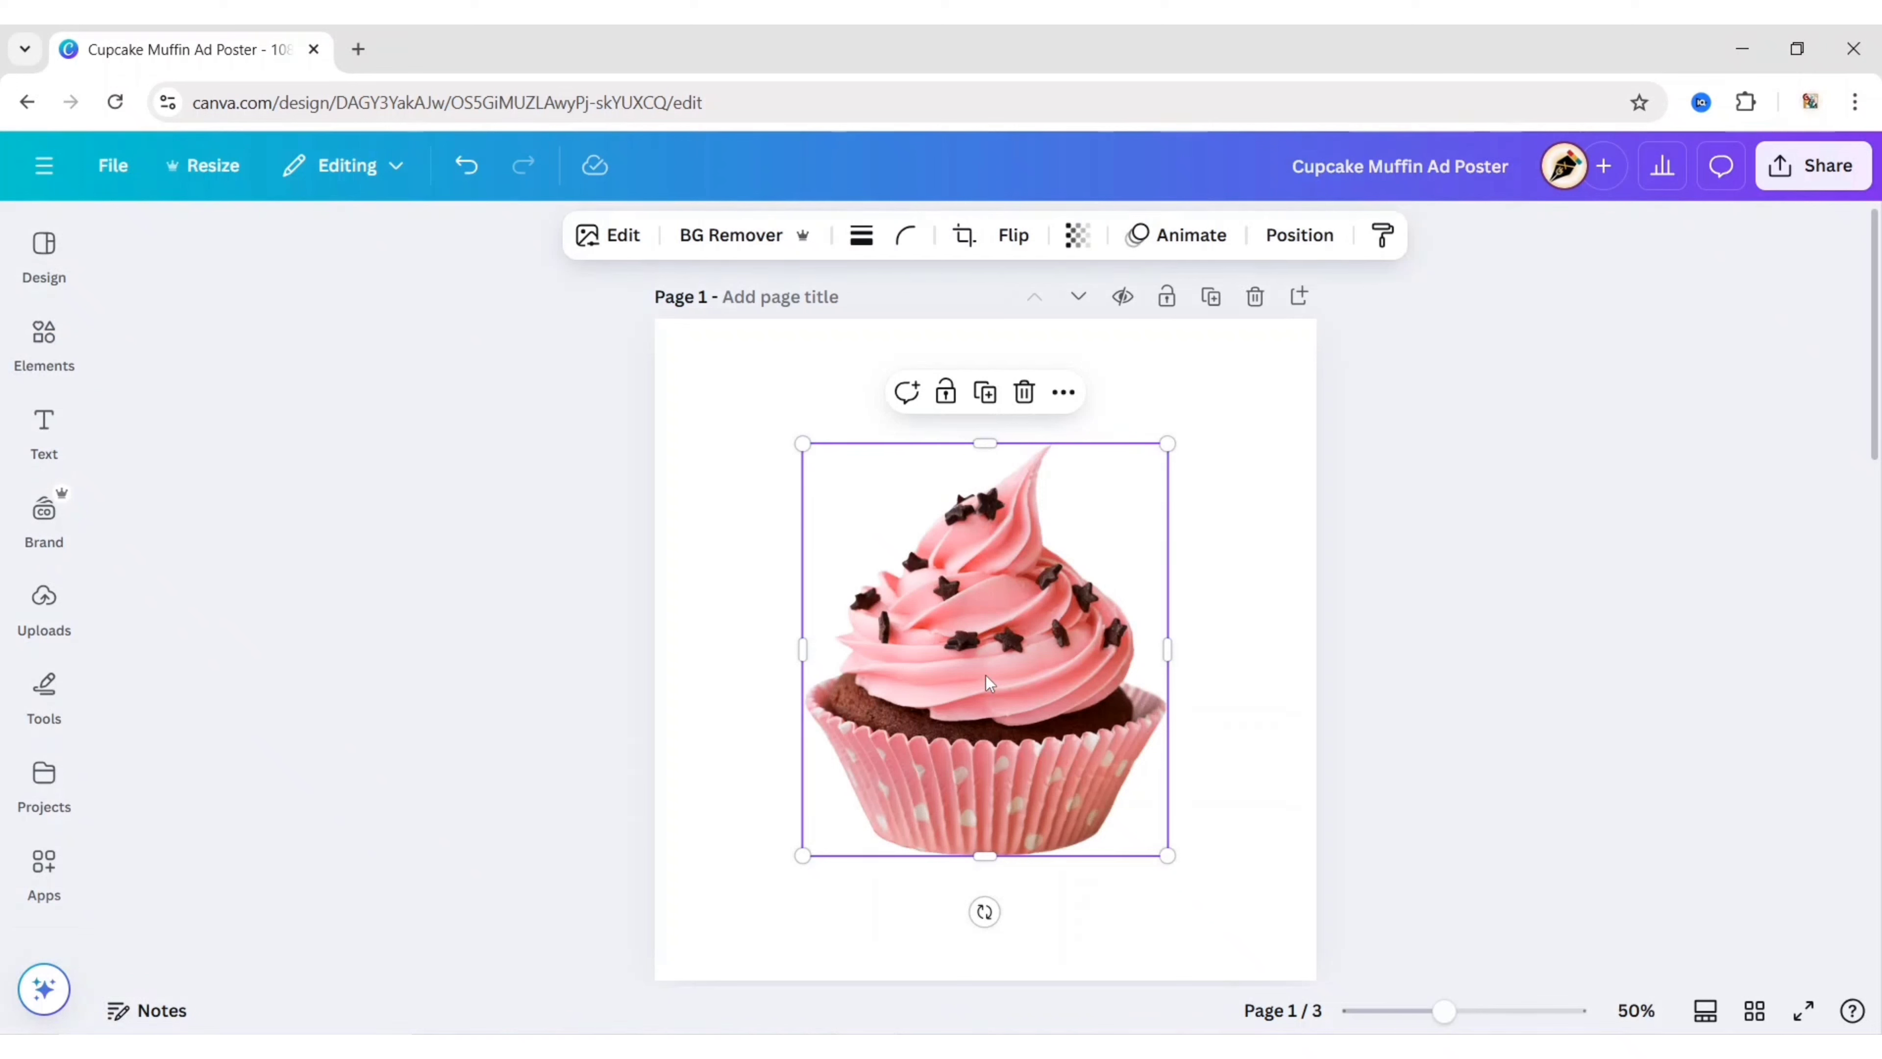
drag(980, 677, 983, 741)
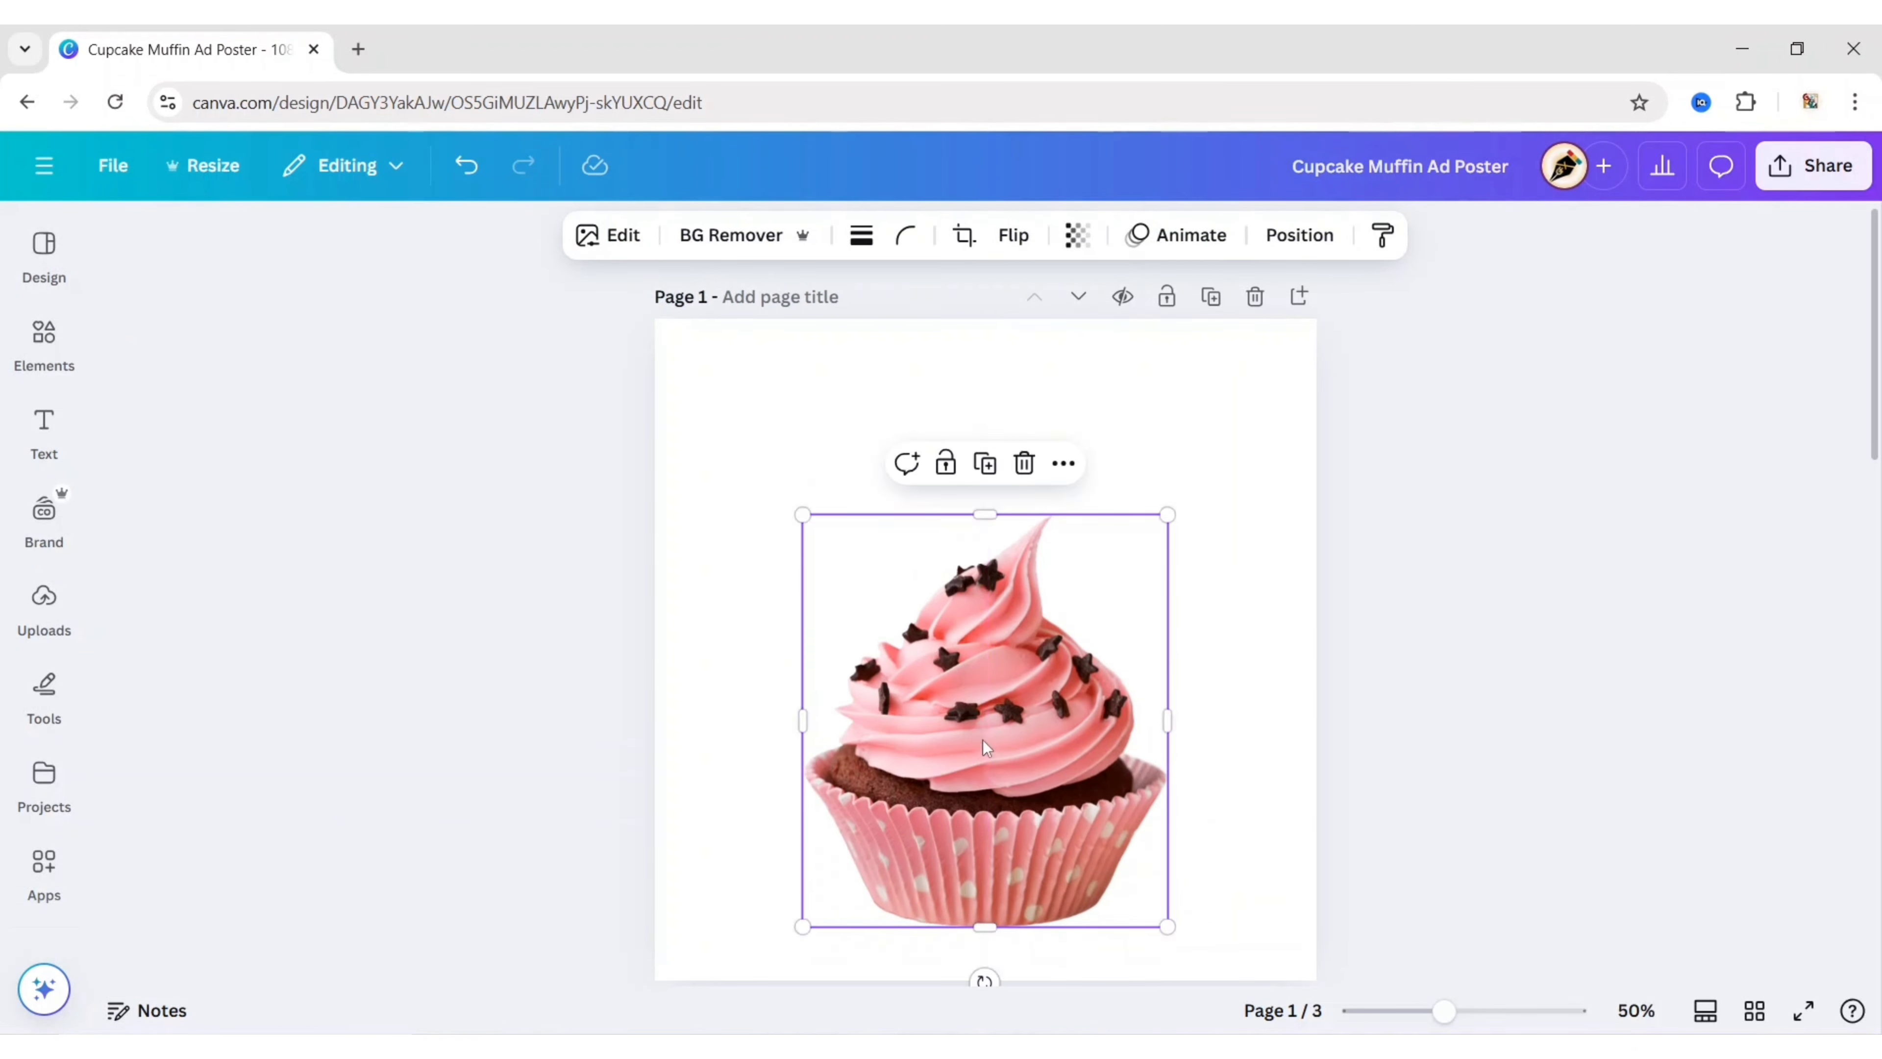
click(591, 546)
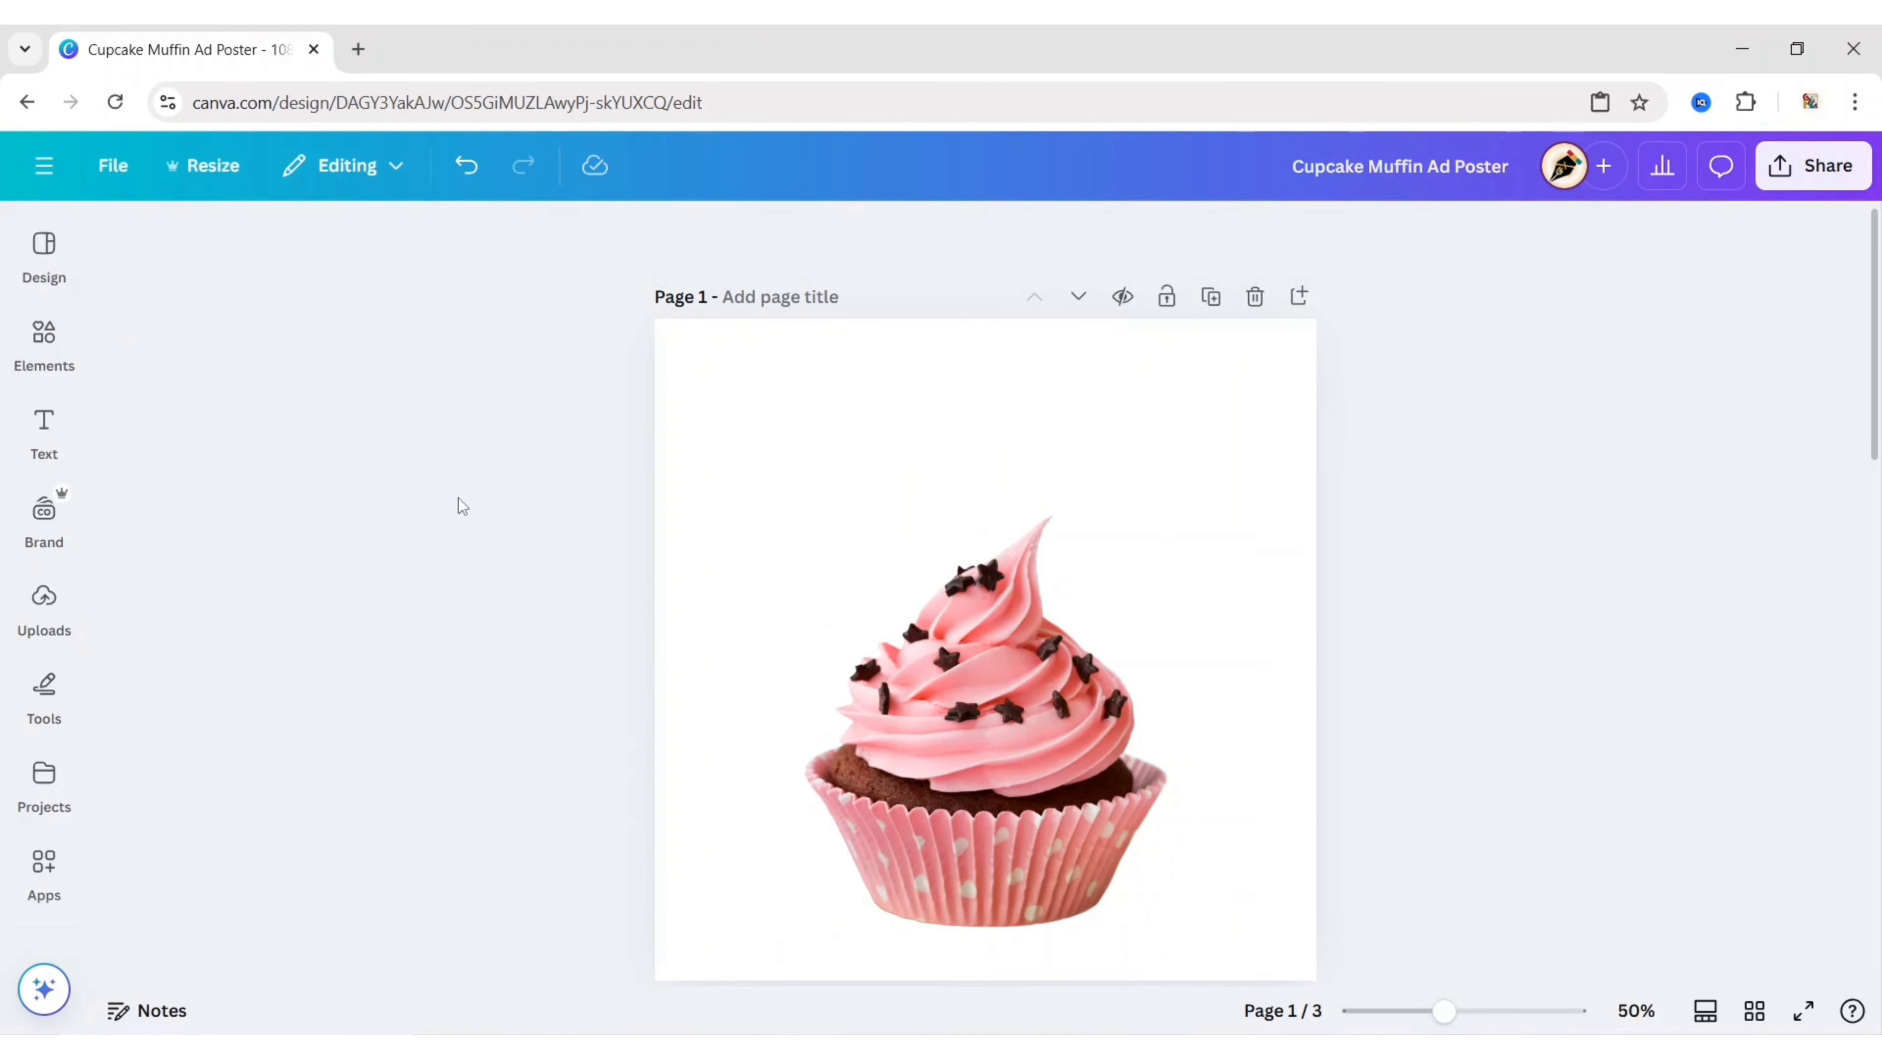
Search the photo library for "pink gradient background" and add the image with soft white glows on pink
scroll(43, 668, down, 5)
click(42, 611)
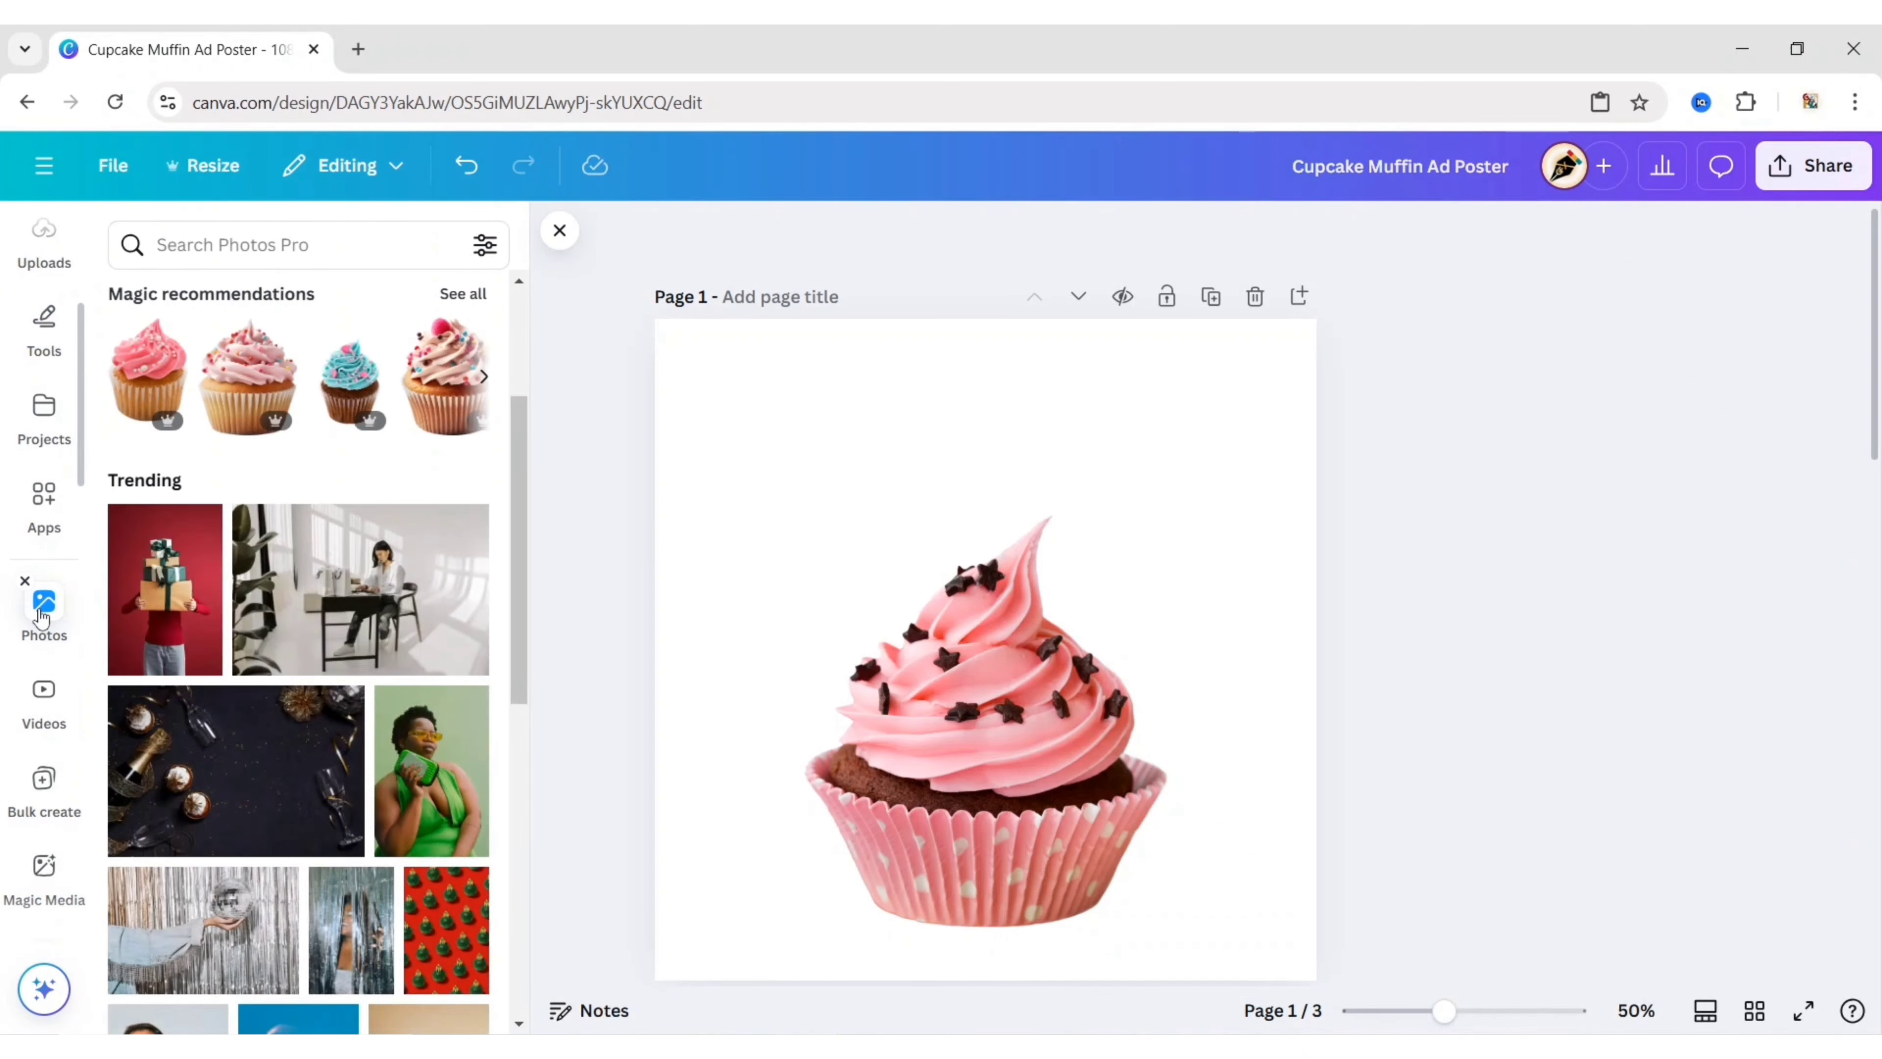
text(pink gradient background)
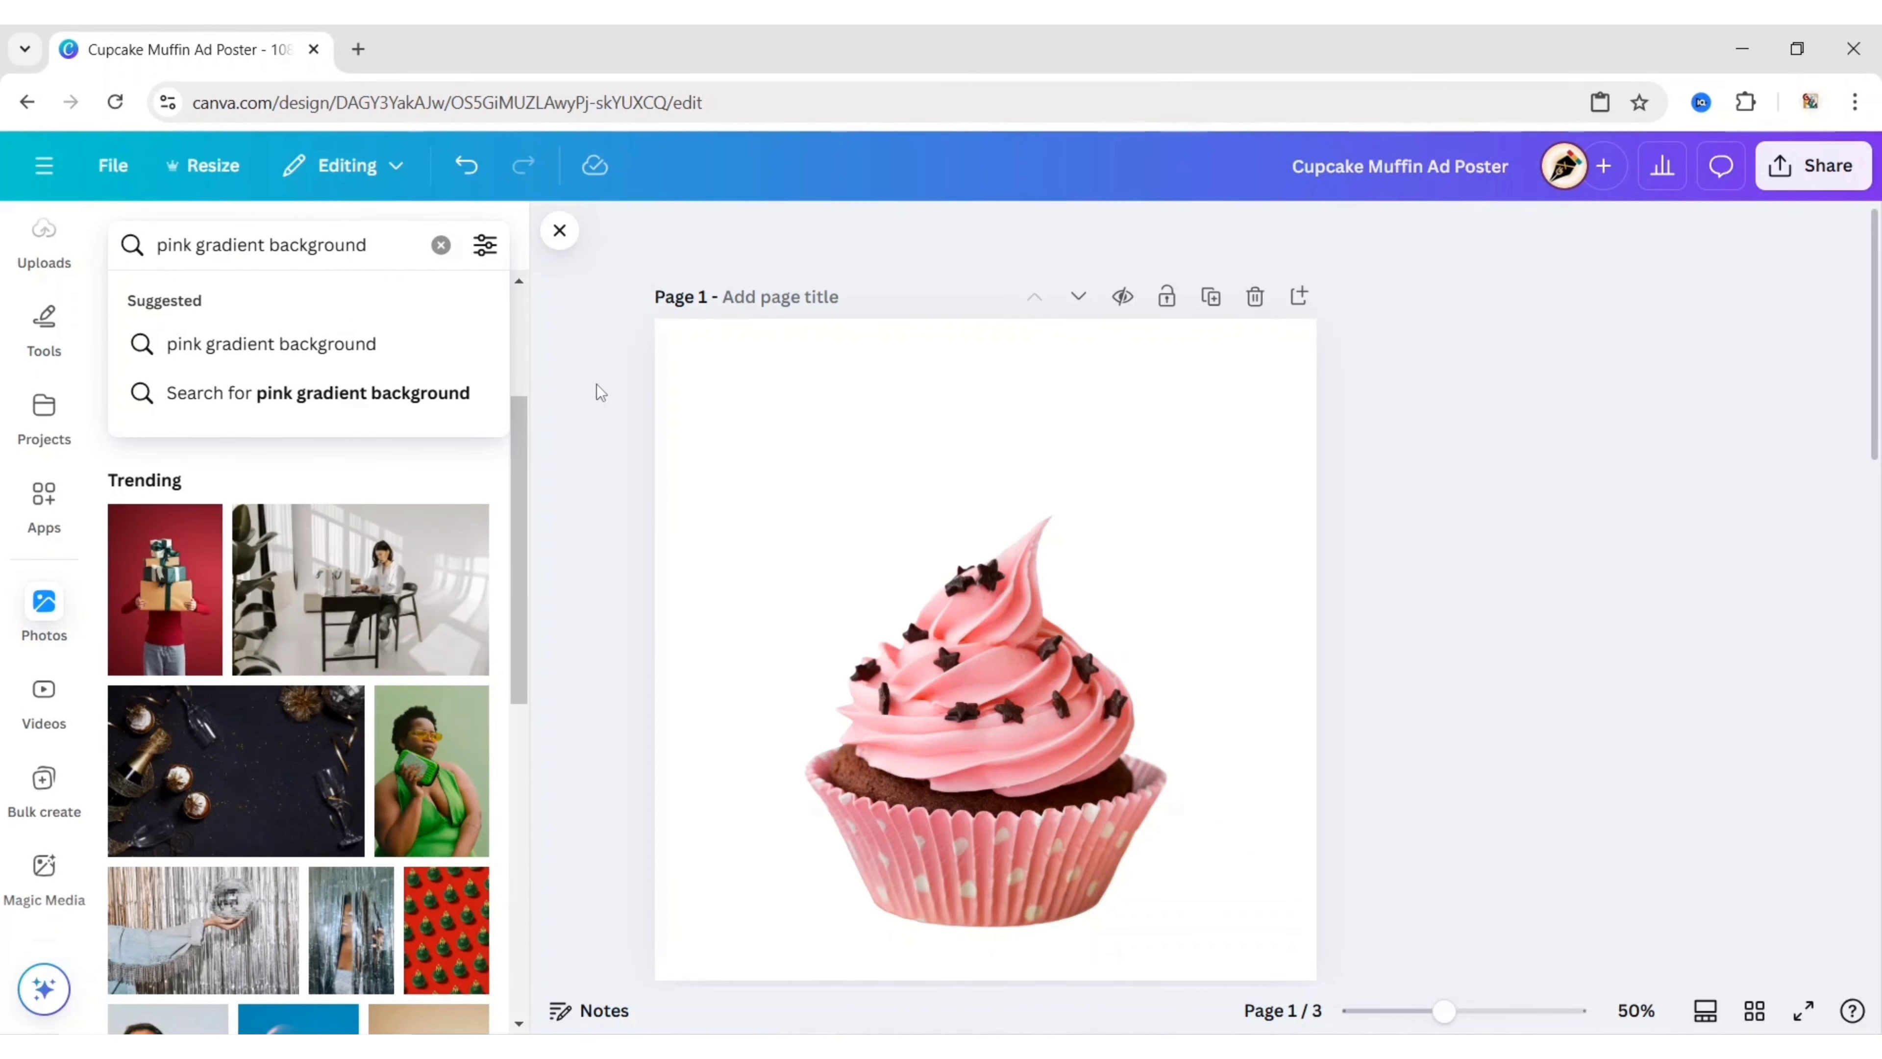
key(Return)
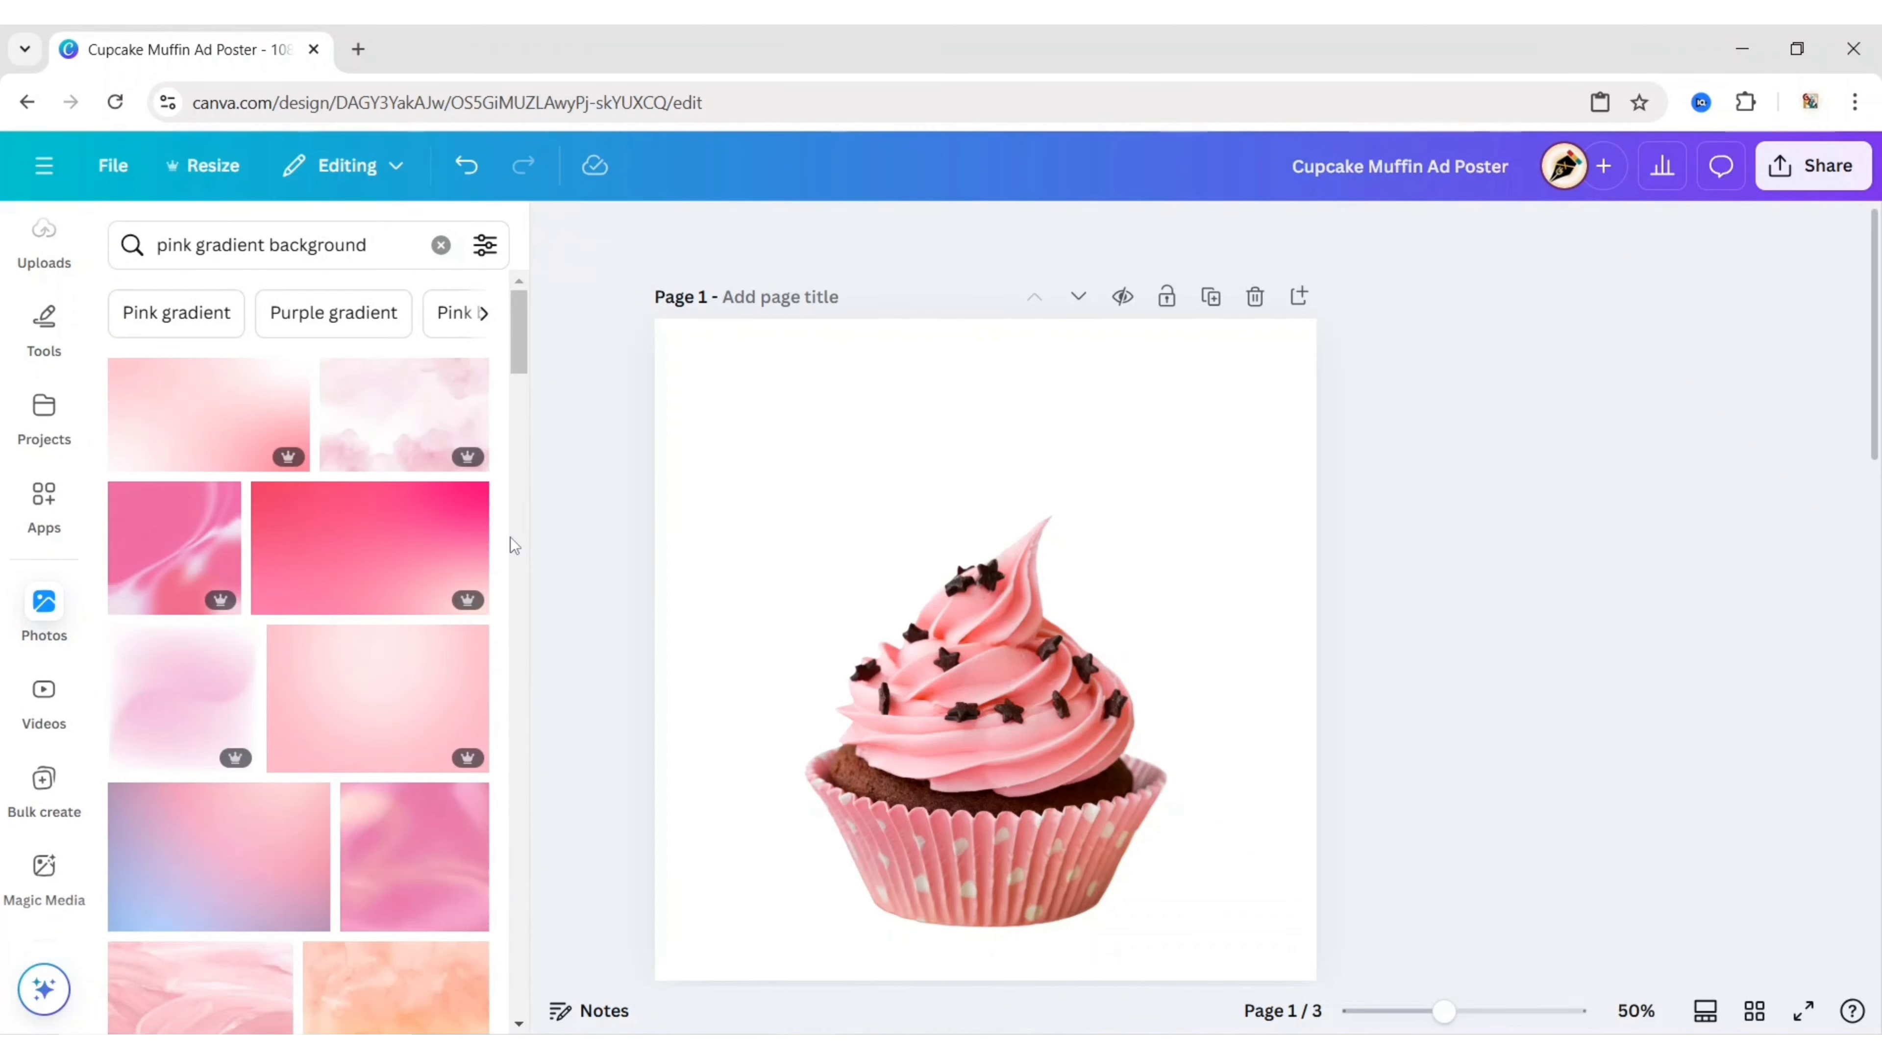
scroll(312, 577, down, 6)
scroll(311, 579, down, 8)
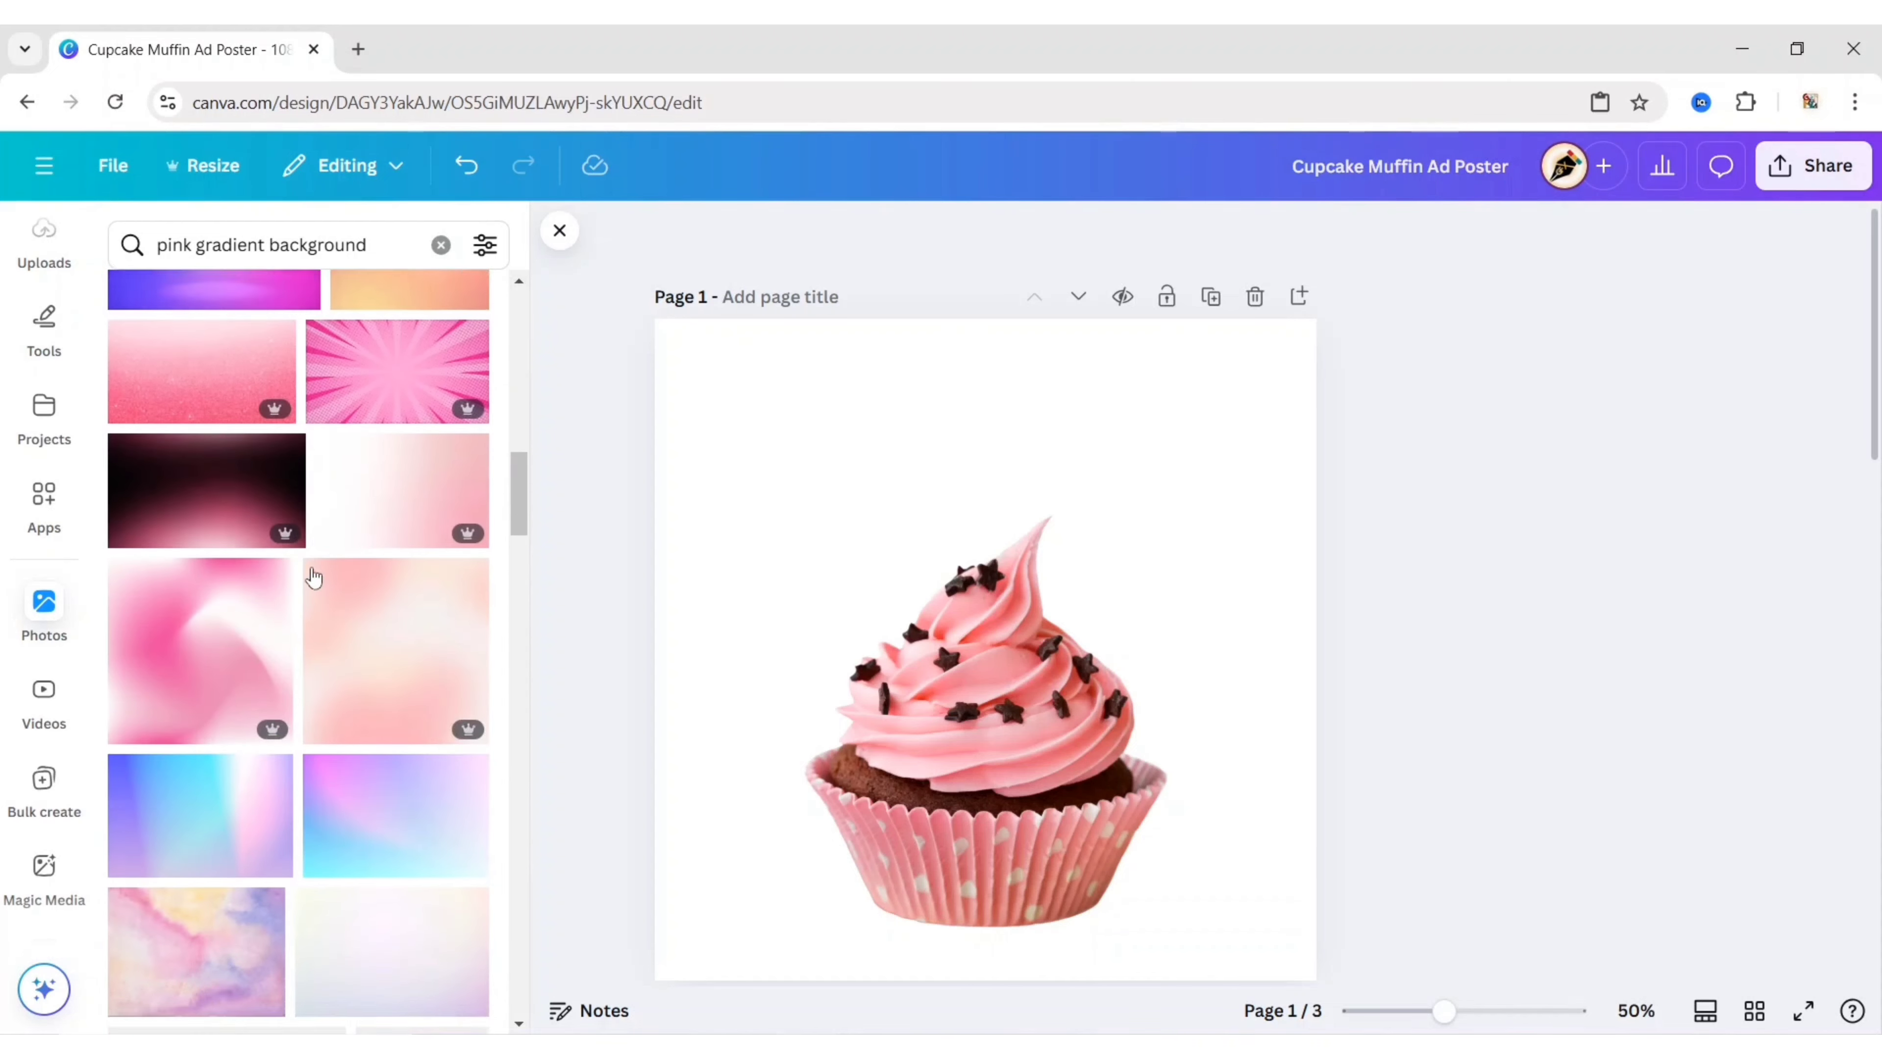
click(400, 563)
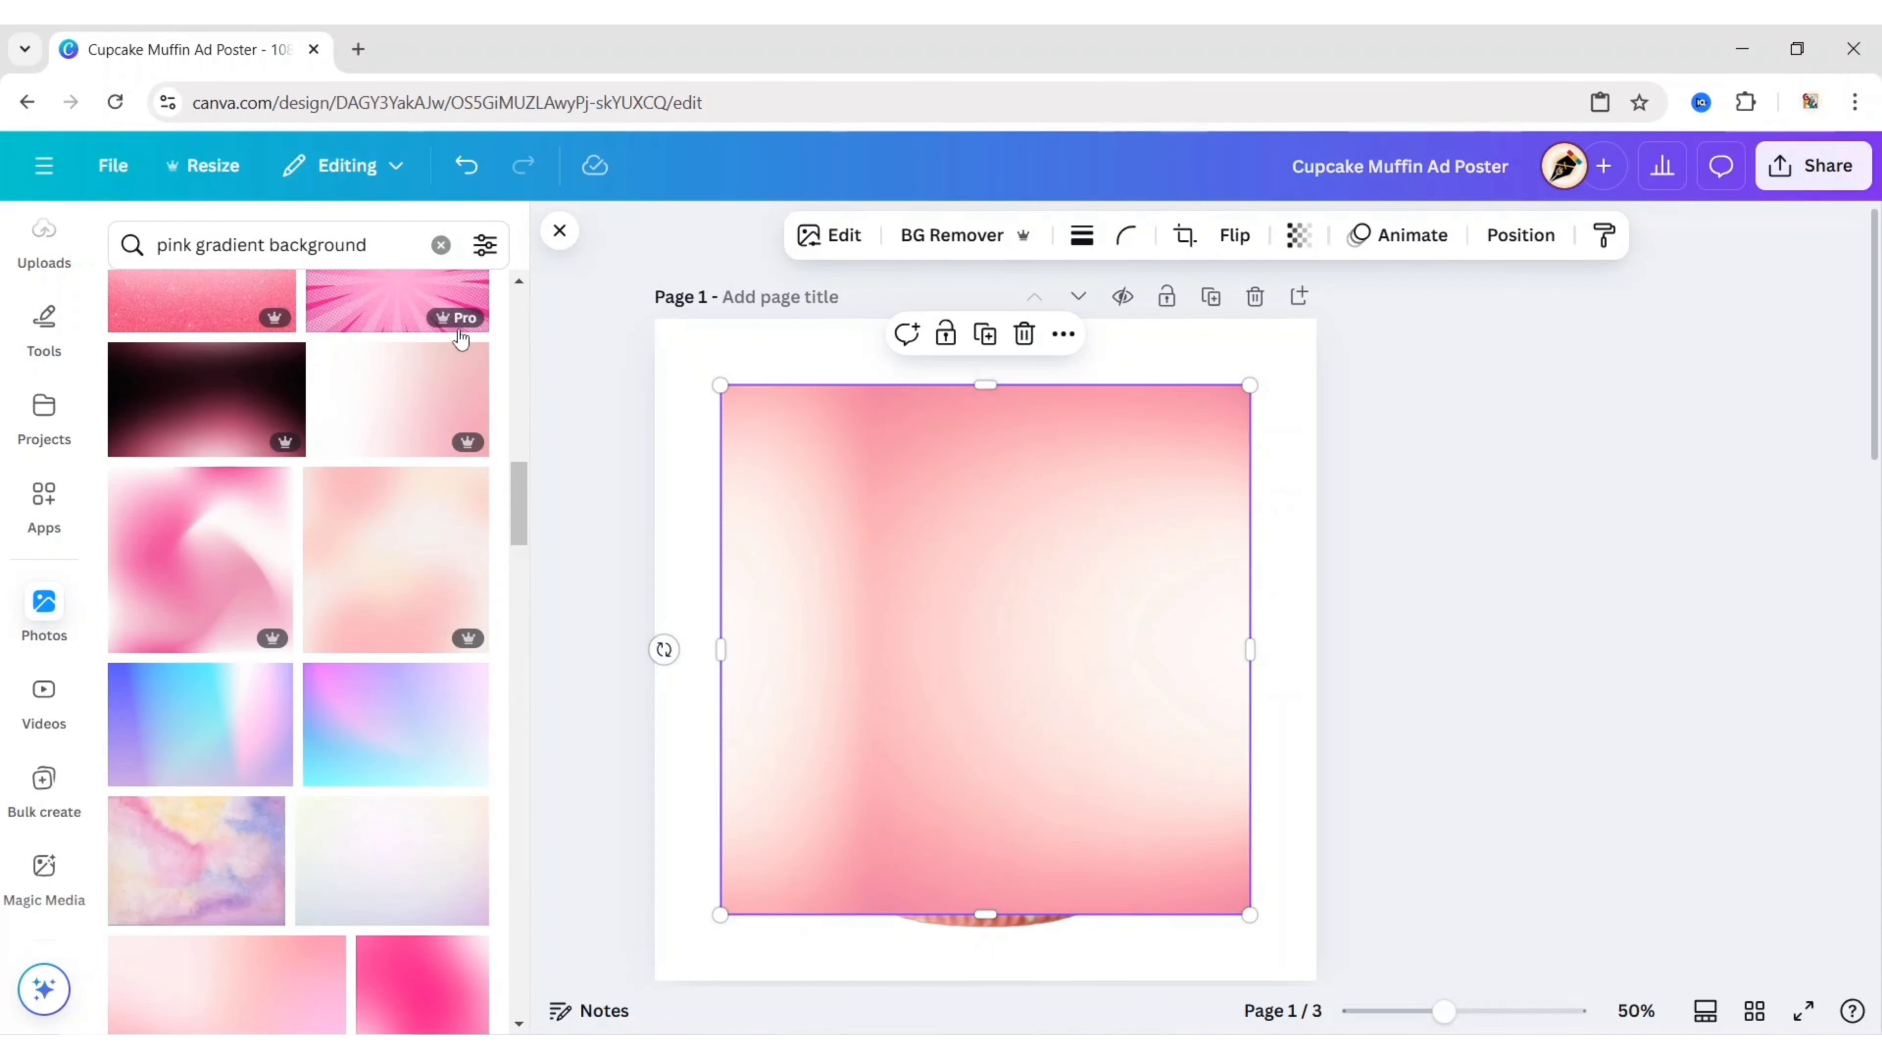
click(564, 237)
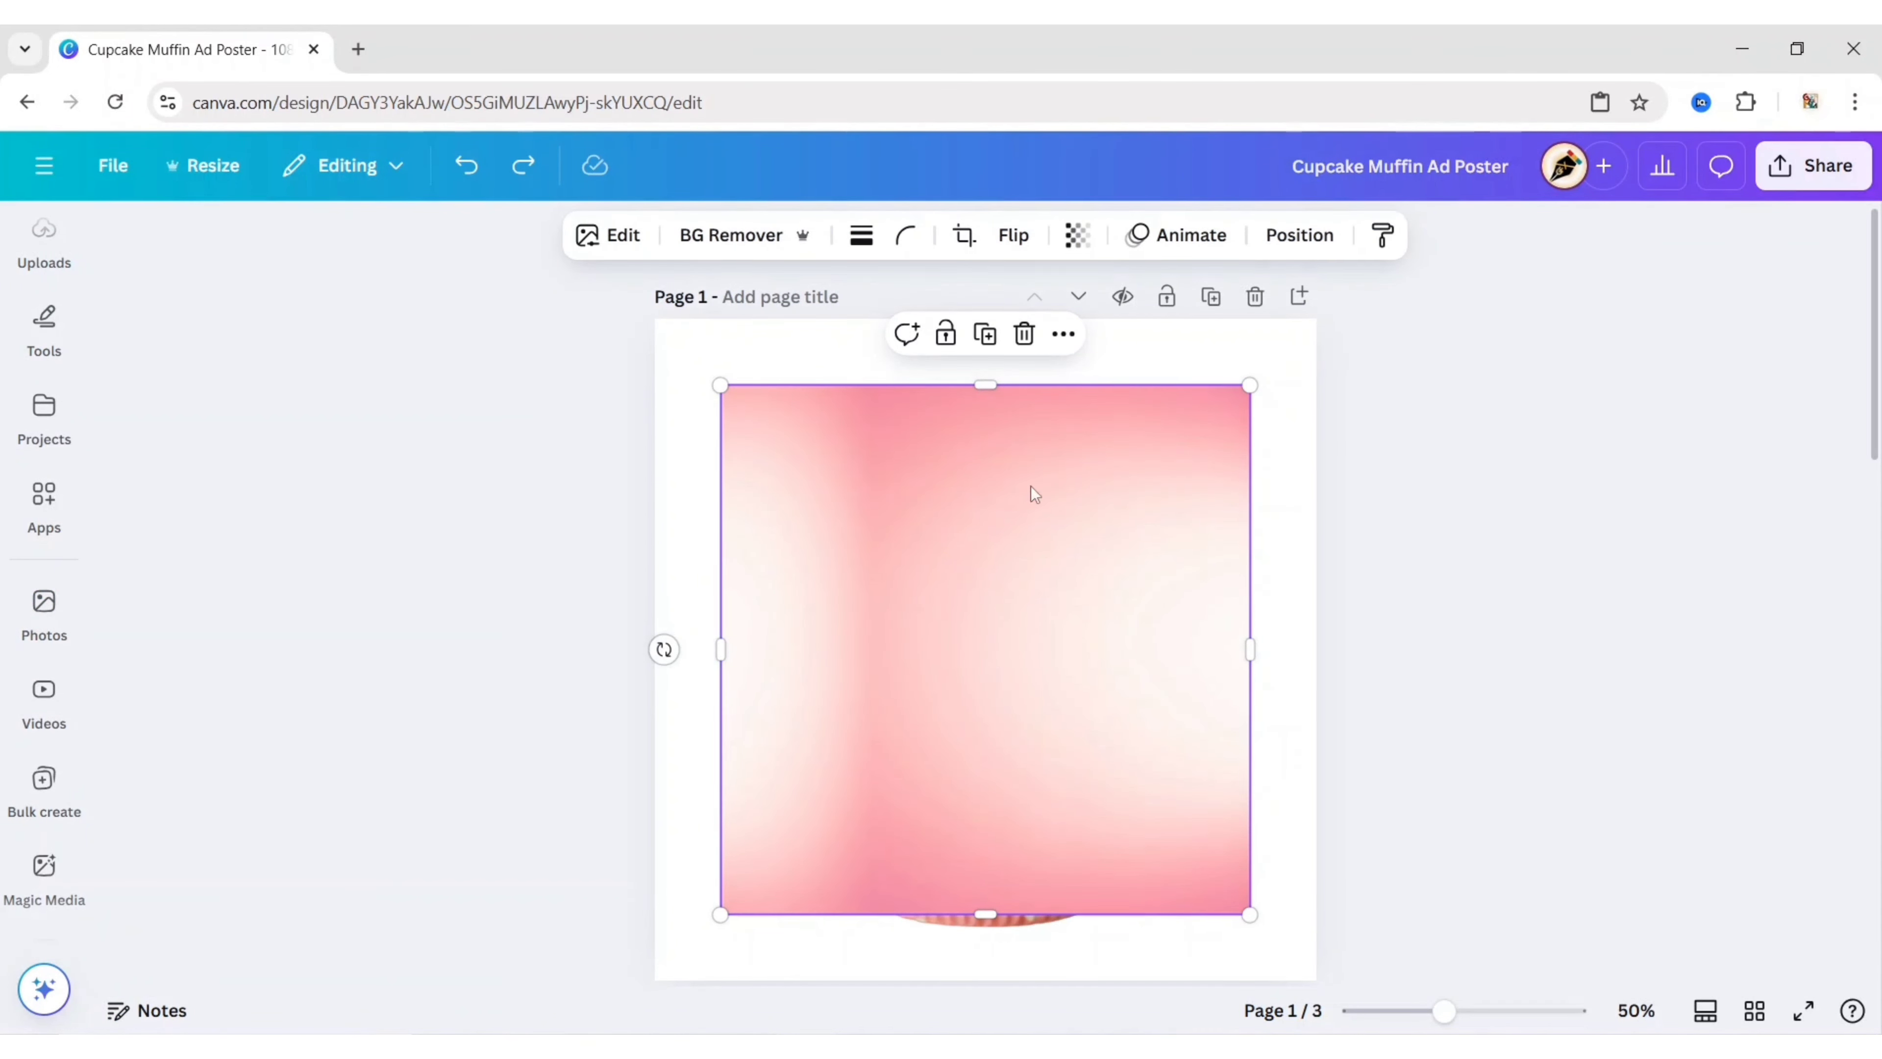
Rotate the gradient image 90° counter-clockwise and set it as the page background
drag(664, 650, 989, 801)
right_click(989, 801)
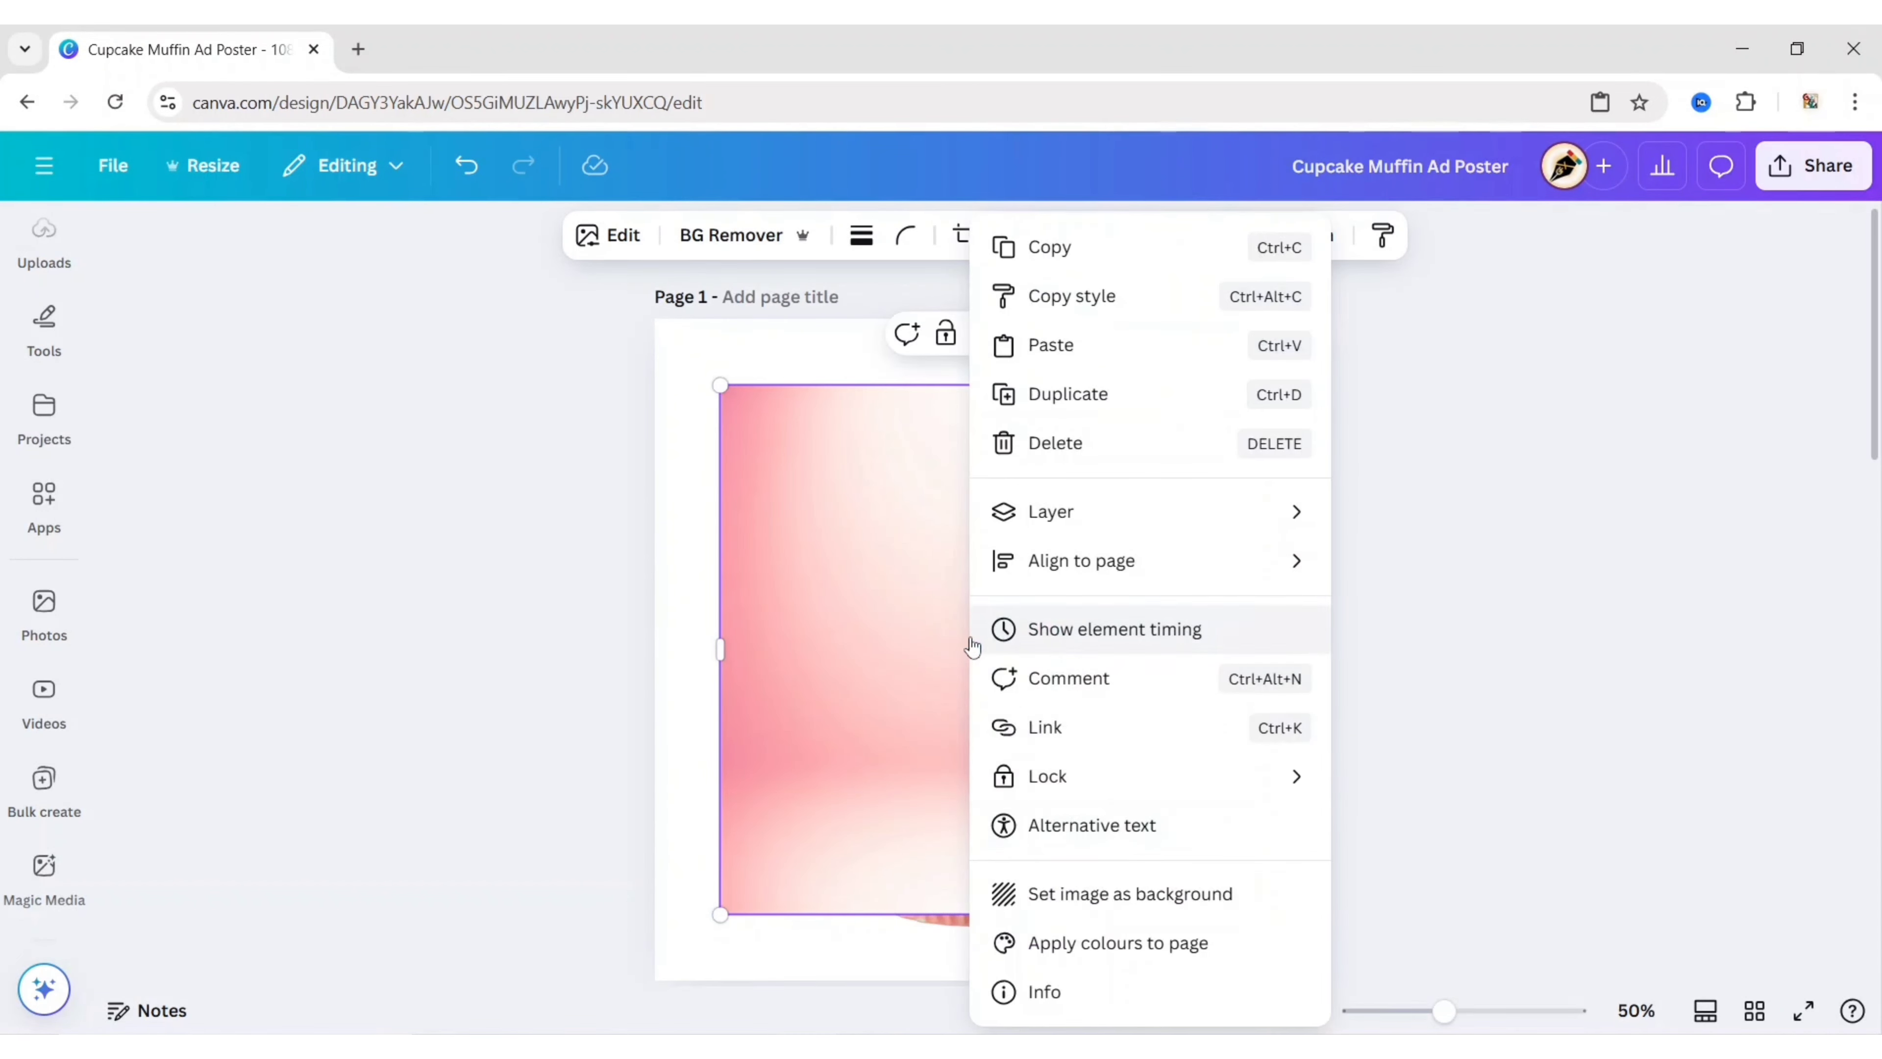
click(1059, 891)
Add a heading reading "Cupcake" and place it centred above the cupcake photo
click(44, 426)
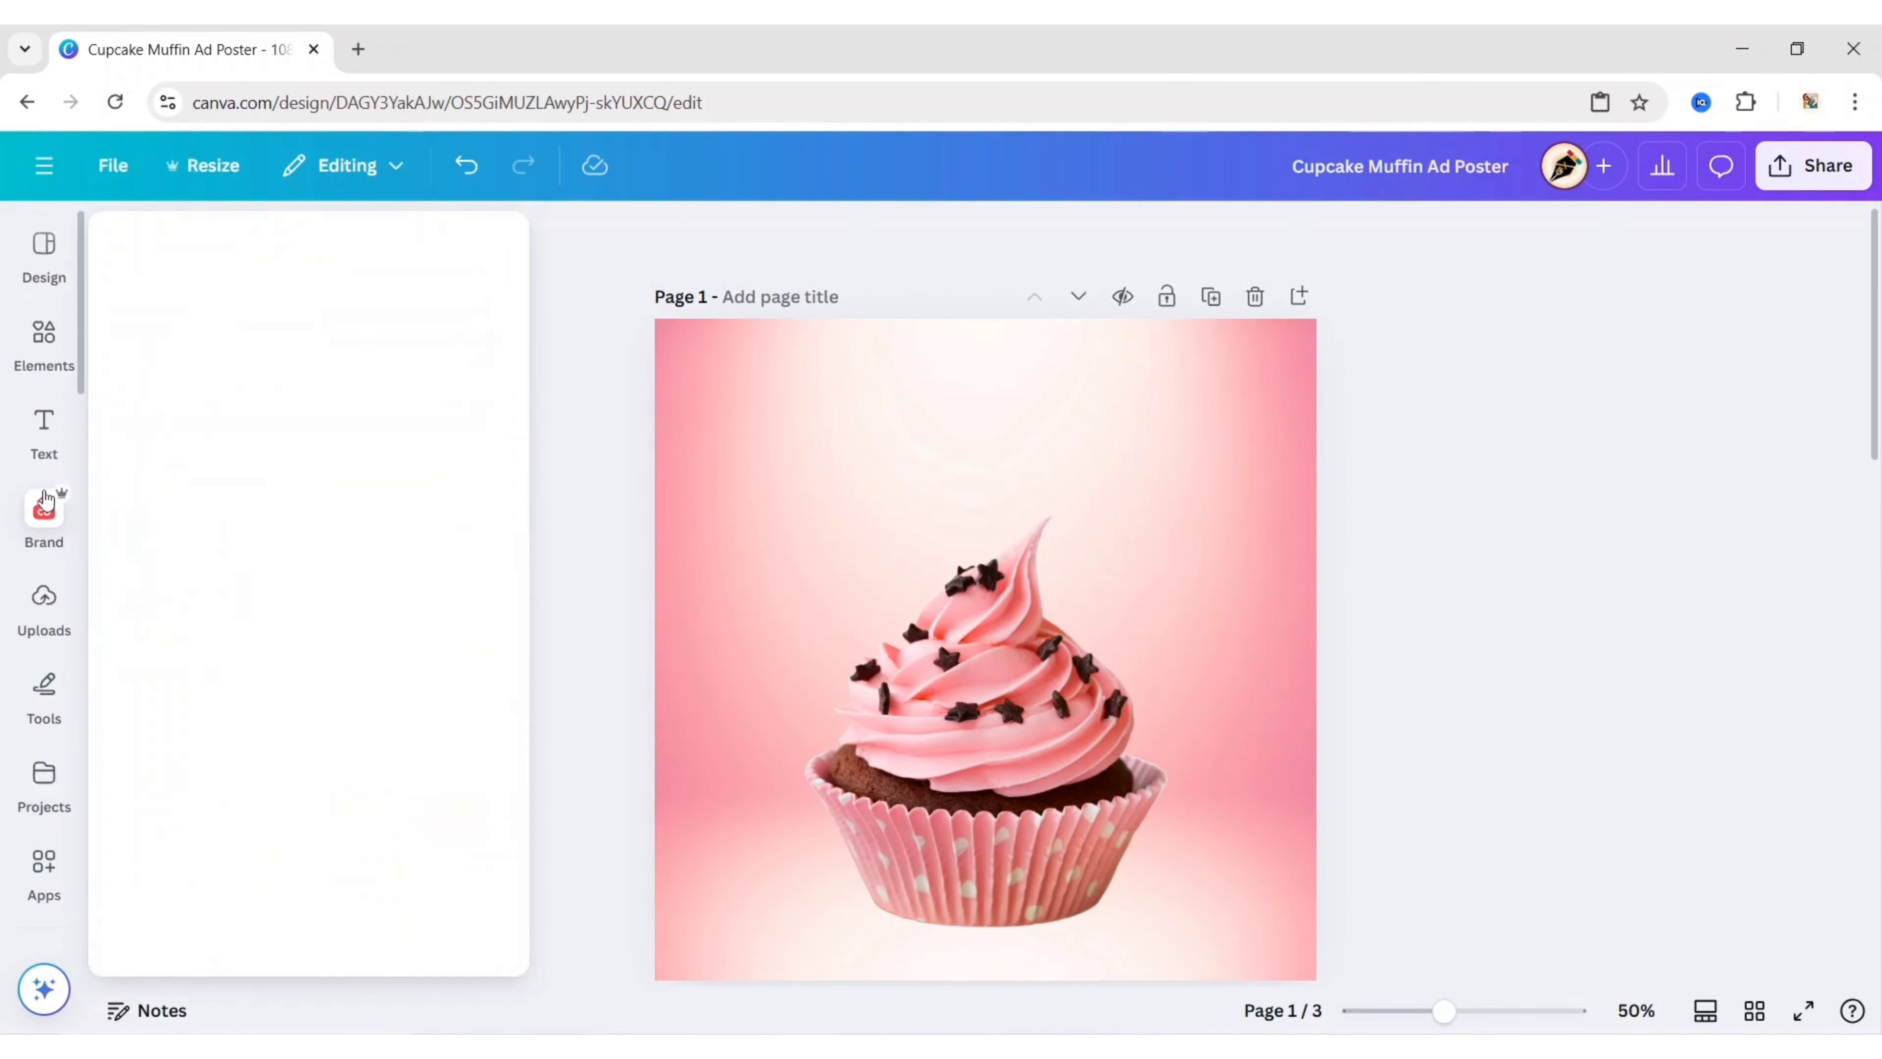
click(263, 505)
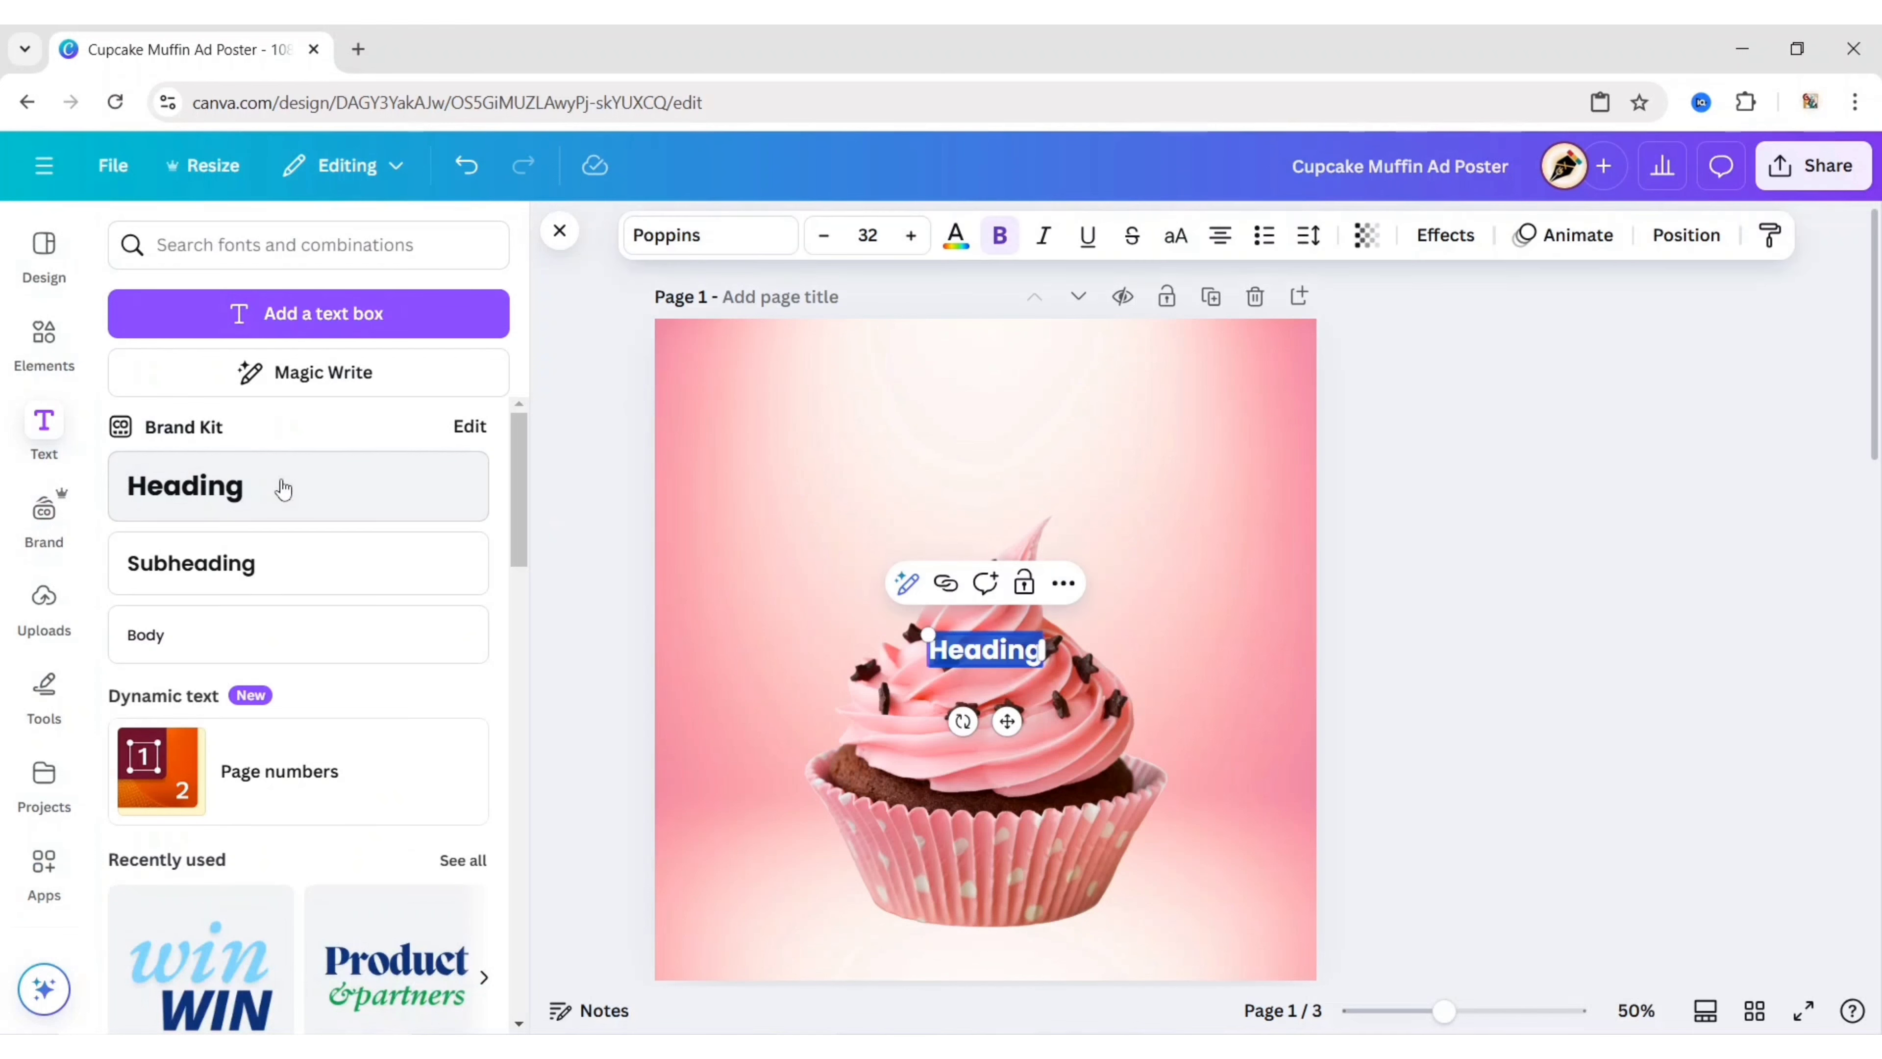
click(559, 230)
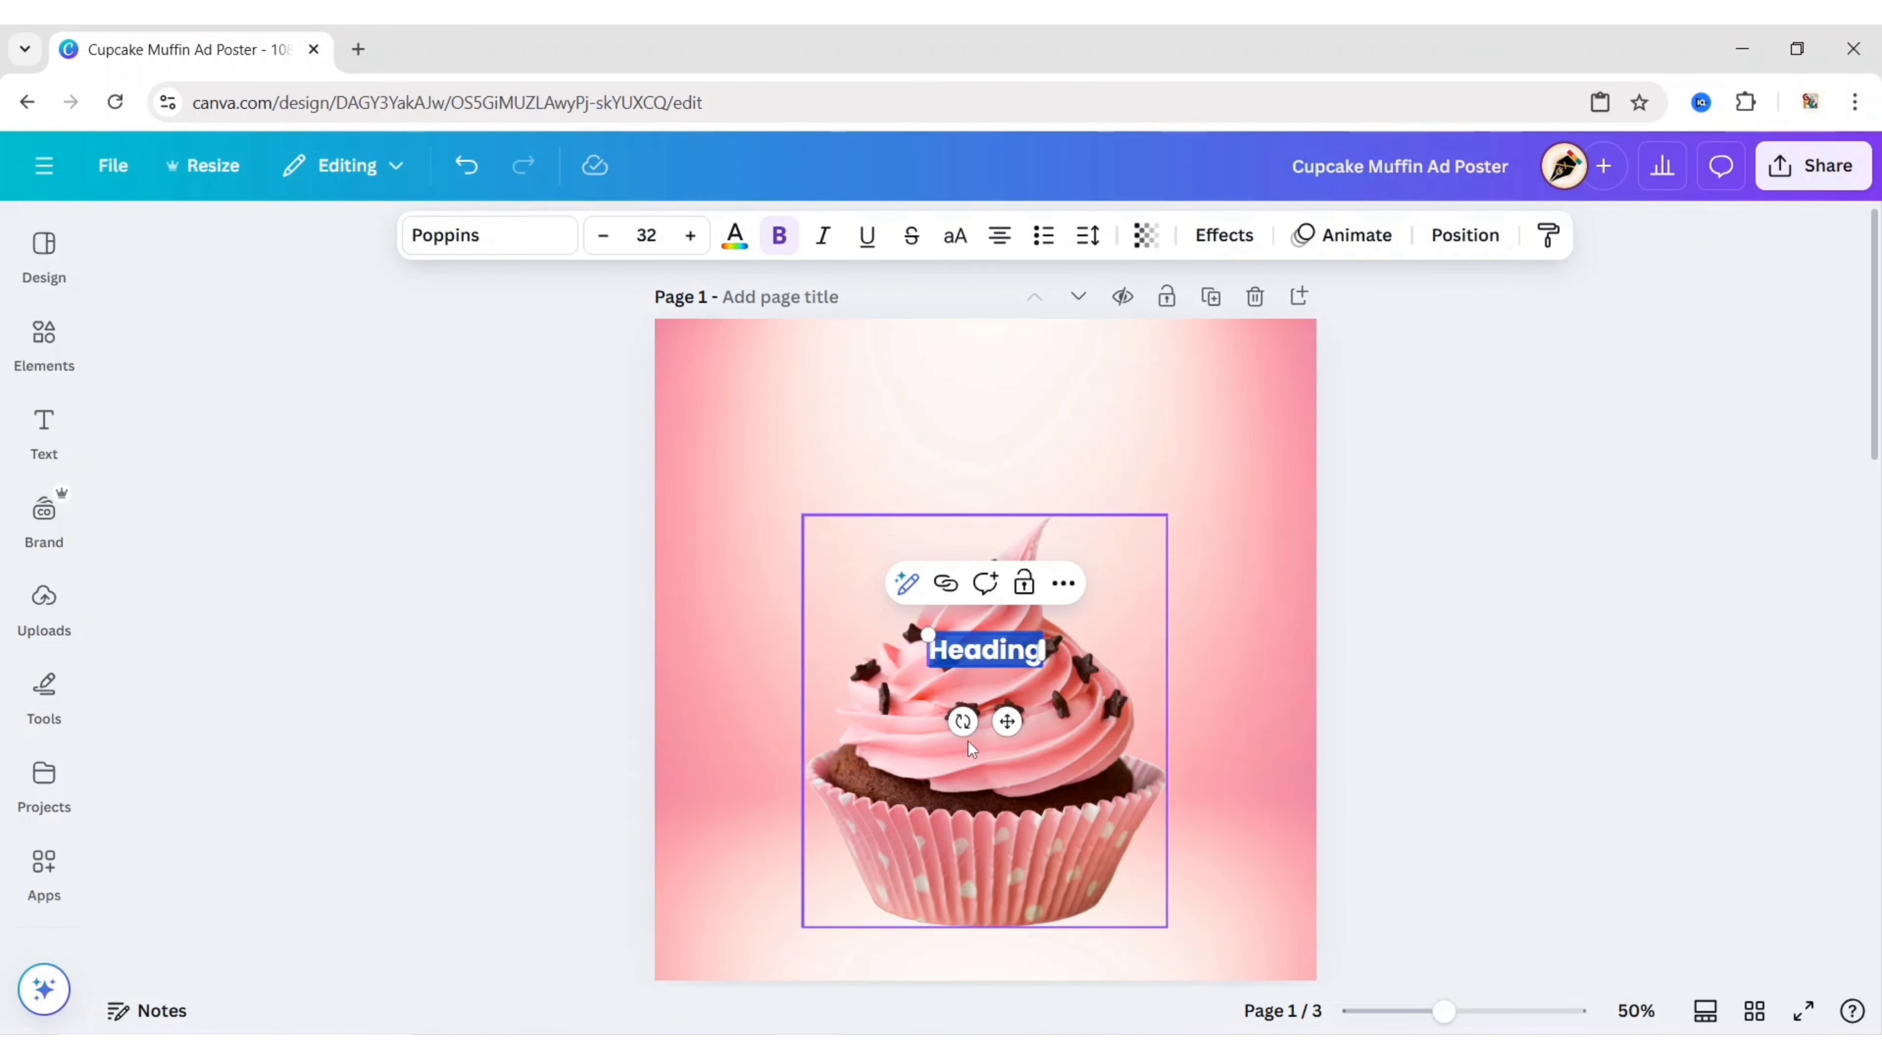
drag(1007, 720, 1002, 524)
text(Cup)
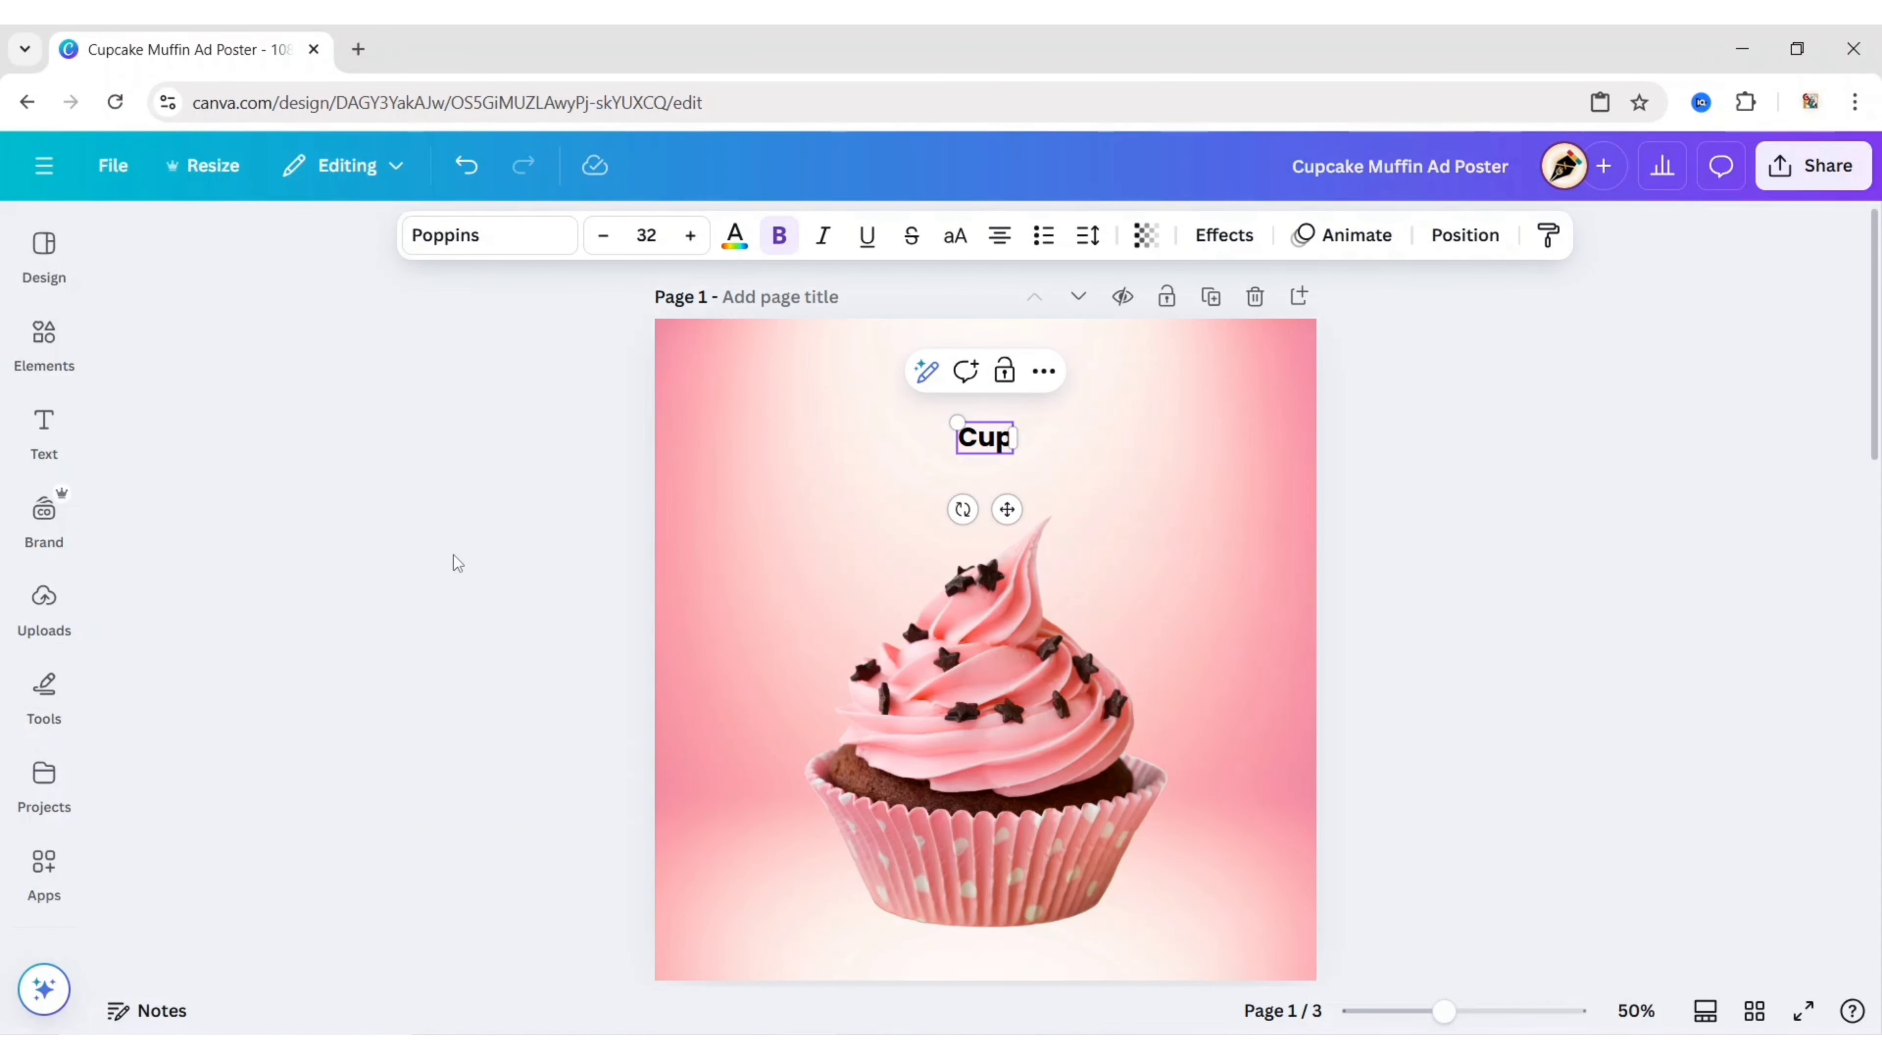
text(cake)
Change the "Cupcake" heading's font to Canter 3d
click(482, 252)
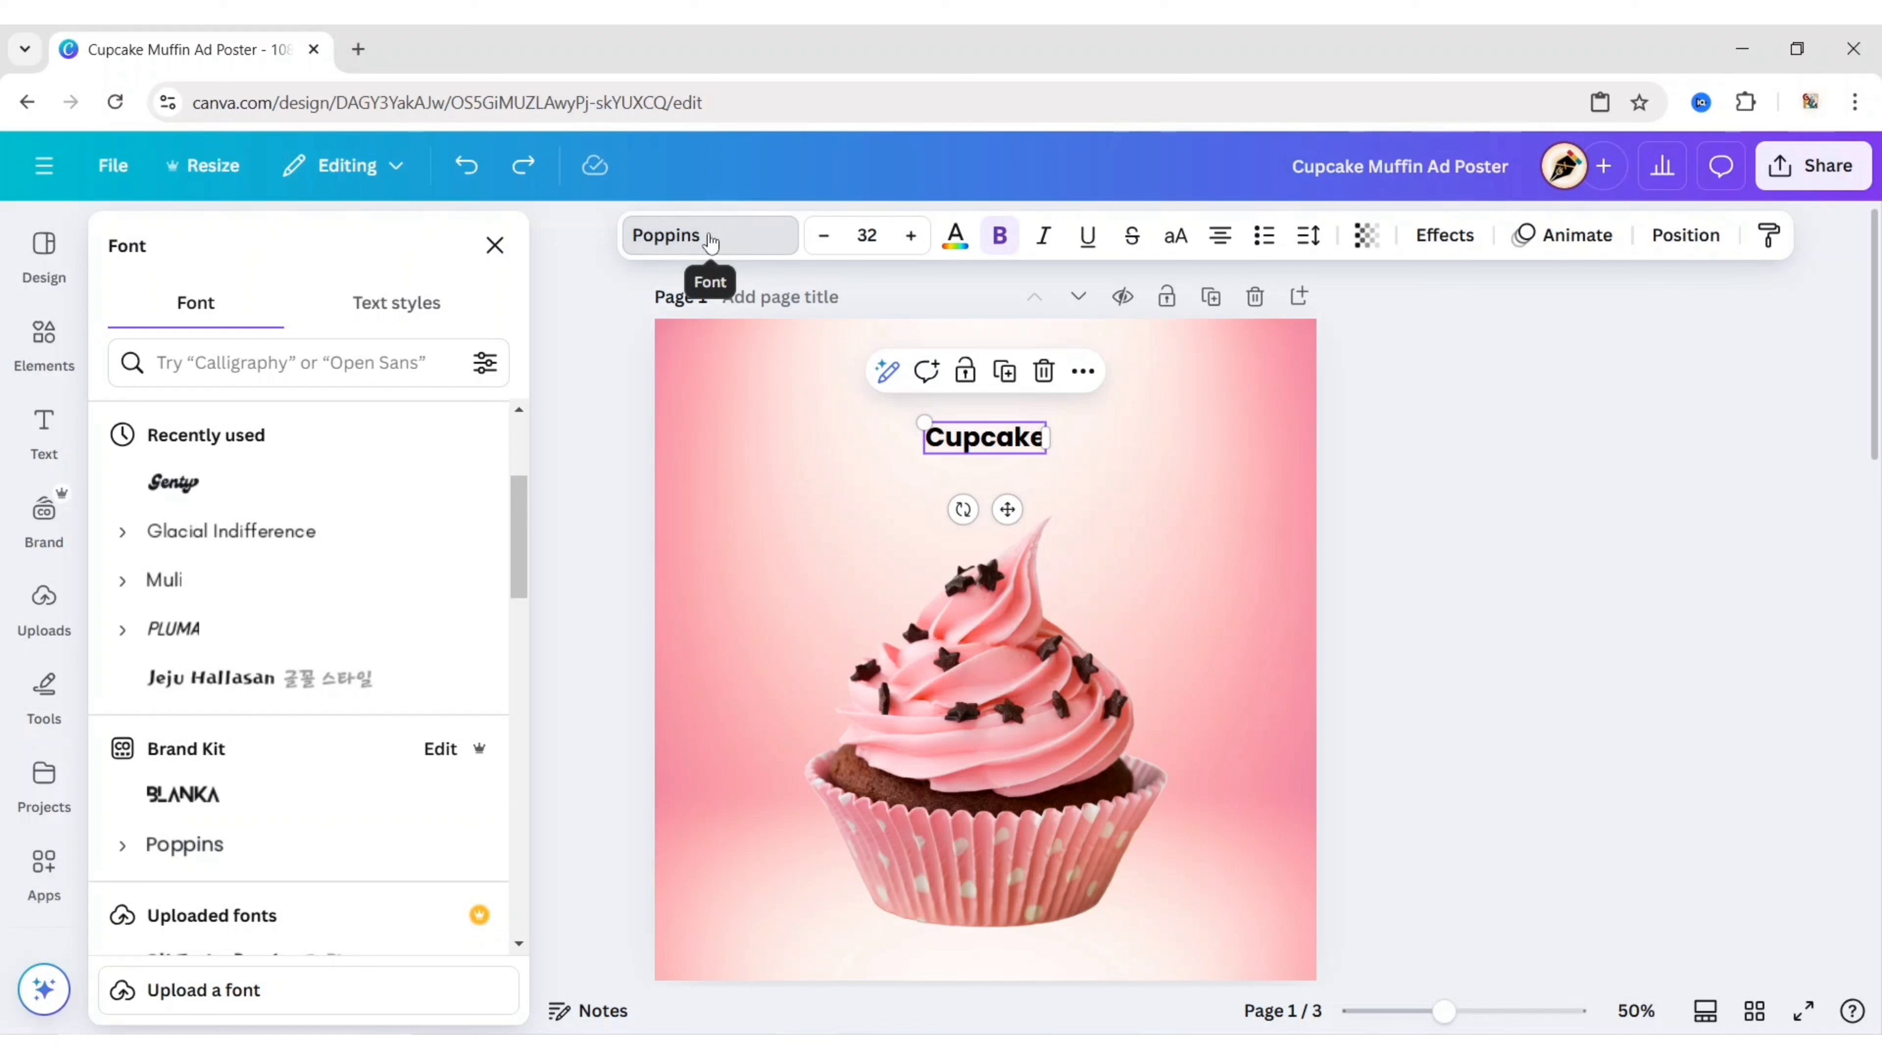
click(235, 363)
text(Canter 3d)
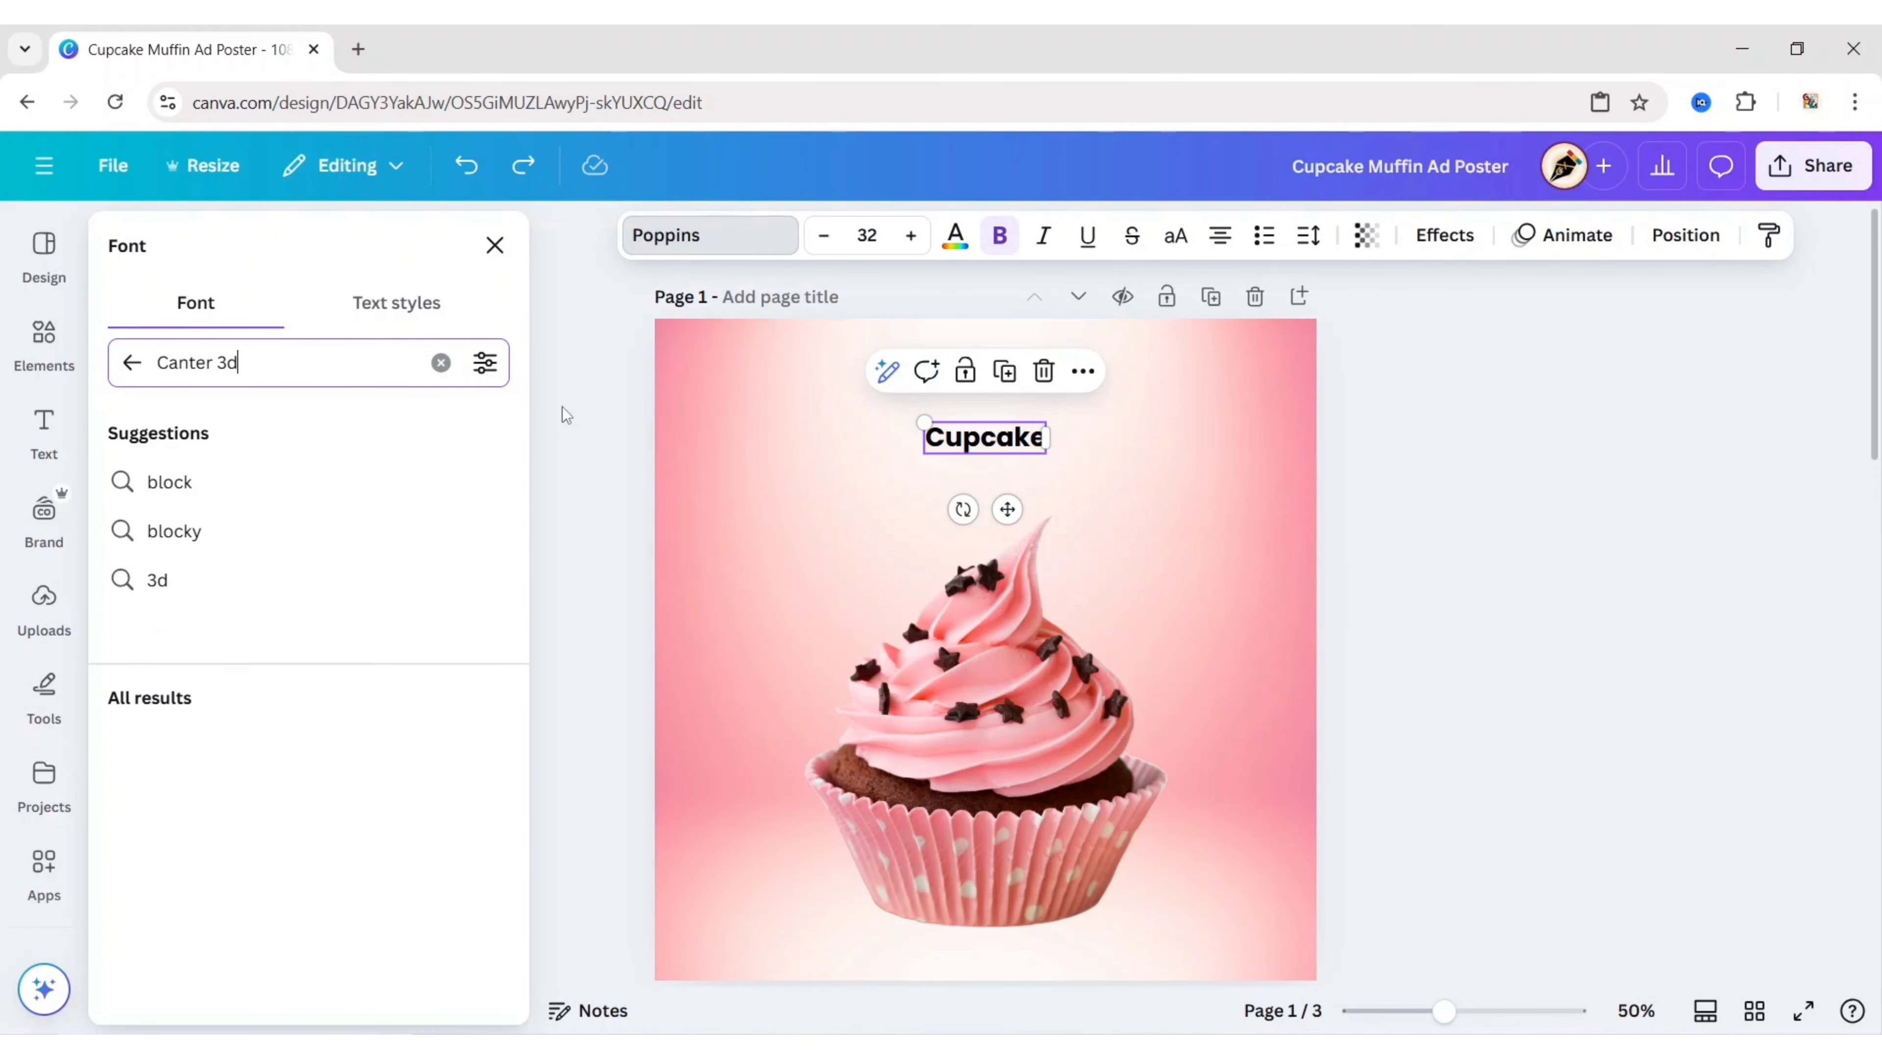
click(247, 708)
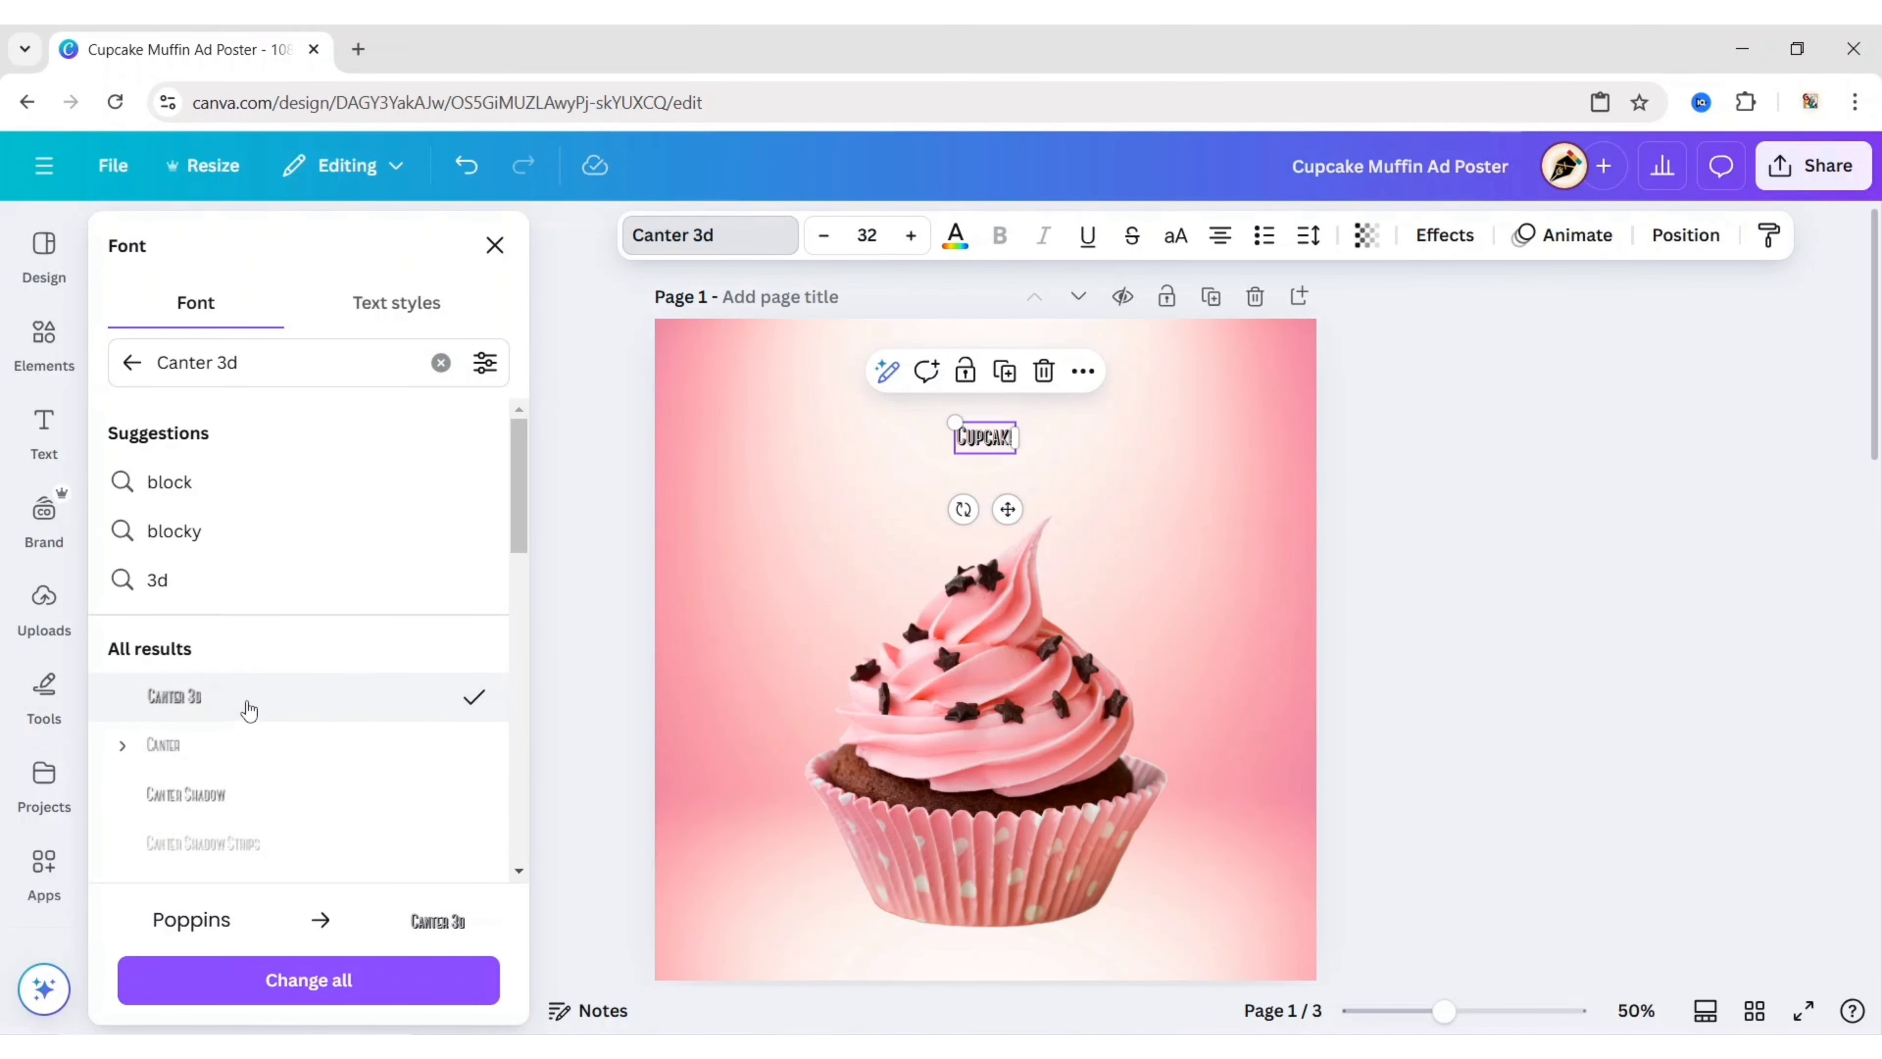
click(494, 245)
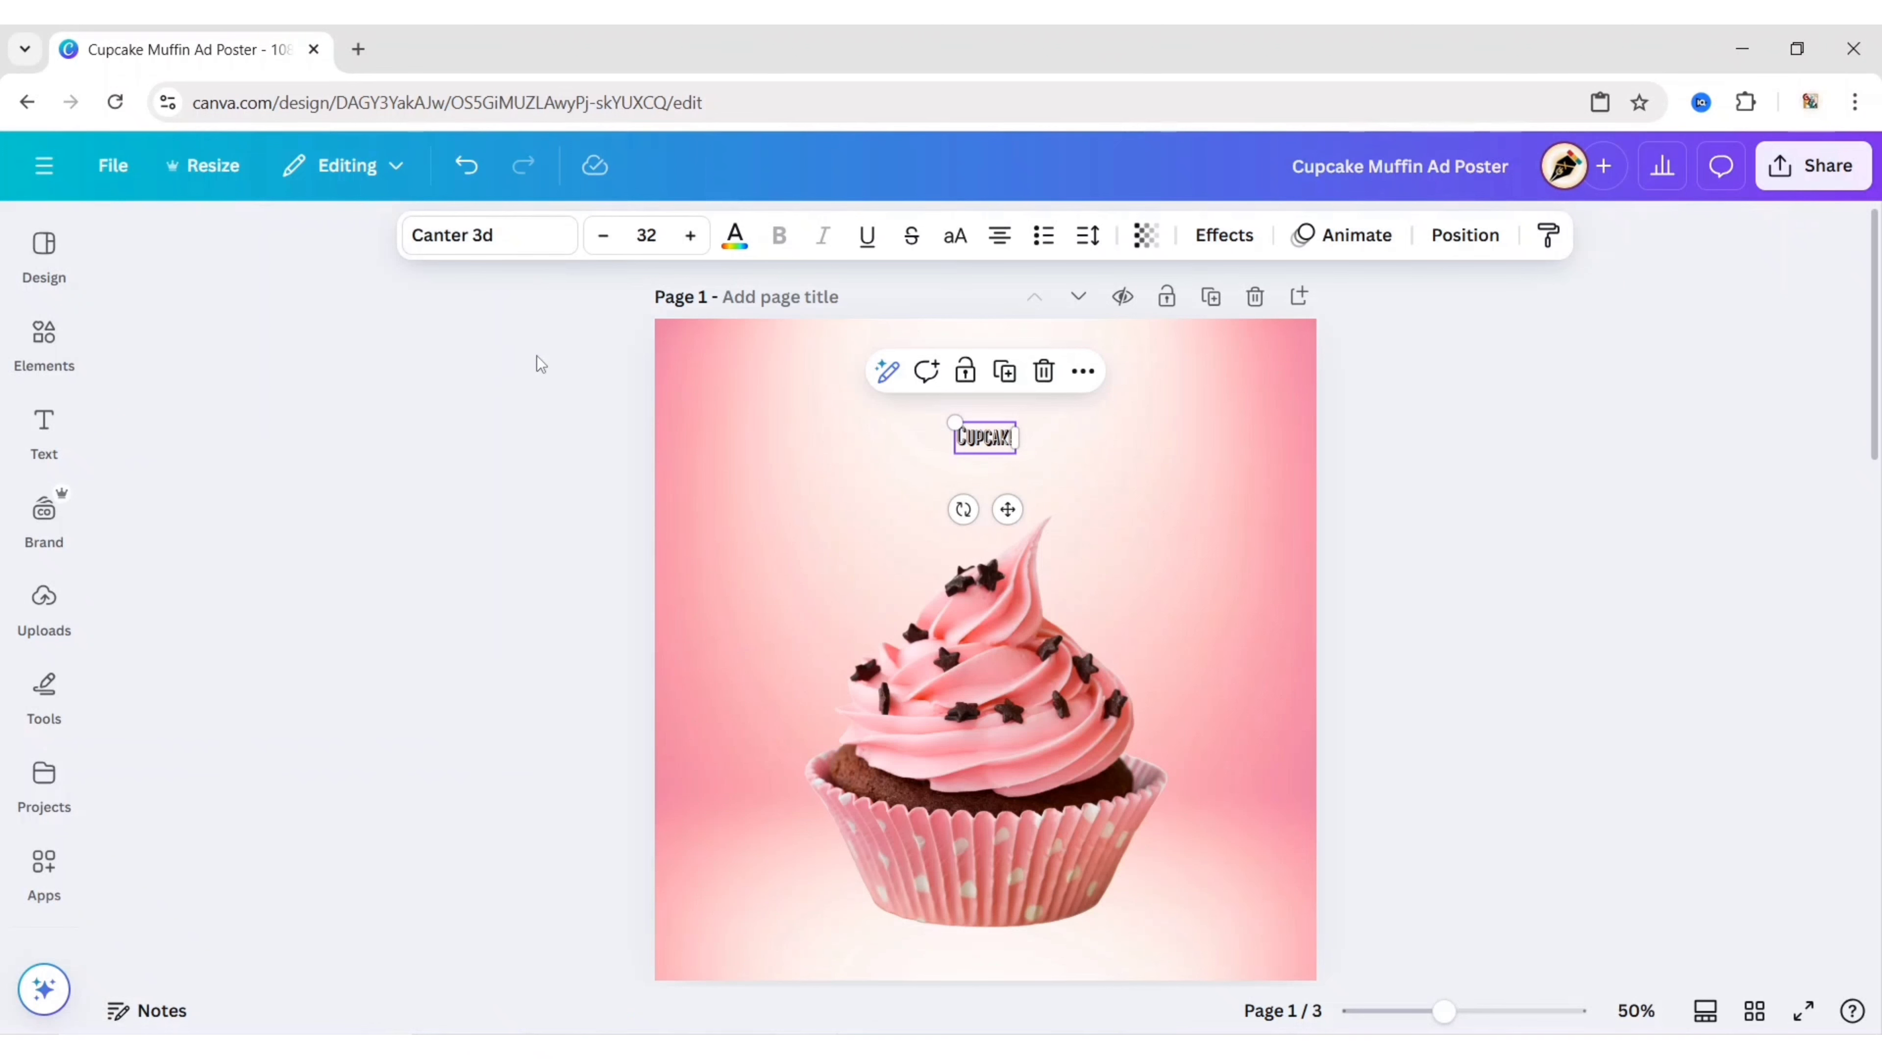
Set the "Cupcake" heading's font size to 250
click(646, 235)
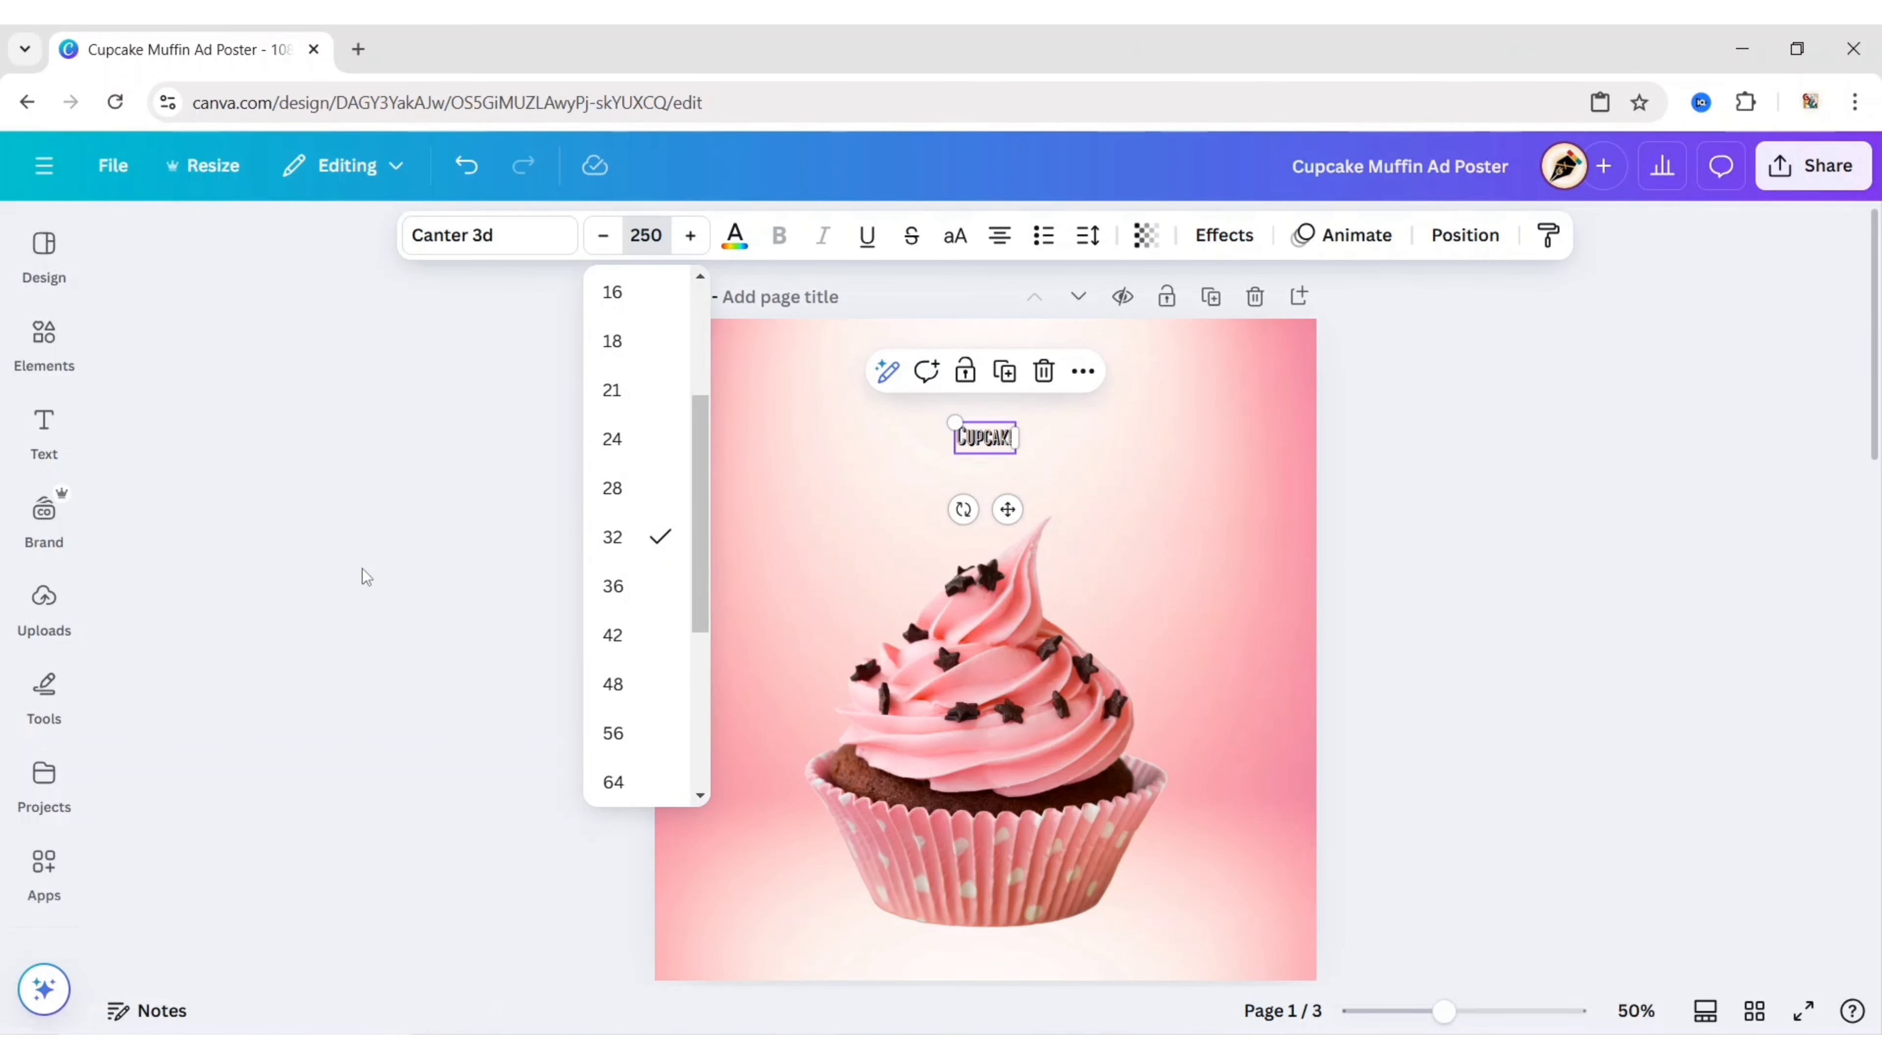
text(250)
click(362, 569)
Apply the Shadow text effect to the "Cupcake" heading
click(1038, 533)
click(1219, 235)
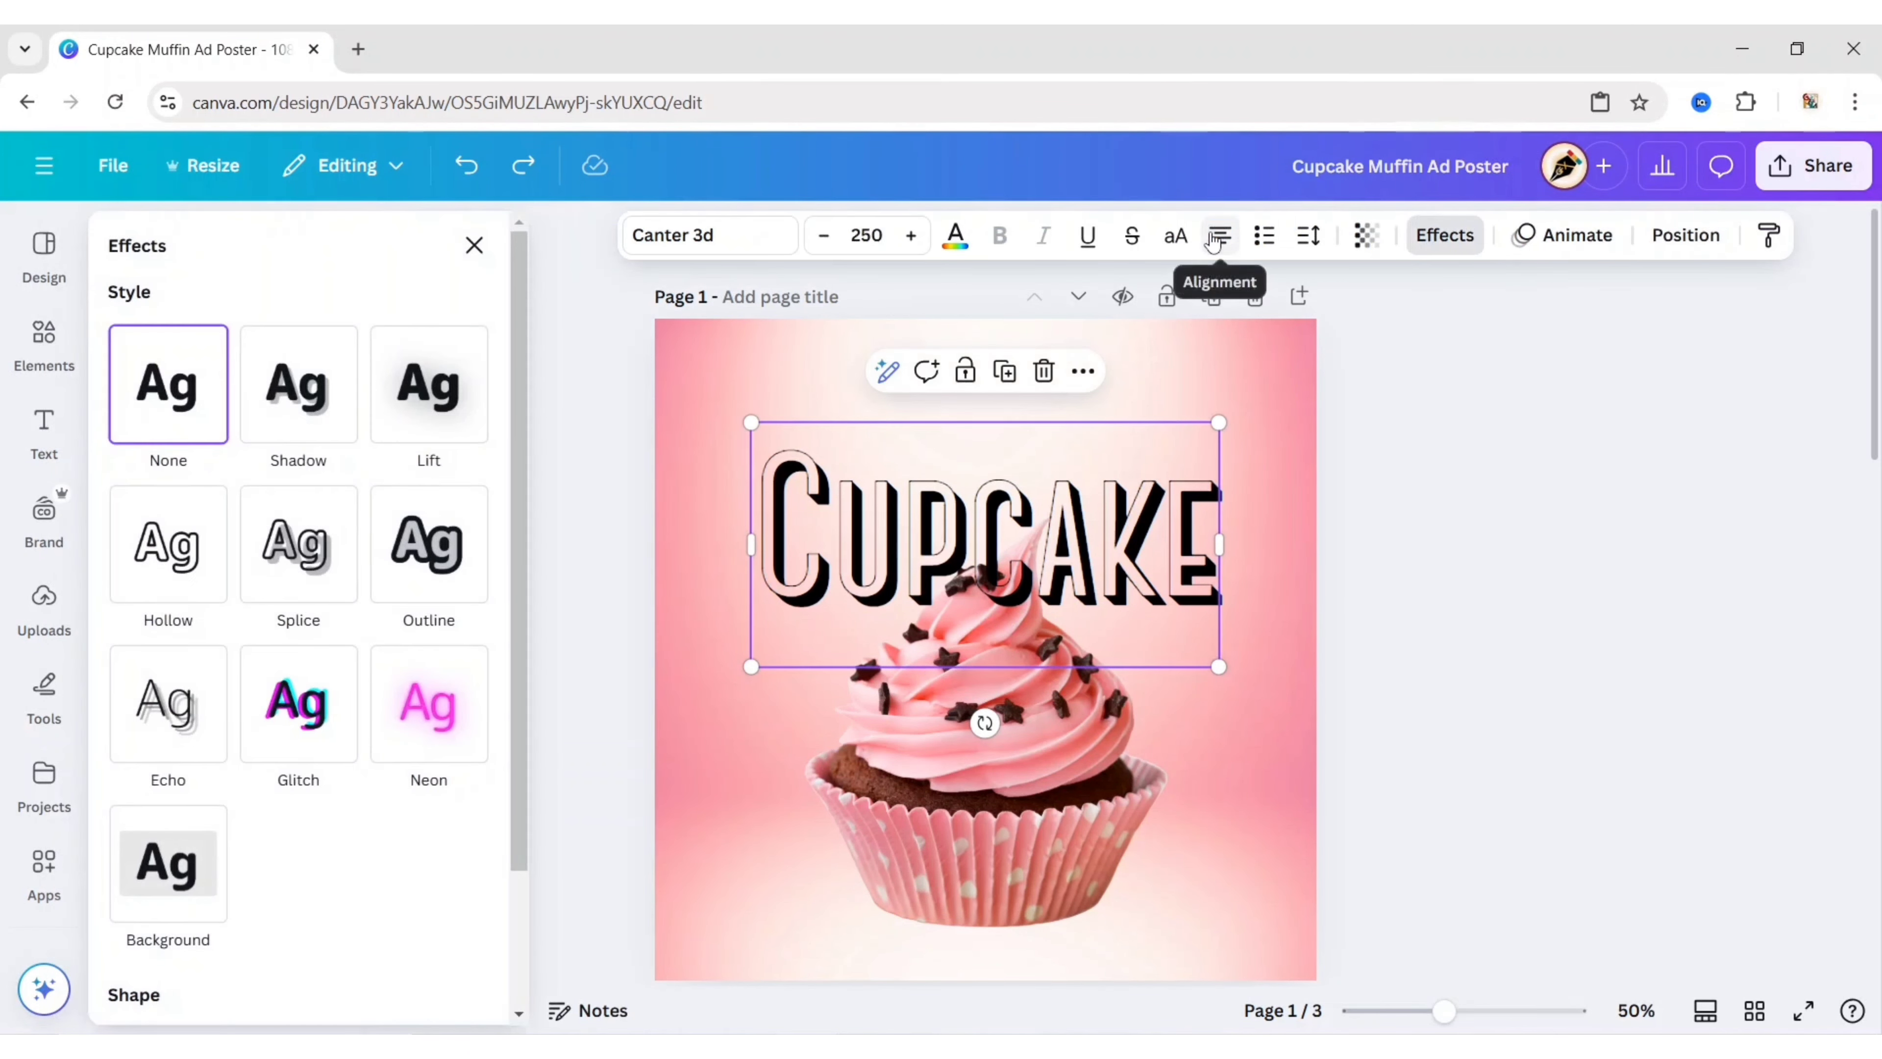
click(310, 383)
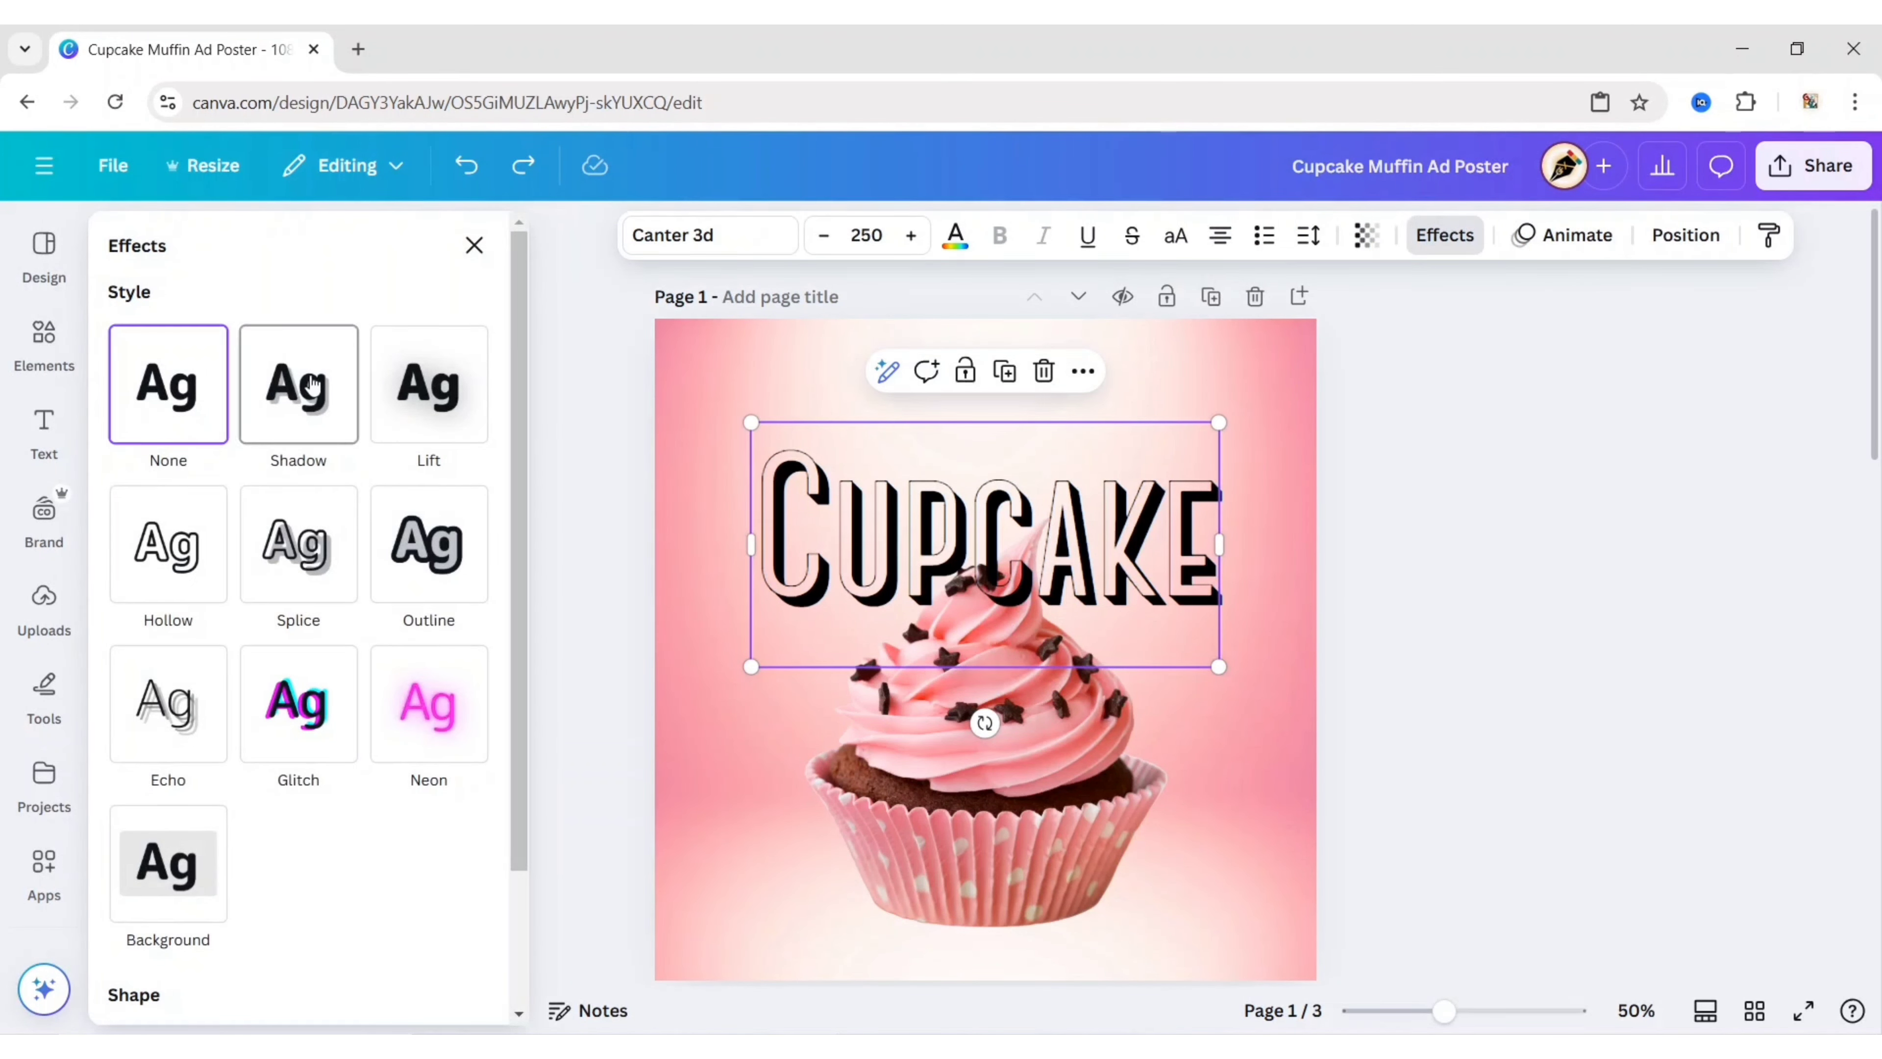
click(474, 245)
Send the "Cupcake" heading to the back so it sits behind the cupcake photo
click(1434, 236)
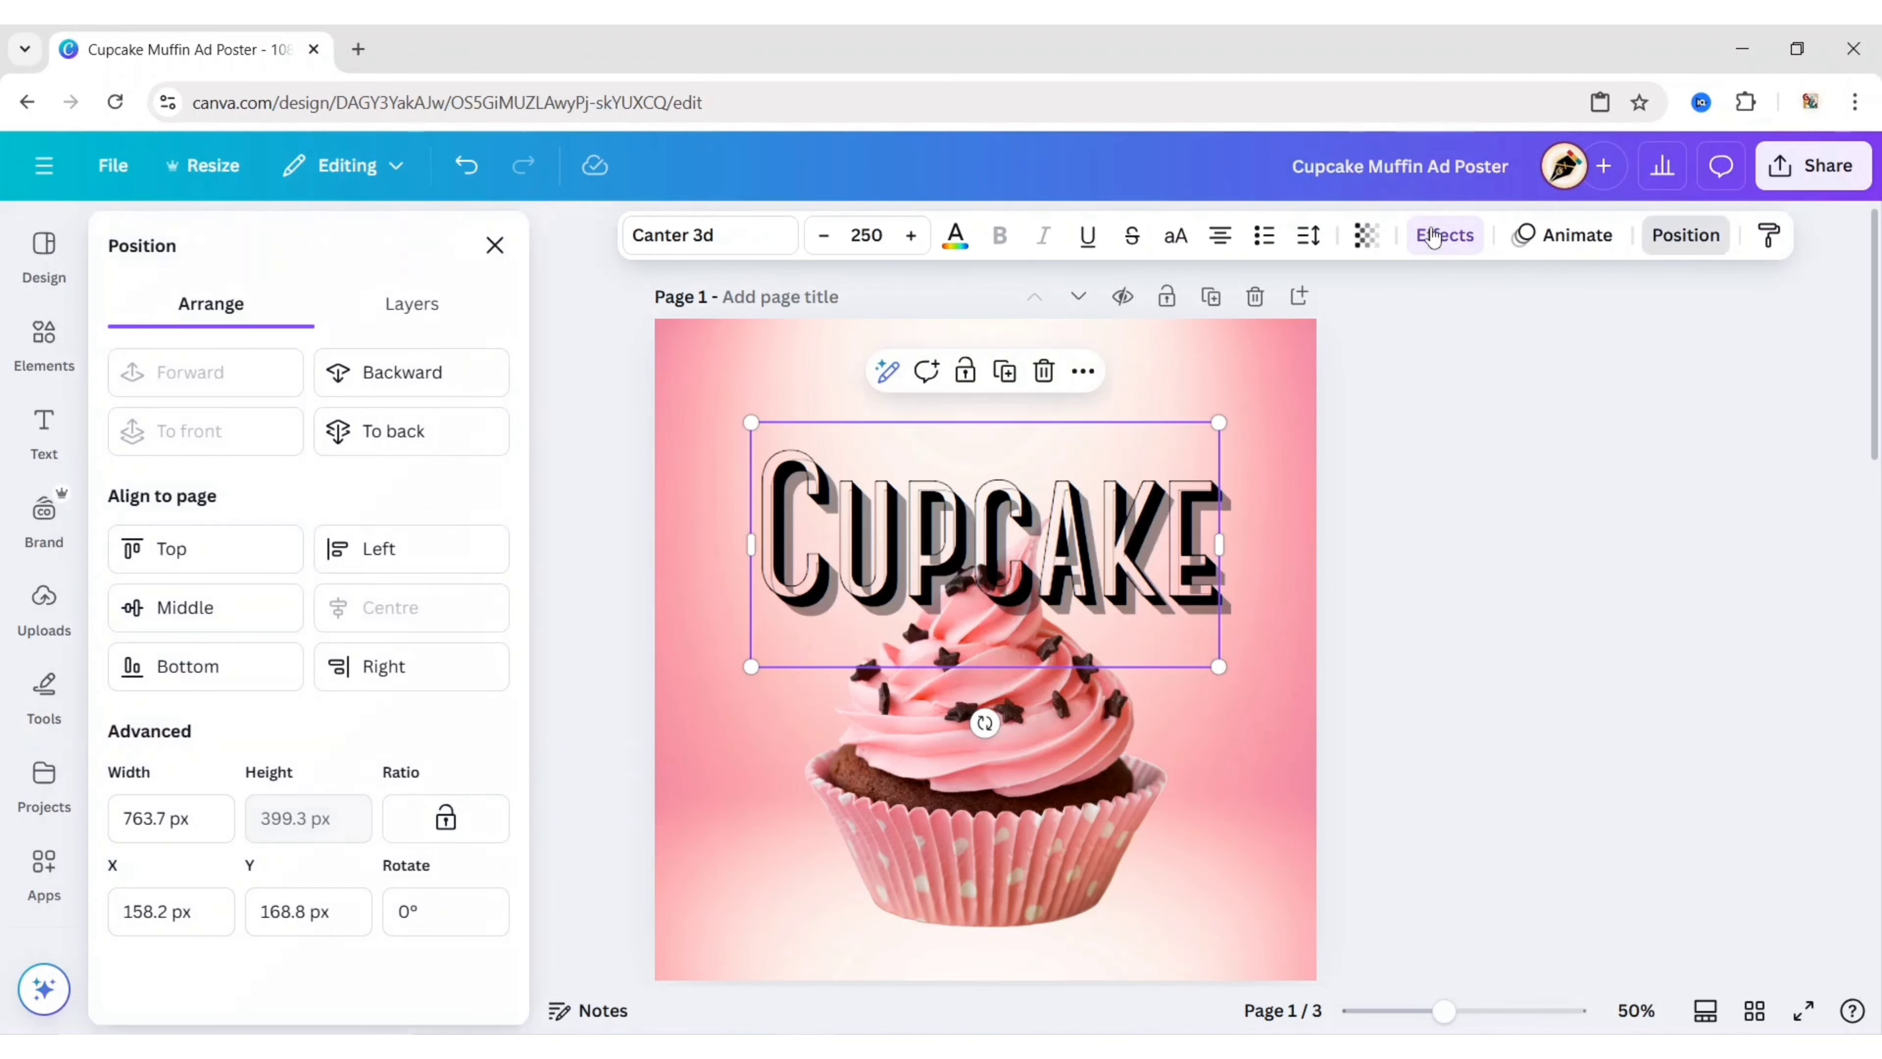
click(407, 433)
click(495, 246)
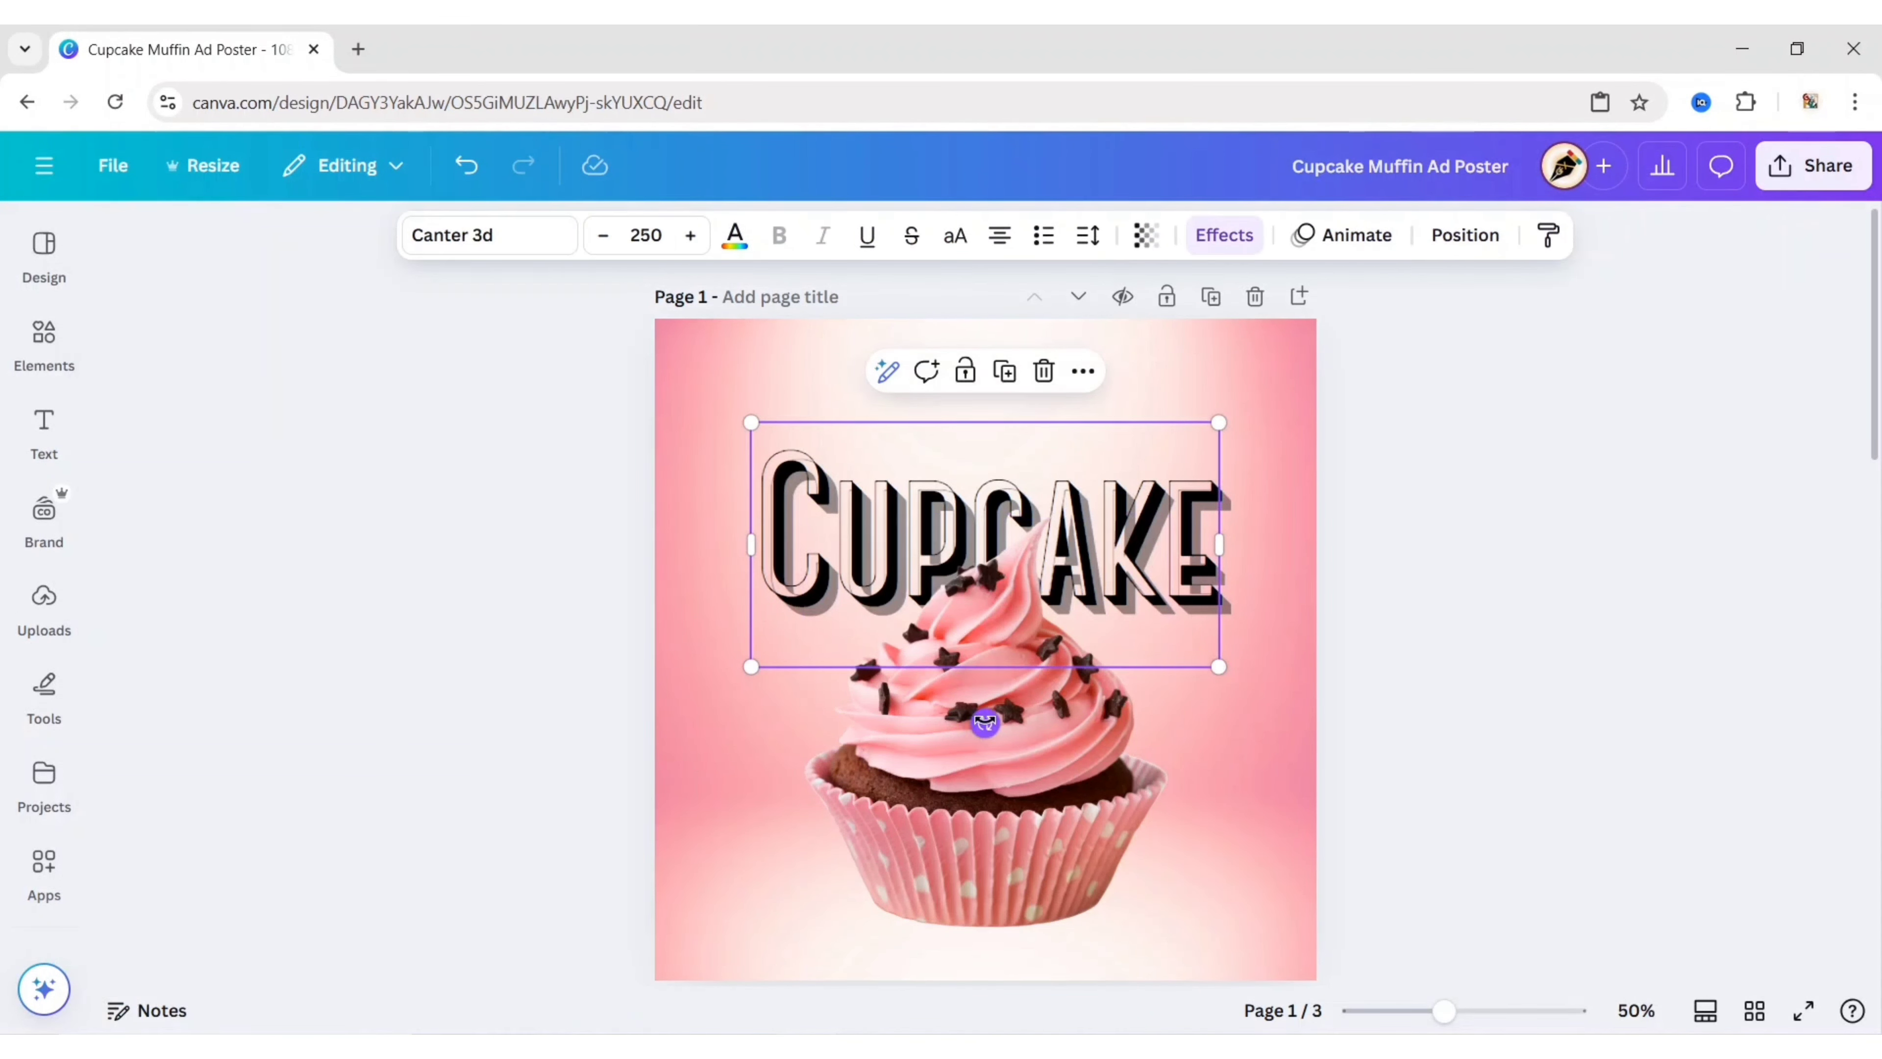
Tilt the "Cupcake" heading slightly counter-clockwise and shift it a little up and to the left
drag(985, 723, 1022, 719)
drag(1164, 478, 1144, 449)
click(591, 596)
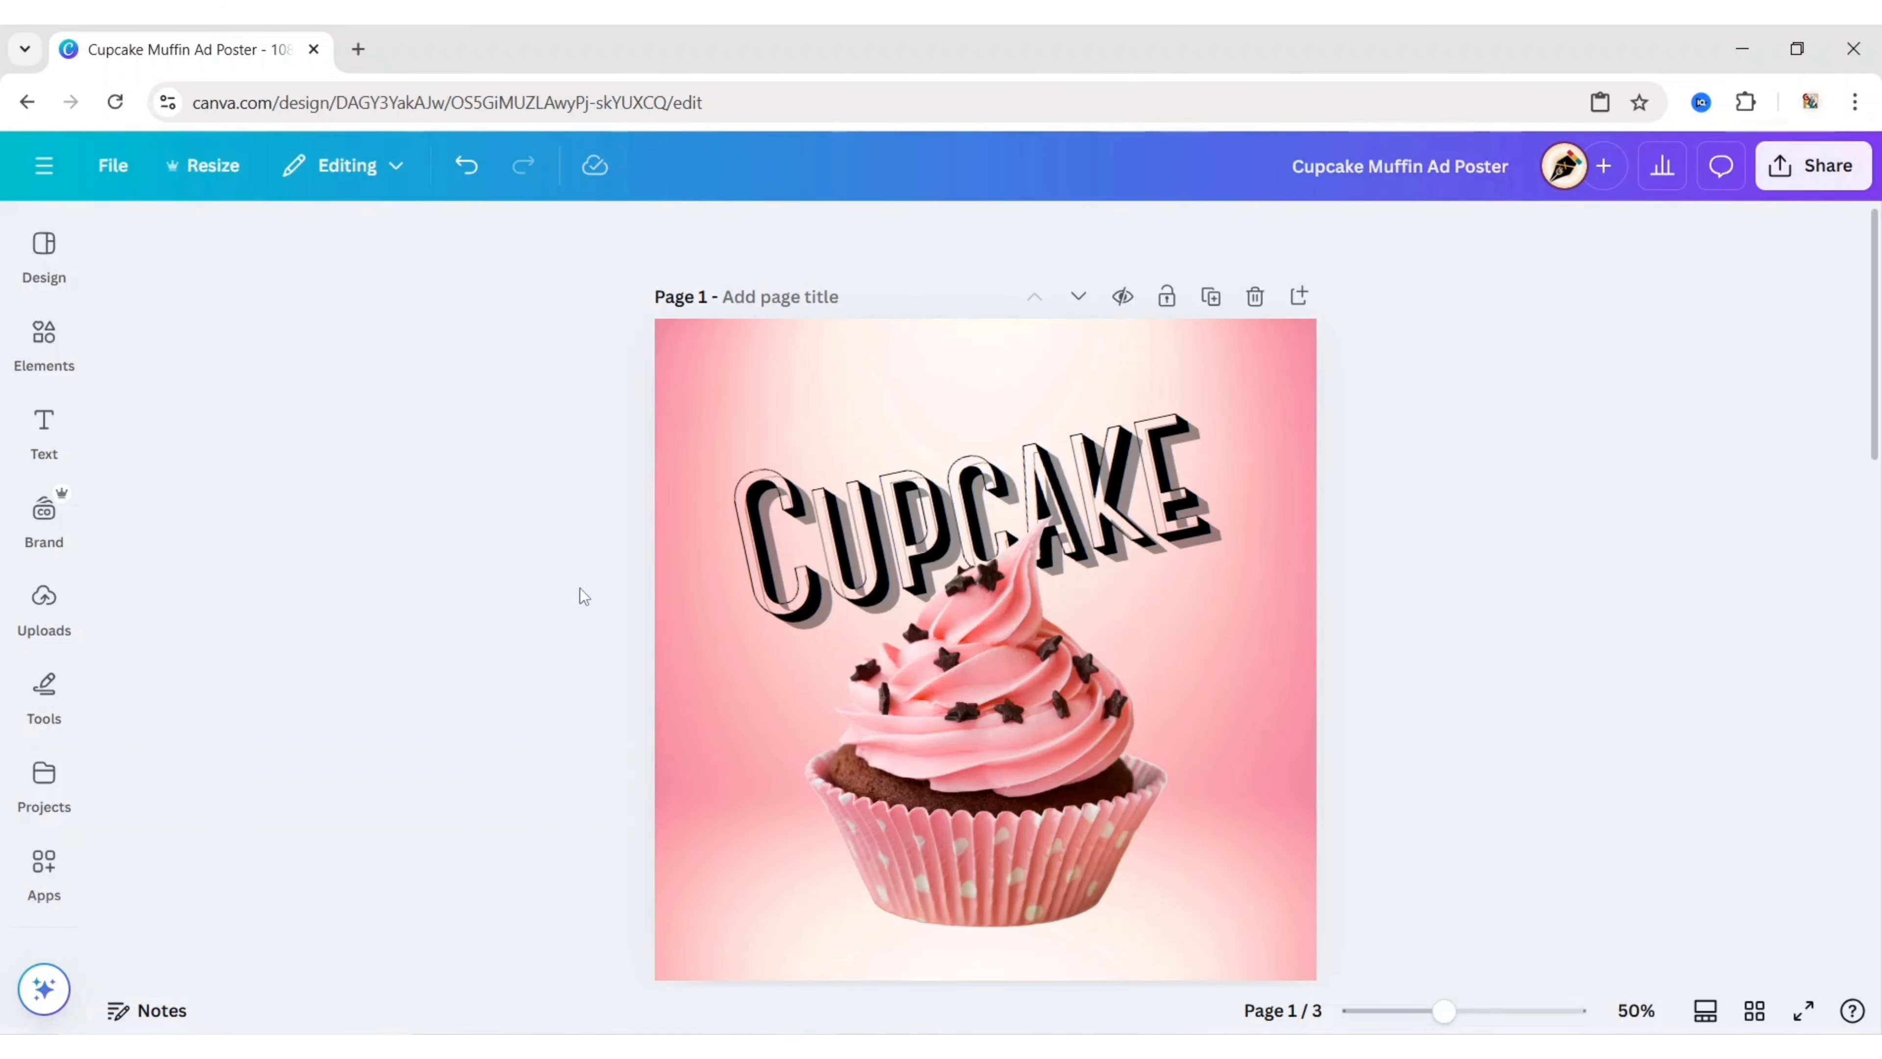
Add a heading reading "Delicious" and place it just above the "Cupcake" heading
click(43, 430)
click(269, 491)
click(565, 236)
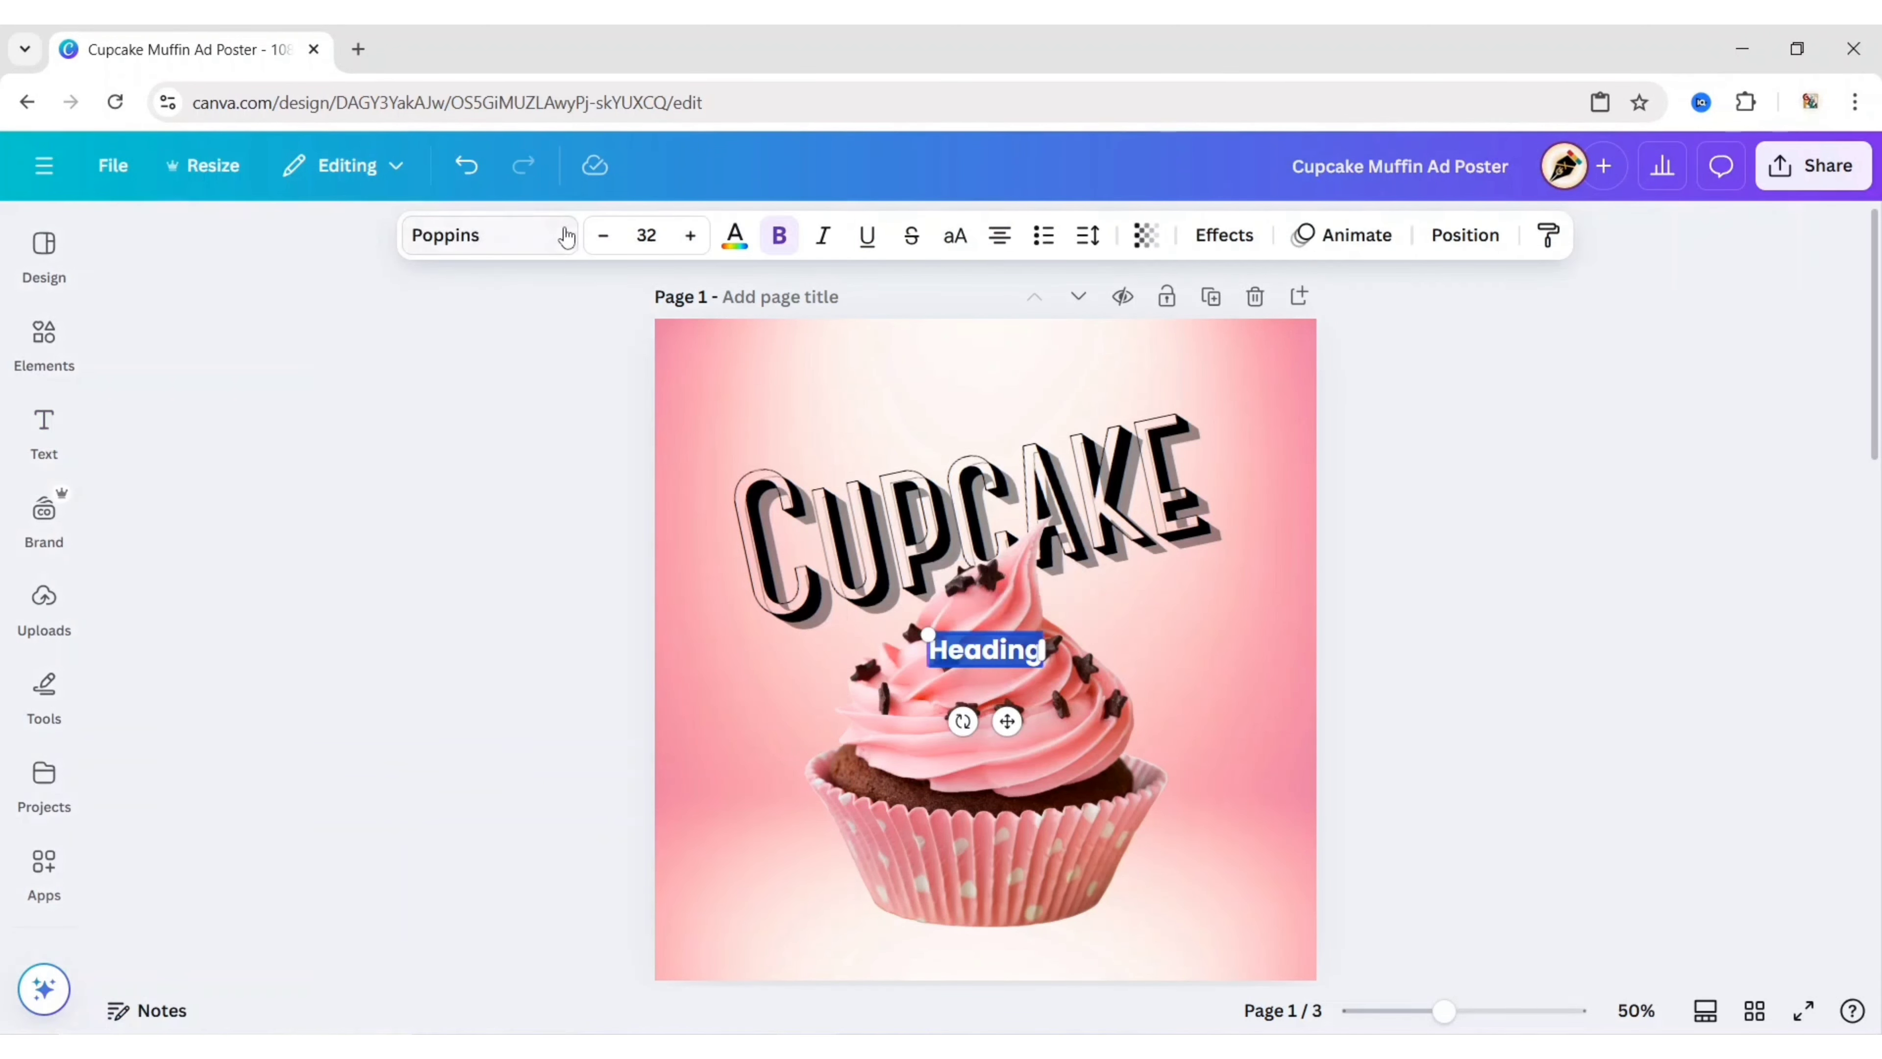
click(748, 672)
click(980, 650)
click(980, 650)
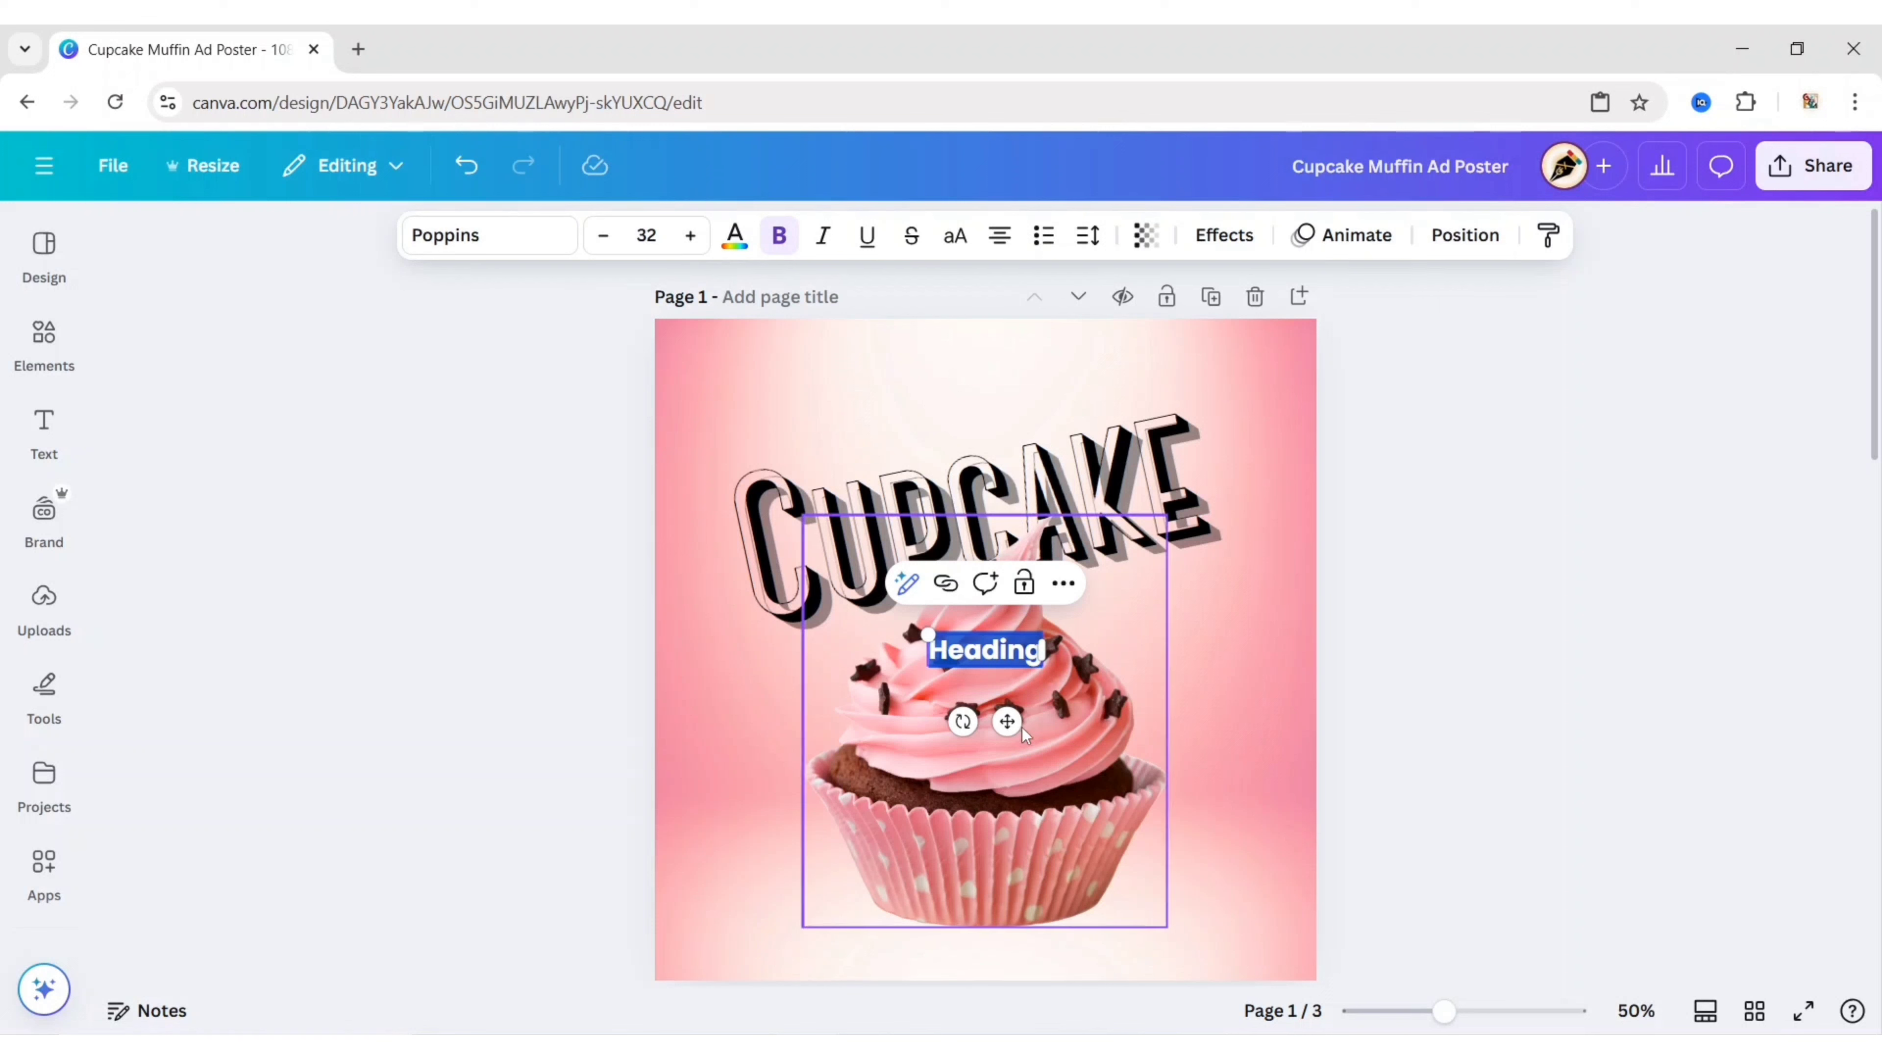
drag(1023, 730, 966, 490)
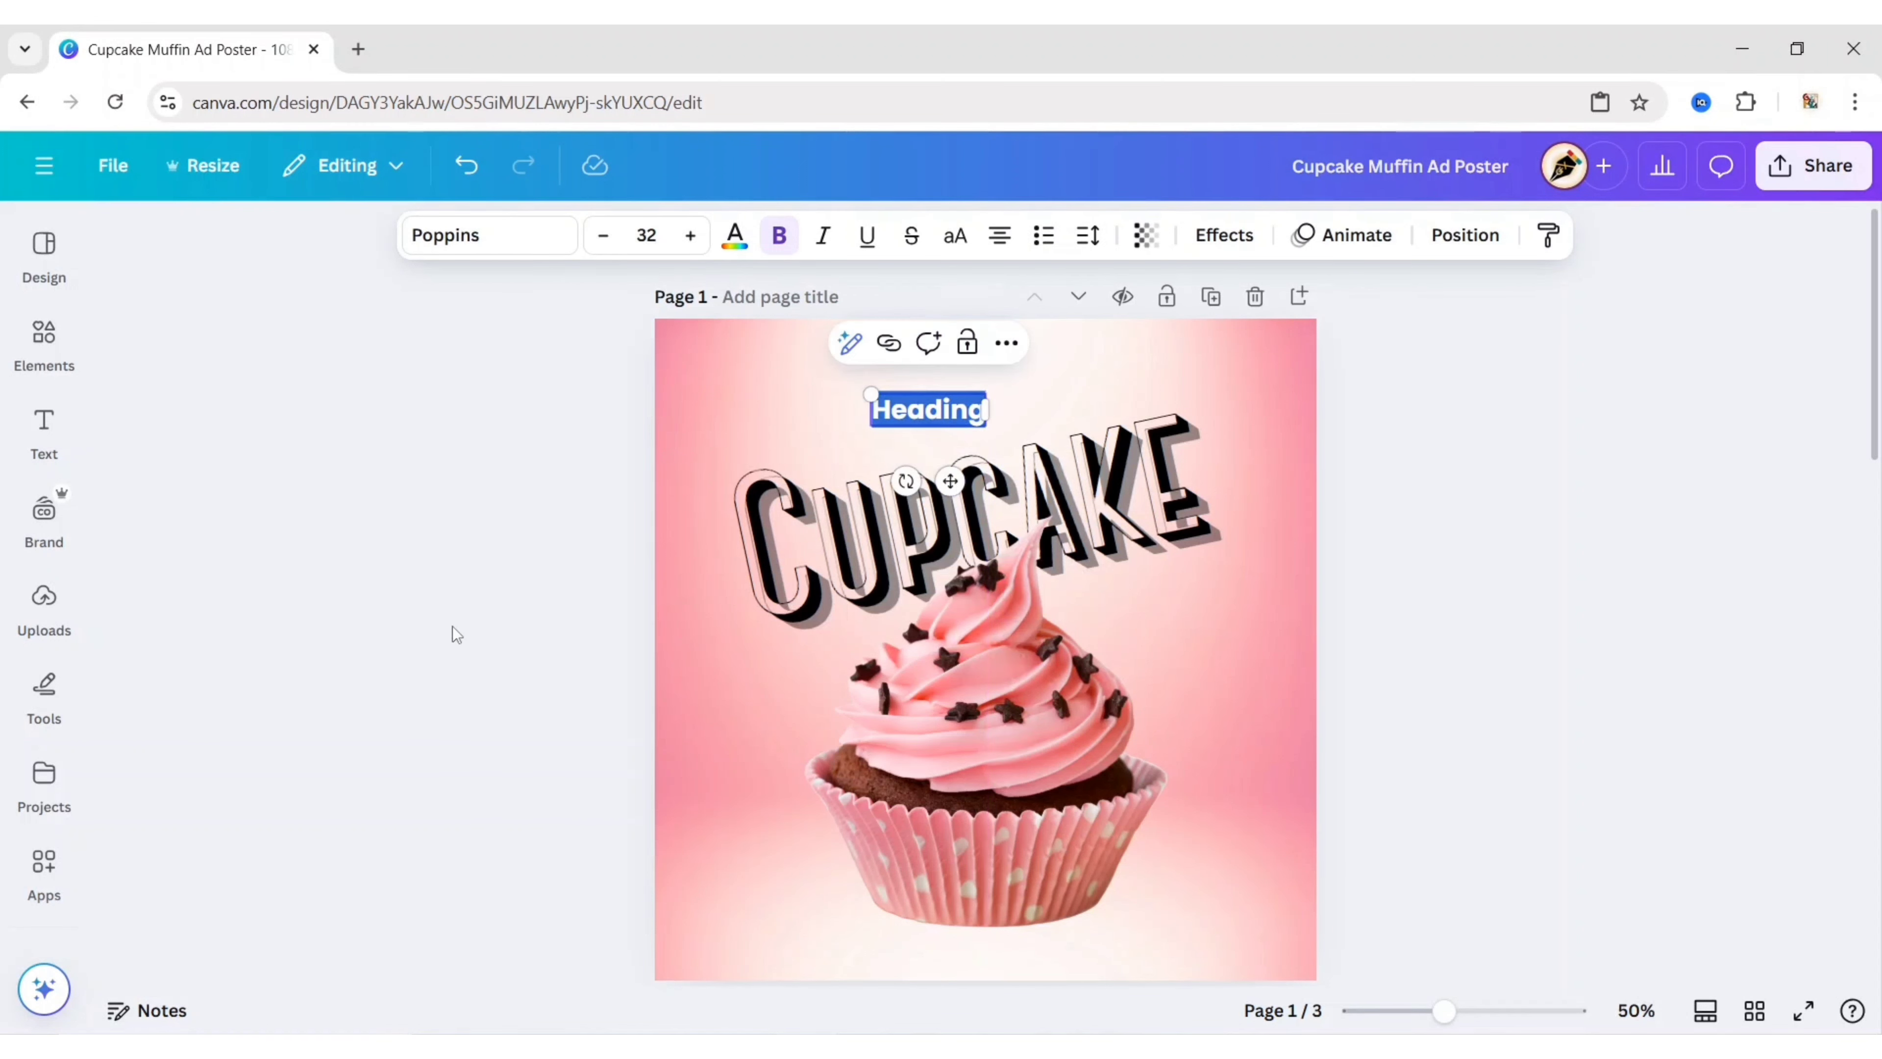
text(De)
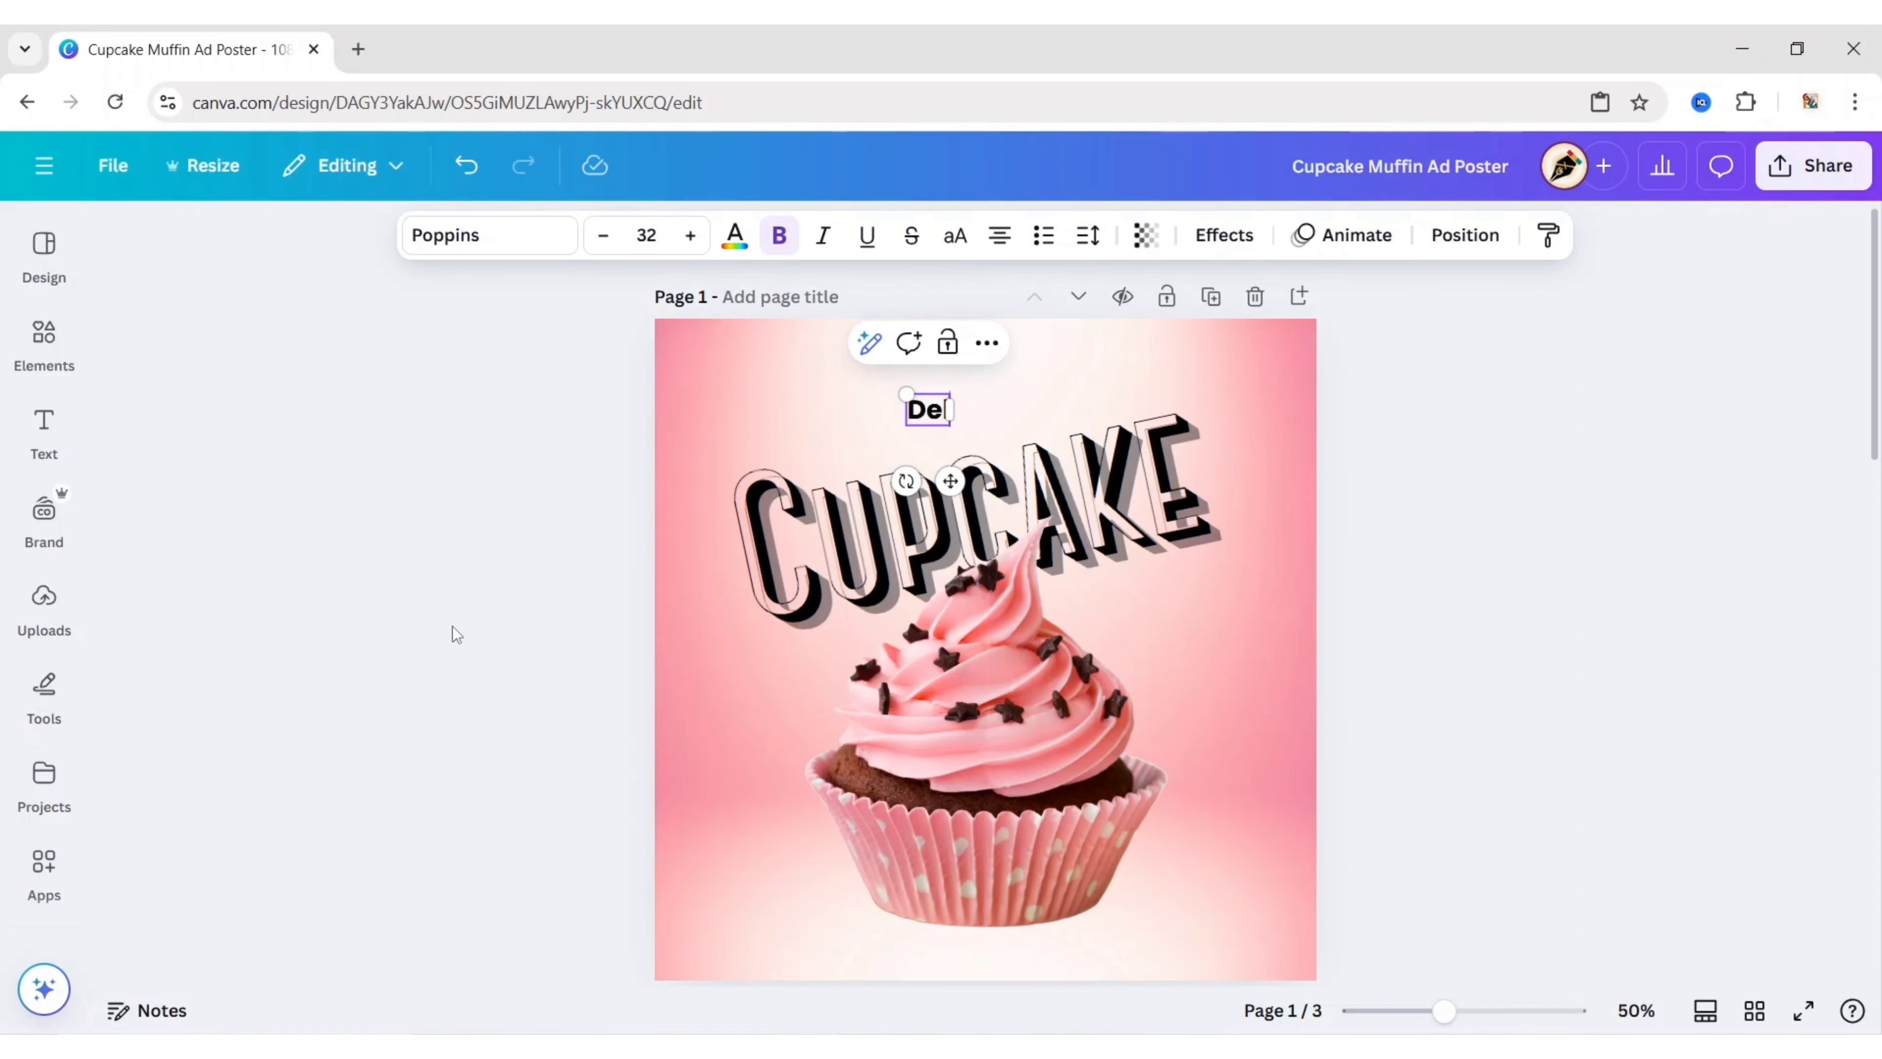
text(licious)
Set the "Delicious" heading's font to Leckerli One
click(492, 237)
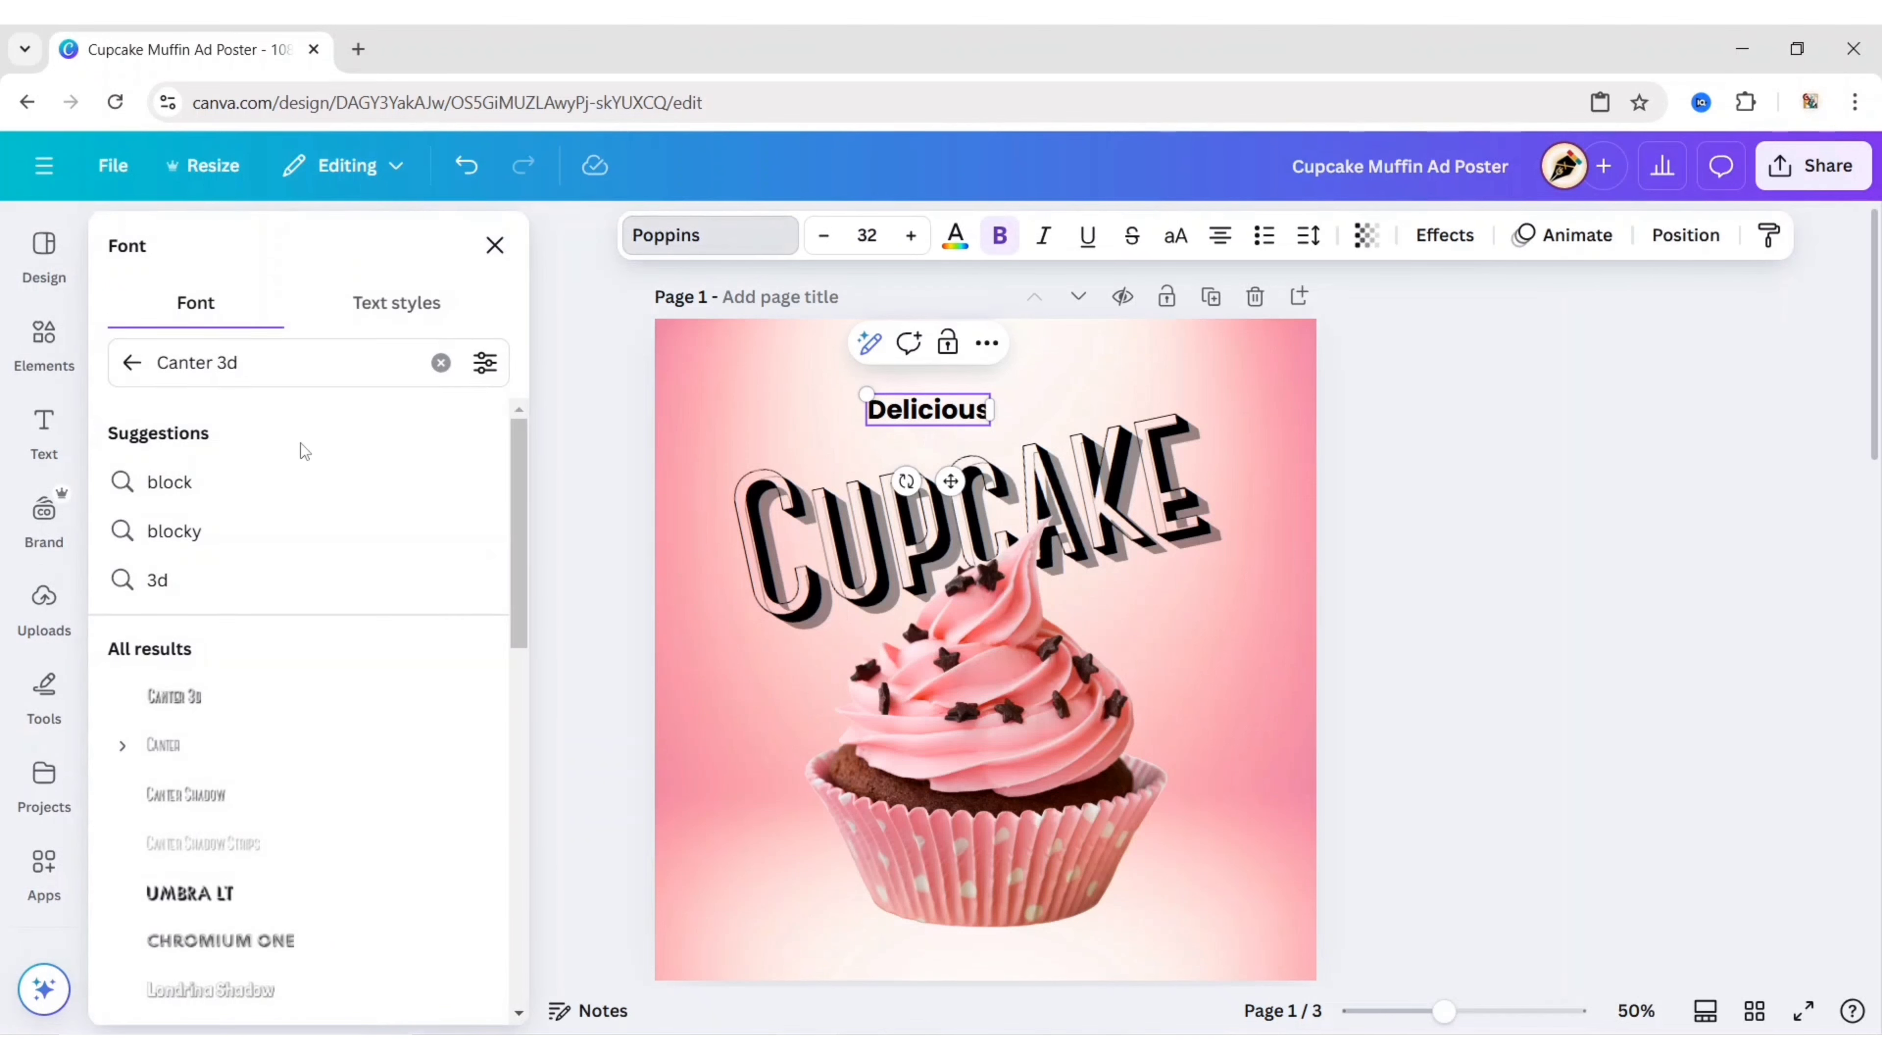
click(441, 363)
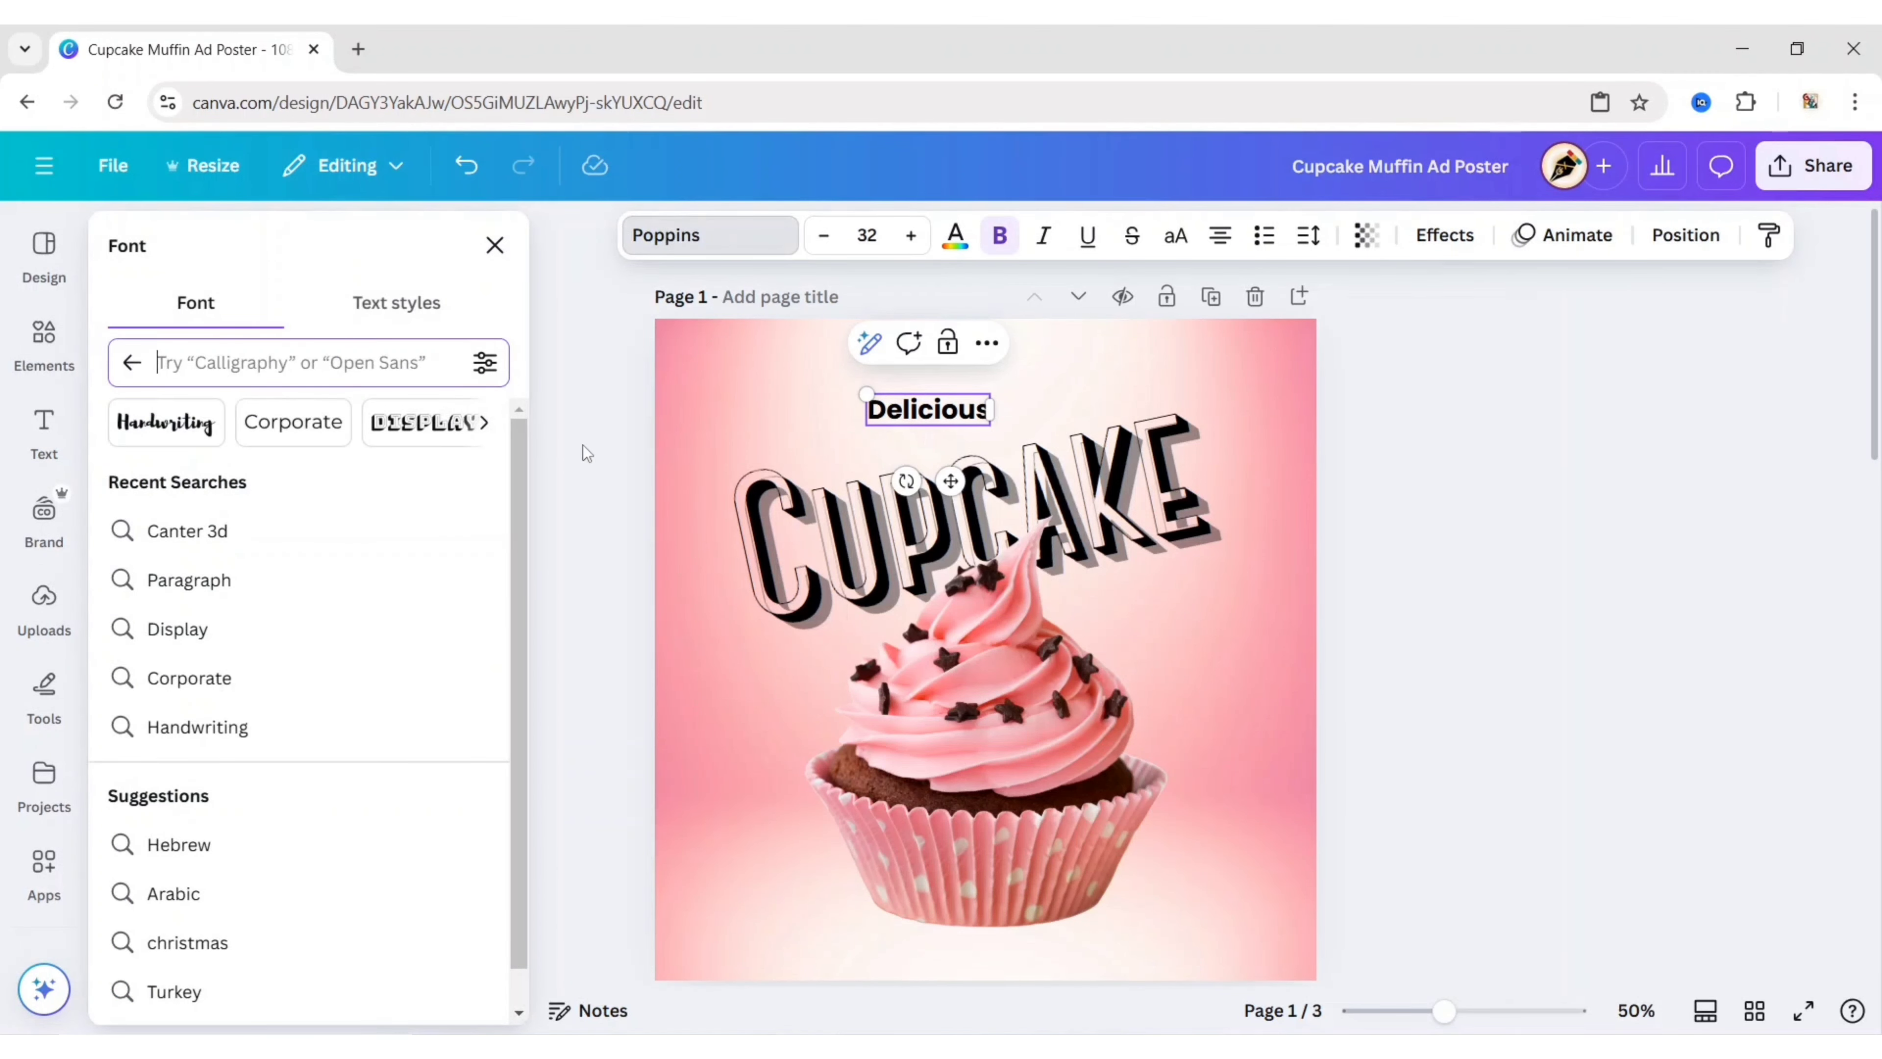
text(Leckerli one)
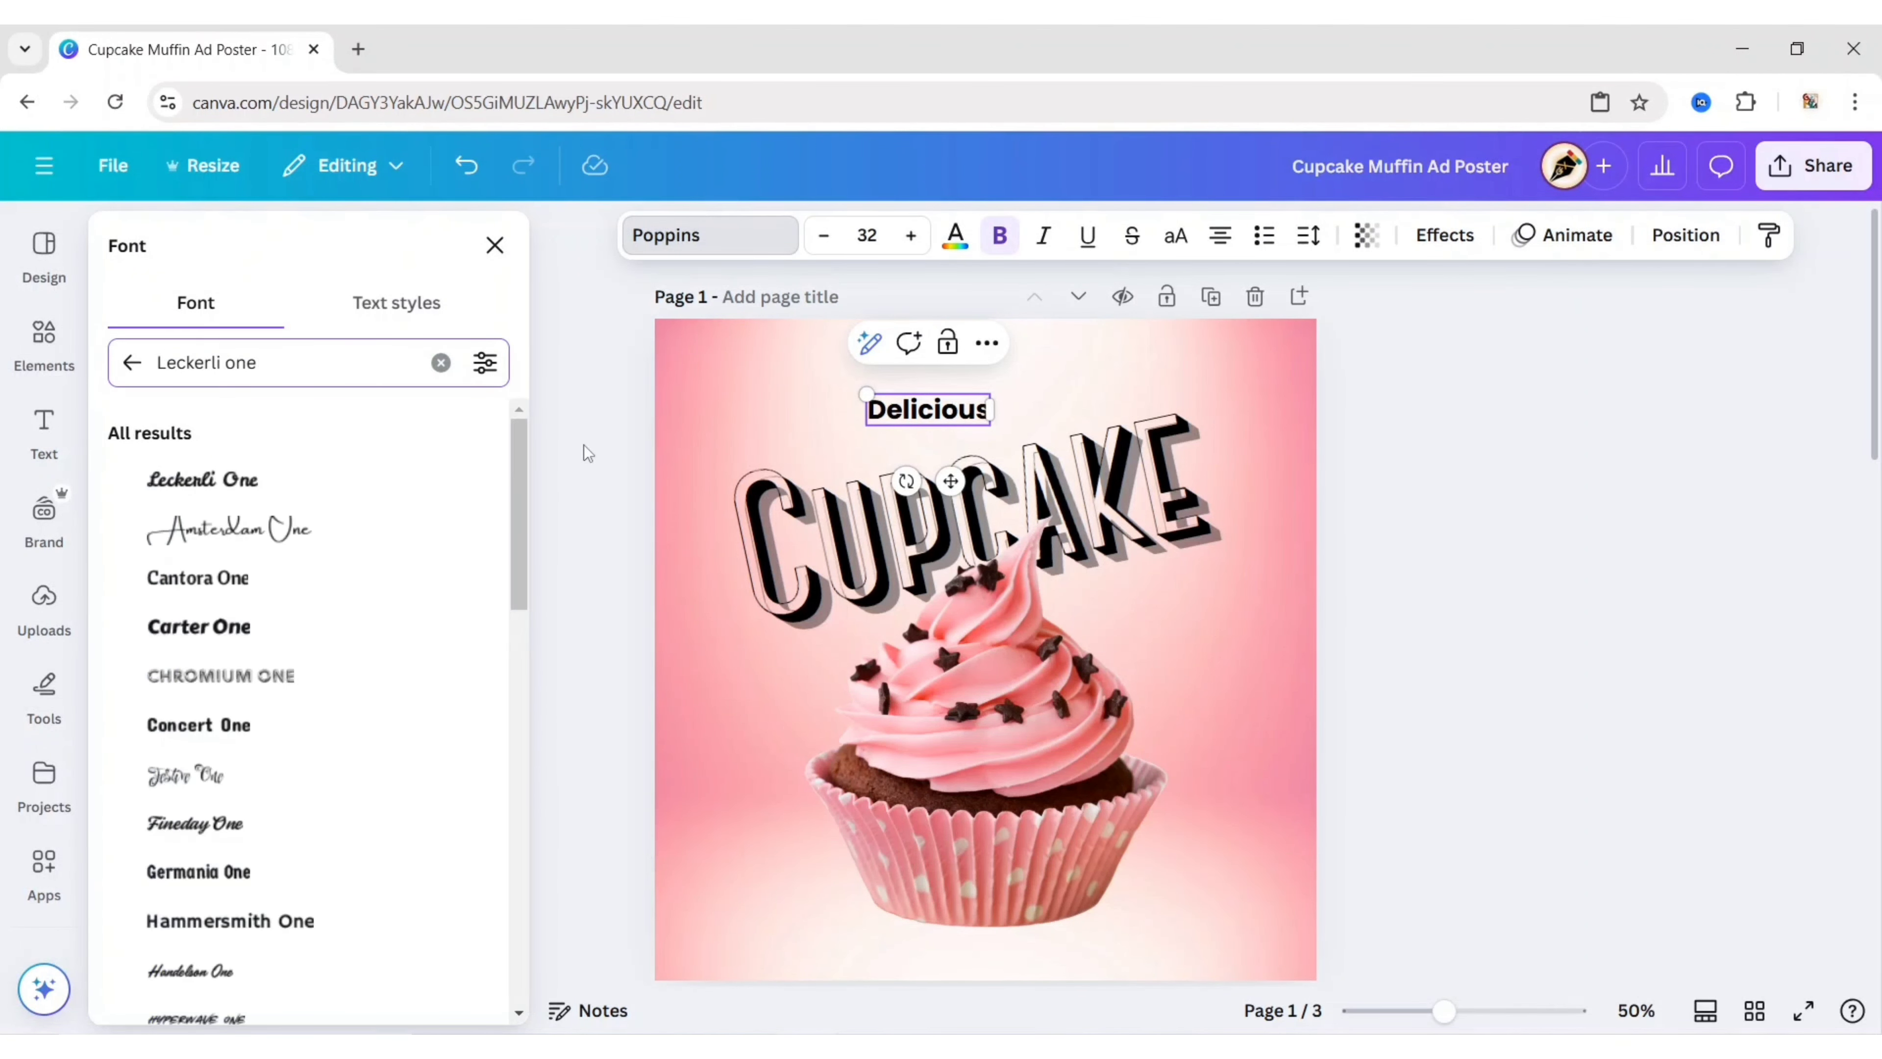
click(324, 480)
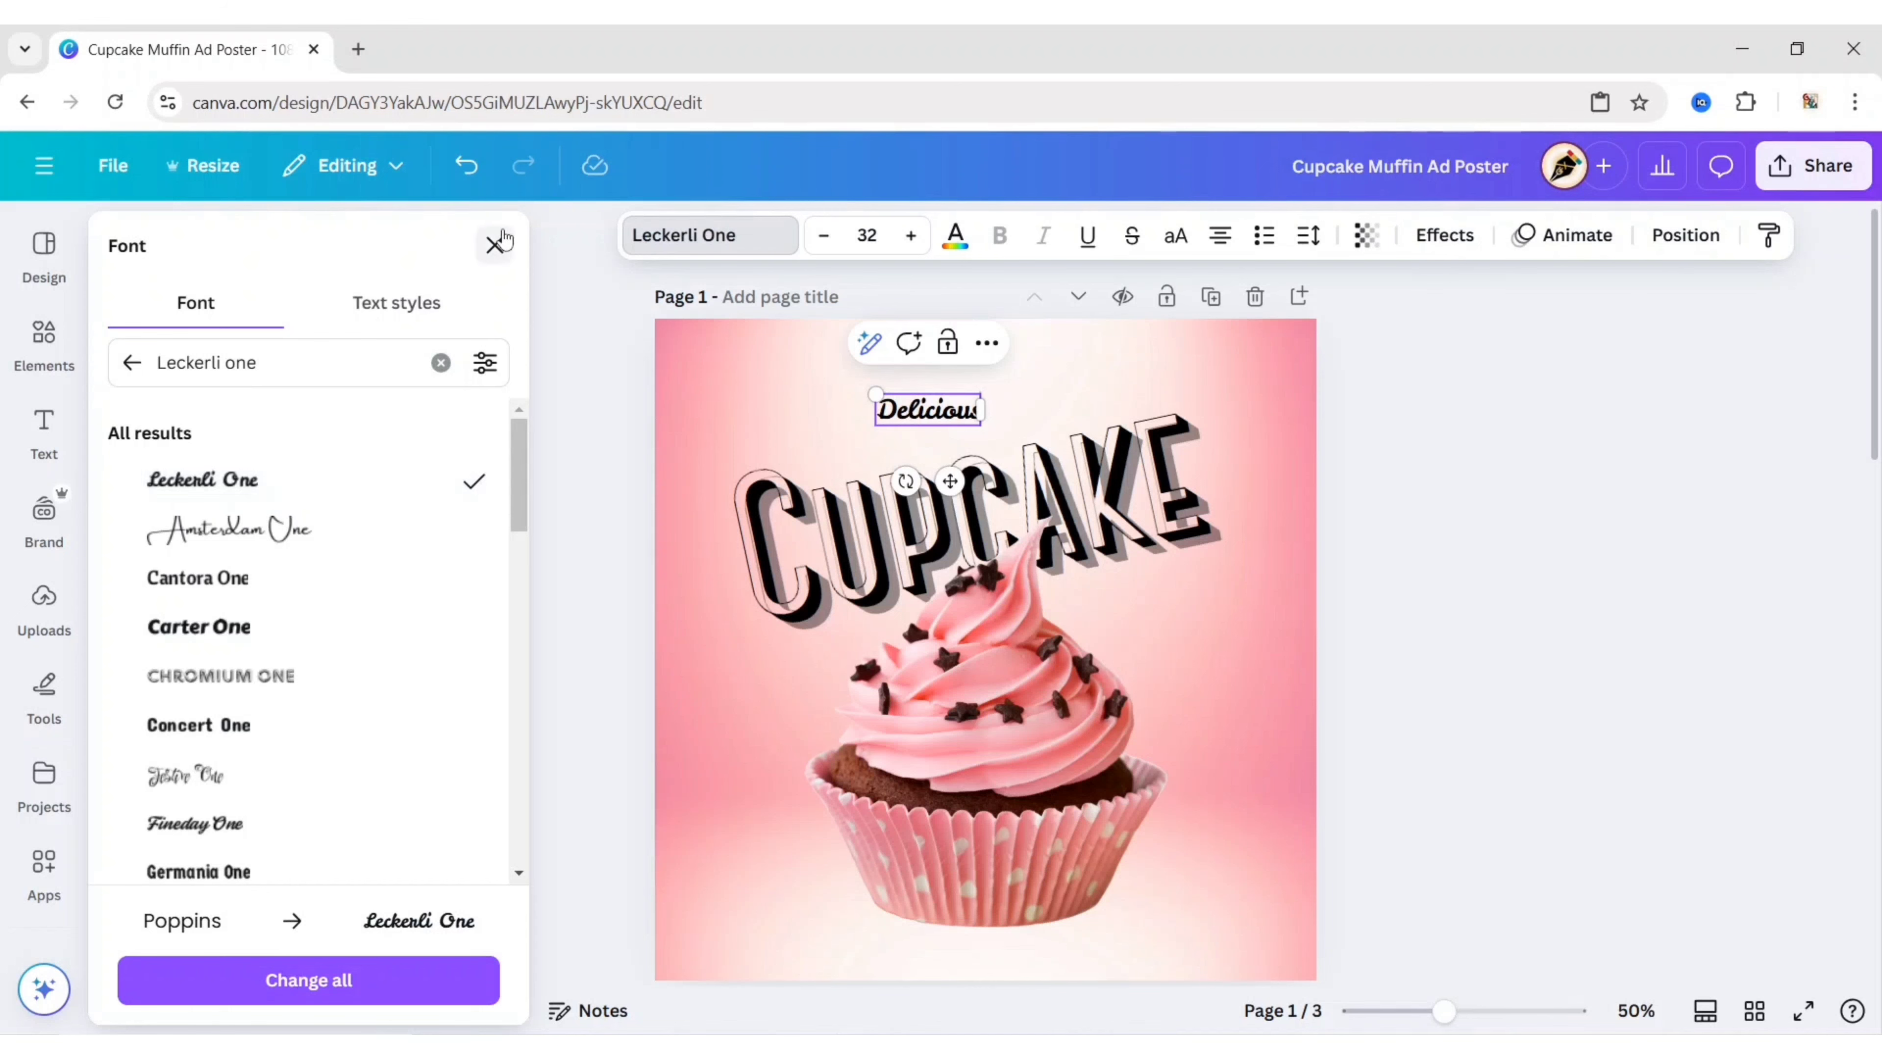
click(495, 245)
Set the "Delicious" heading's font size to 80
key(Tab)
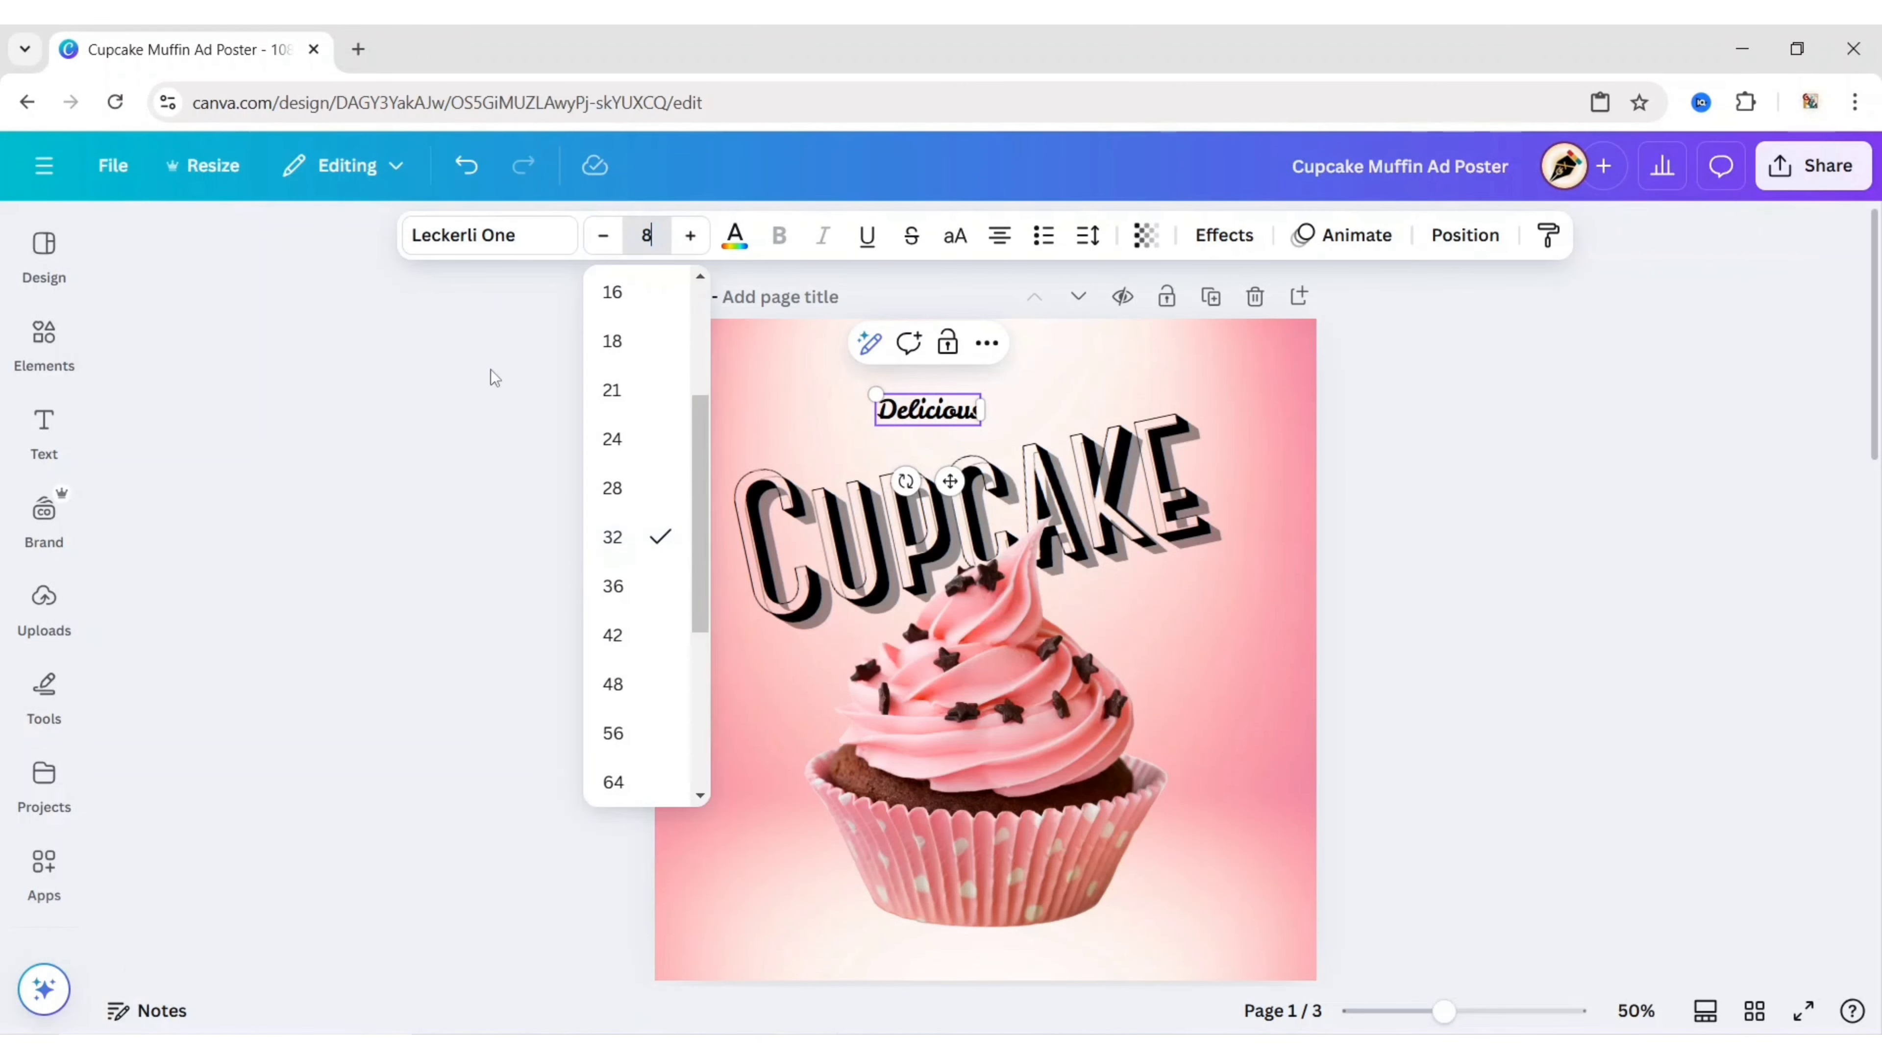
text(80)
click(495, 378)
Apply the Shadow text effect to "Delicious" and tilt it counter-clockwise to follow the slant of the "Cupcake" heading
click(912, 433)
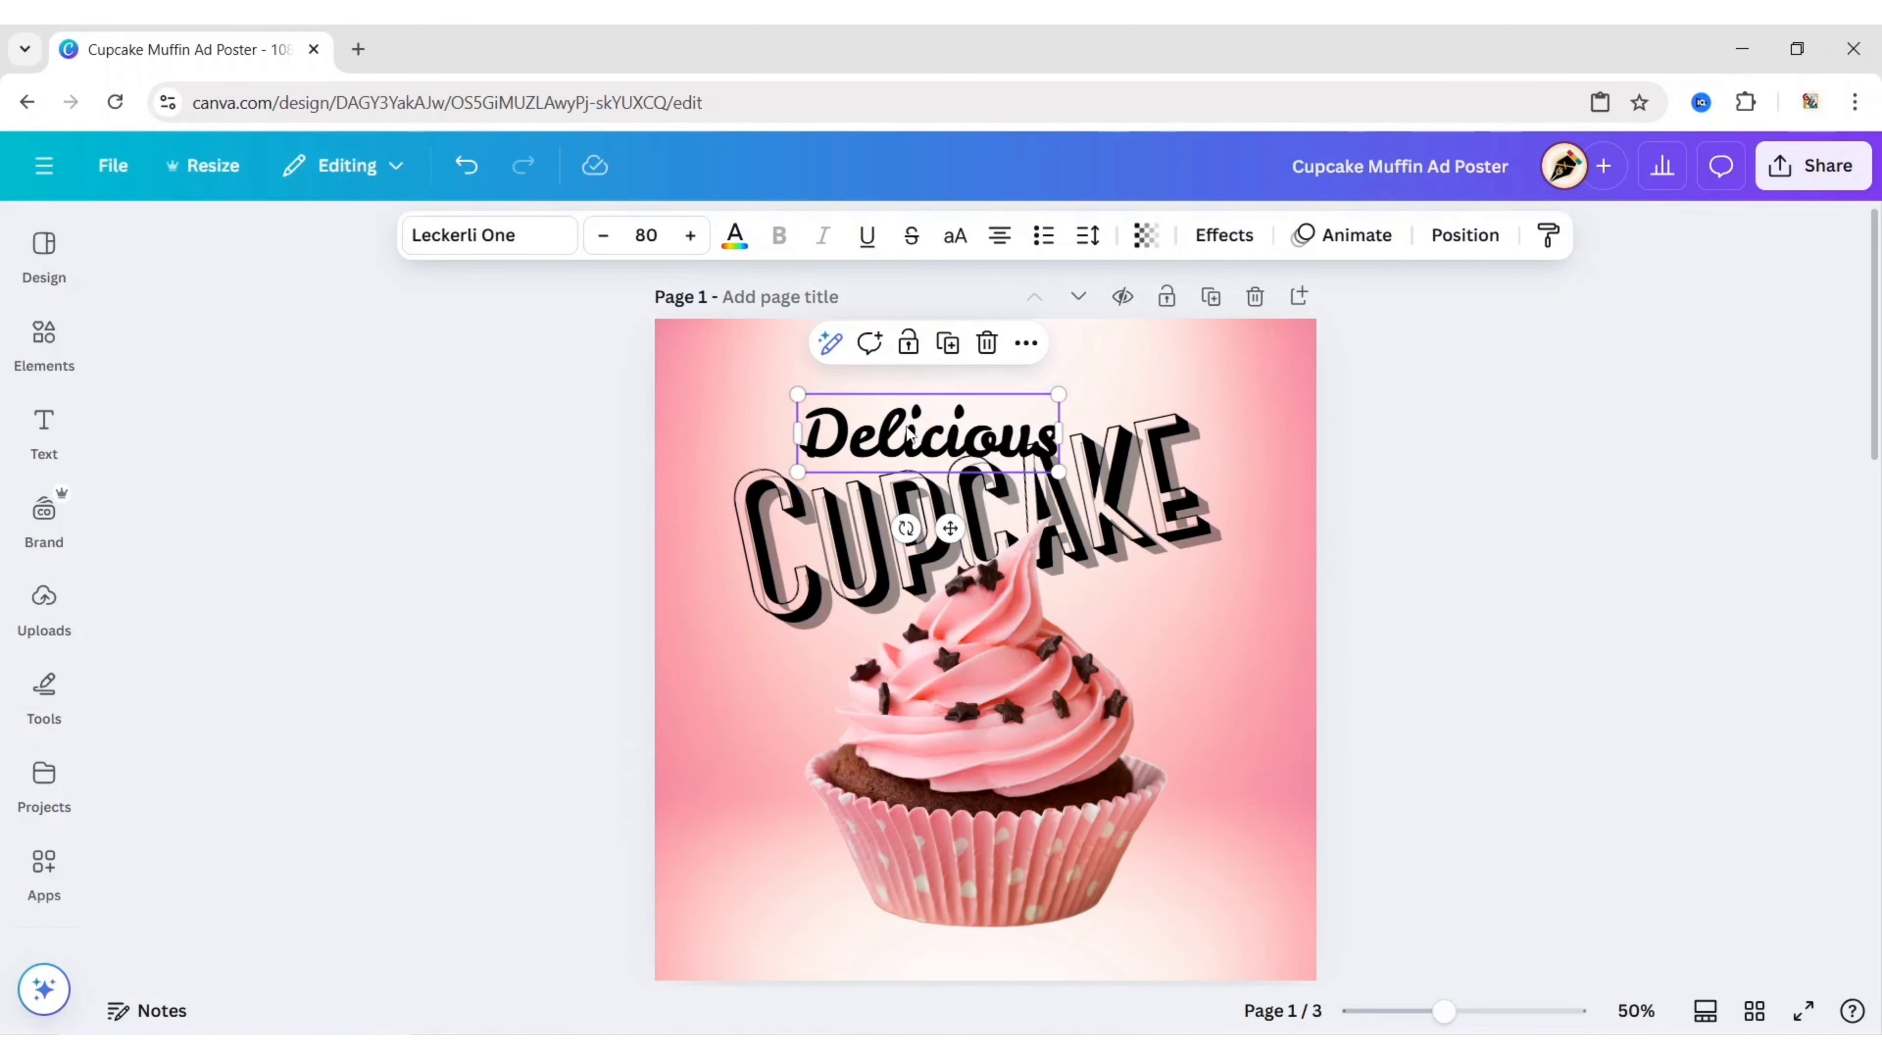
click(1225, 234)
click(301, 408)
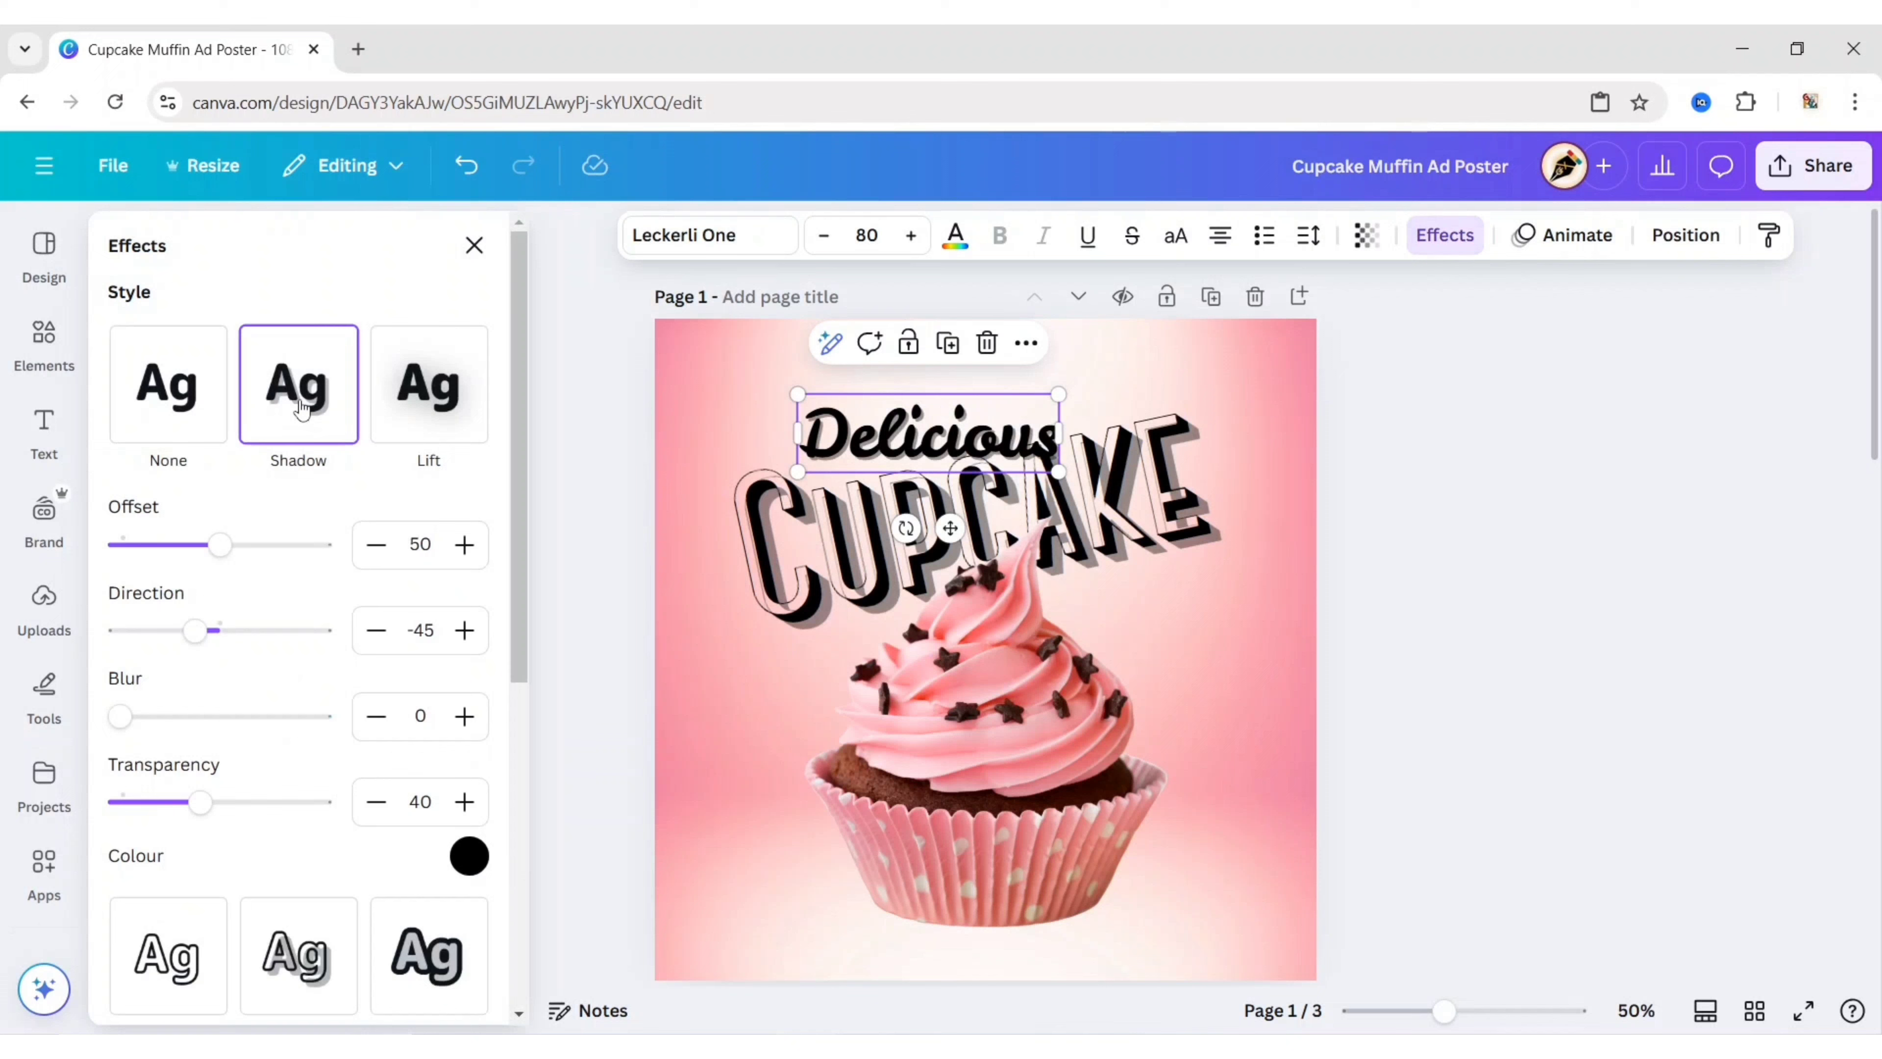
click(475, 245)
drag(905, 528, 952, 509)
click(530, 448)
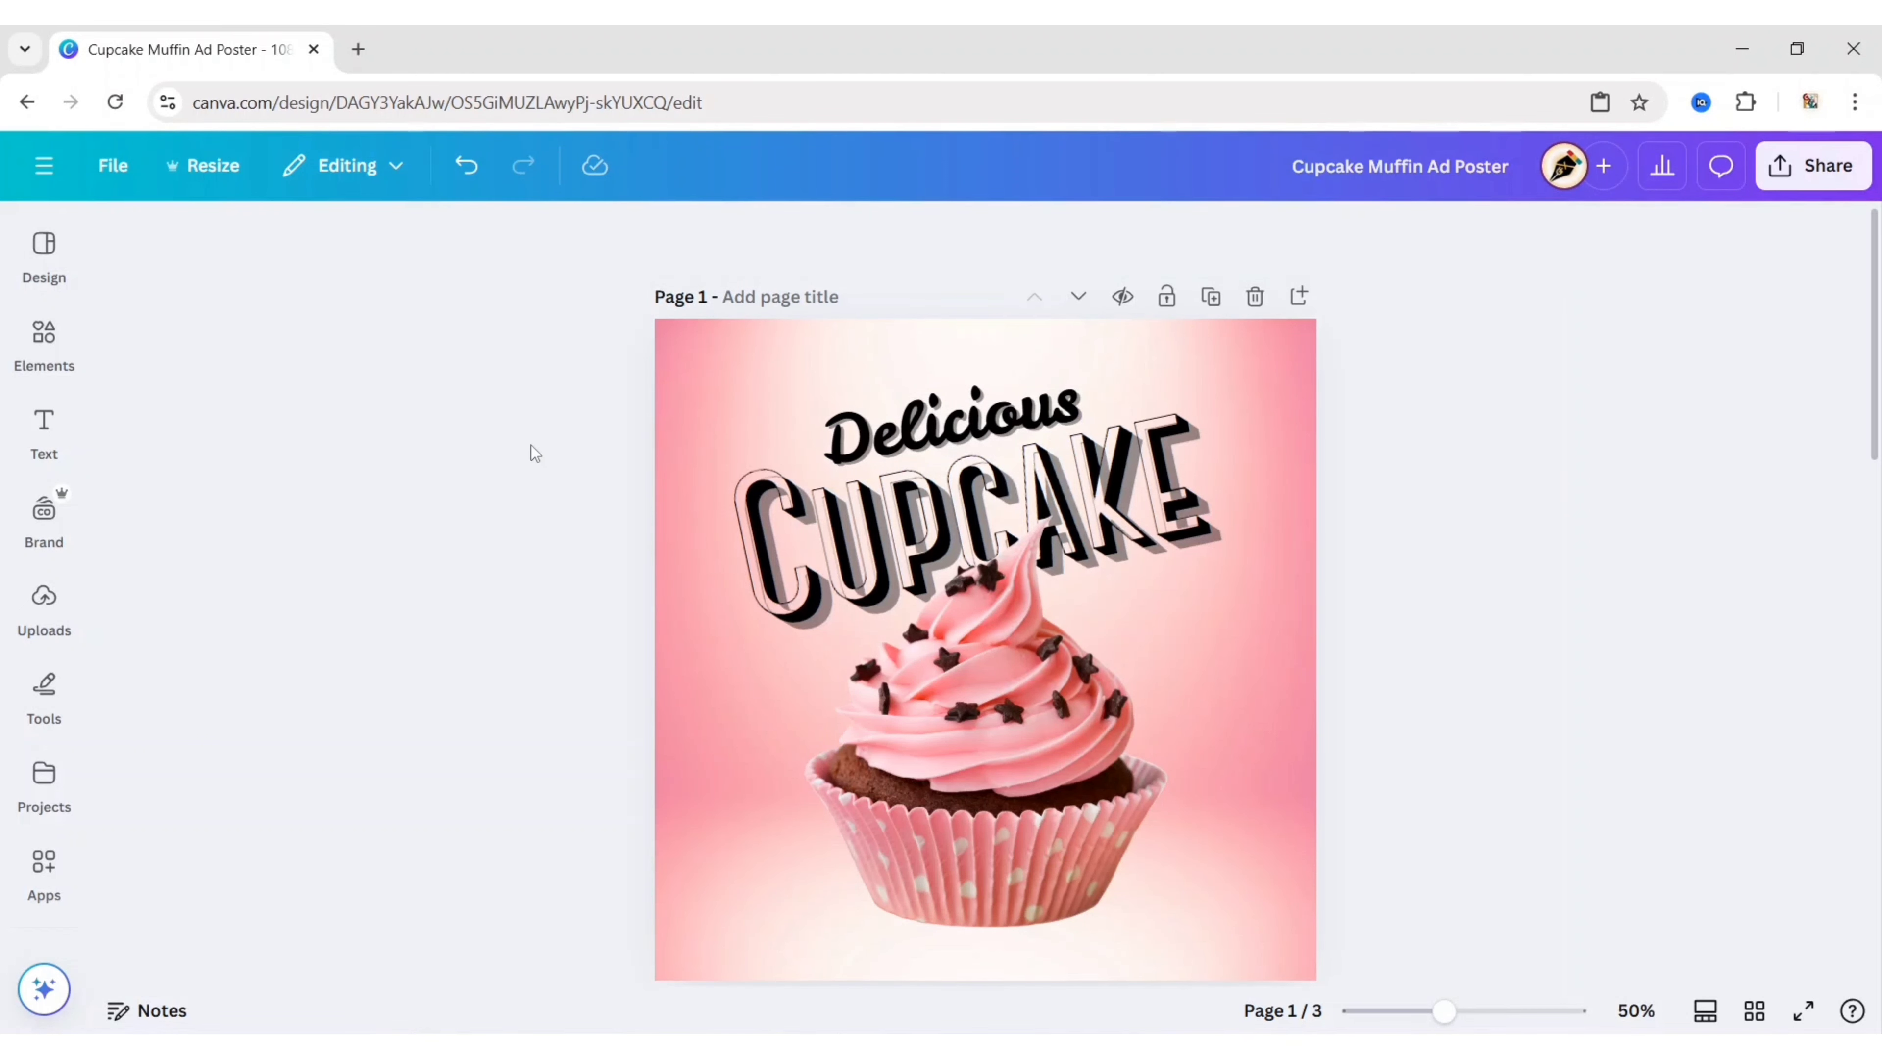
Duplicate the "Delicious" heading, place the copy below the right end of "Cupcake" and change its text to "Muffin"
click(956, 427)
key(ctrl+d)
drag(964, 434, 1186, 588)
double_click(1186, 588)
text(Muffin)
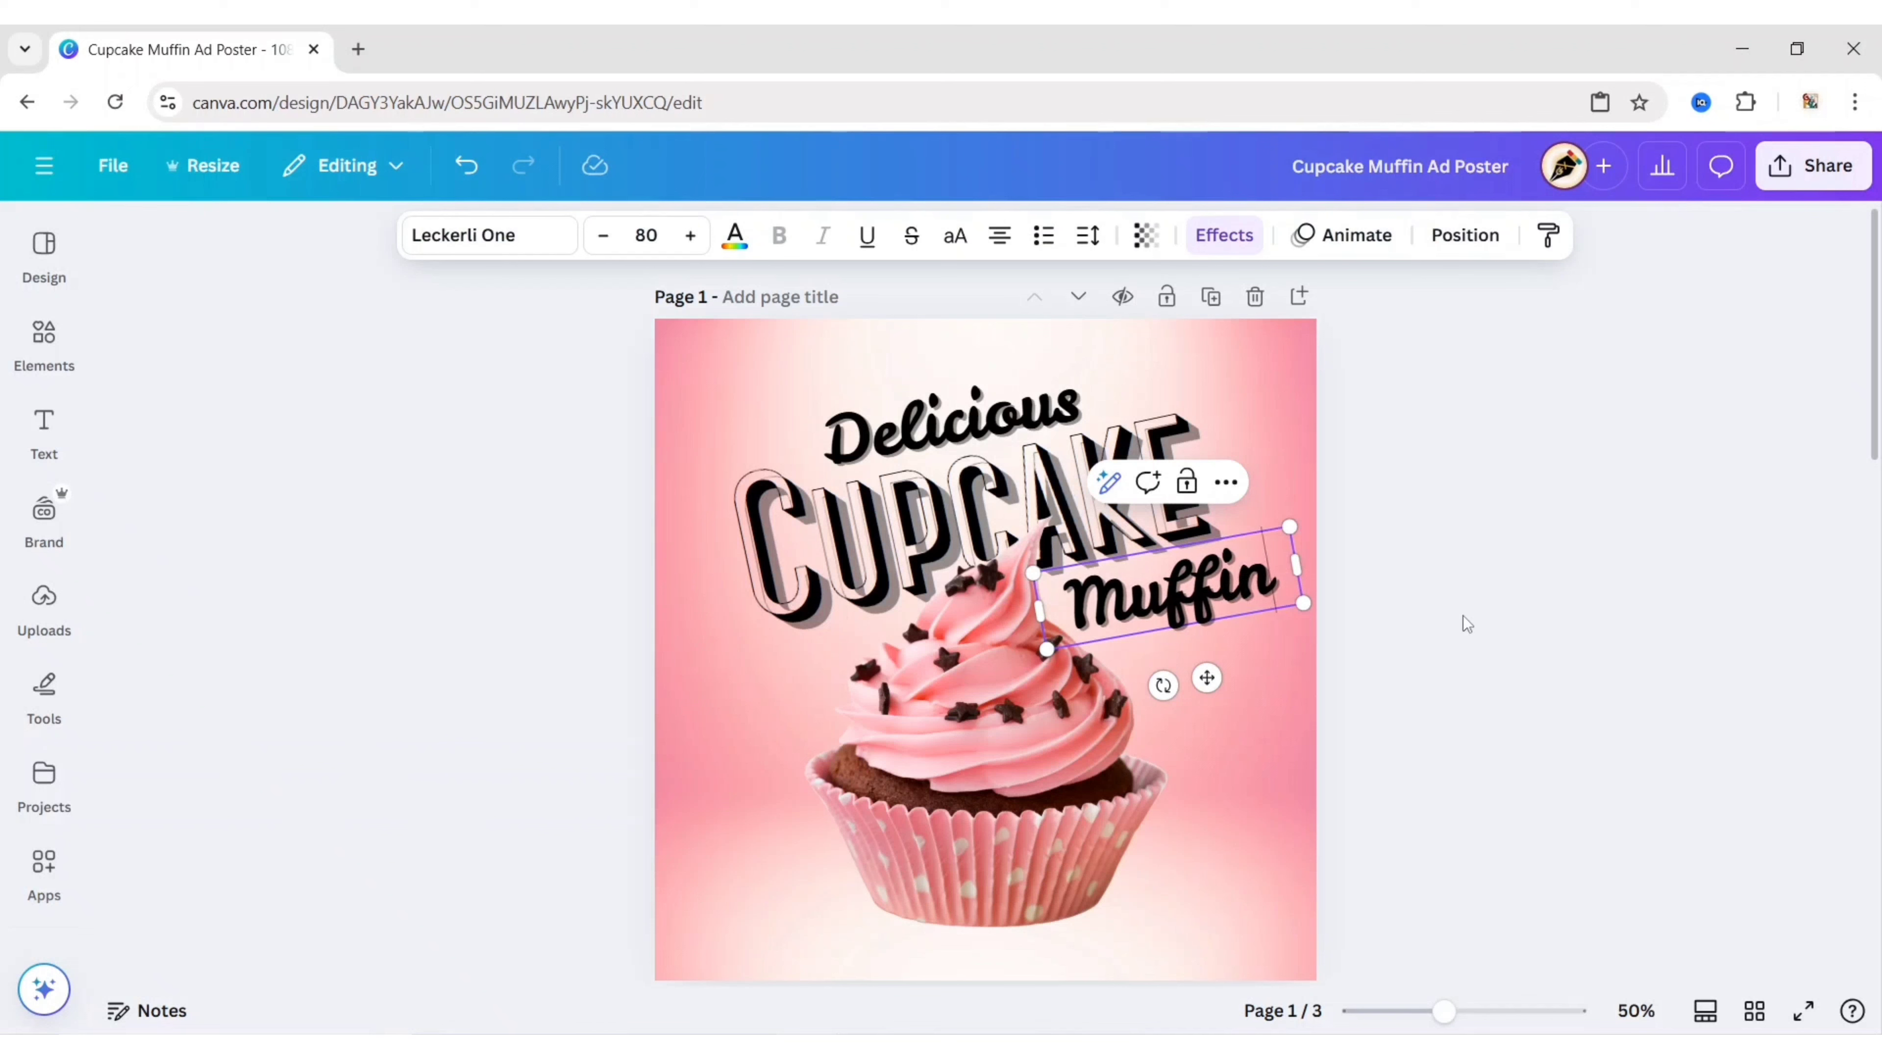
Set the "Muffin" heading's font size to 60 and fine-tune its position below the right end of "Cupcake"
click(646, 234)
text(60)
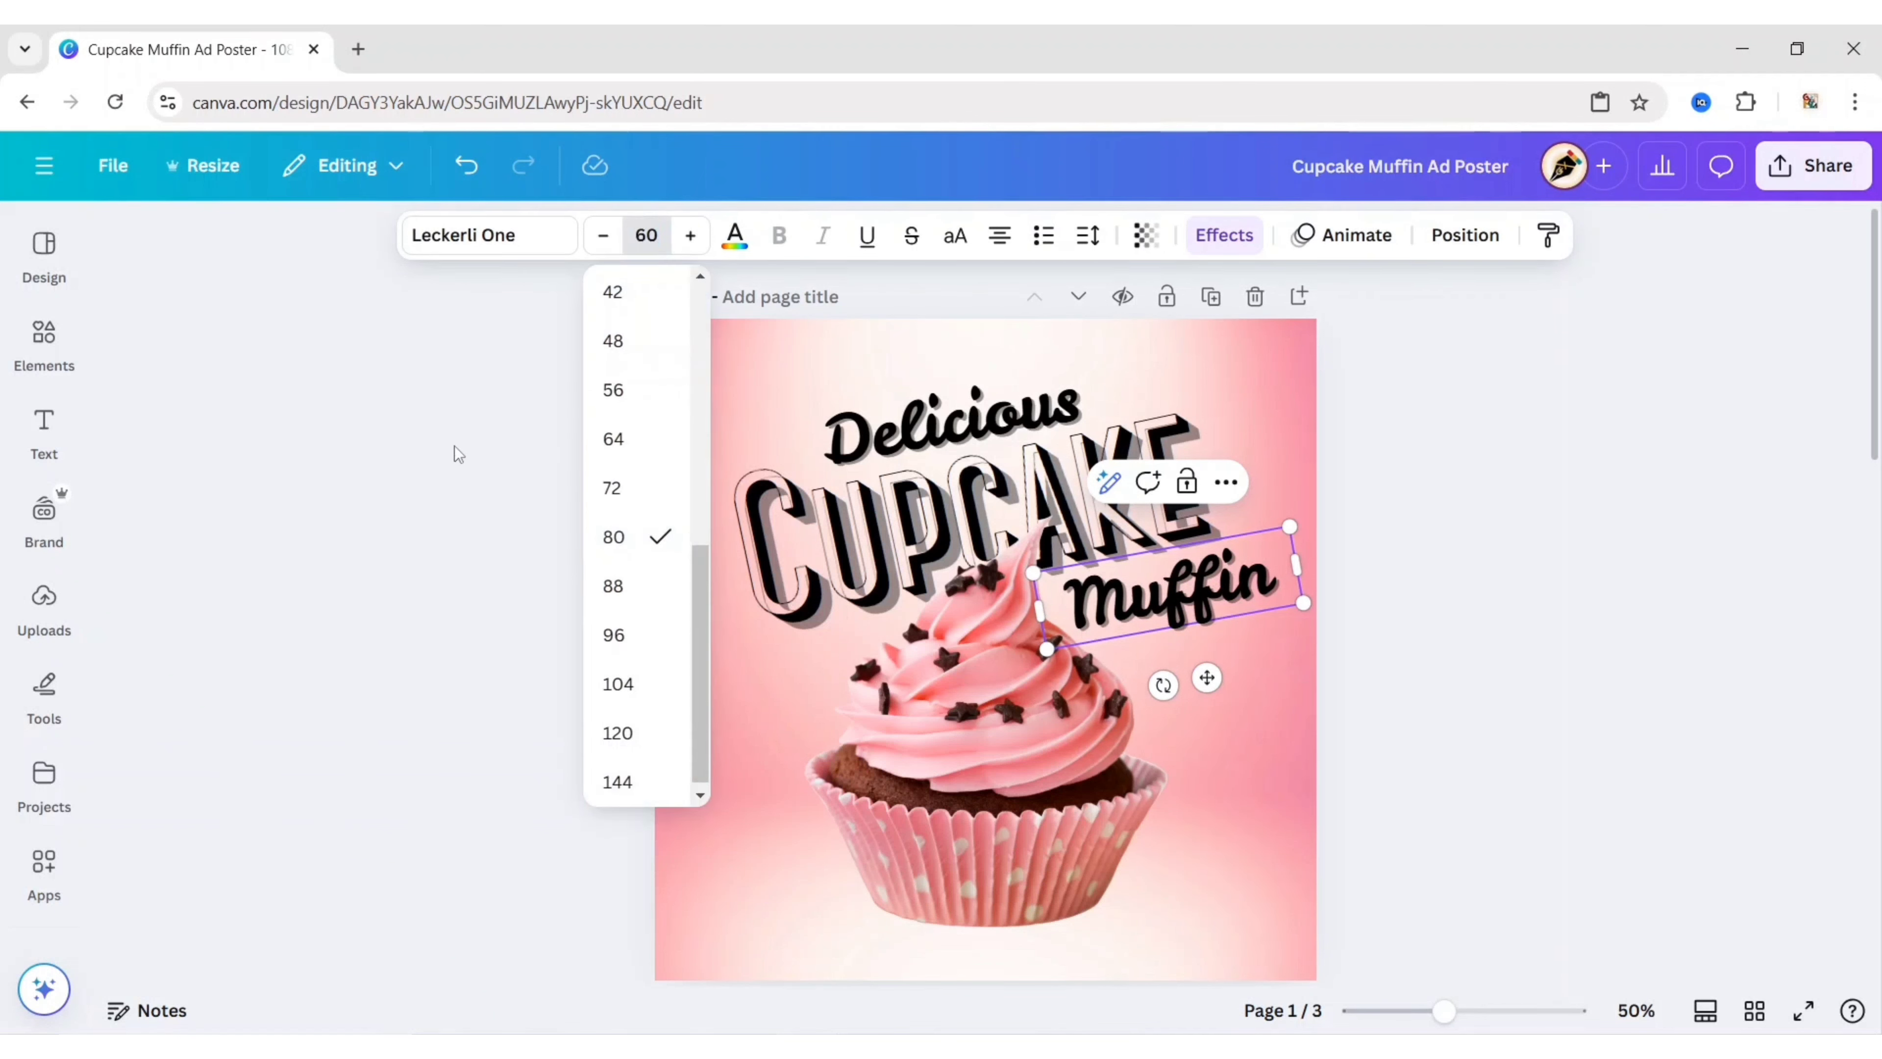
click(454, 446)
click(1150, 602)
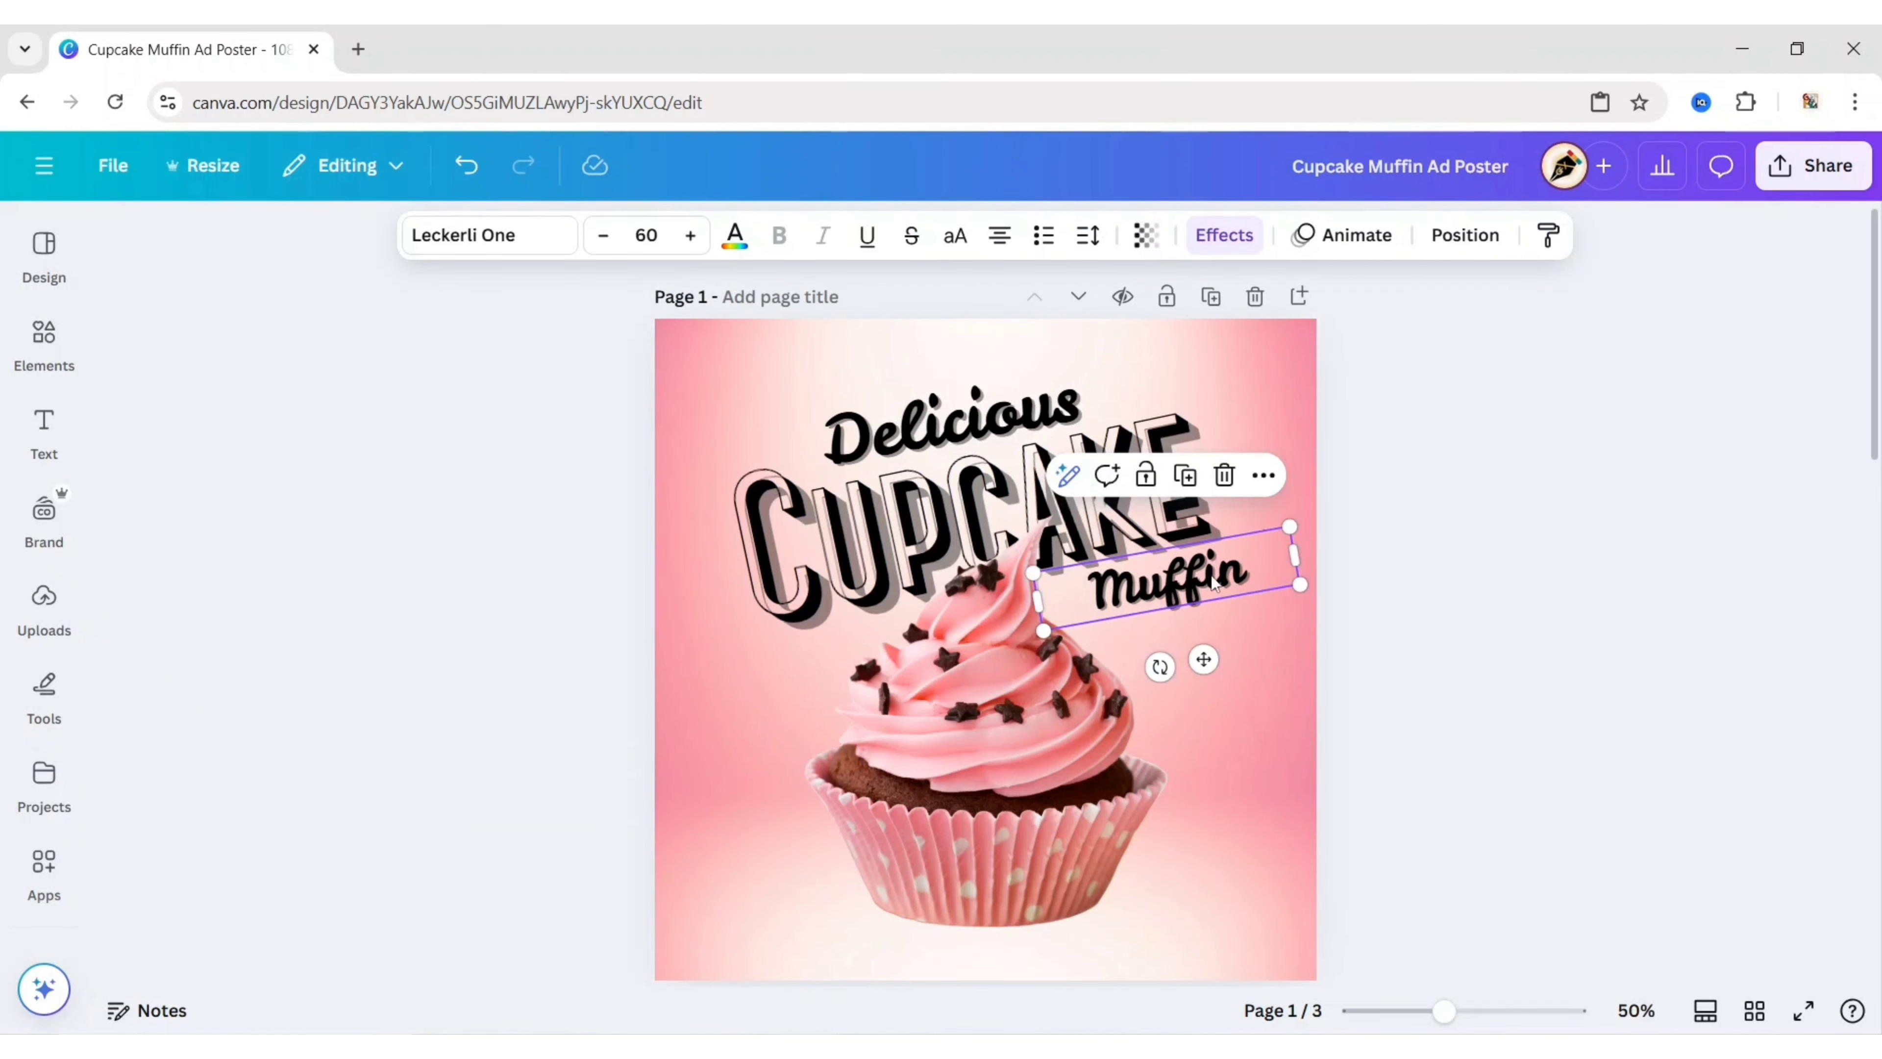
drag(1165, 582, 1168, 586)
click(439, 596)
Search the graphics for "curve neon line" and add the soft lilac-blue glowing curve to the poster
click(44, 345)
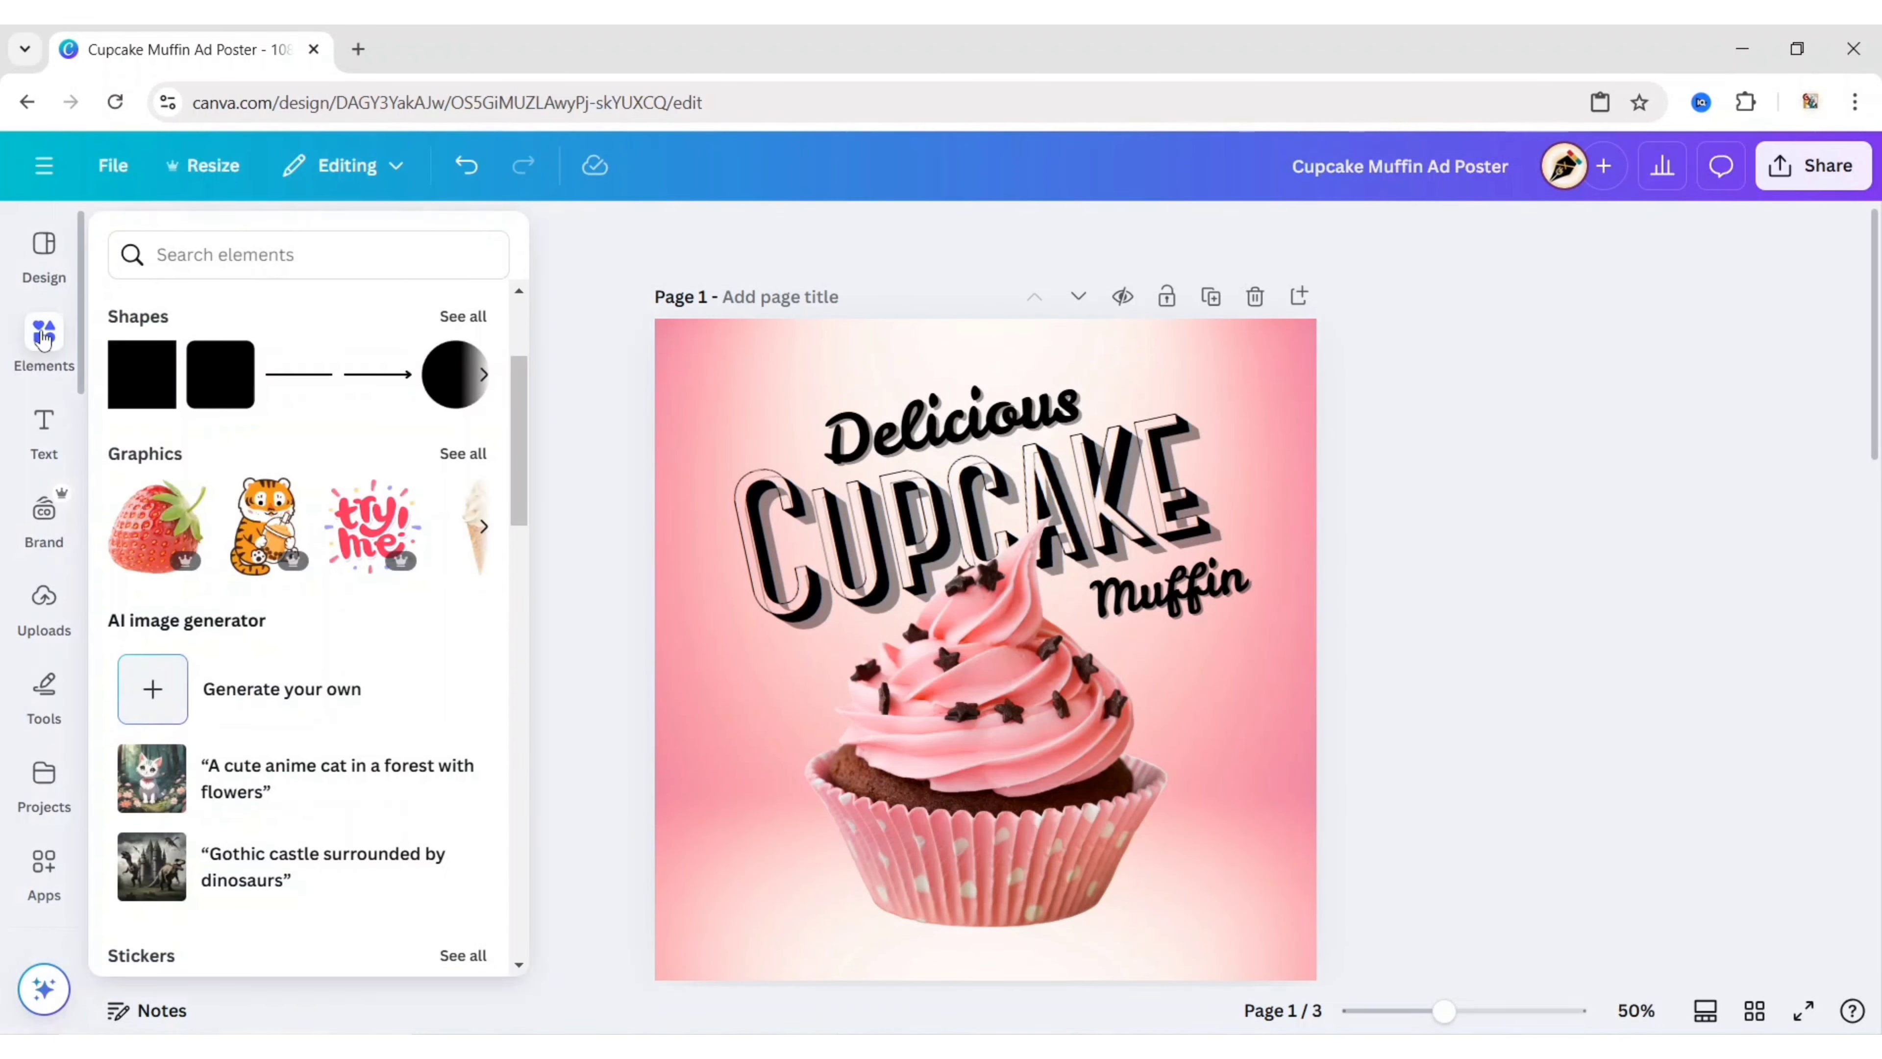
click(296, 244)
text(curve neon line)
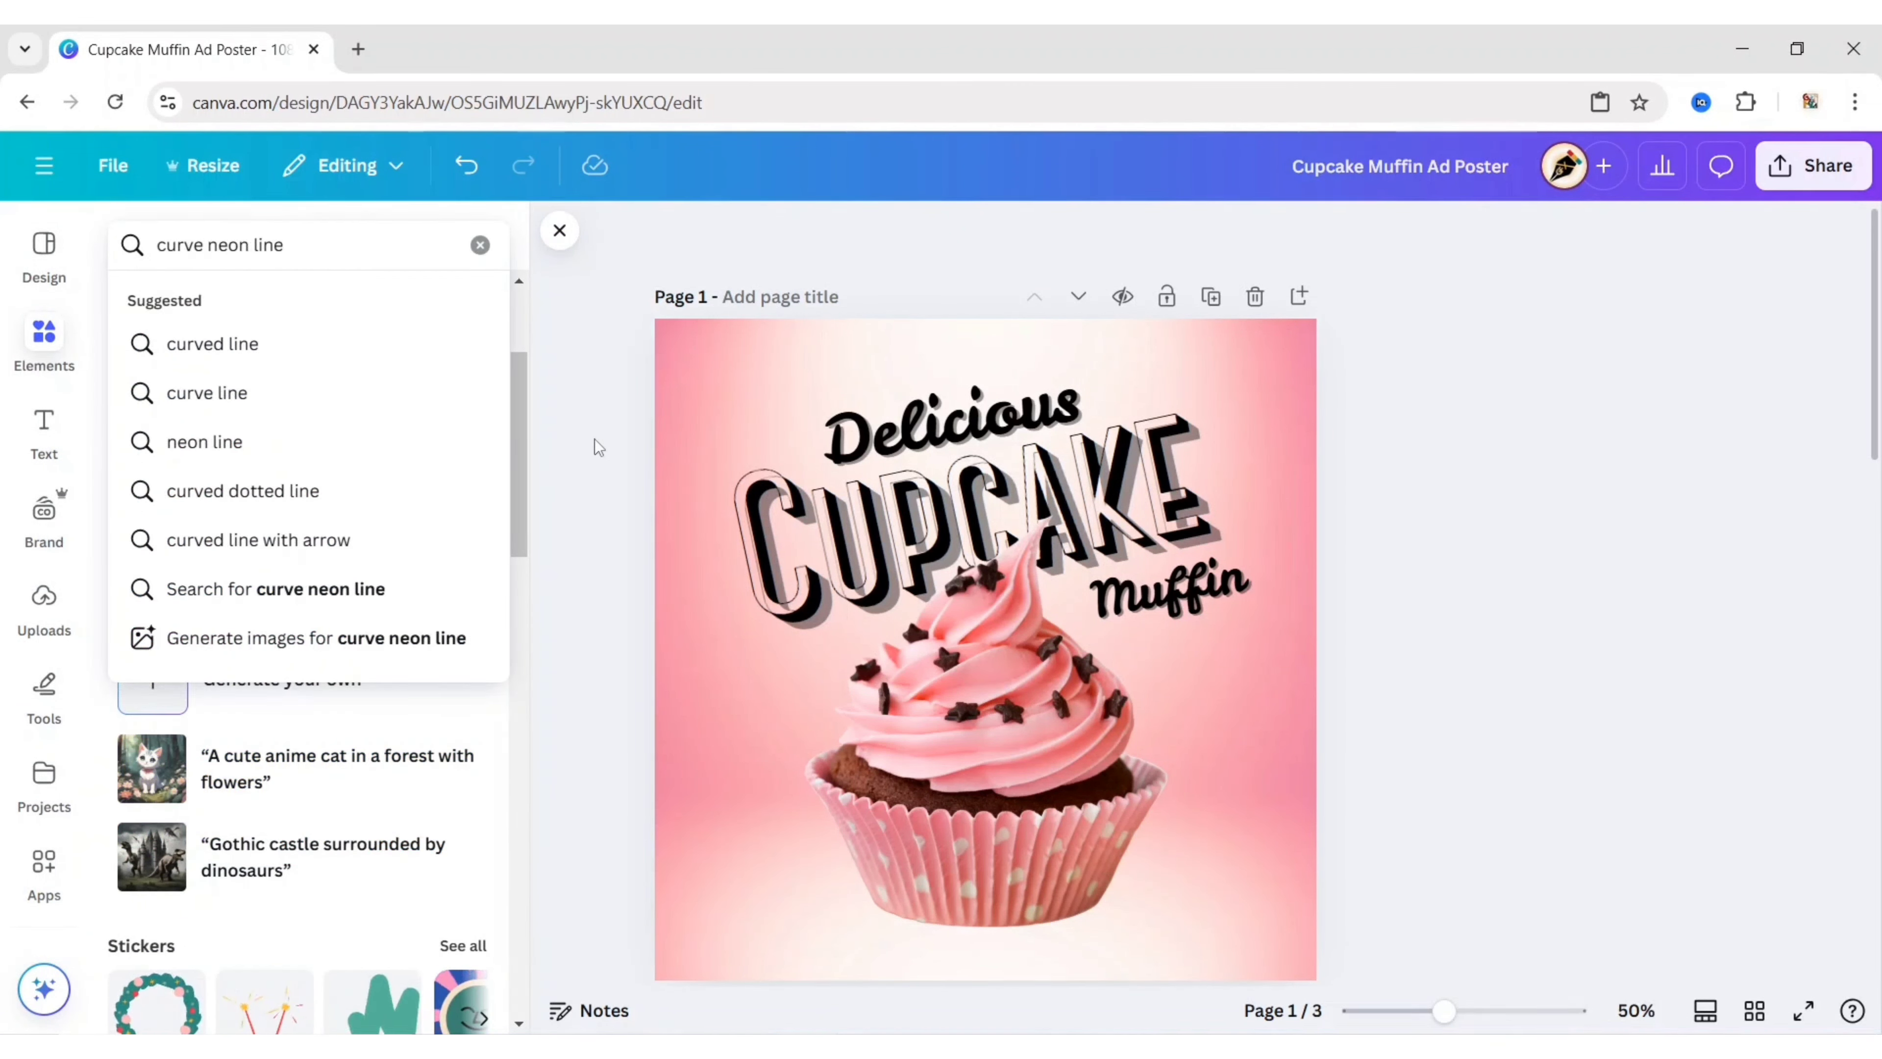
key(Return)
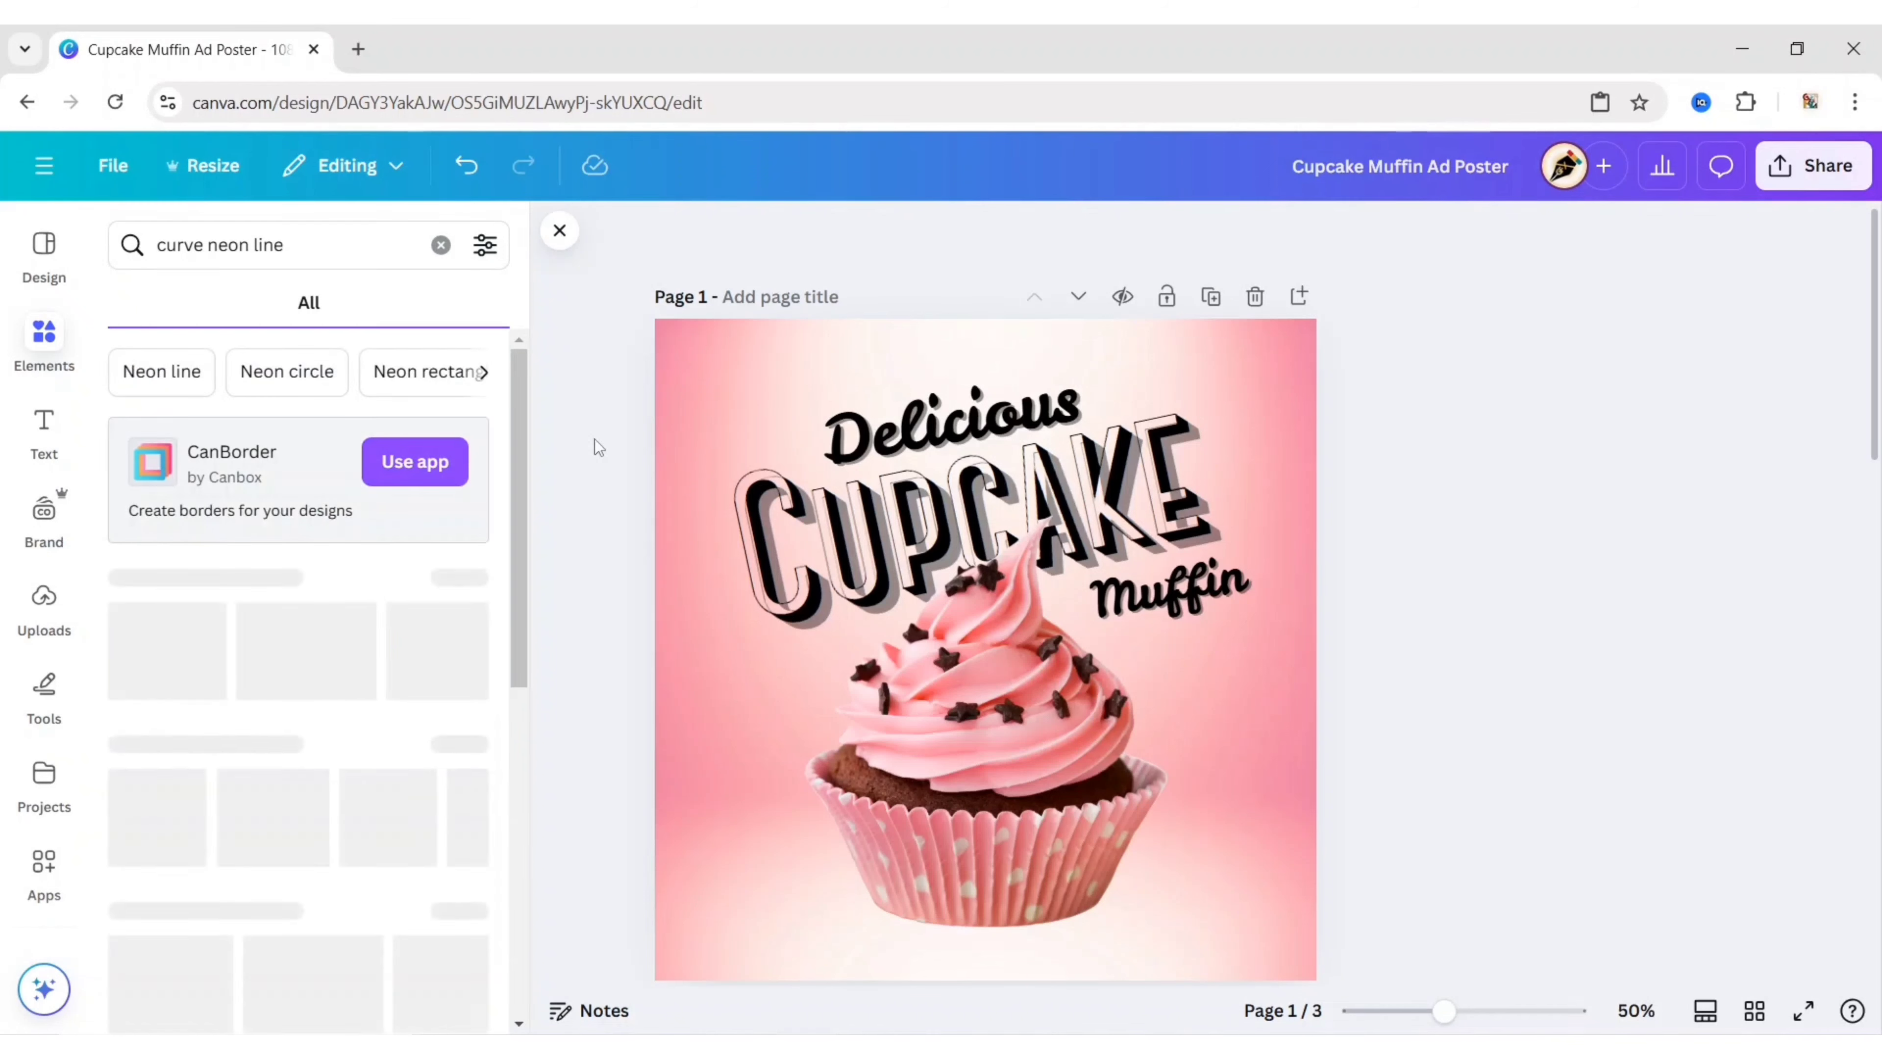
click(206, 307)
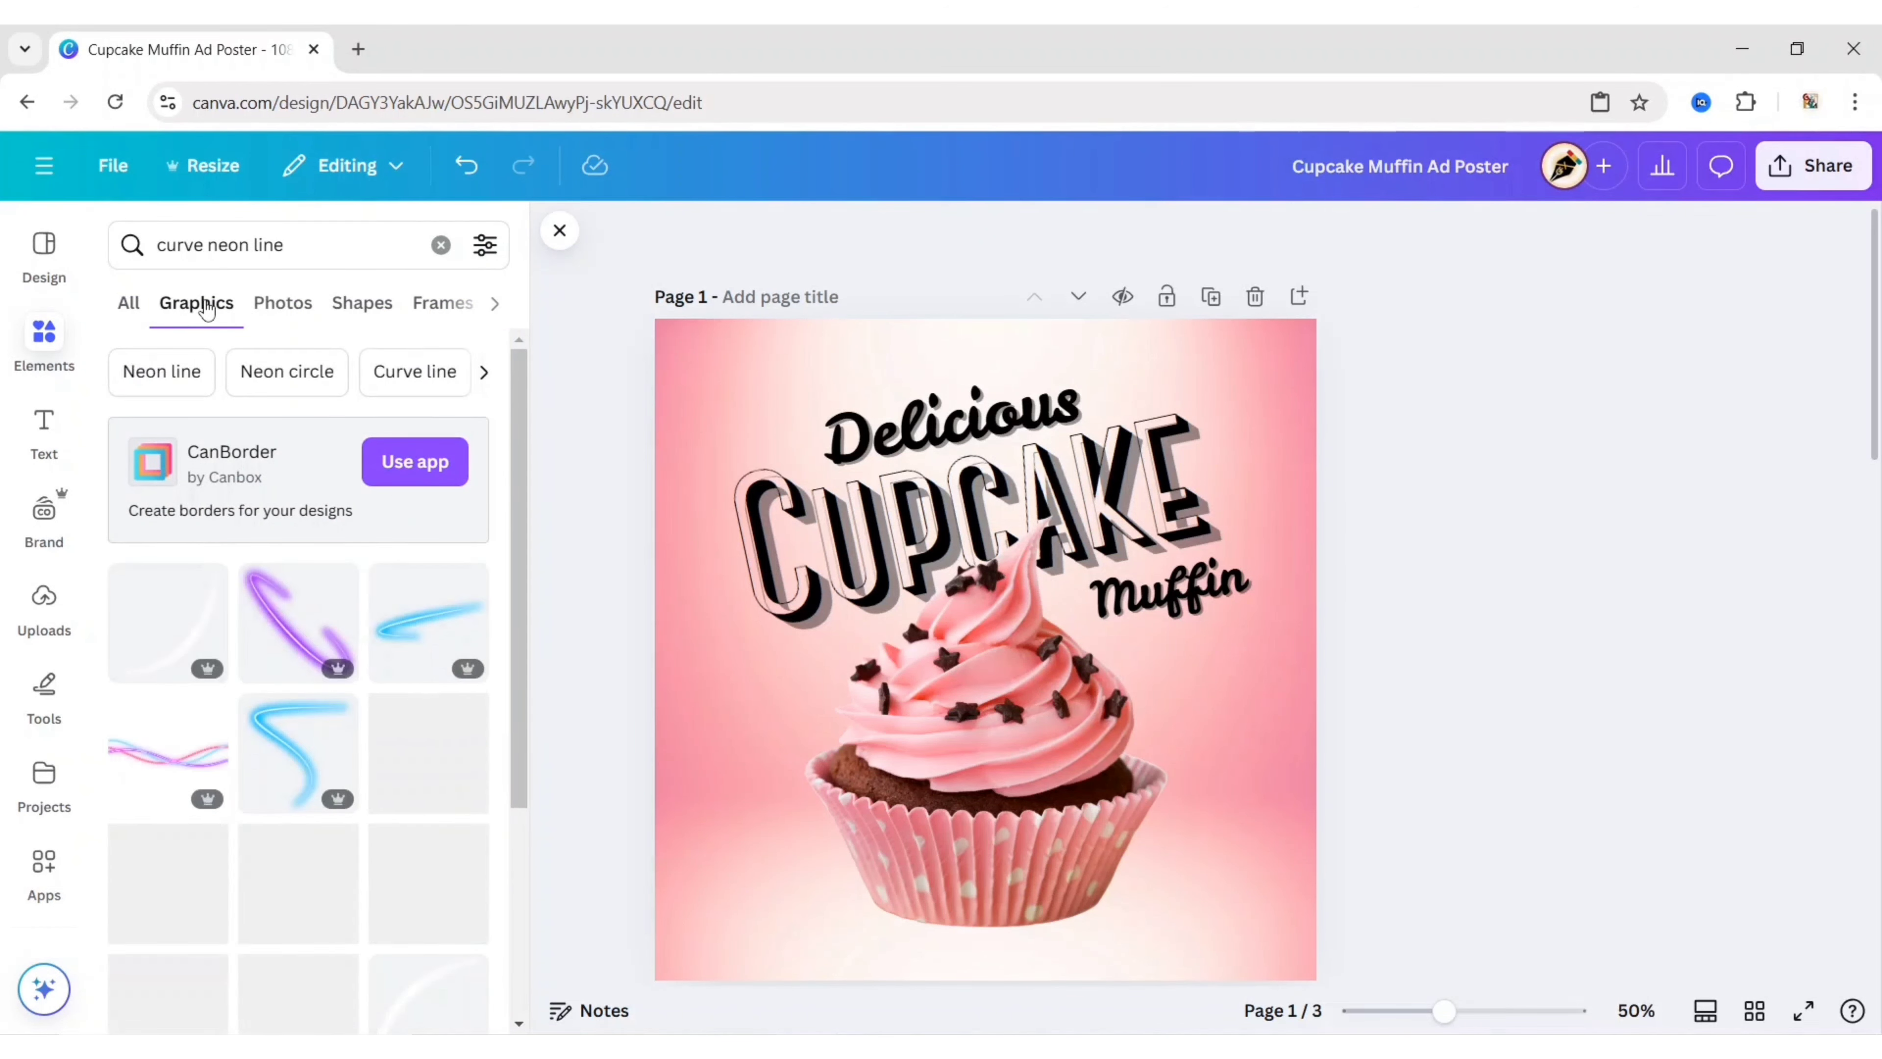
scroll(251, 639, down, 10)
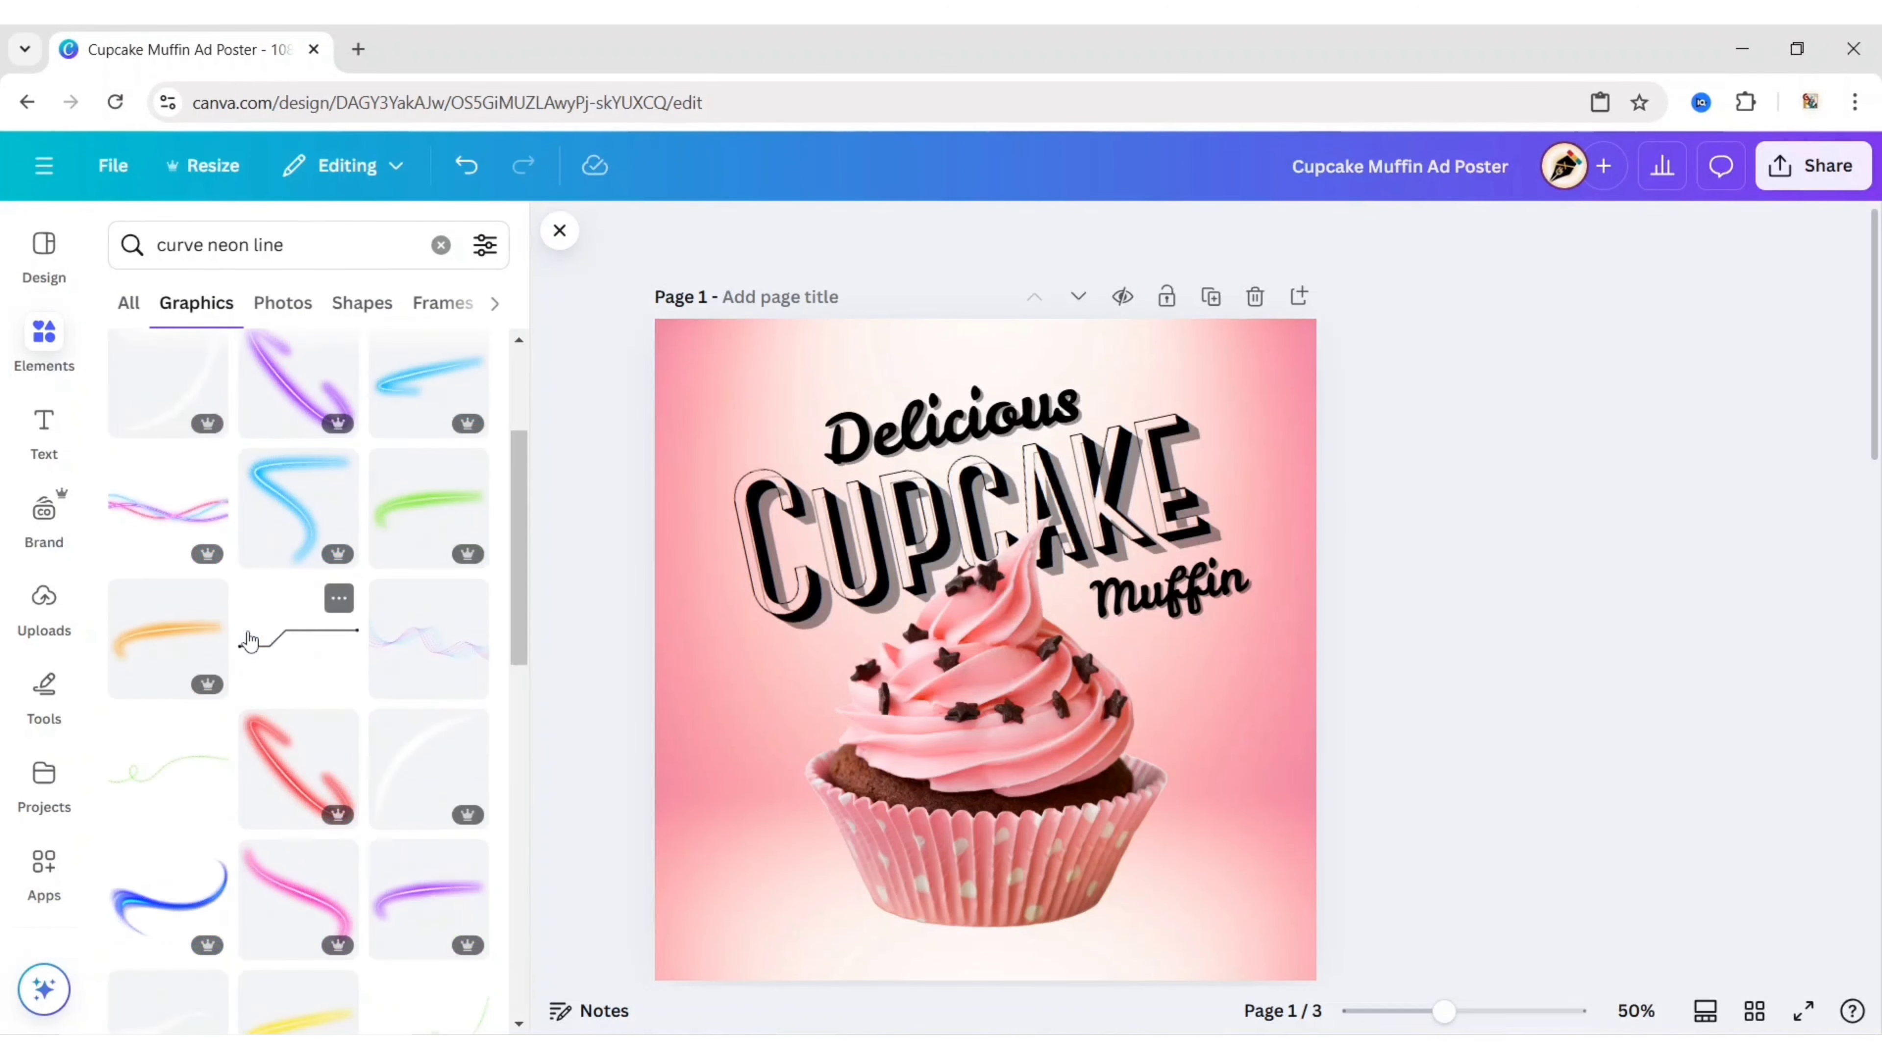
scroll(251, 639, down, 10)
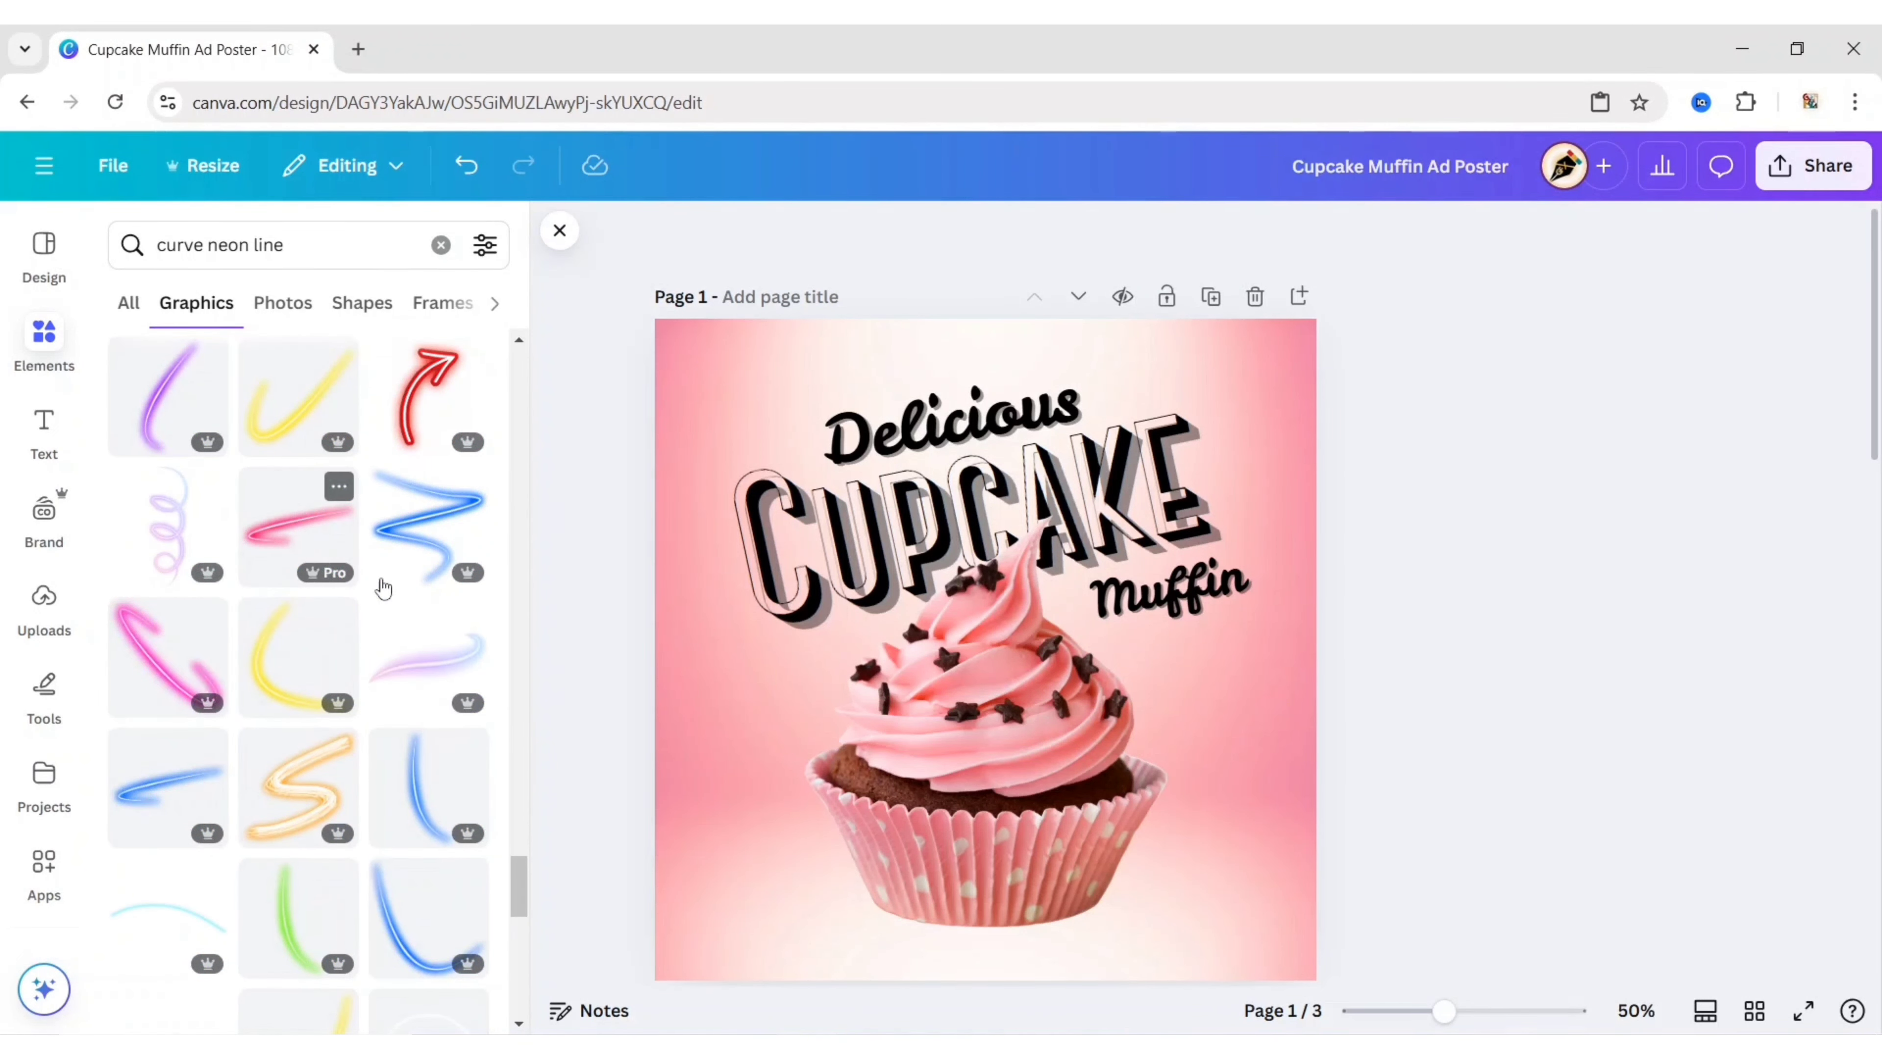
click(422, 671)
click(559, 230)
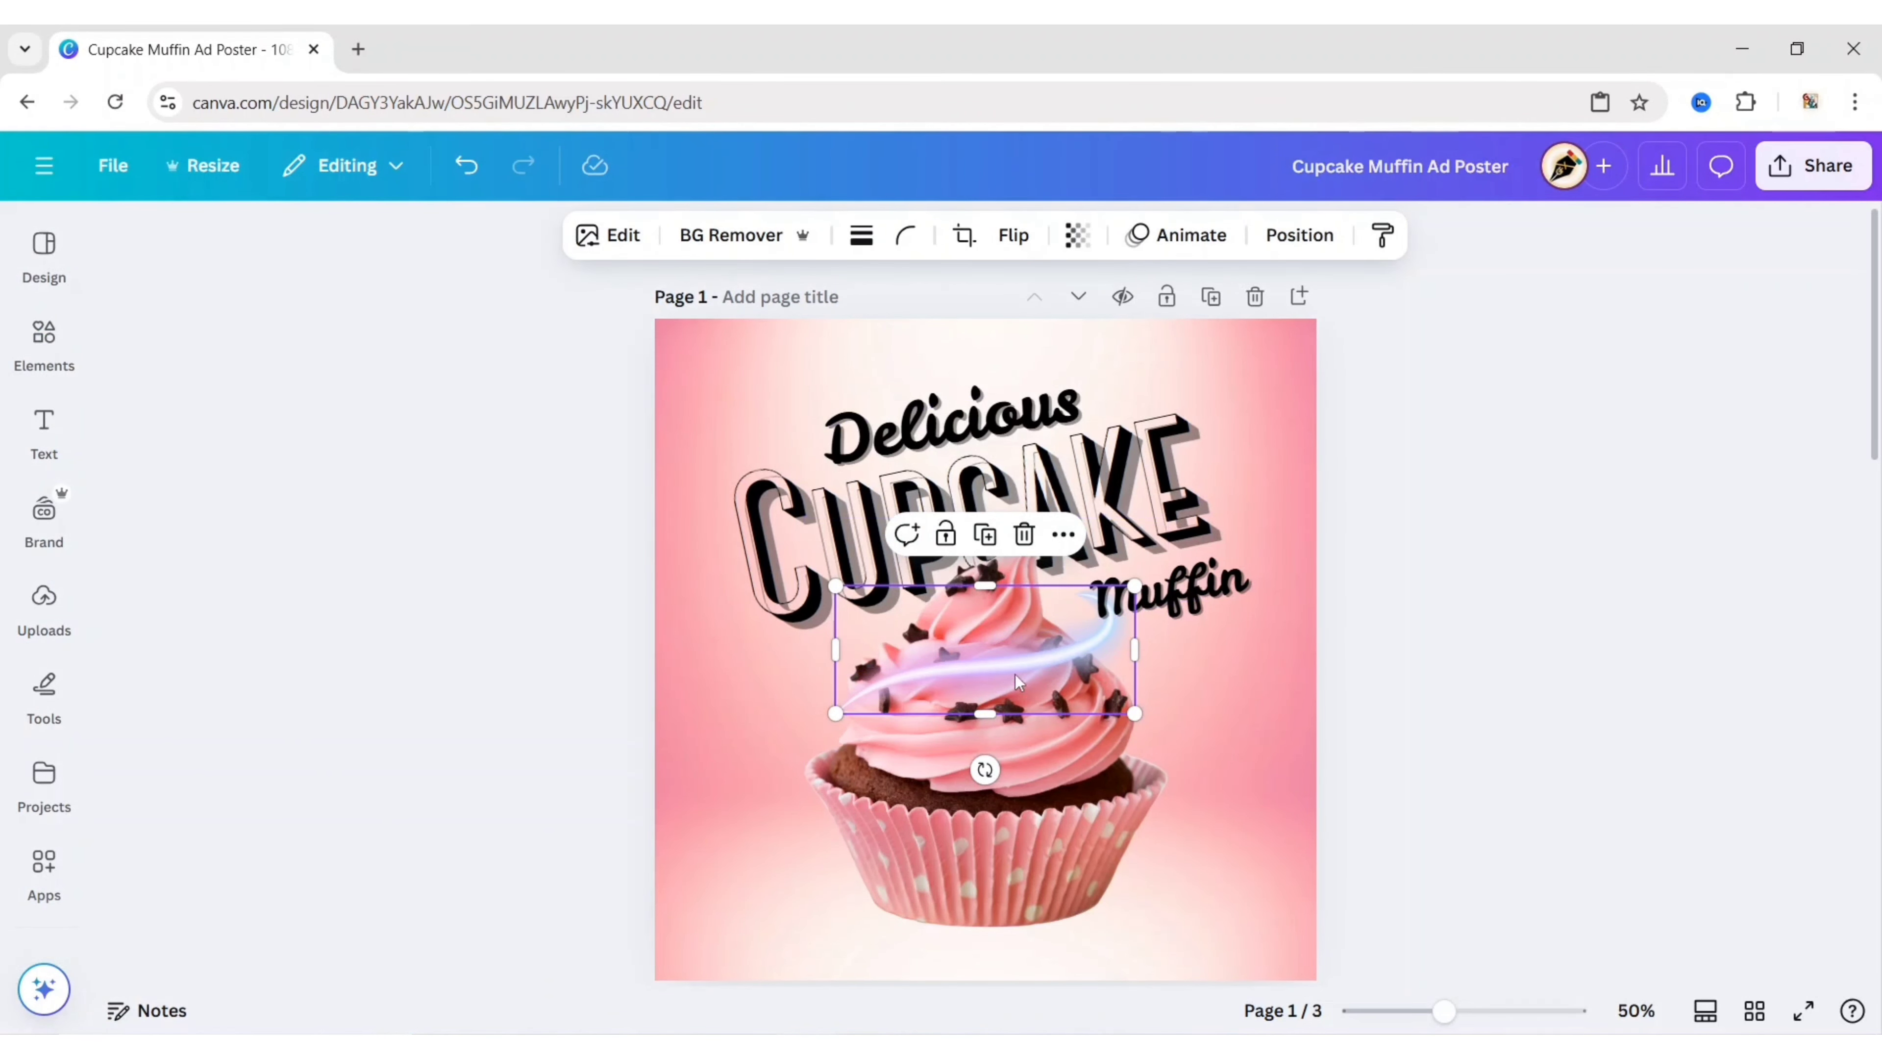
Move the neon curve up over the "Delicious" heading and flip it both horizontally and vertically
drag(1015, 674, 982, 443)
click(1013, 235)
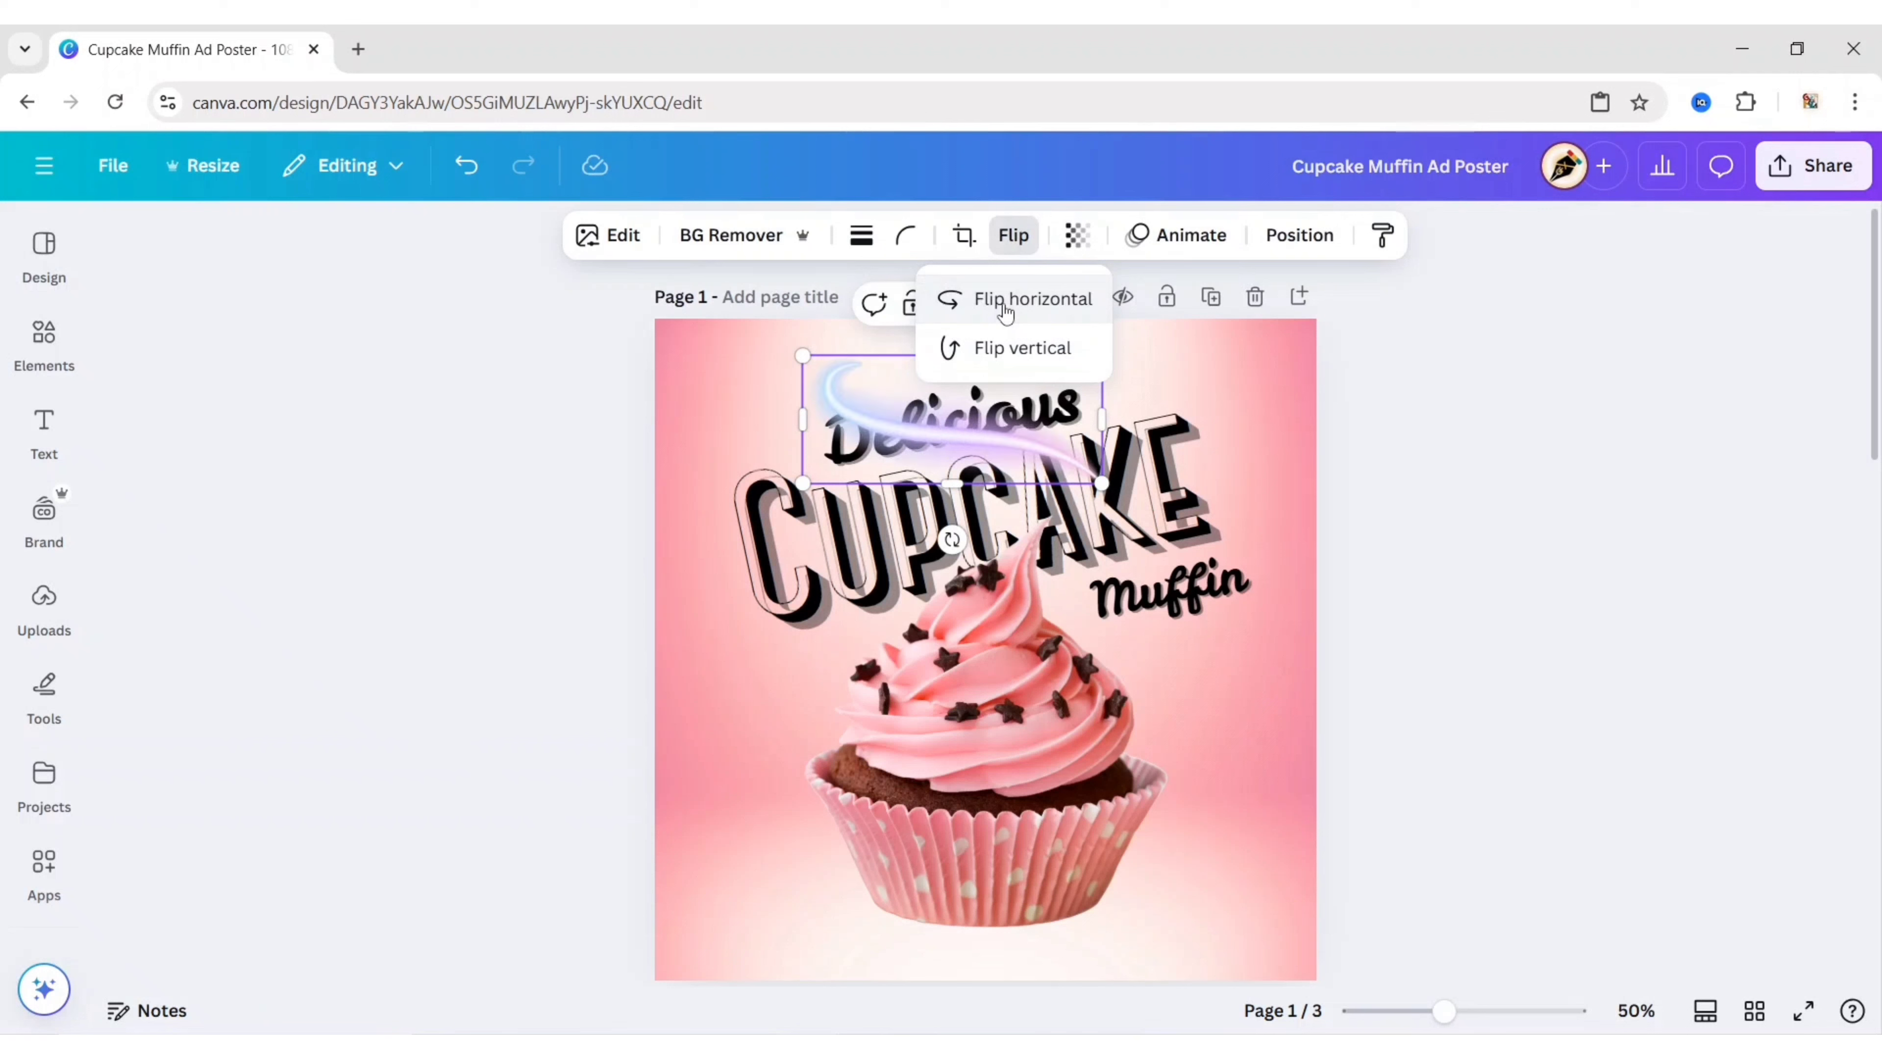
click(1006, 312)
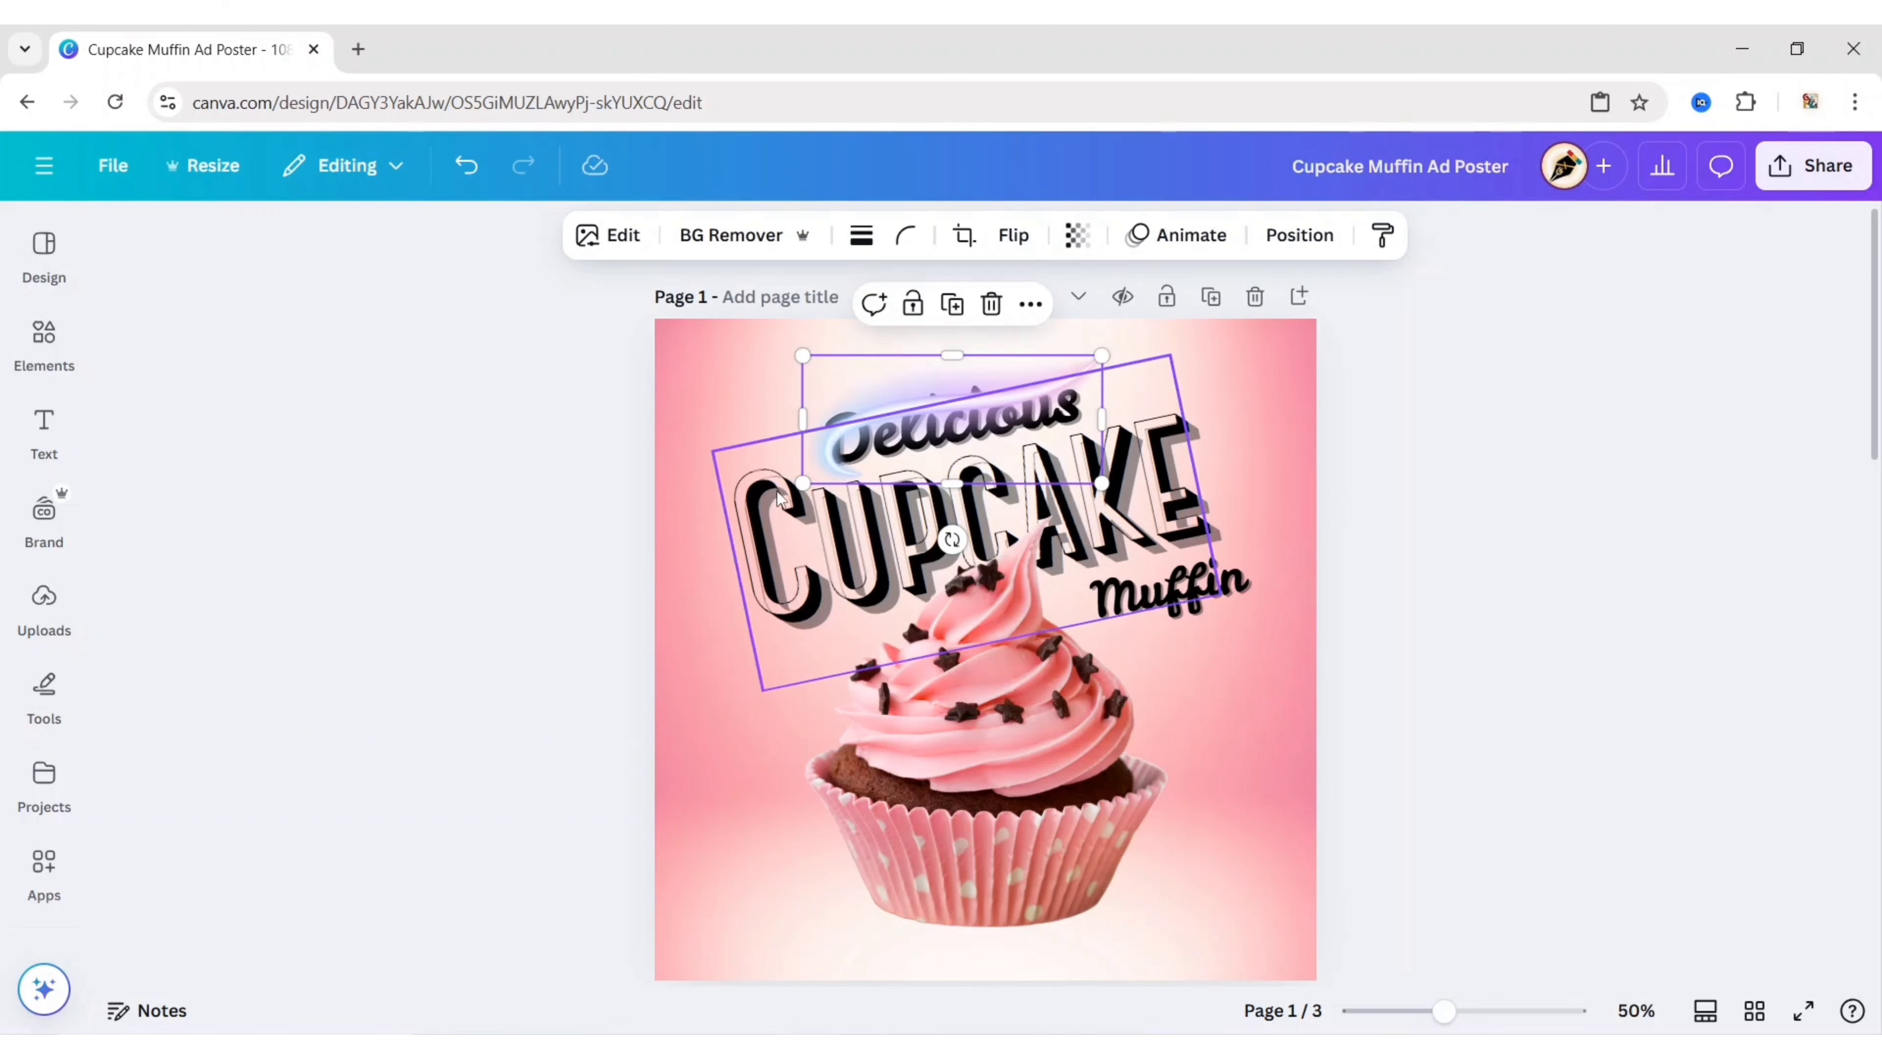
Shrink the neon curve slightly over "Delicious" and rotate it clockwise by about 12.2°
drag(802, 484, 833, 472)
drag(963, 416, 923, 425)
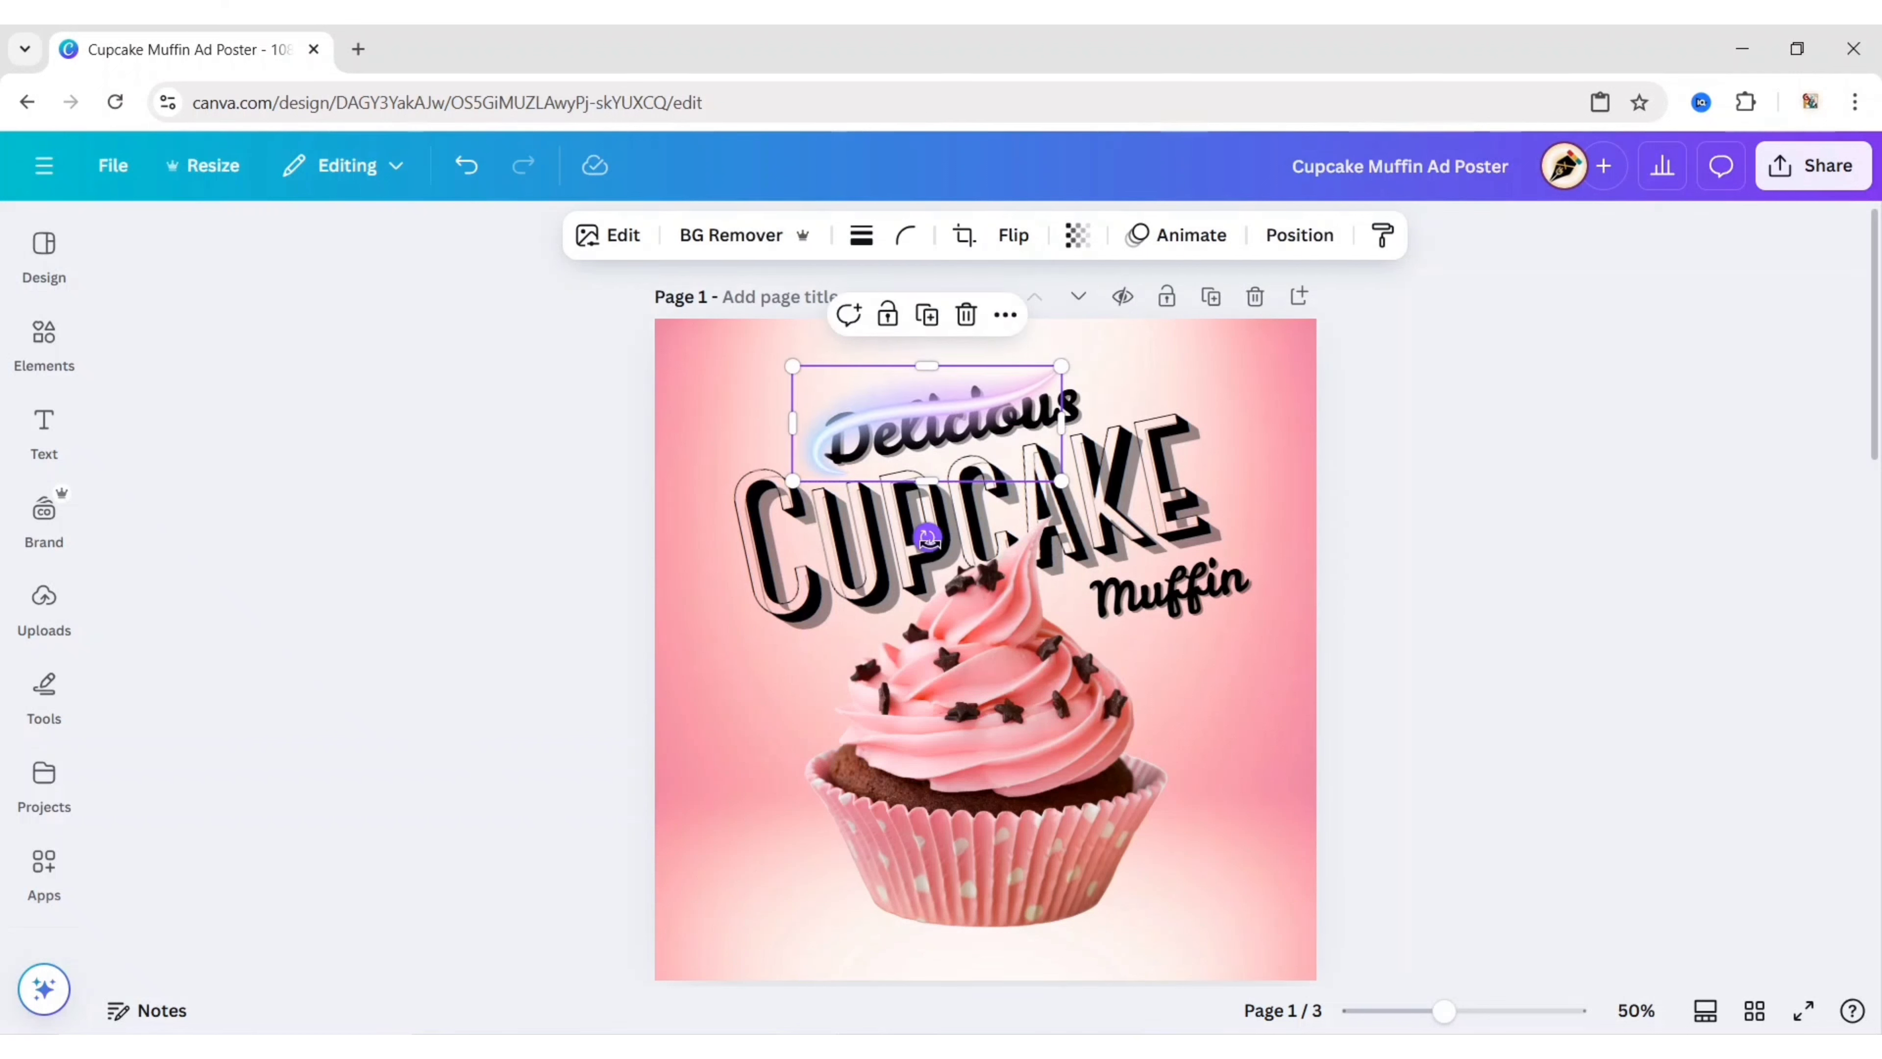
drag(929, 540, 907, 554)
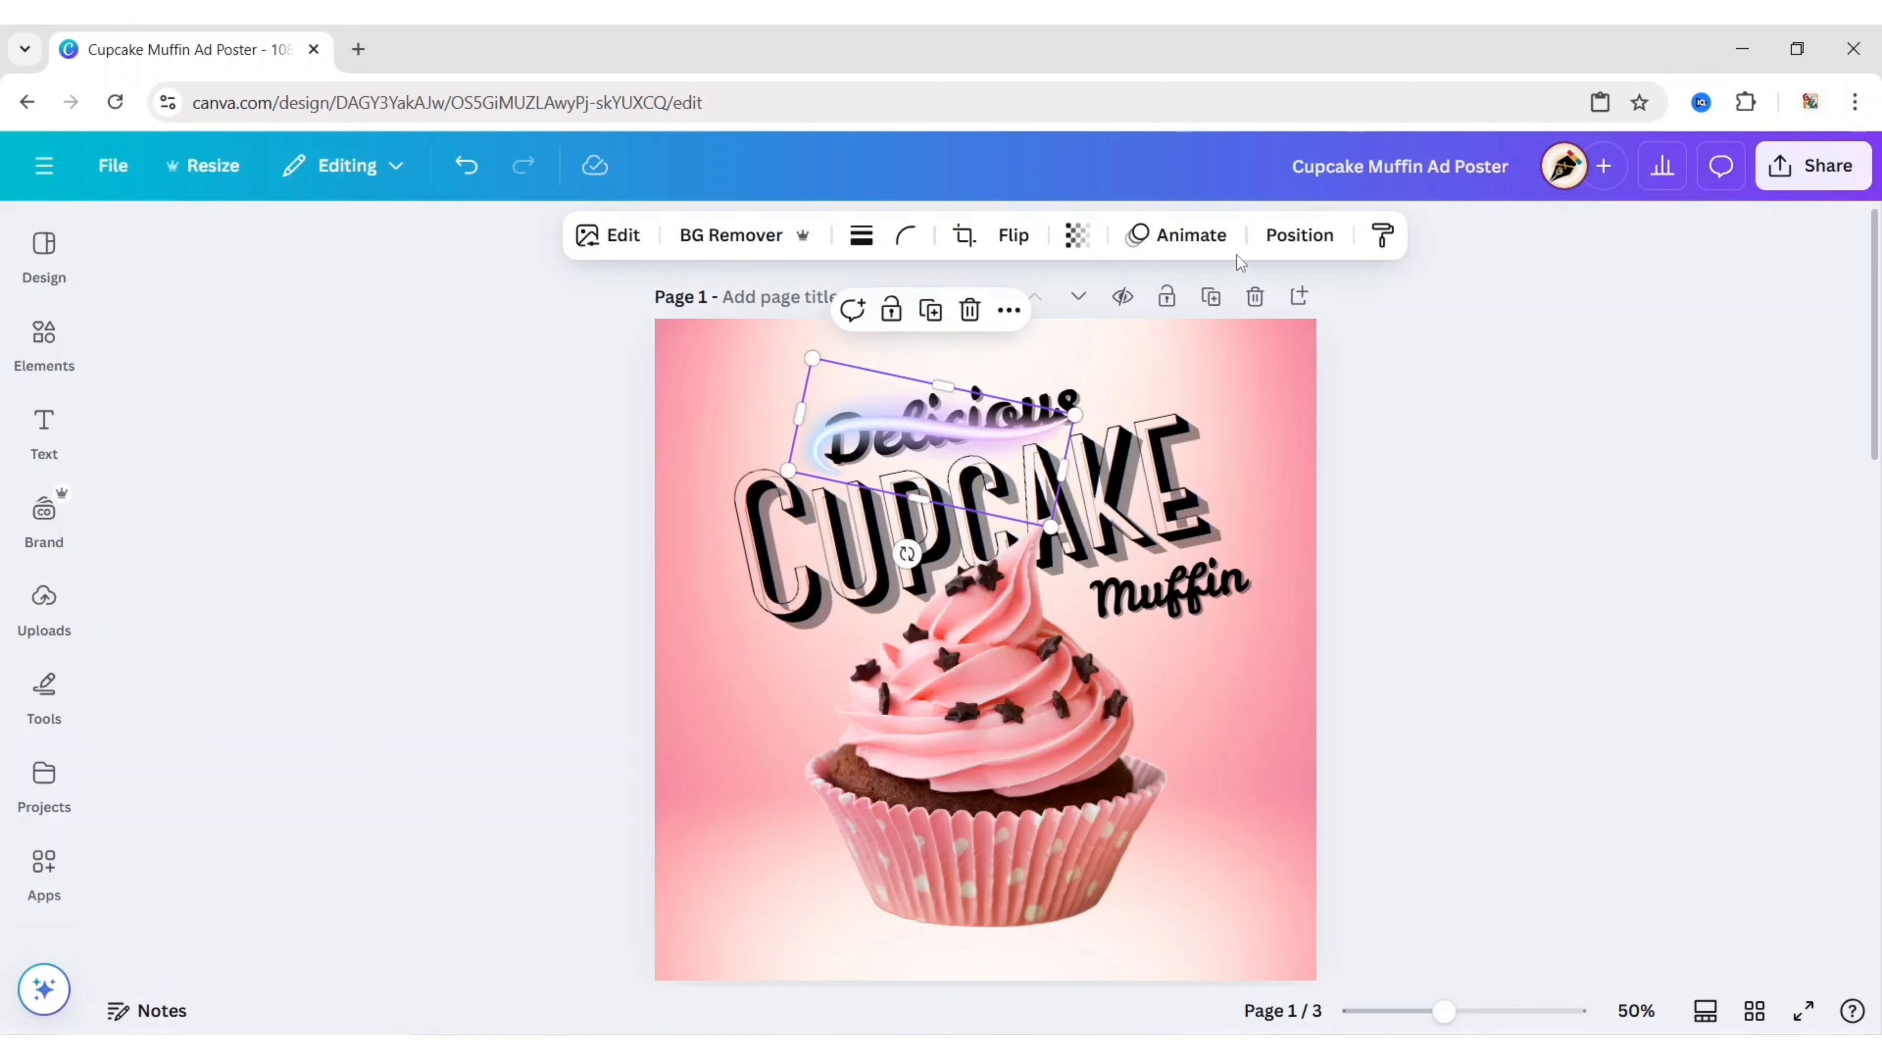
Send the neon curve to the back behind the headings and enlarge it slightly around "Delicious"
click(1299, 235)
click(474, 420)
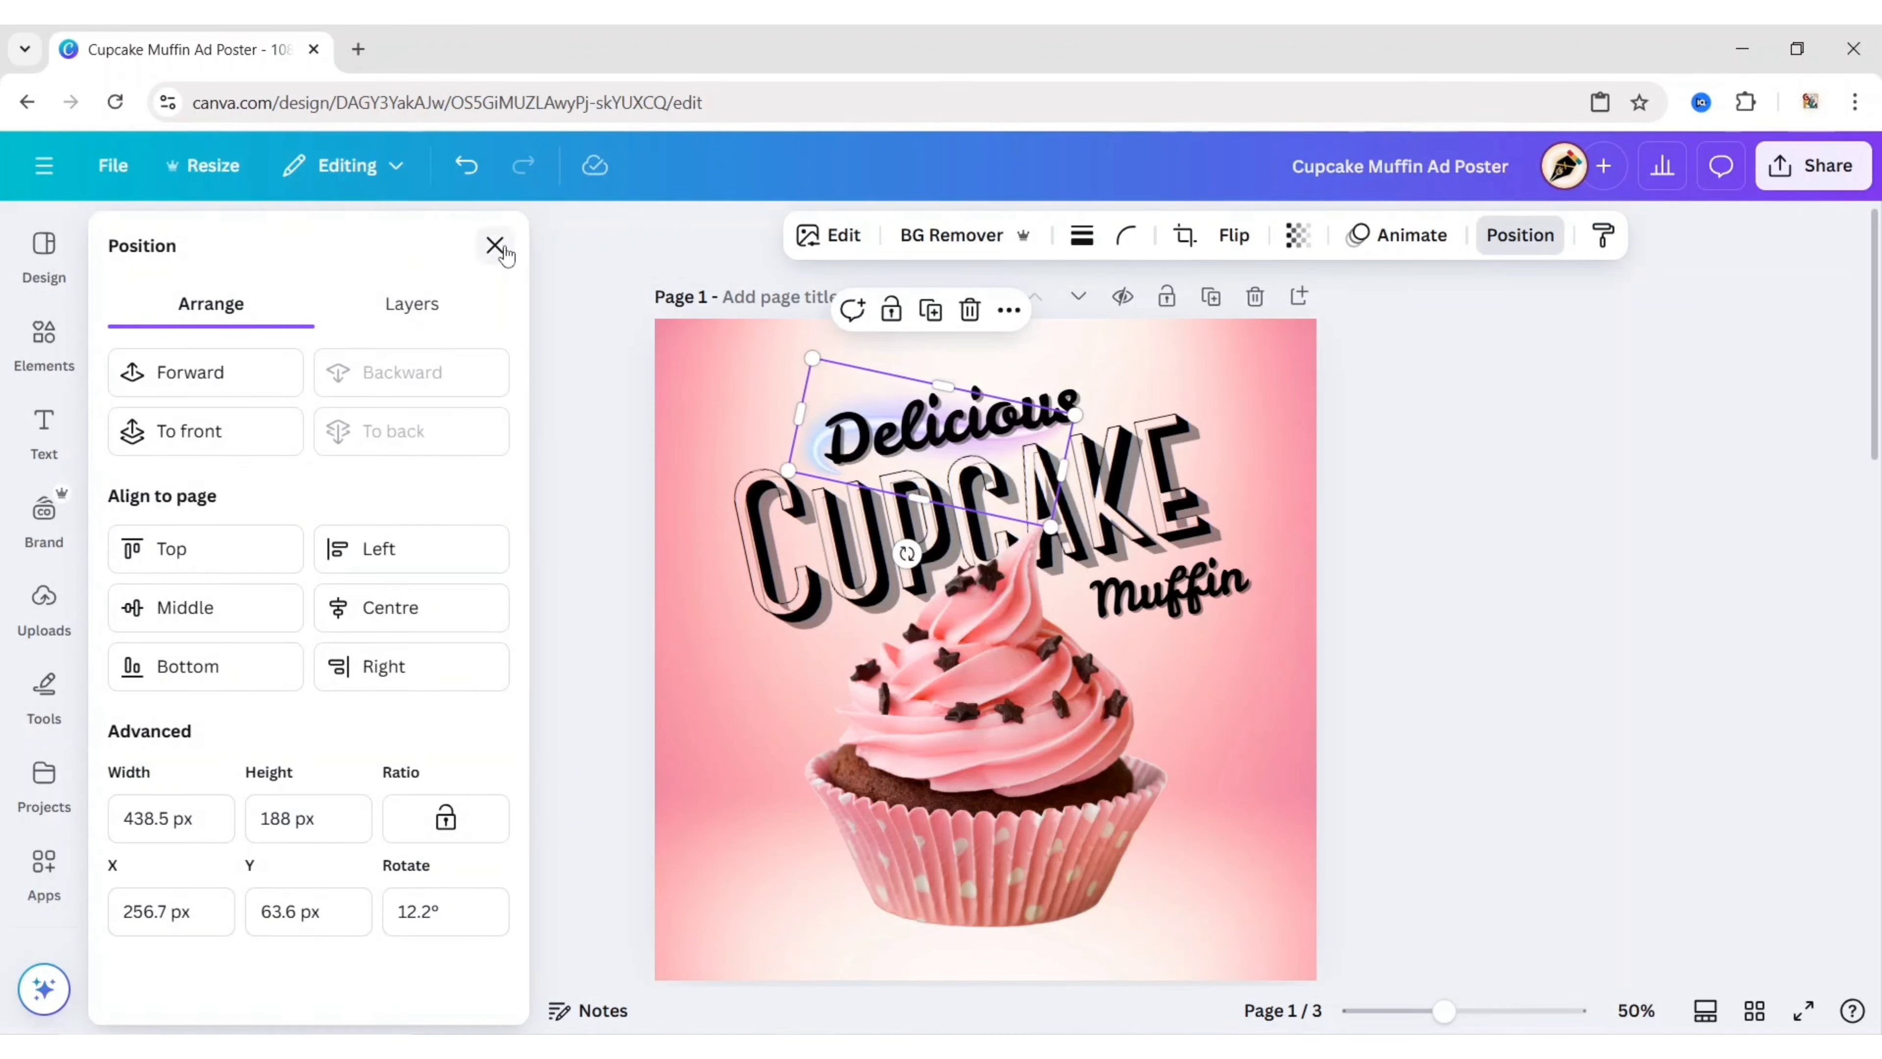
click(495, 246)
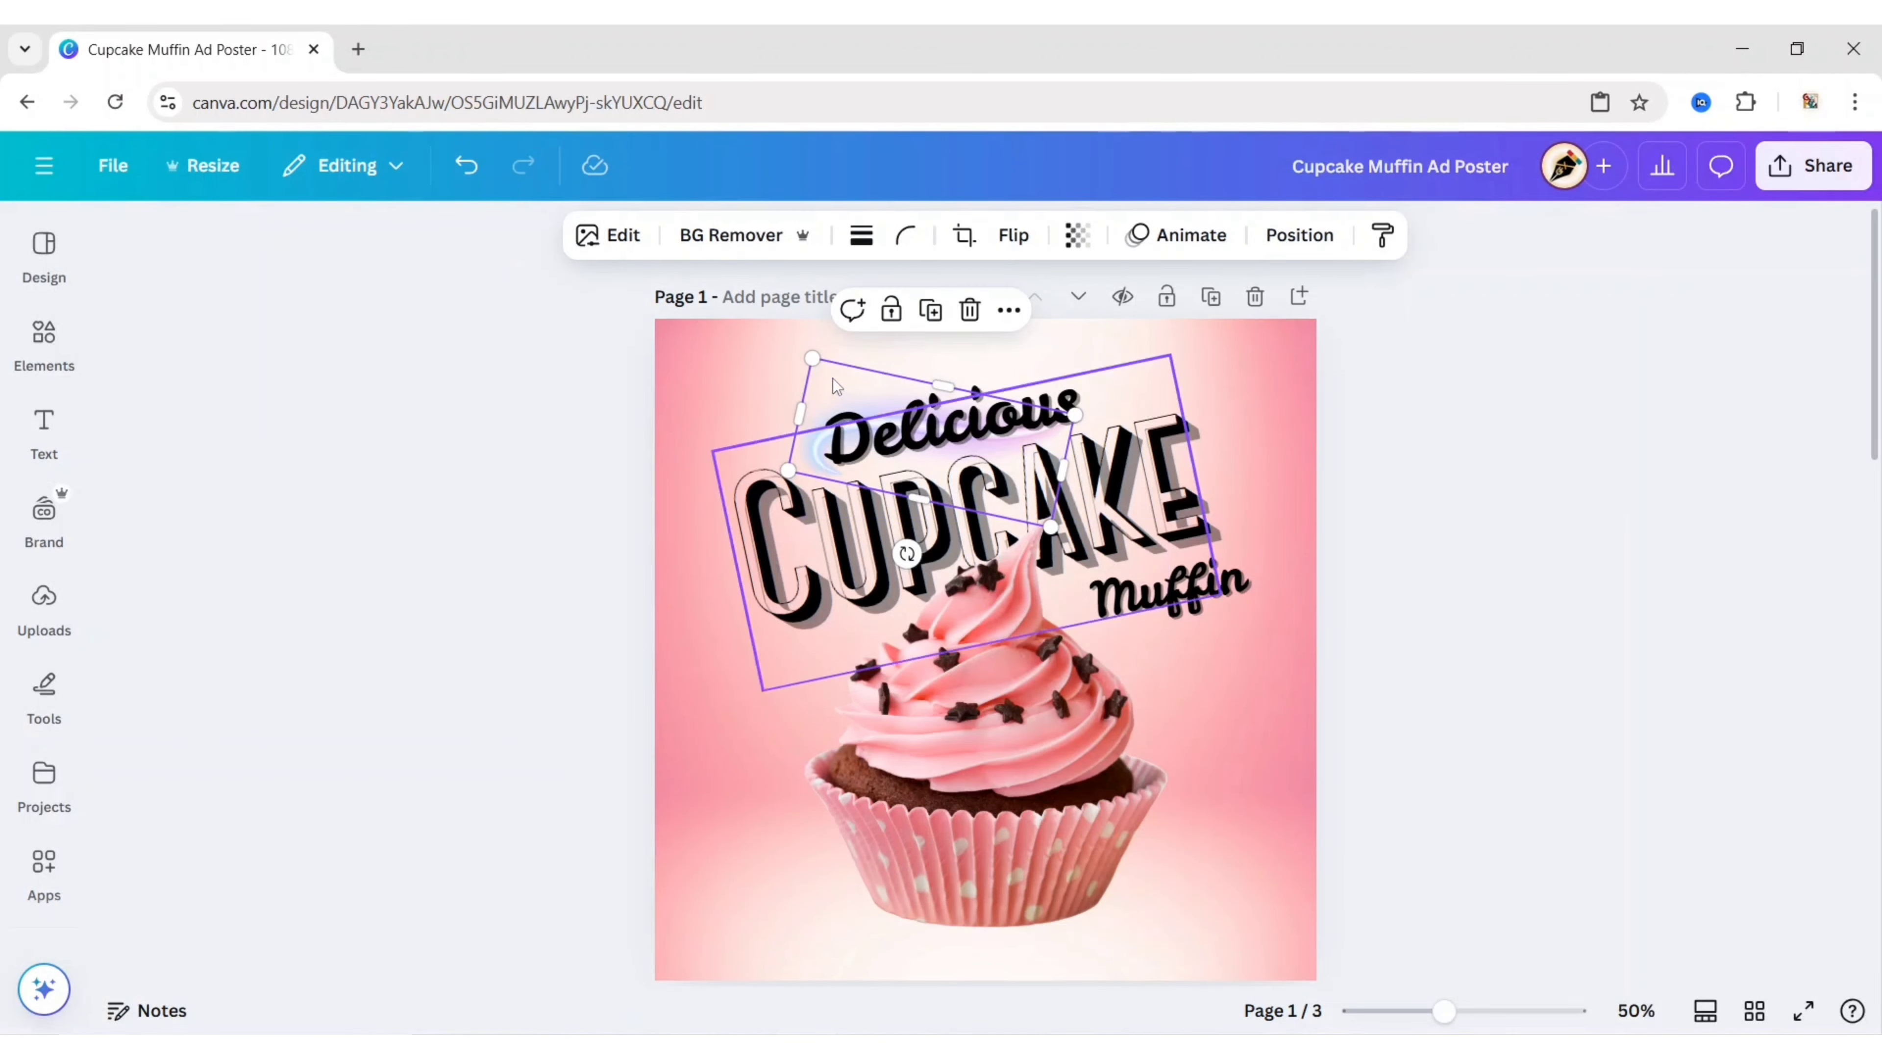
drag(833, 378, 825, 356)
Apply the Blush duotone effect to the neon curve behind "Delicious"
click(611, 235)
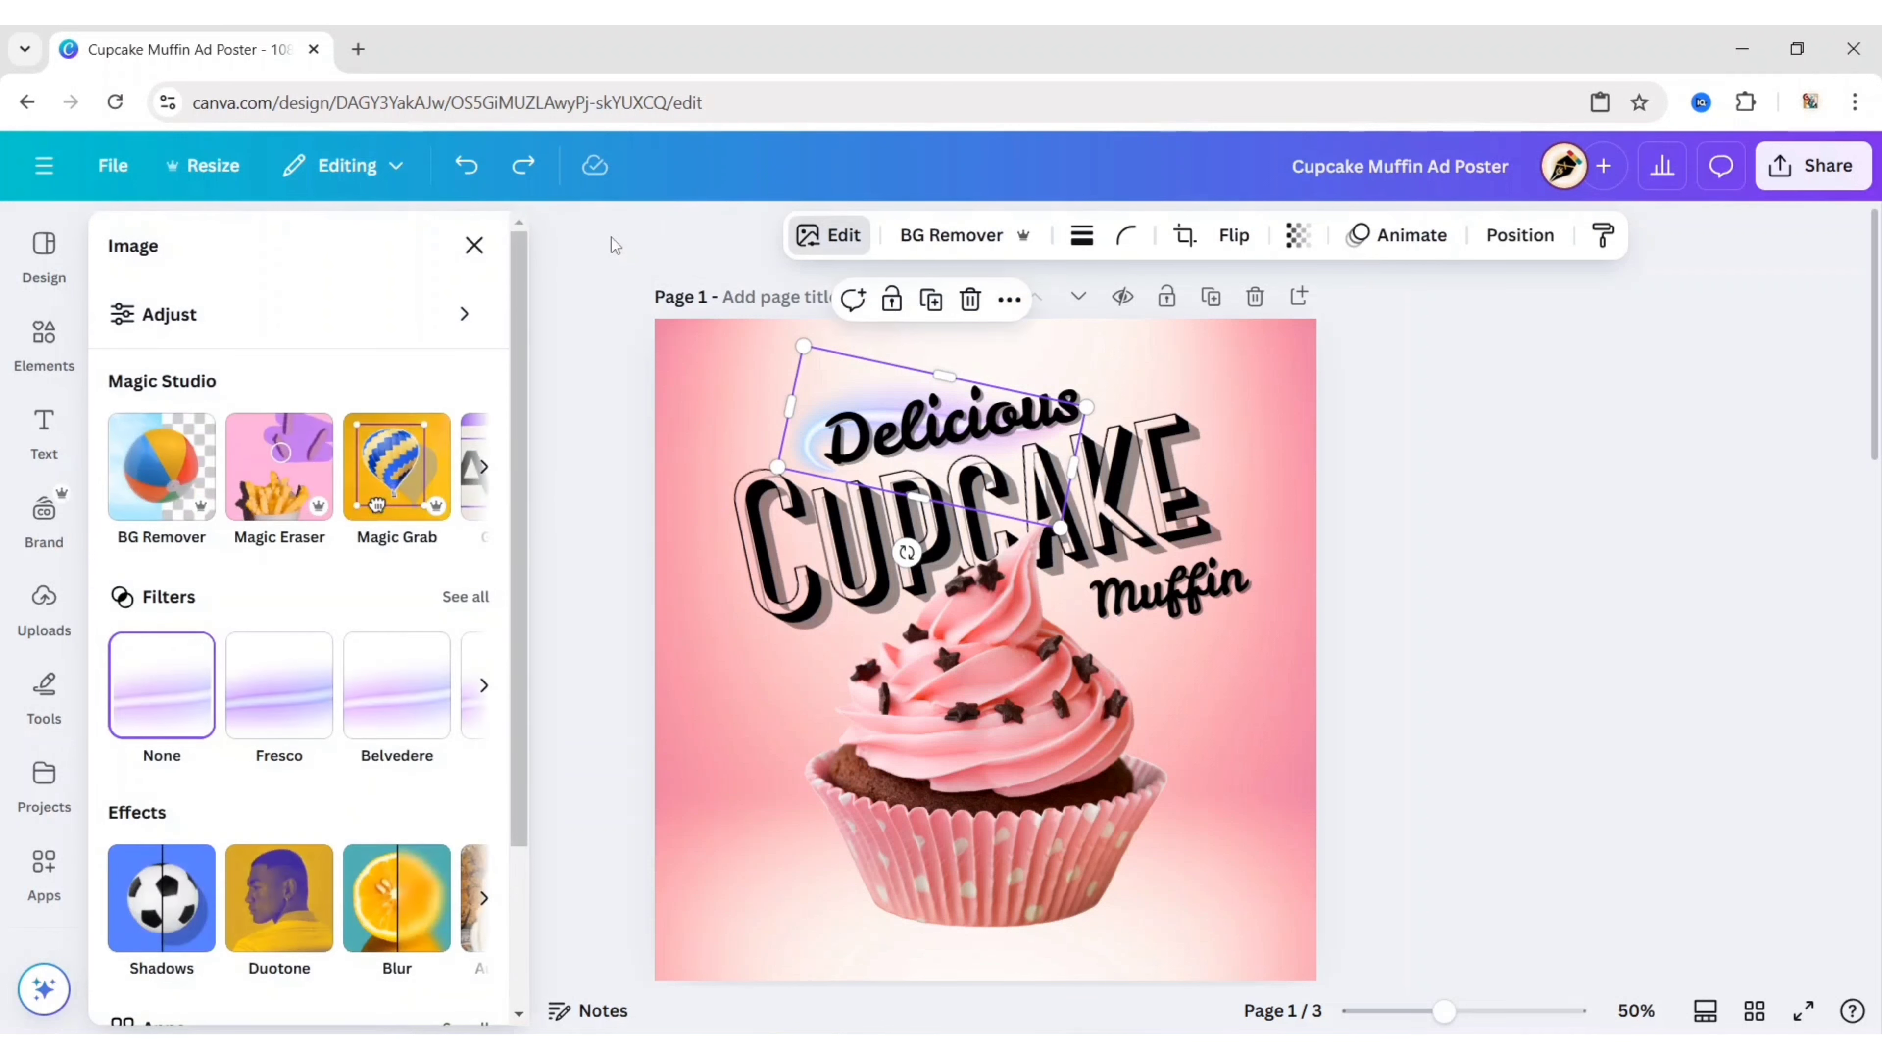
click(283, 901)
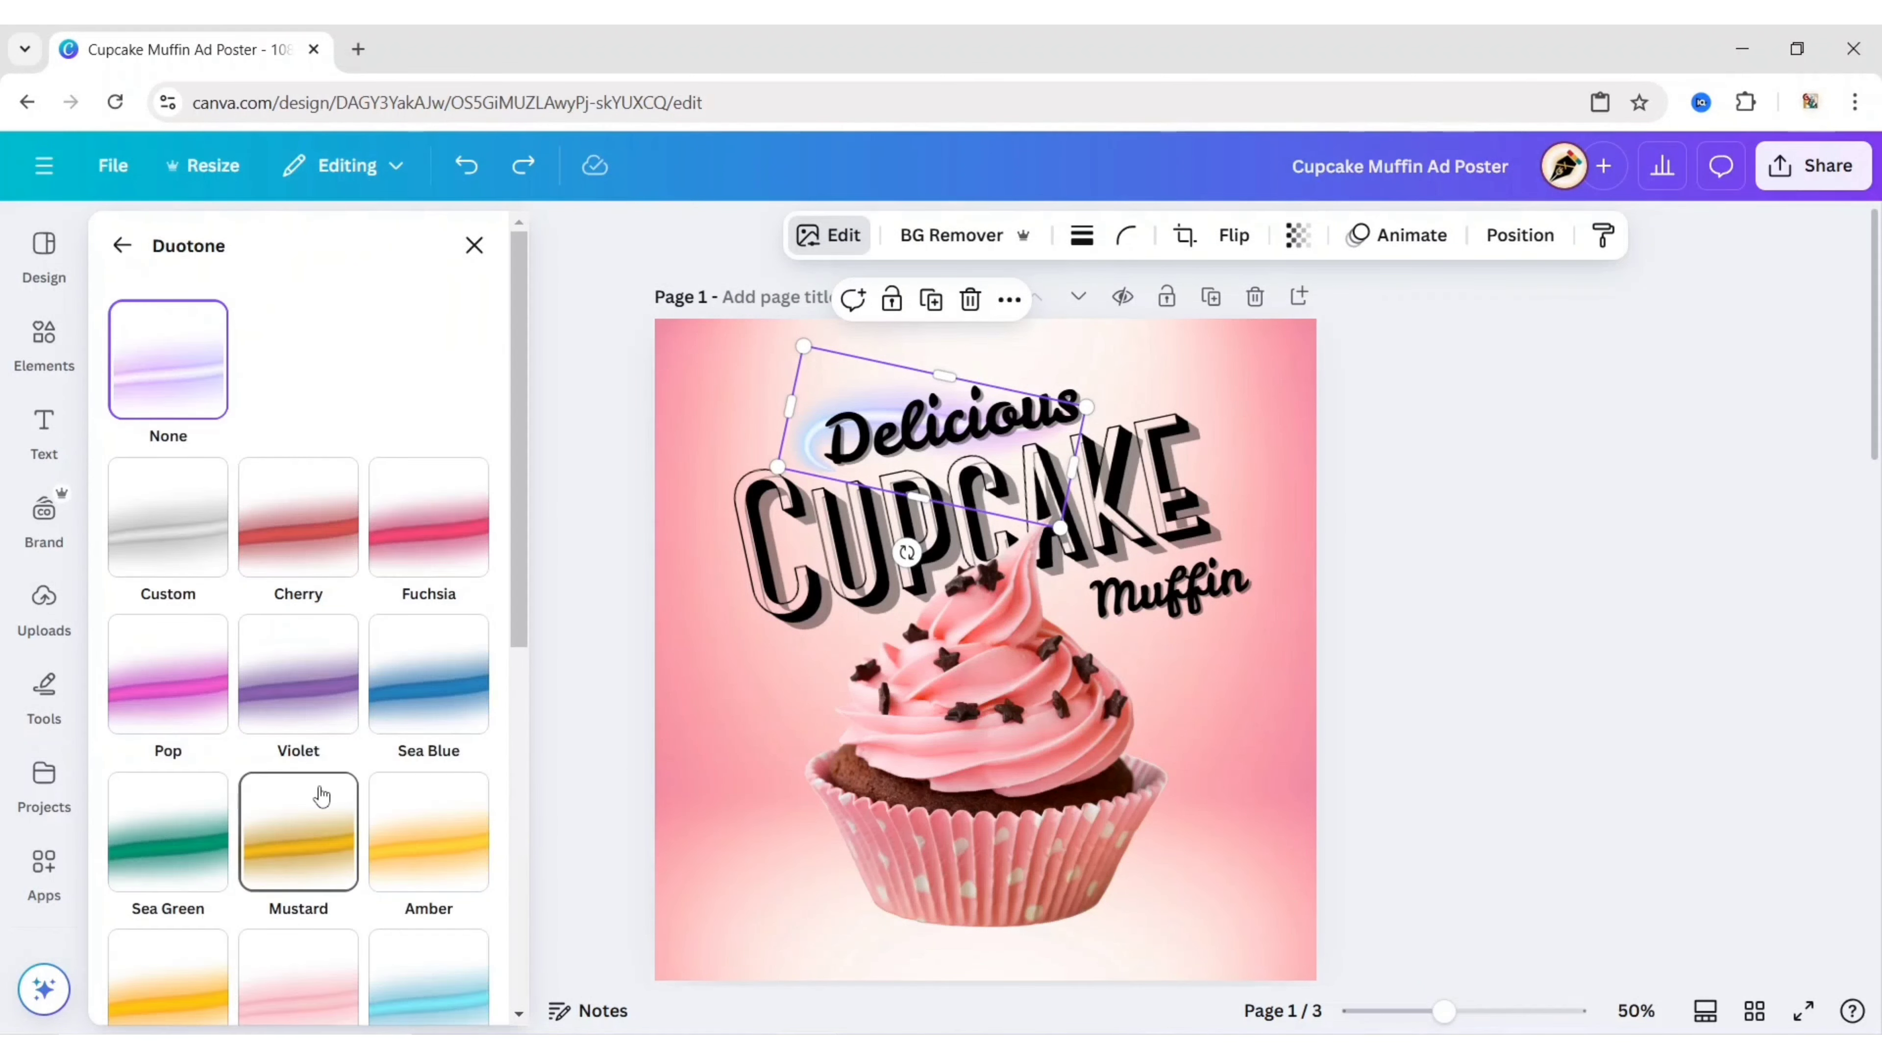
scroll(321, 796, down, 5)
click(303, 652)
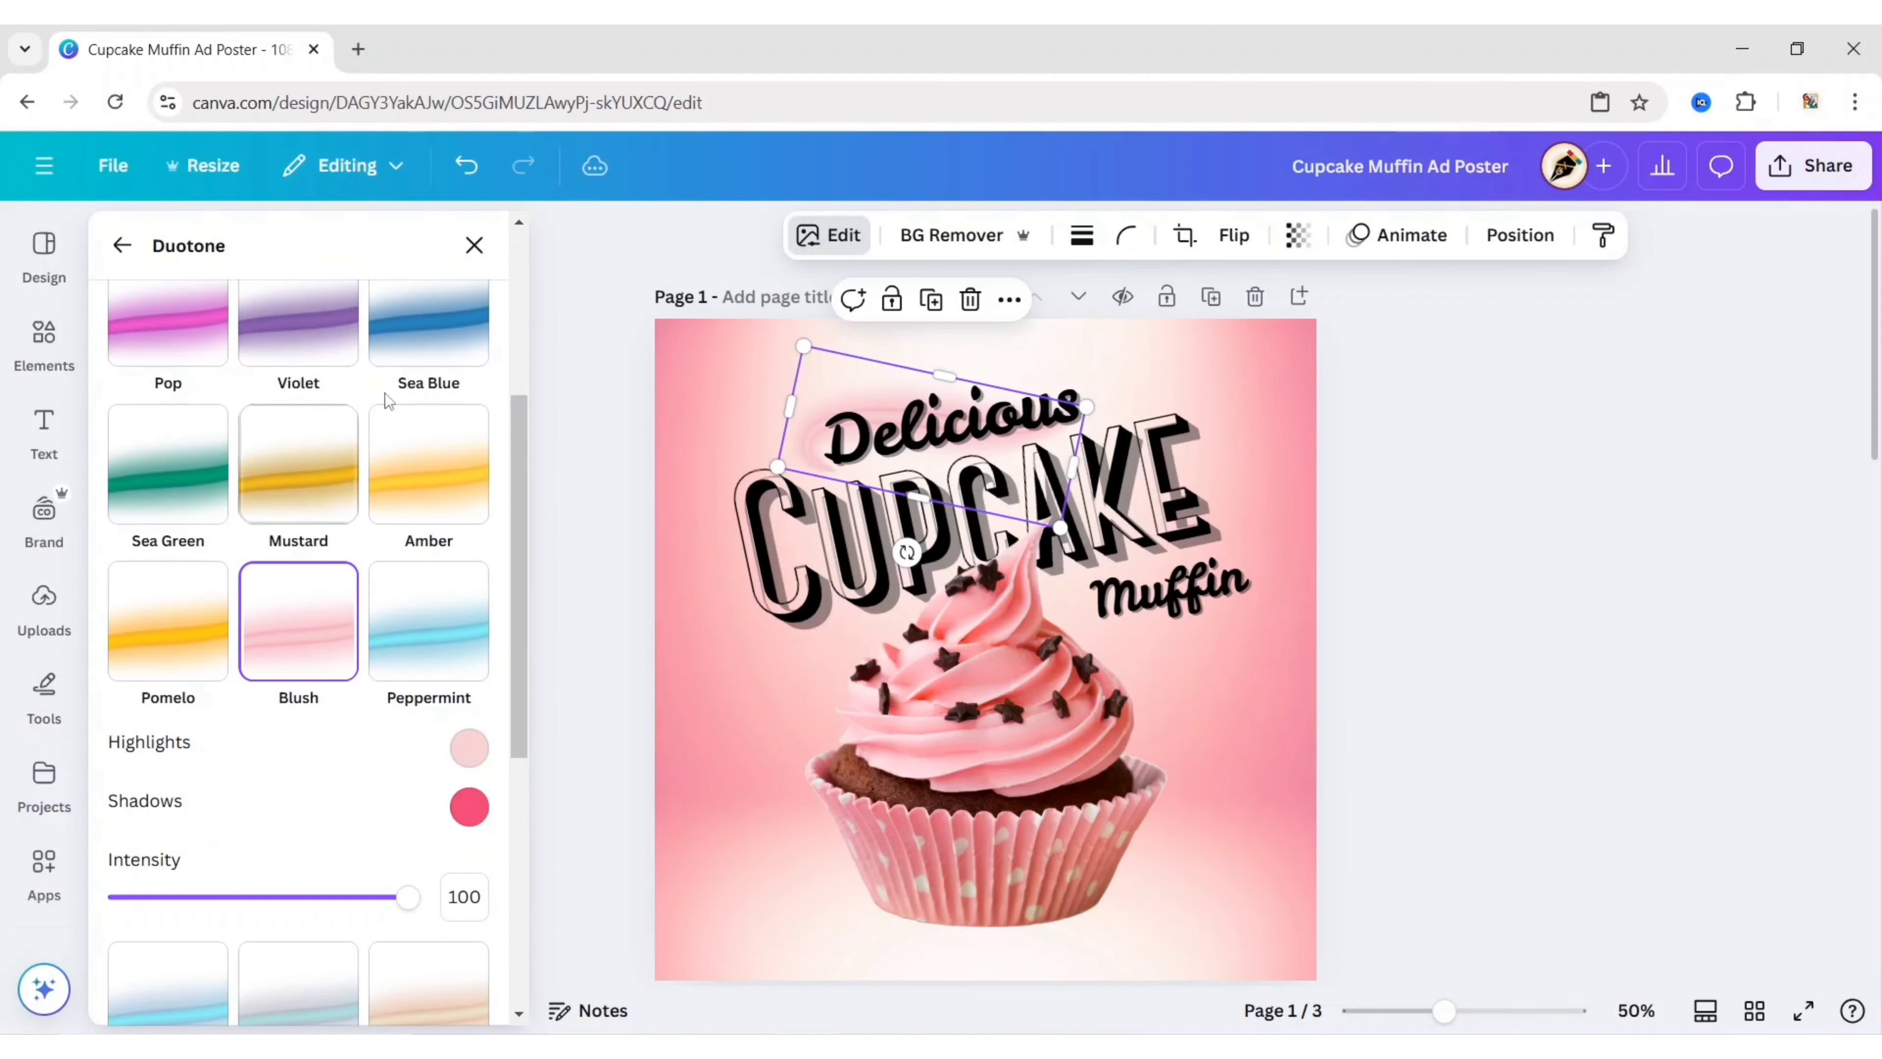
click(475, 246)
click(458, 593)
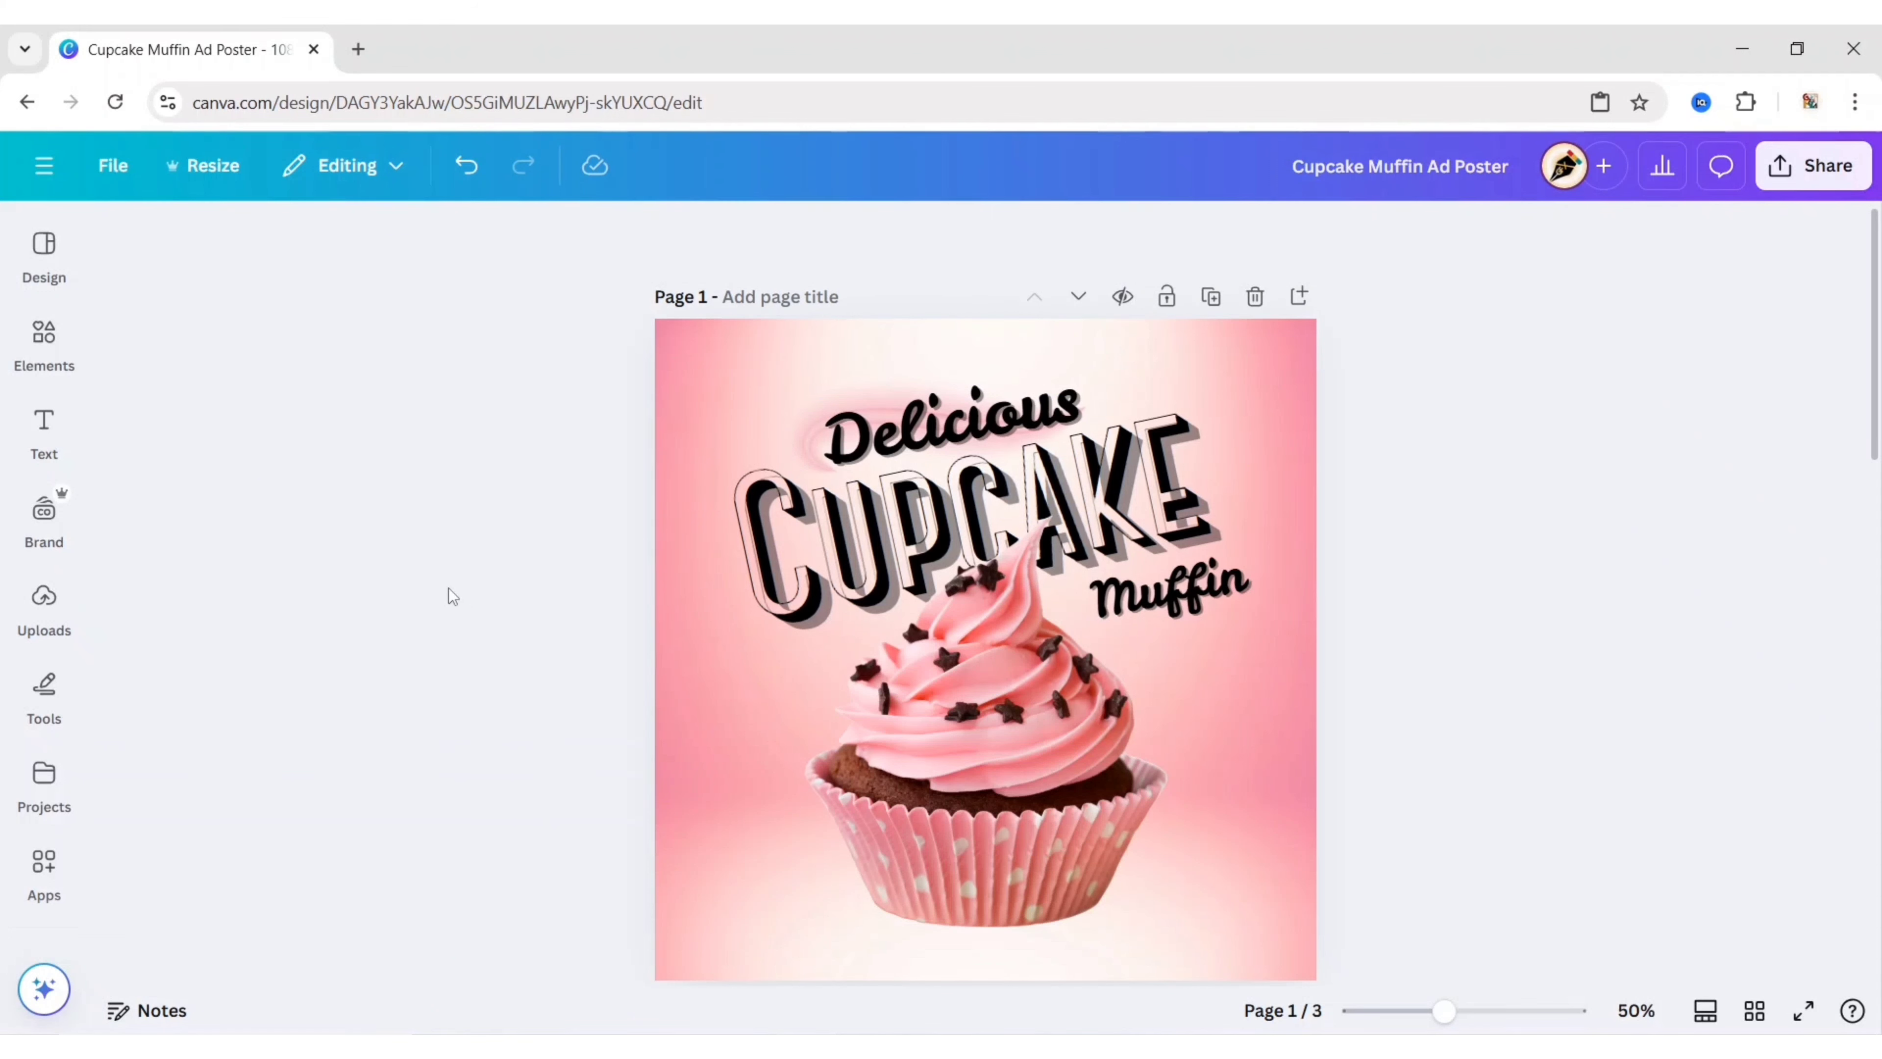
Search the graphics for "curve light line" and add the thin pink curved light line to the poster
click(43, 335)
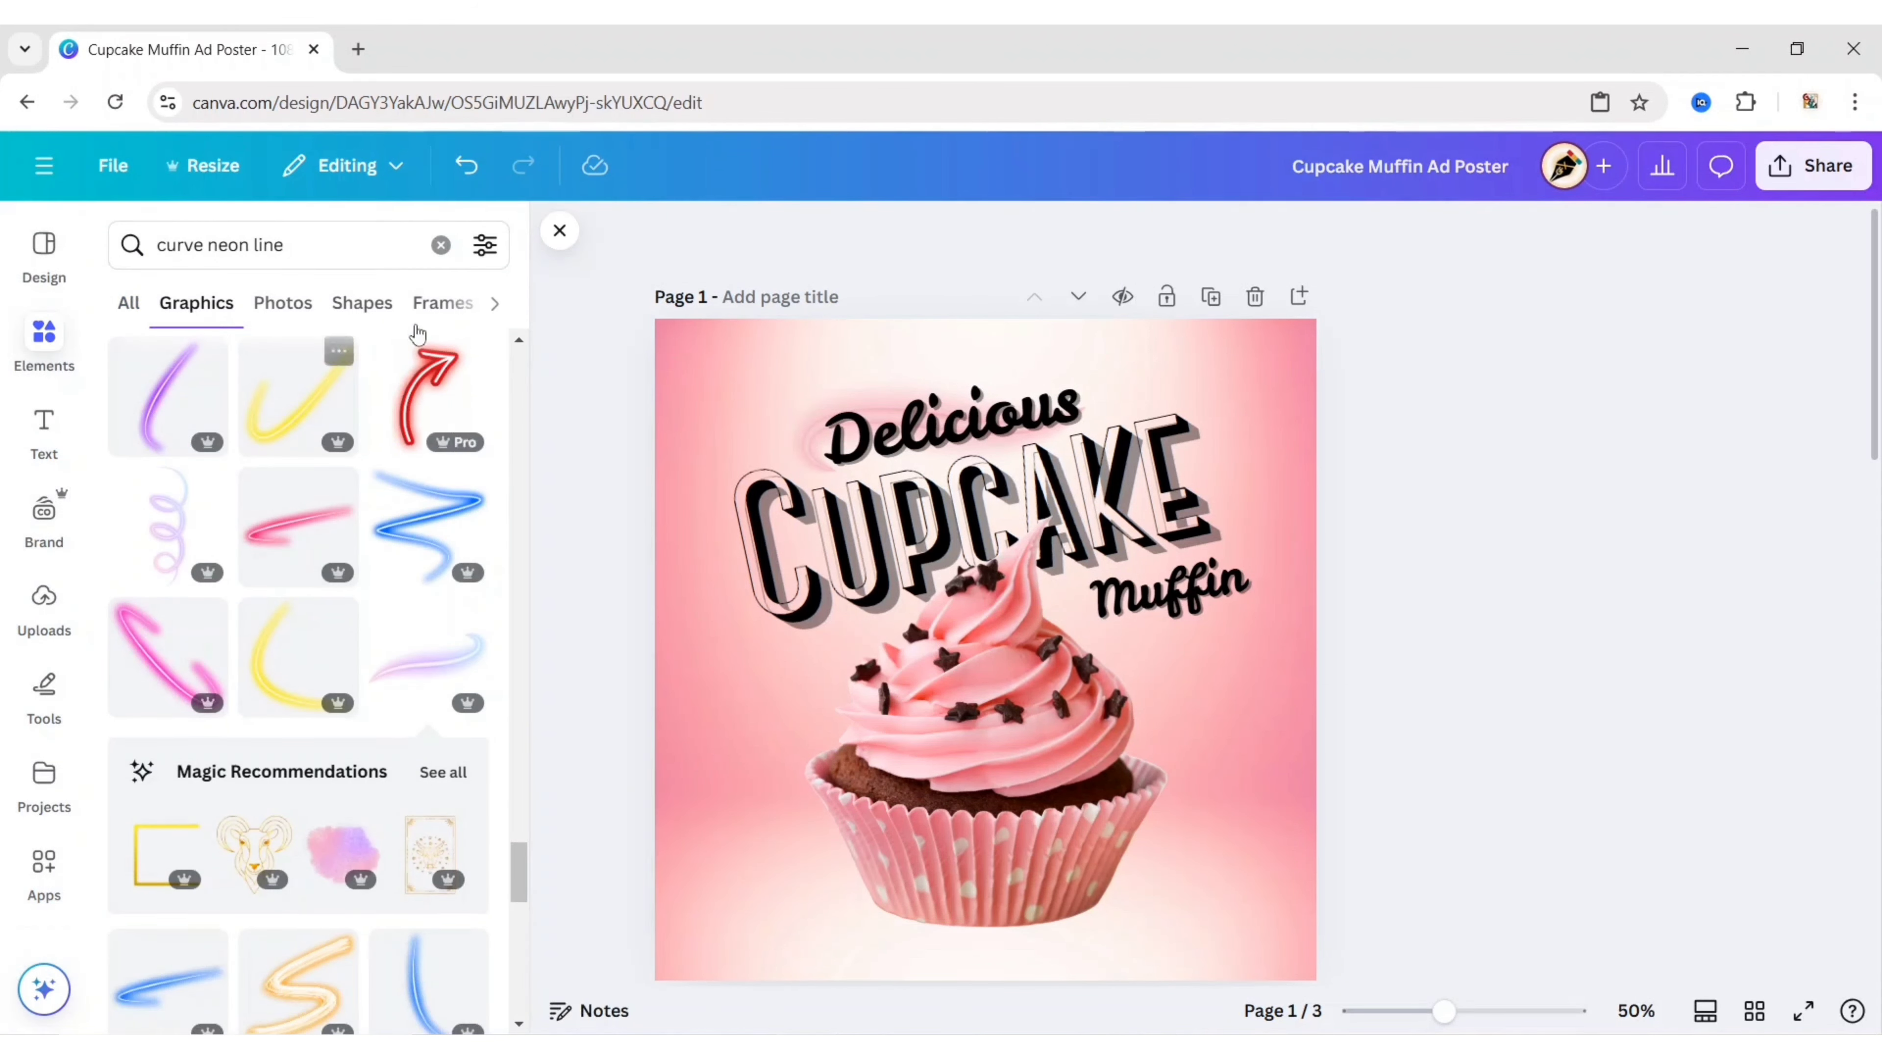
click(437, 244)
text(curve light line)
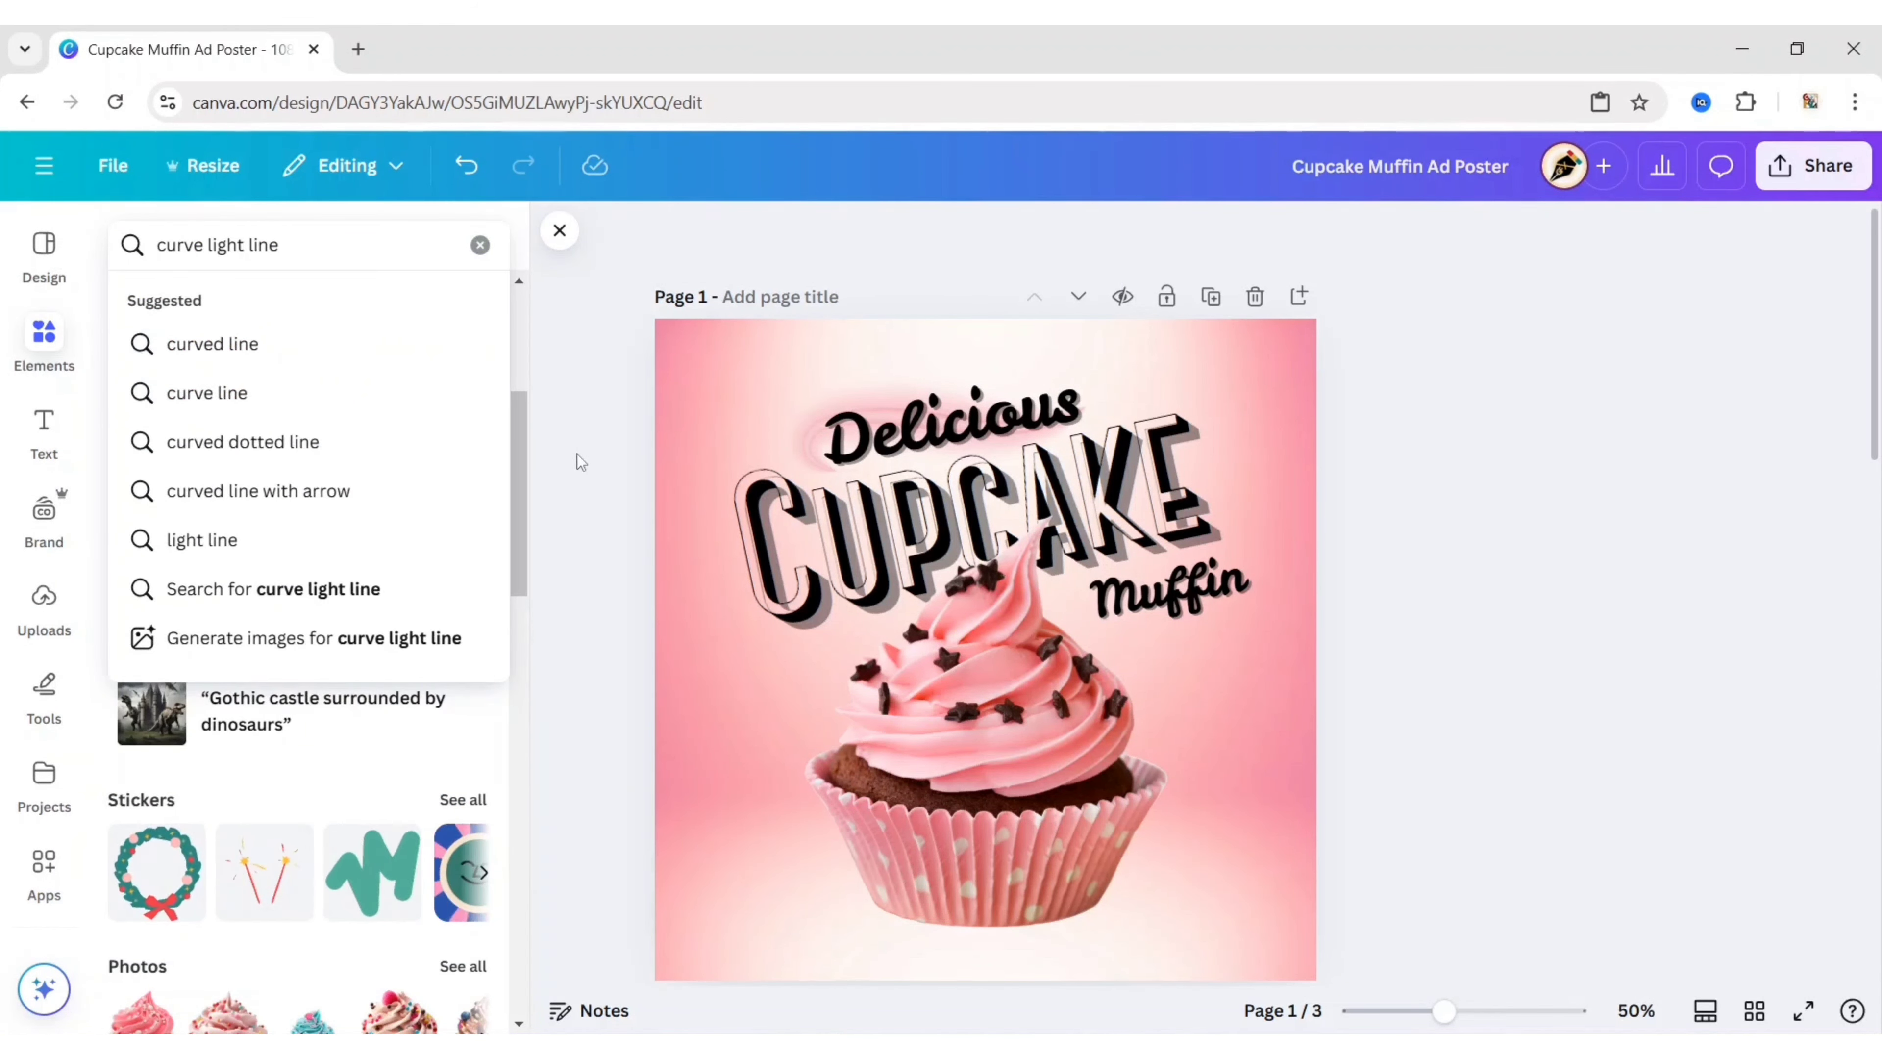
key(Return)
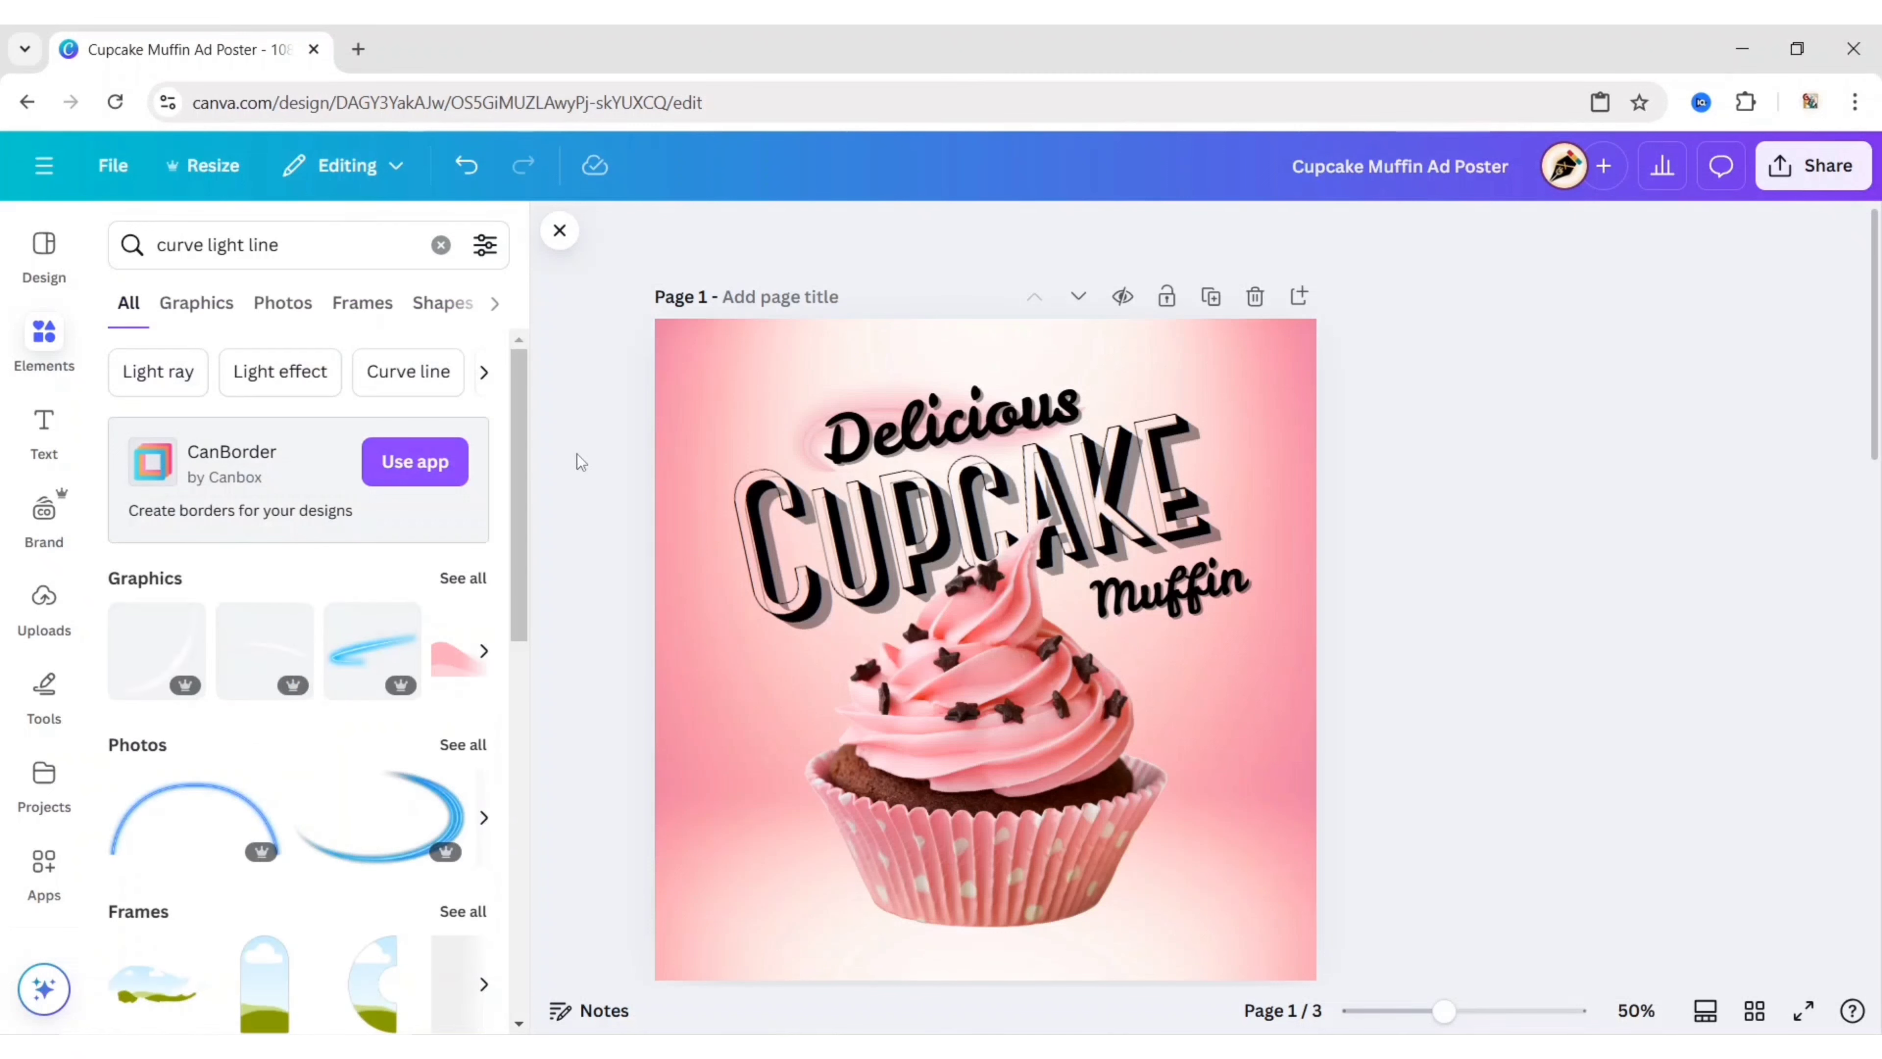
click(211, 305)
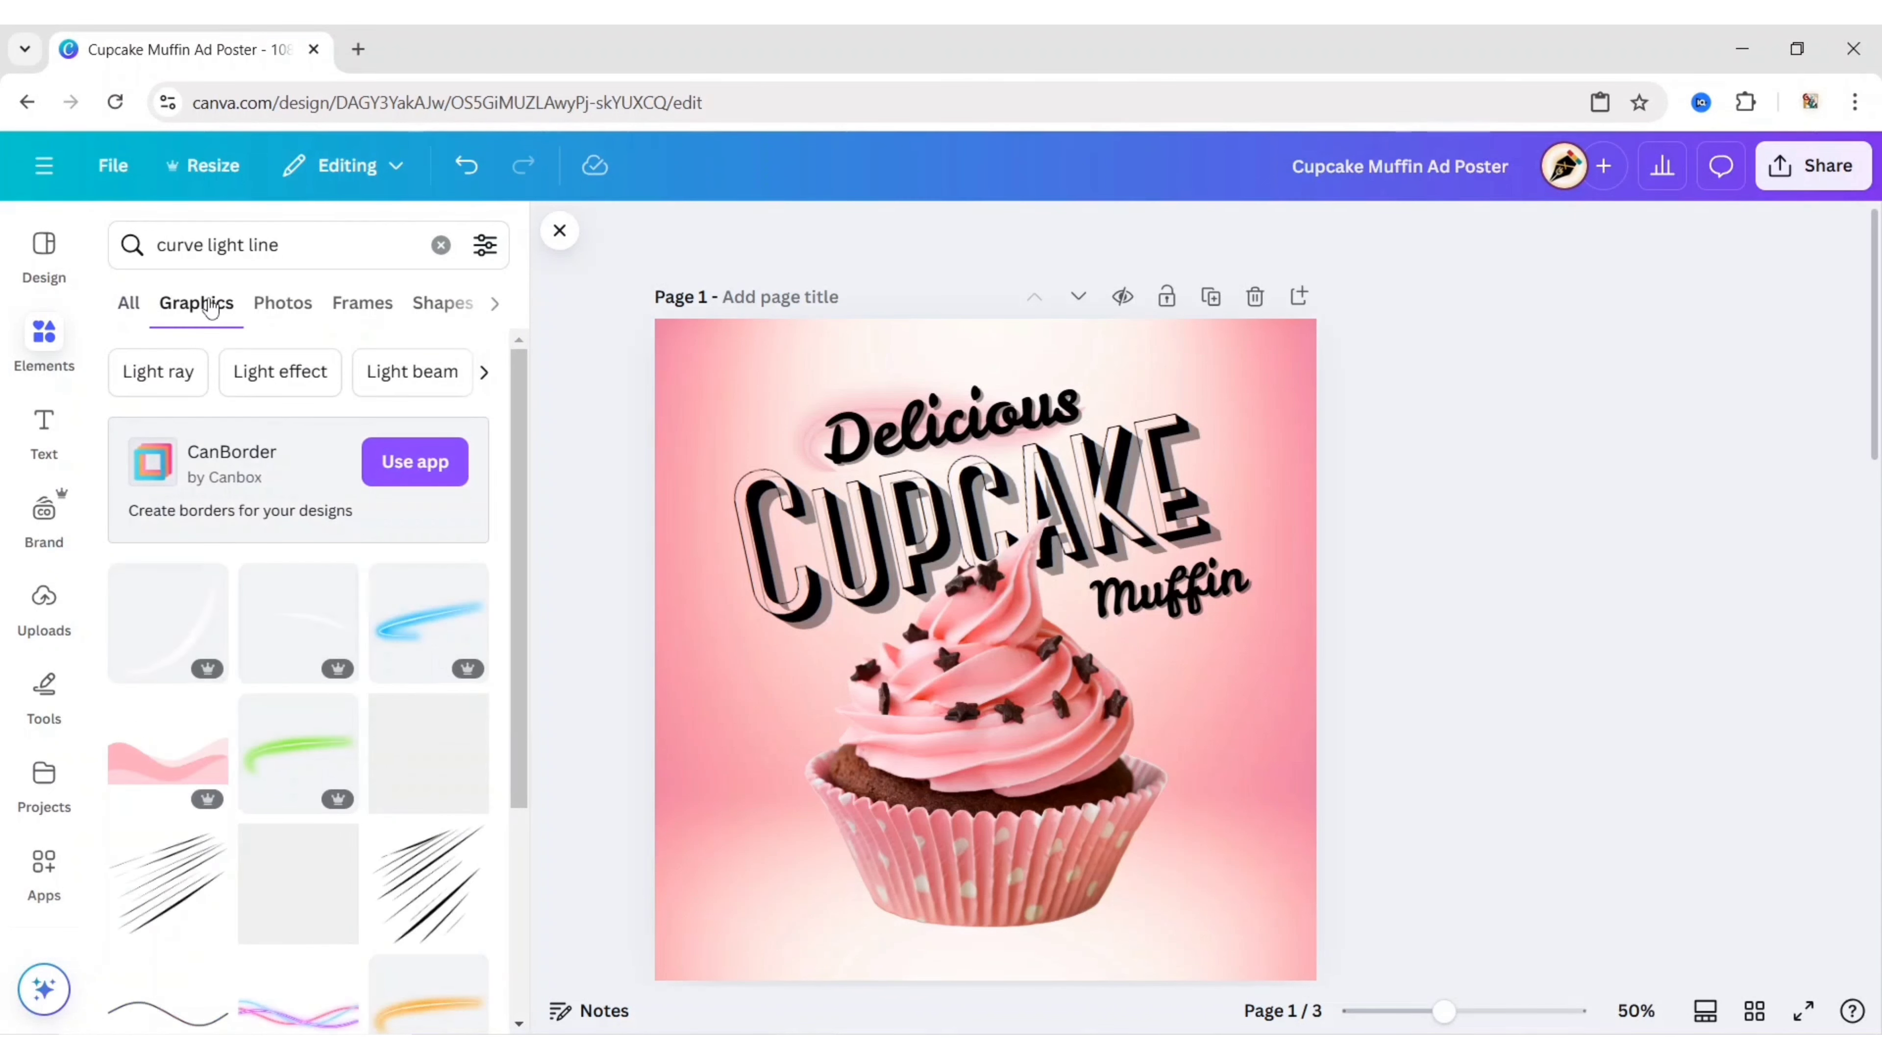
scroll(310, 767, down, 6)
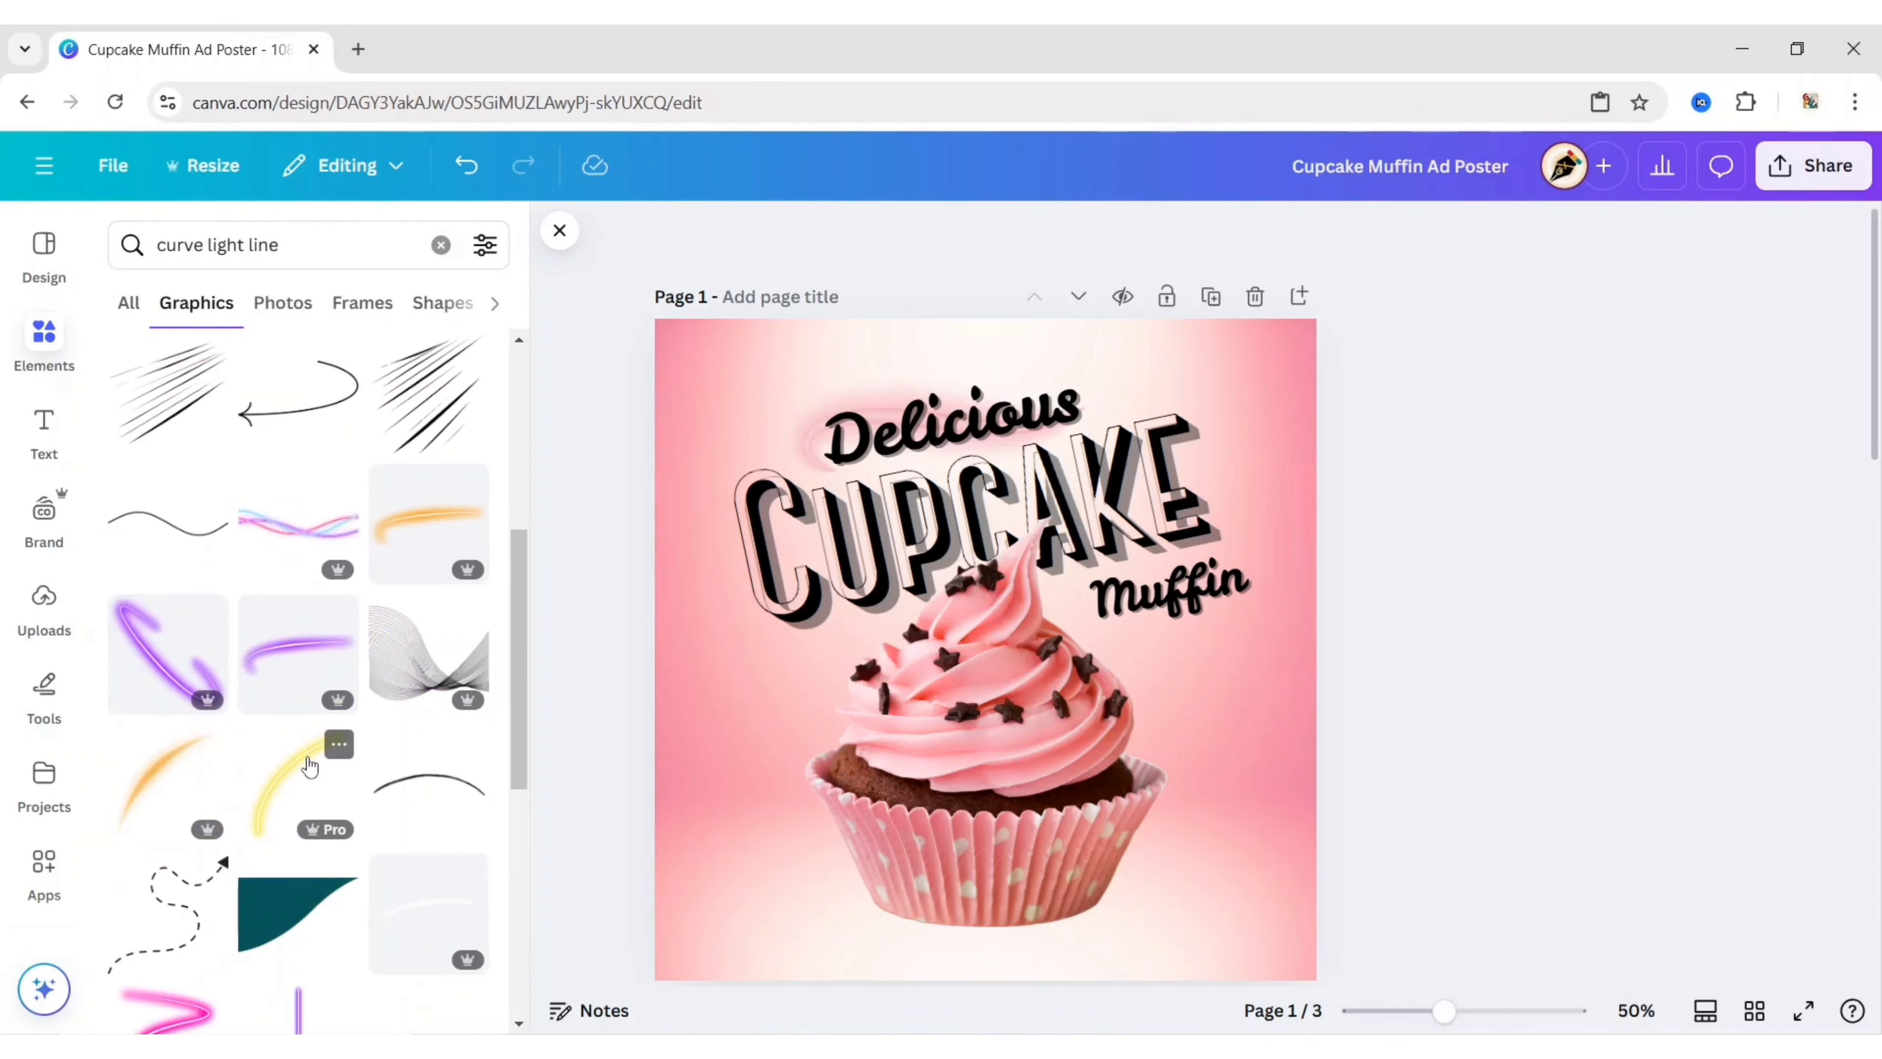
scroll(311, 768, down, 18)
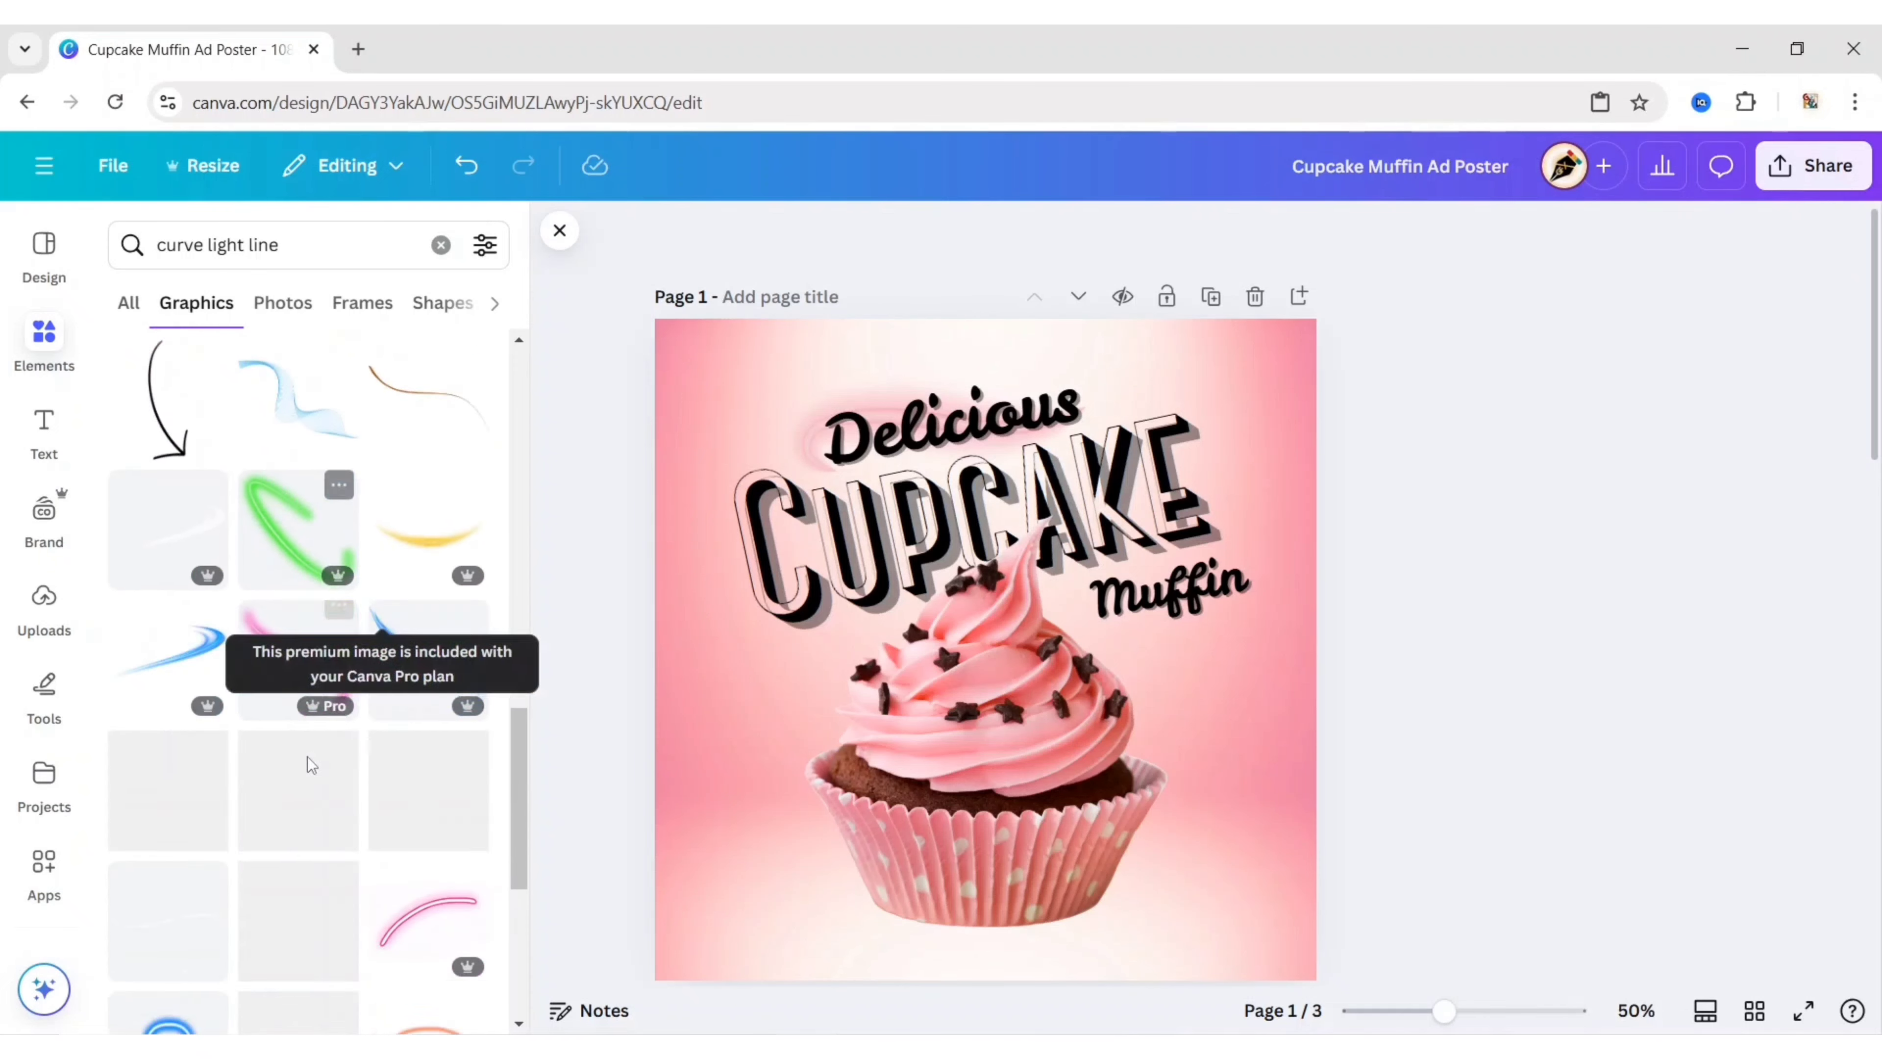
scroll(310, 768, down, 10)
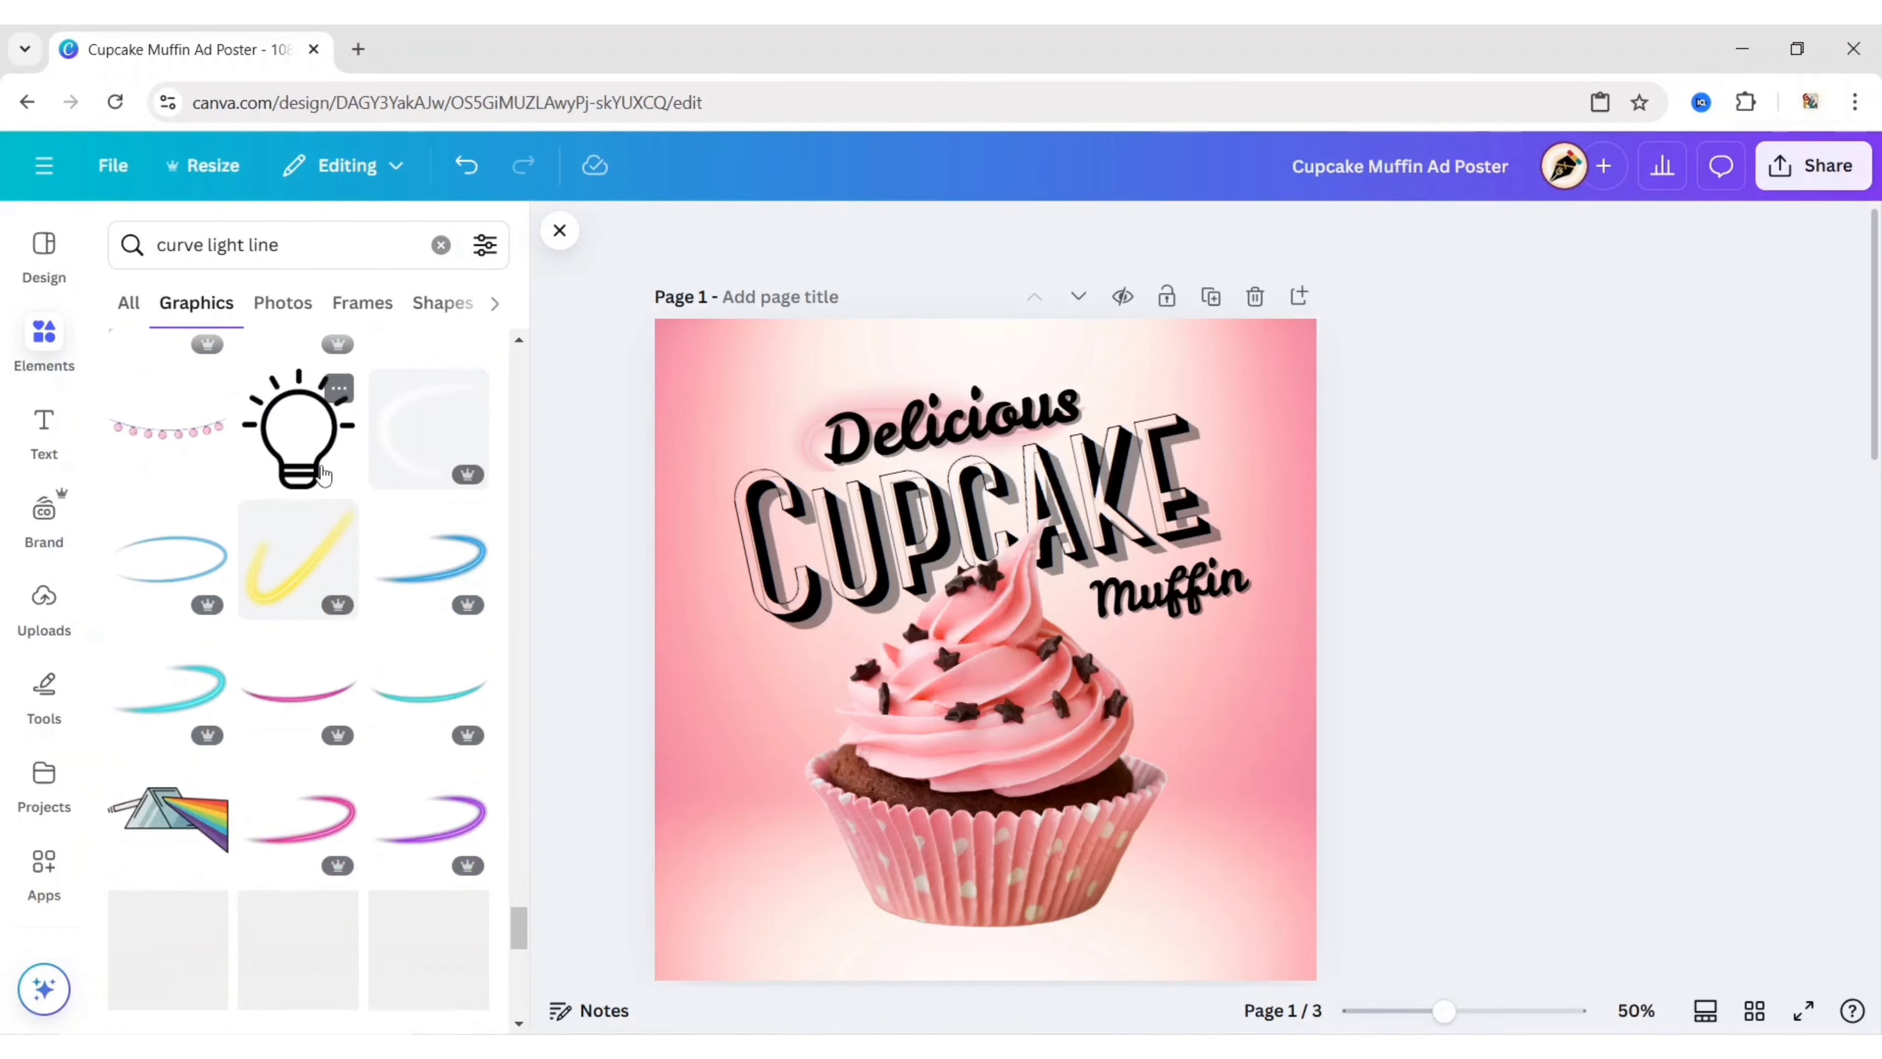
click(310, 697)
click(559, 234)
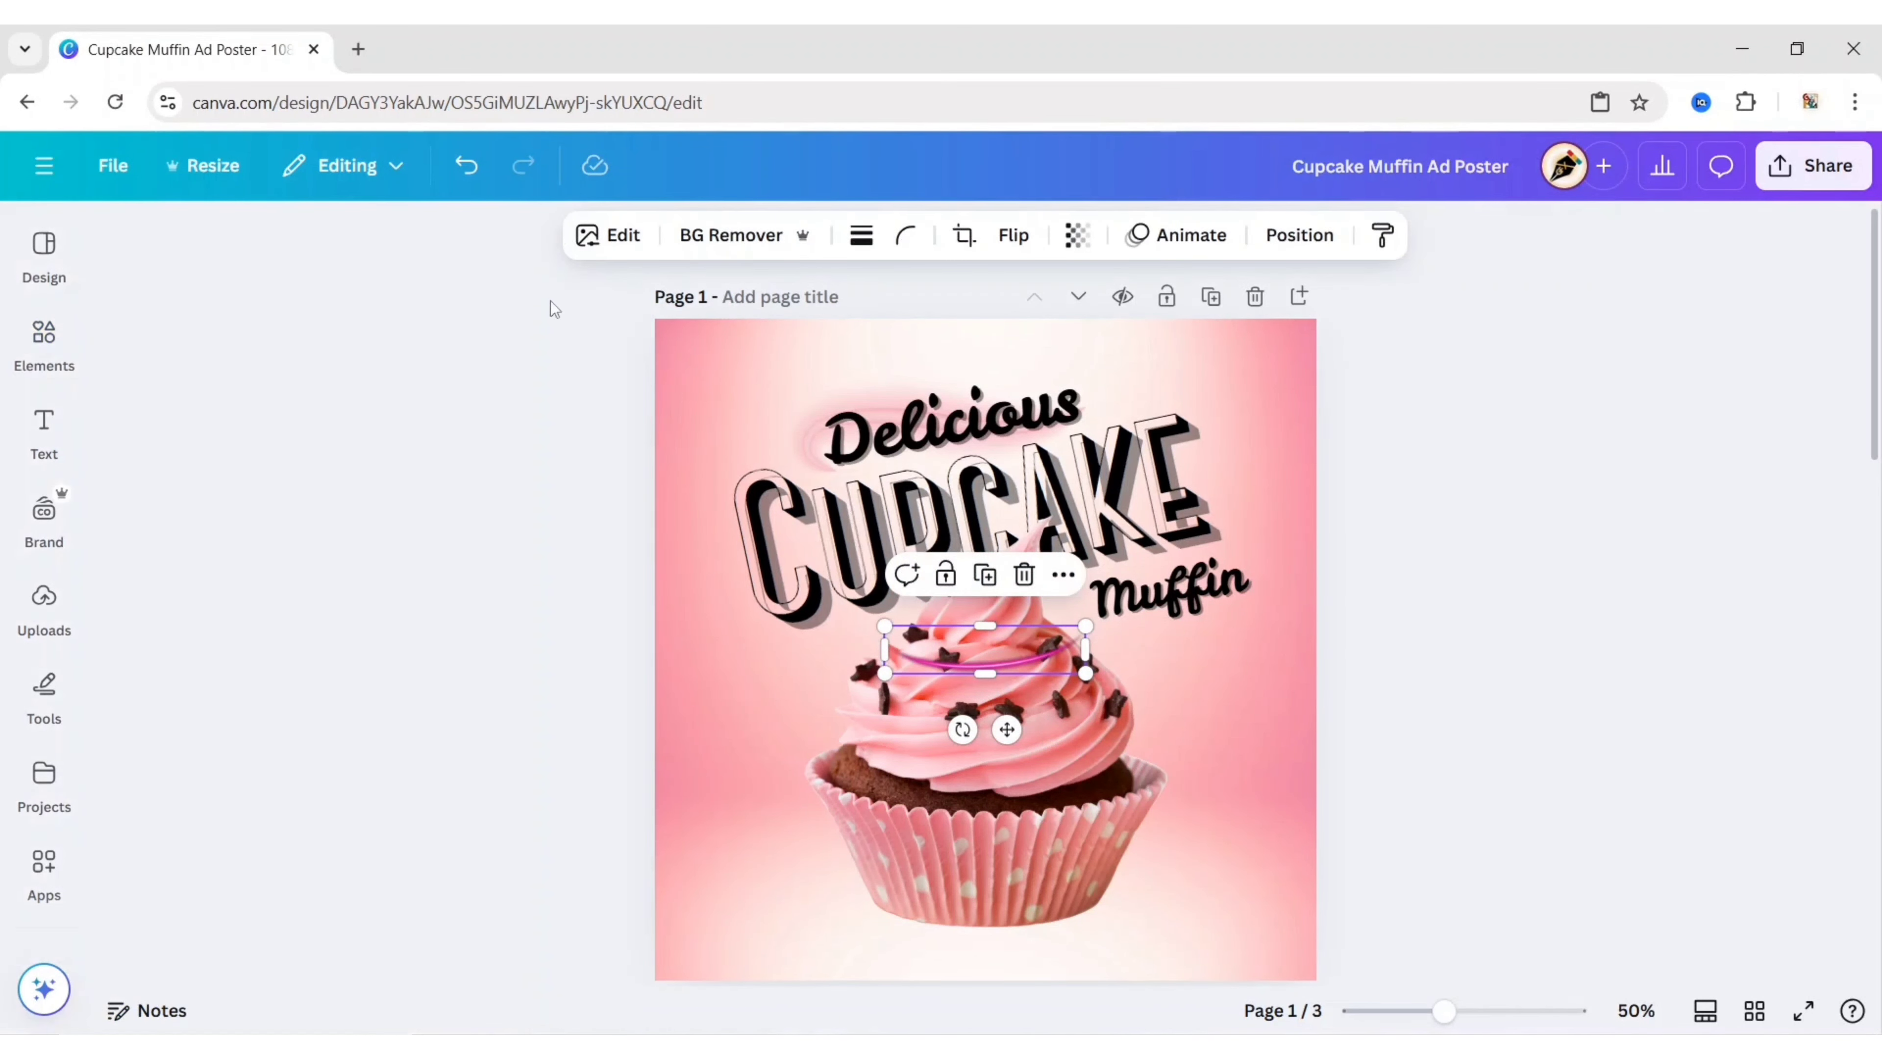
Apply the Antiq filter to the thin pink curved line
click(623, 235)
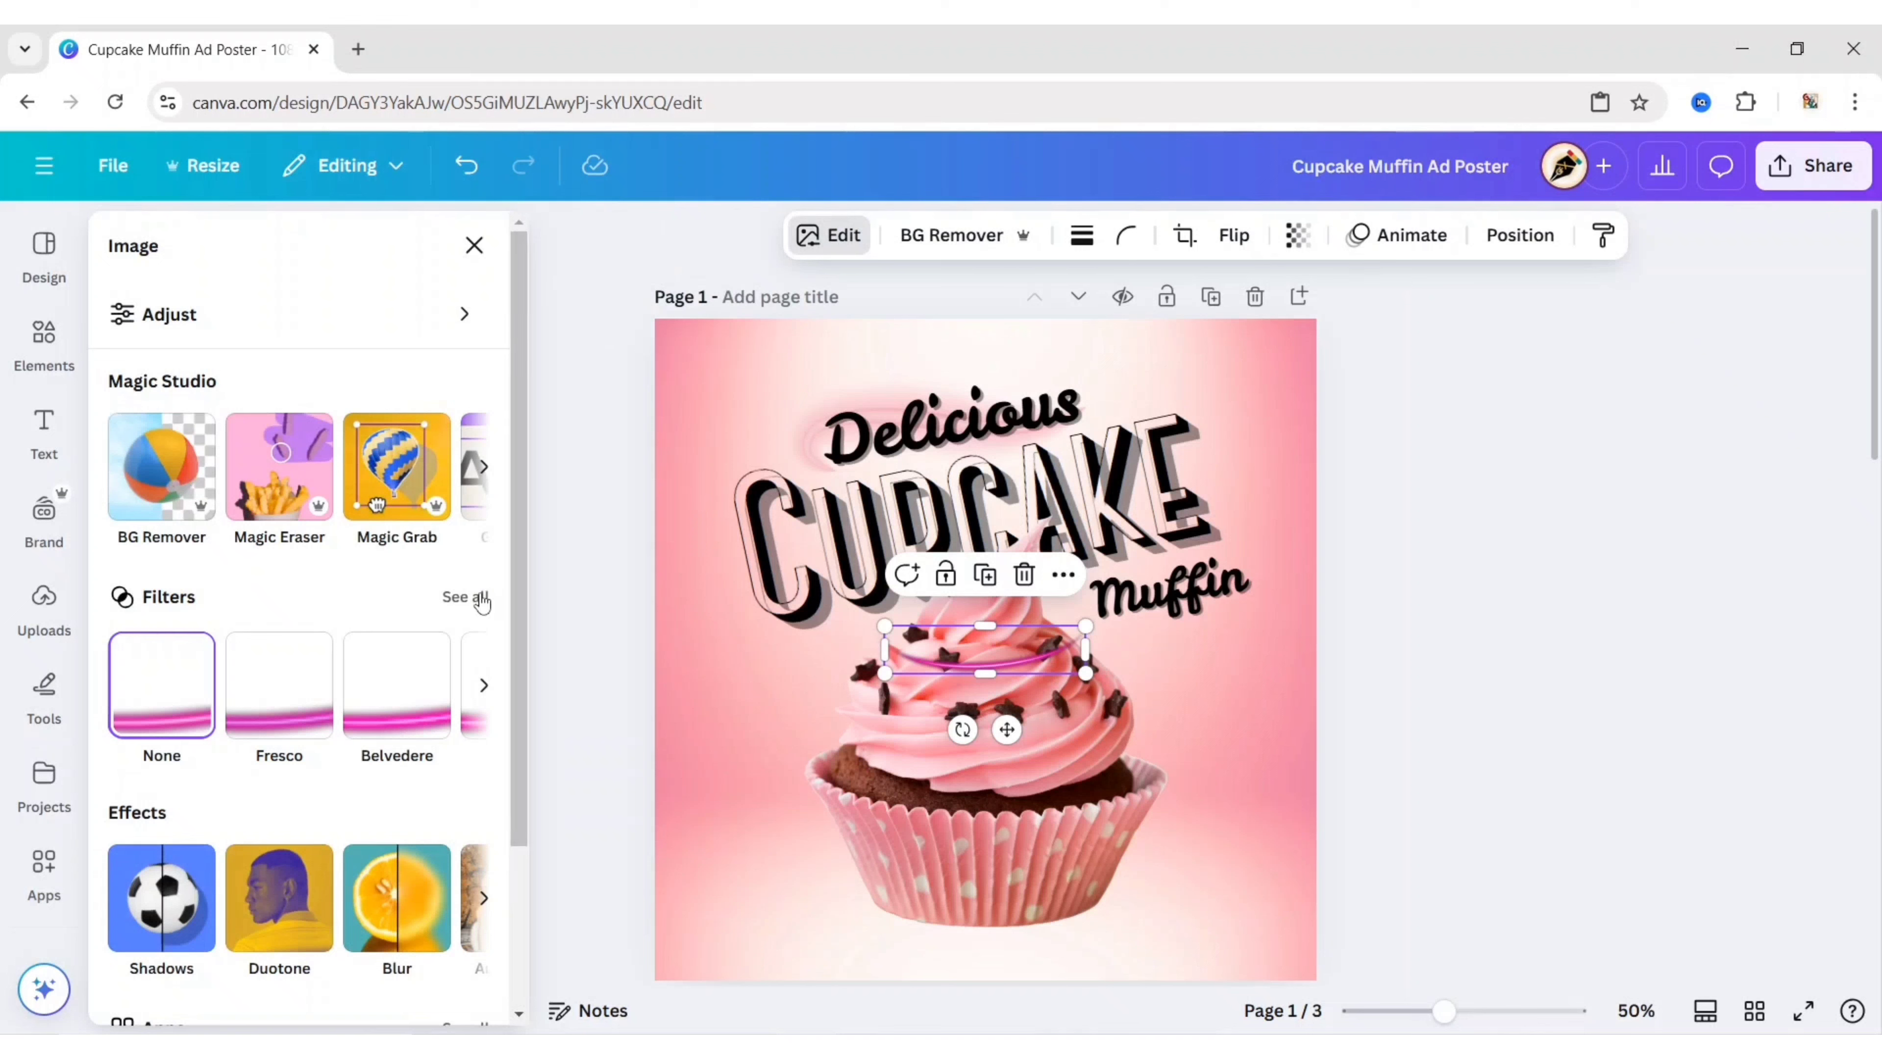
click(465, 597)
scroll(337, 675, down, 15)
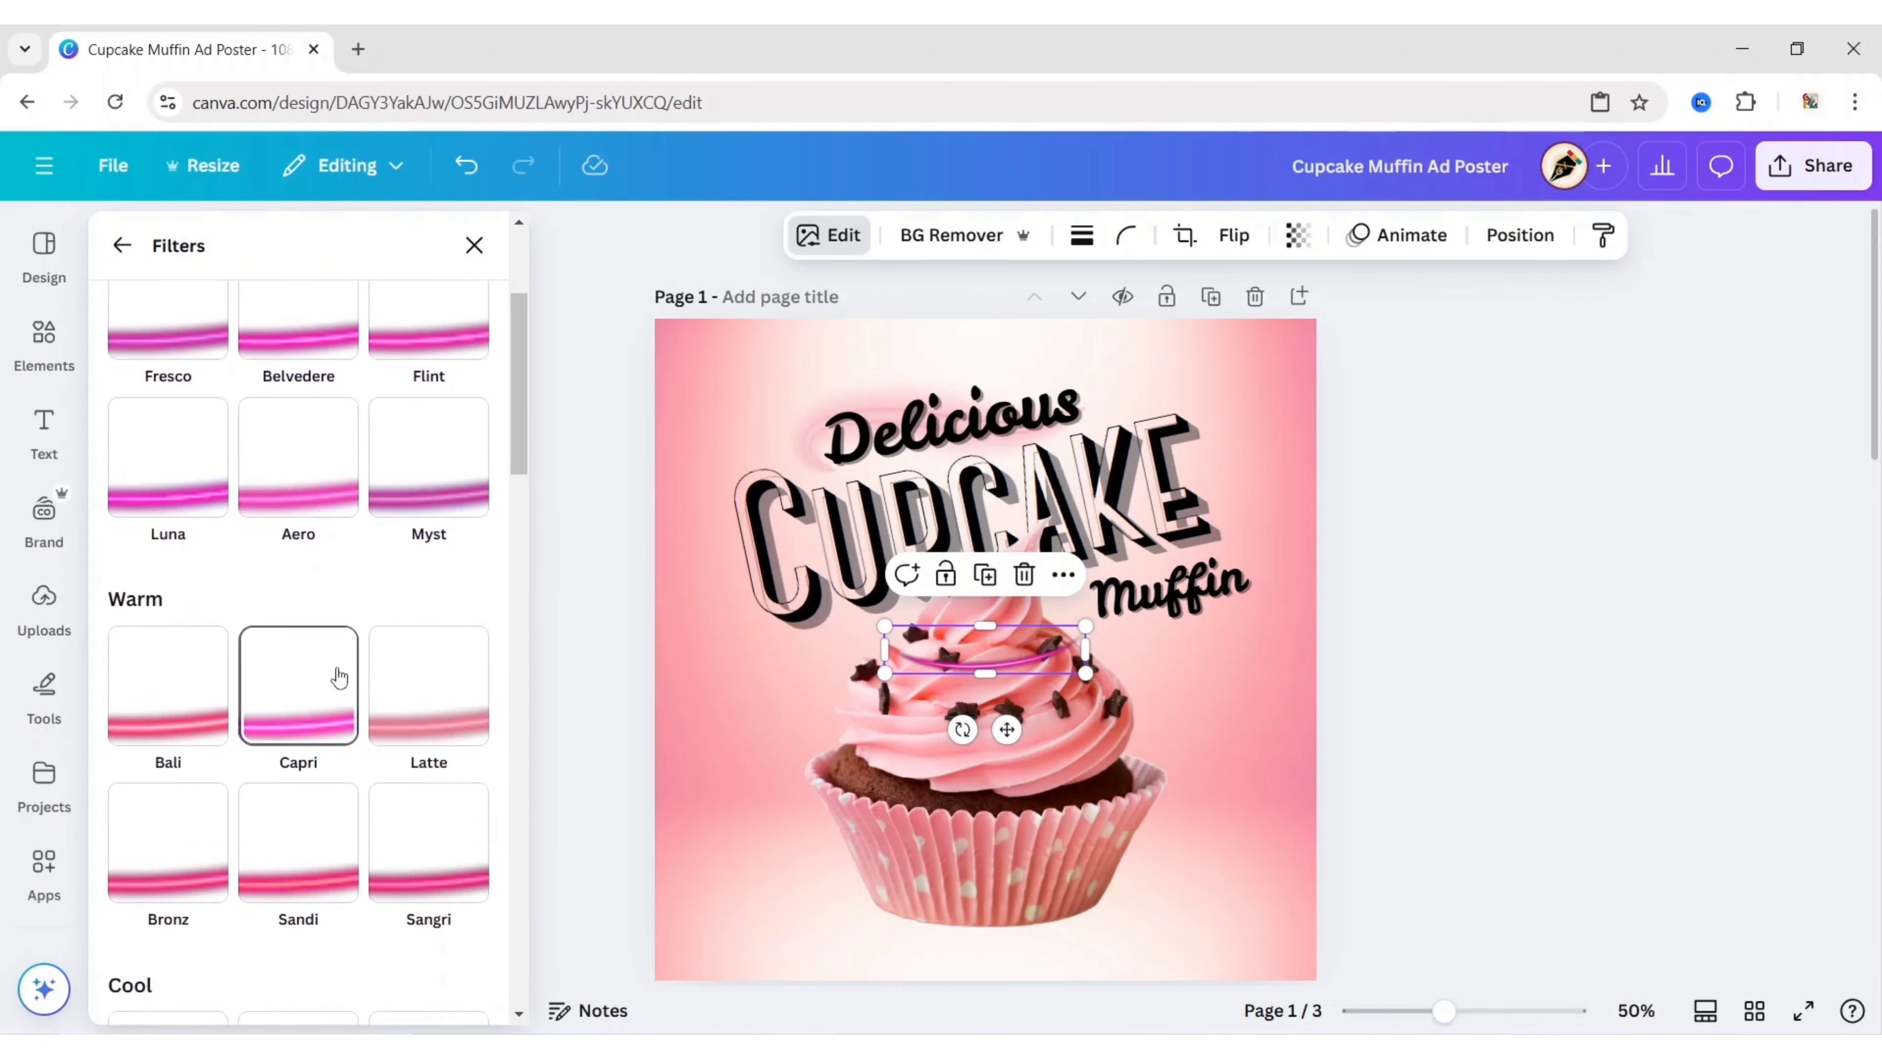
scroll(338, 679, down, 2)
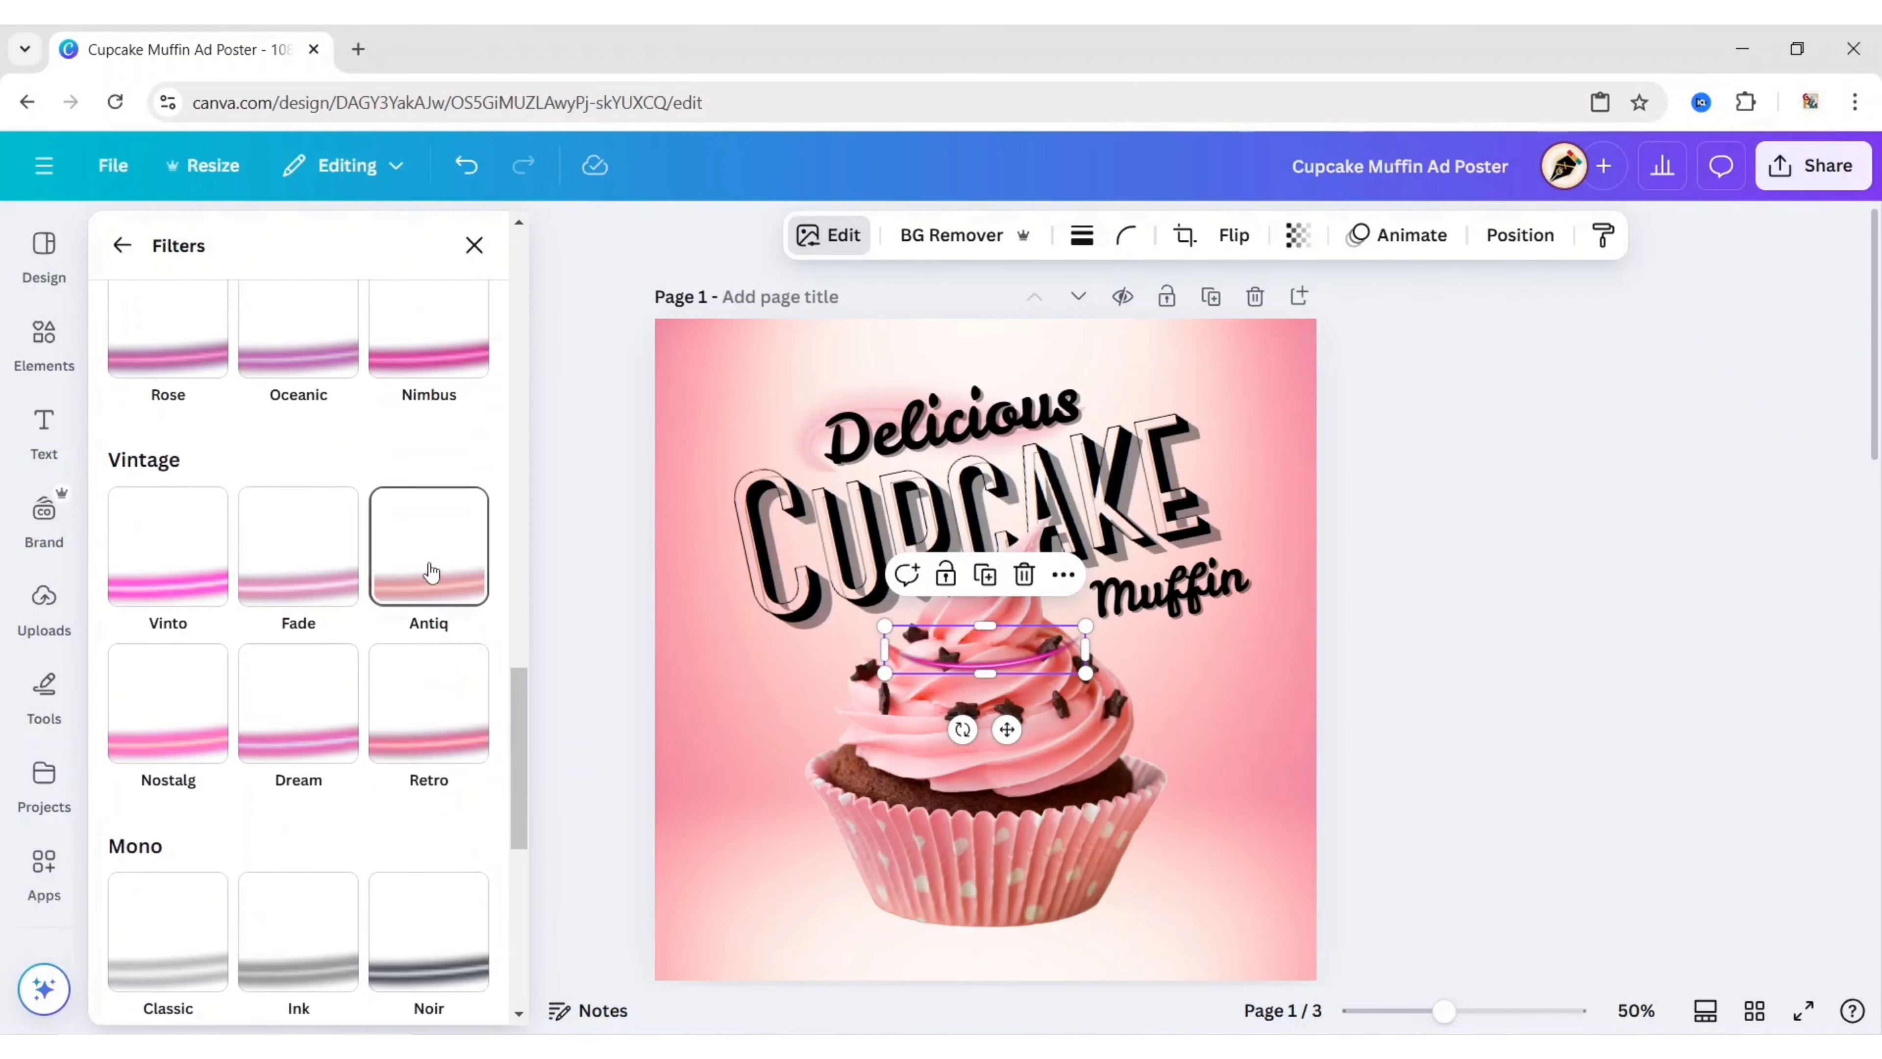
click(434, 565)
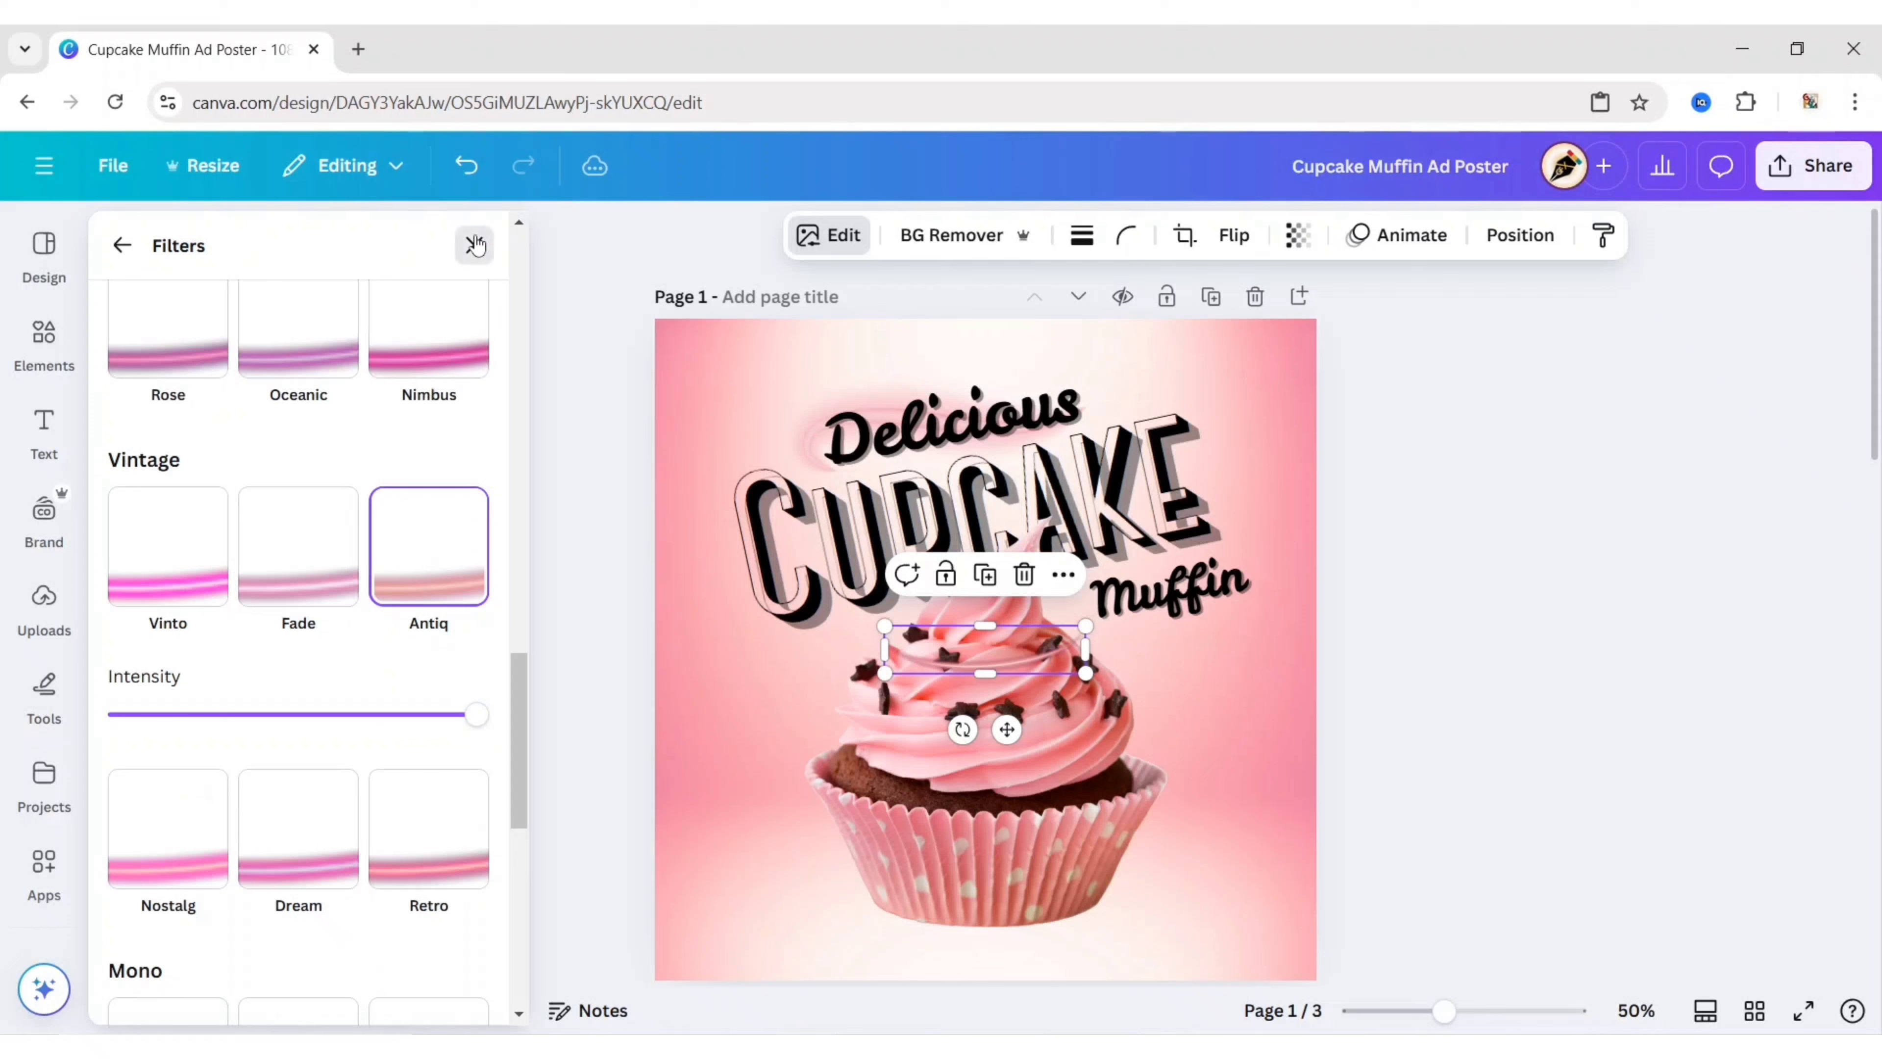
click(475, 245)
Move the filtered curved line onto the "Muffin" heading and layer it behind the text
drag(1009, 732, 1186, 678)
click(1290, 236)
click(362, 431)
click(463, 244)
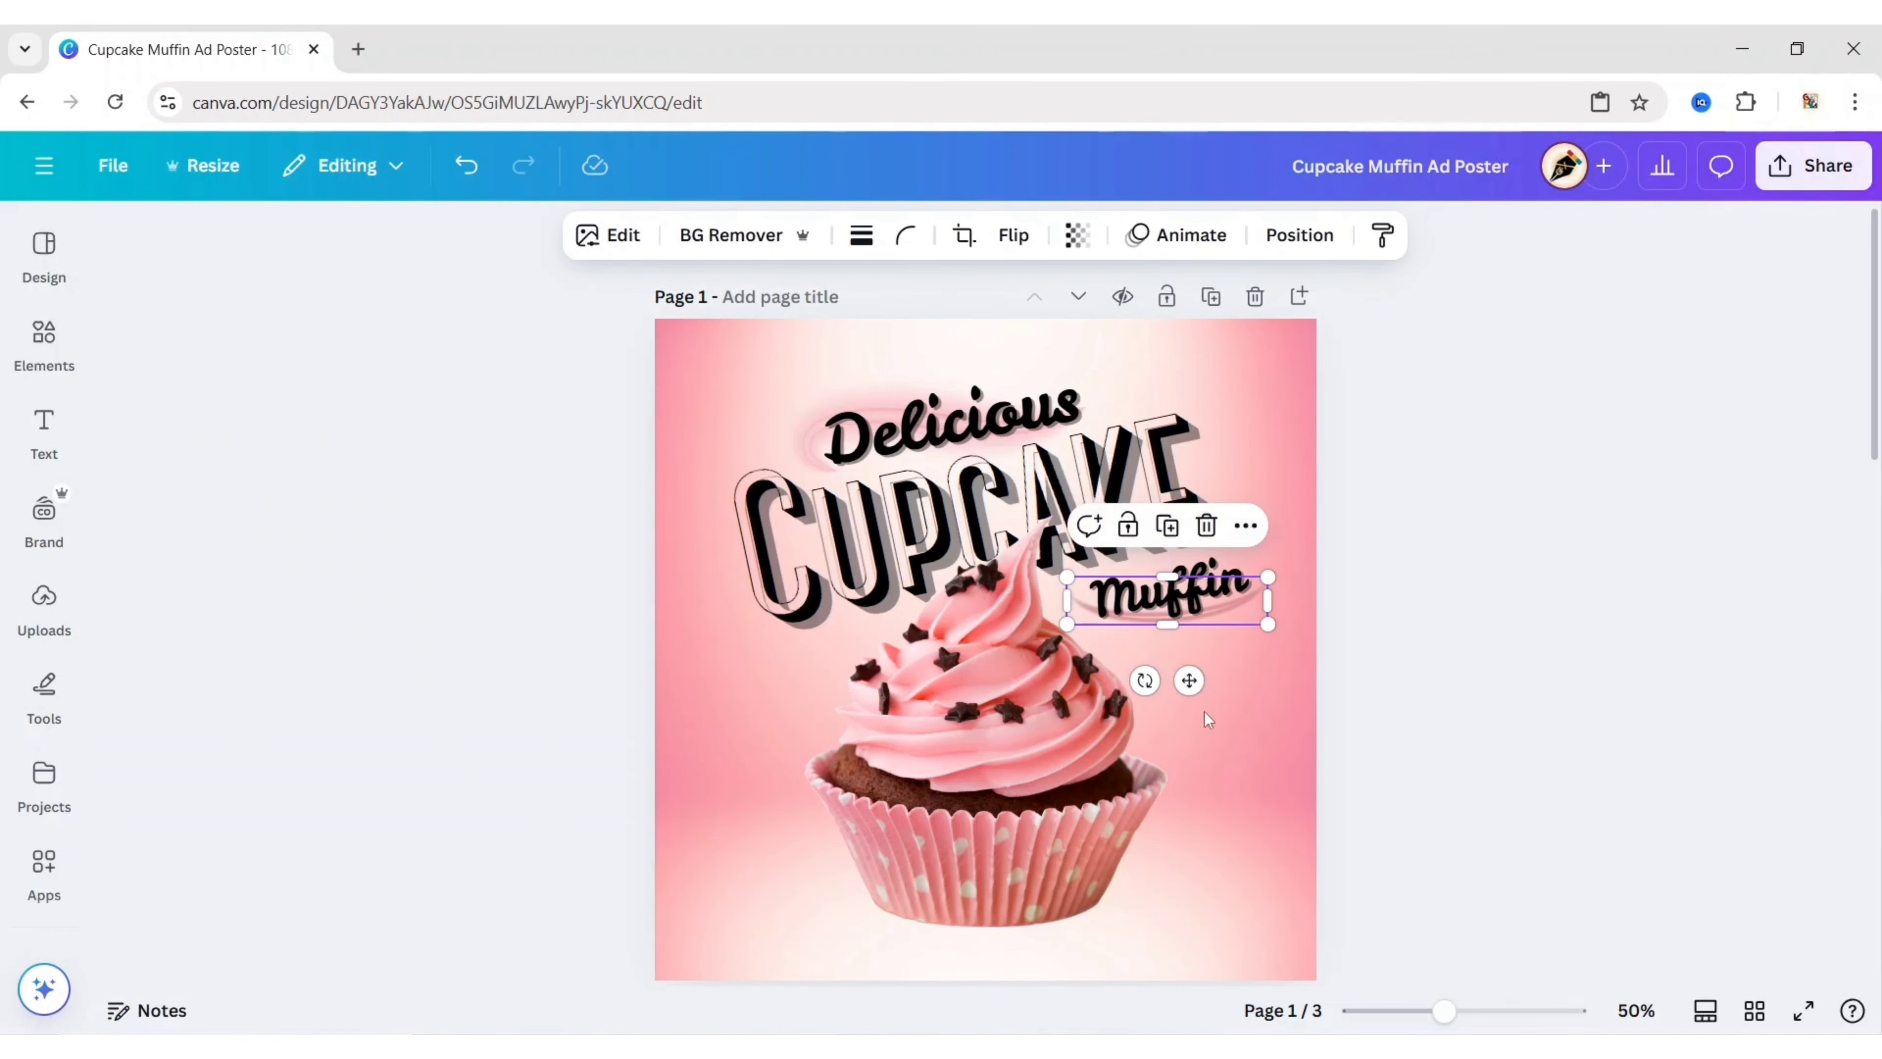
click(1327, 672)
Search the graphics for "wind curve 3d icon" and place the blue wind-lines graphic, slightly tilted, just before the "Delicious" heading
click(60, 360)
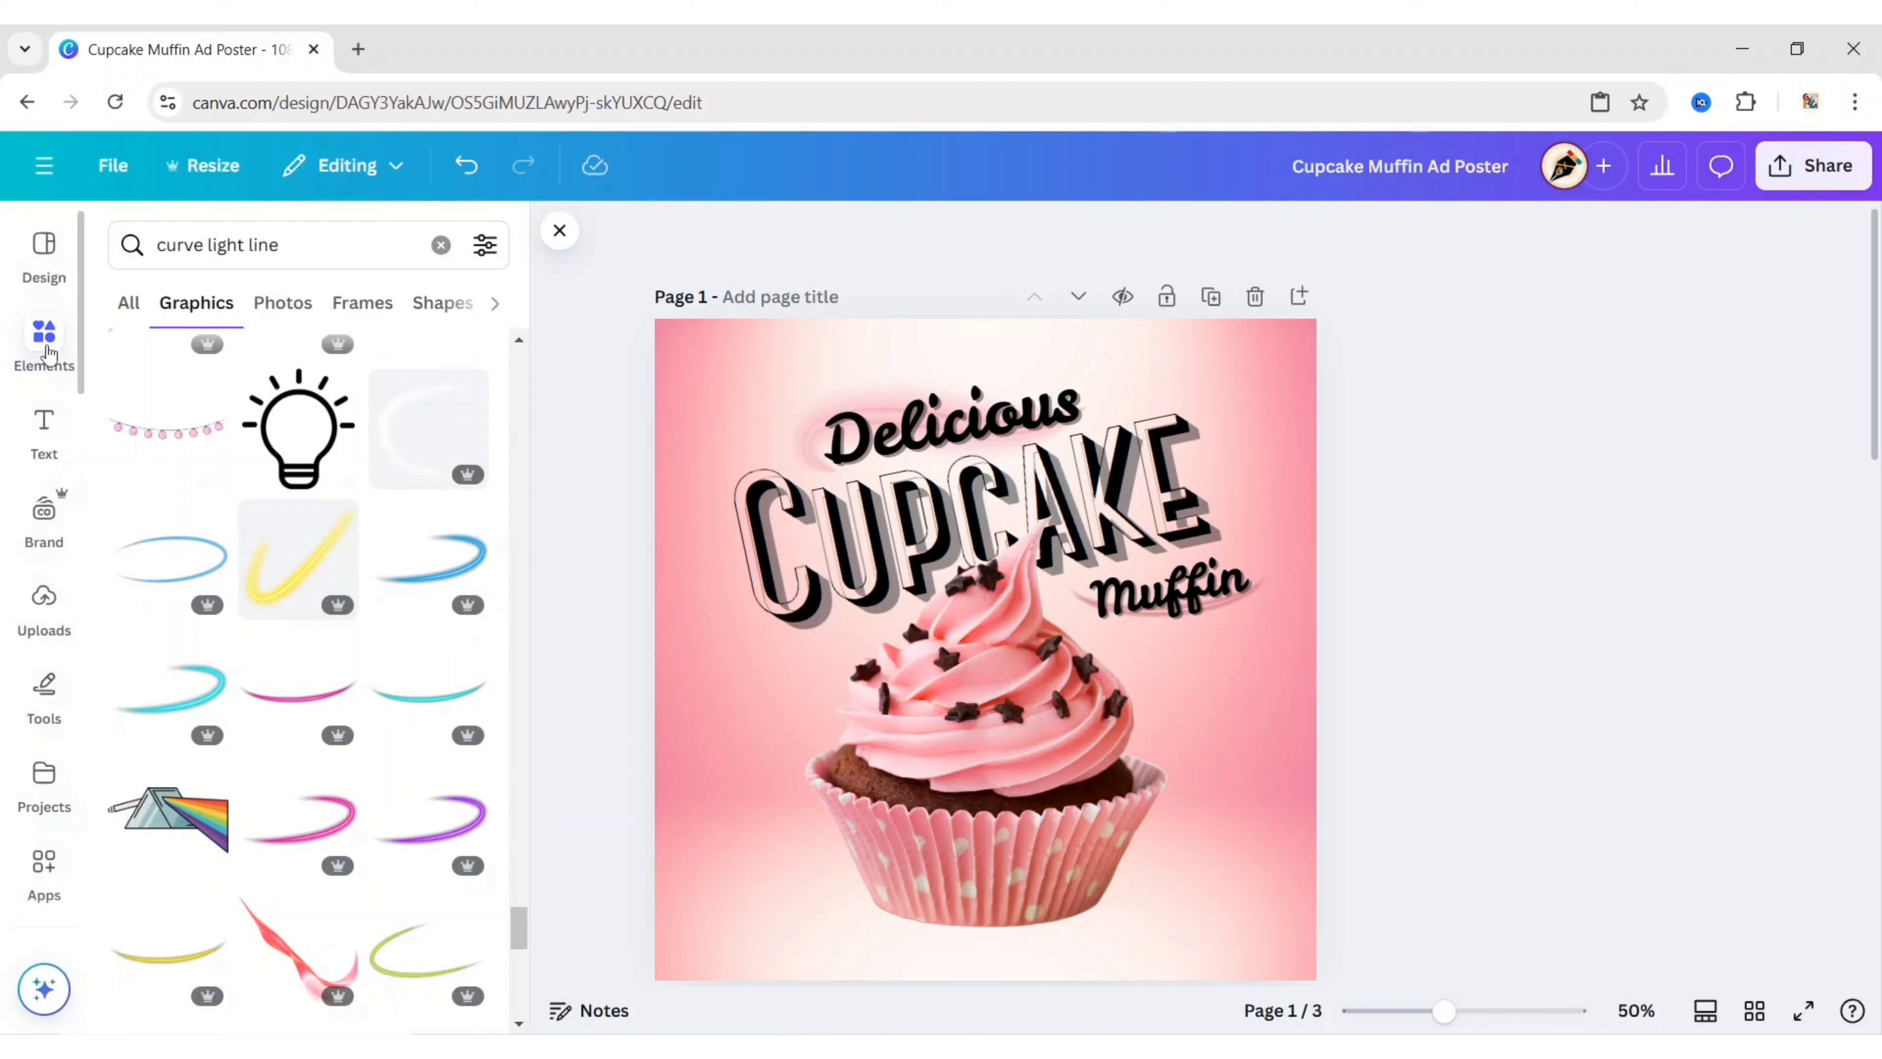
click(441, 244)
text(wi)
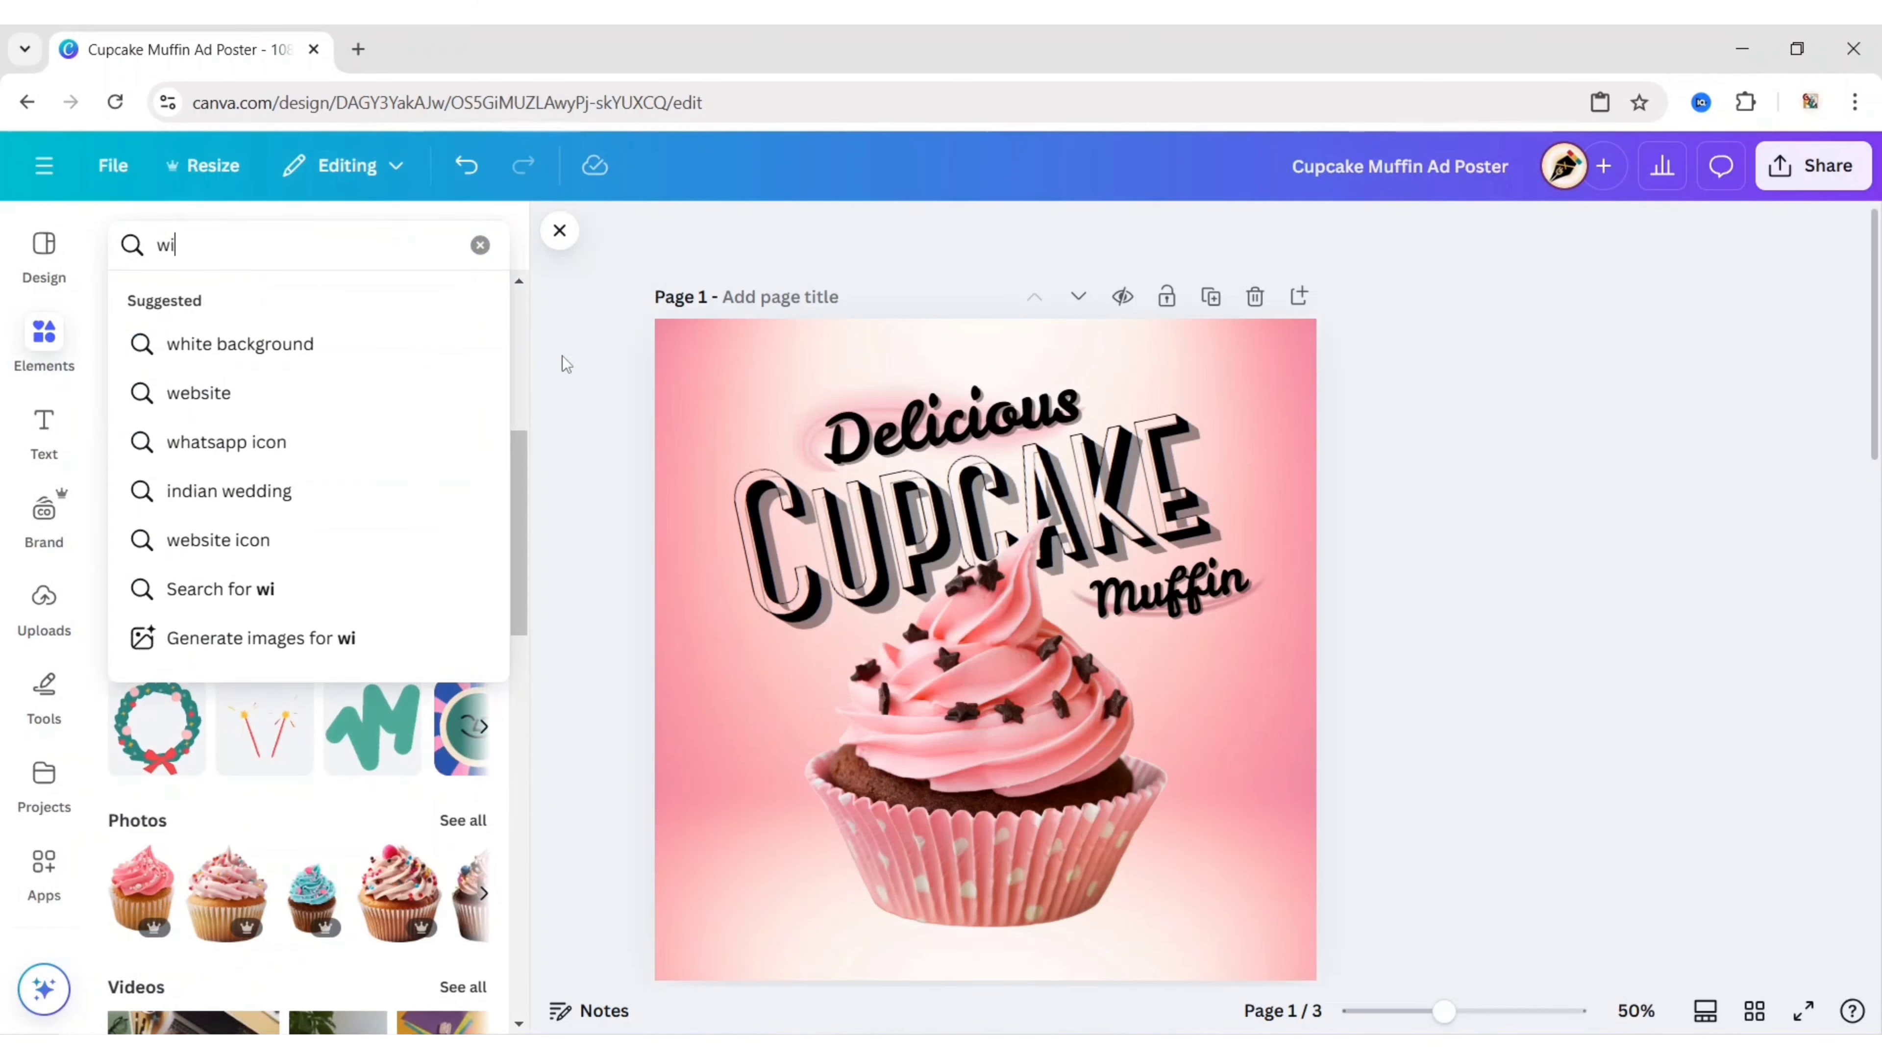
text(nd curve 3d icon)
key(Return)
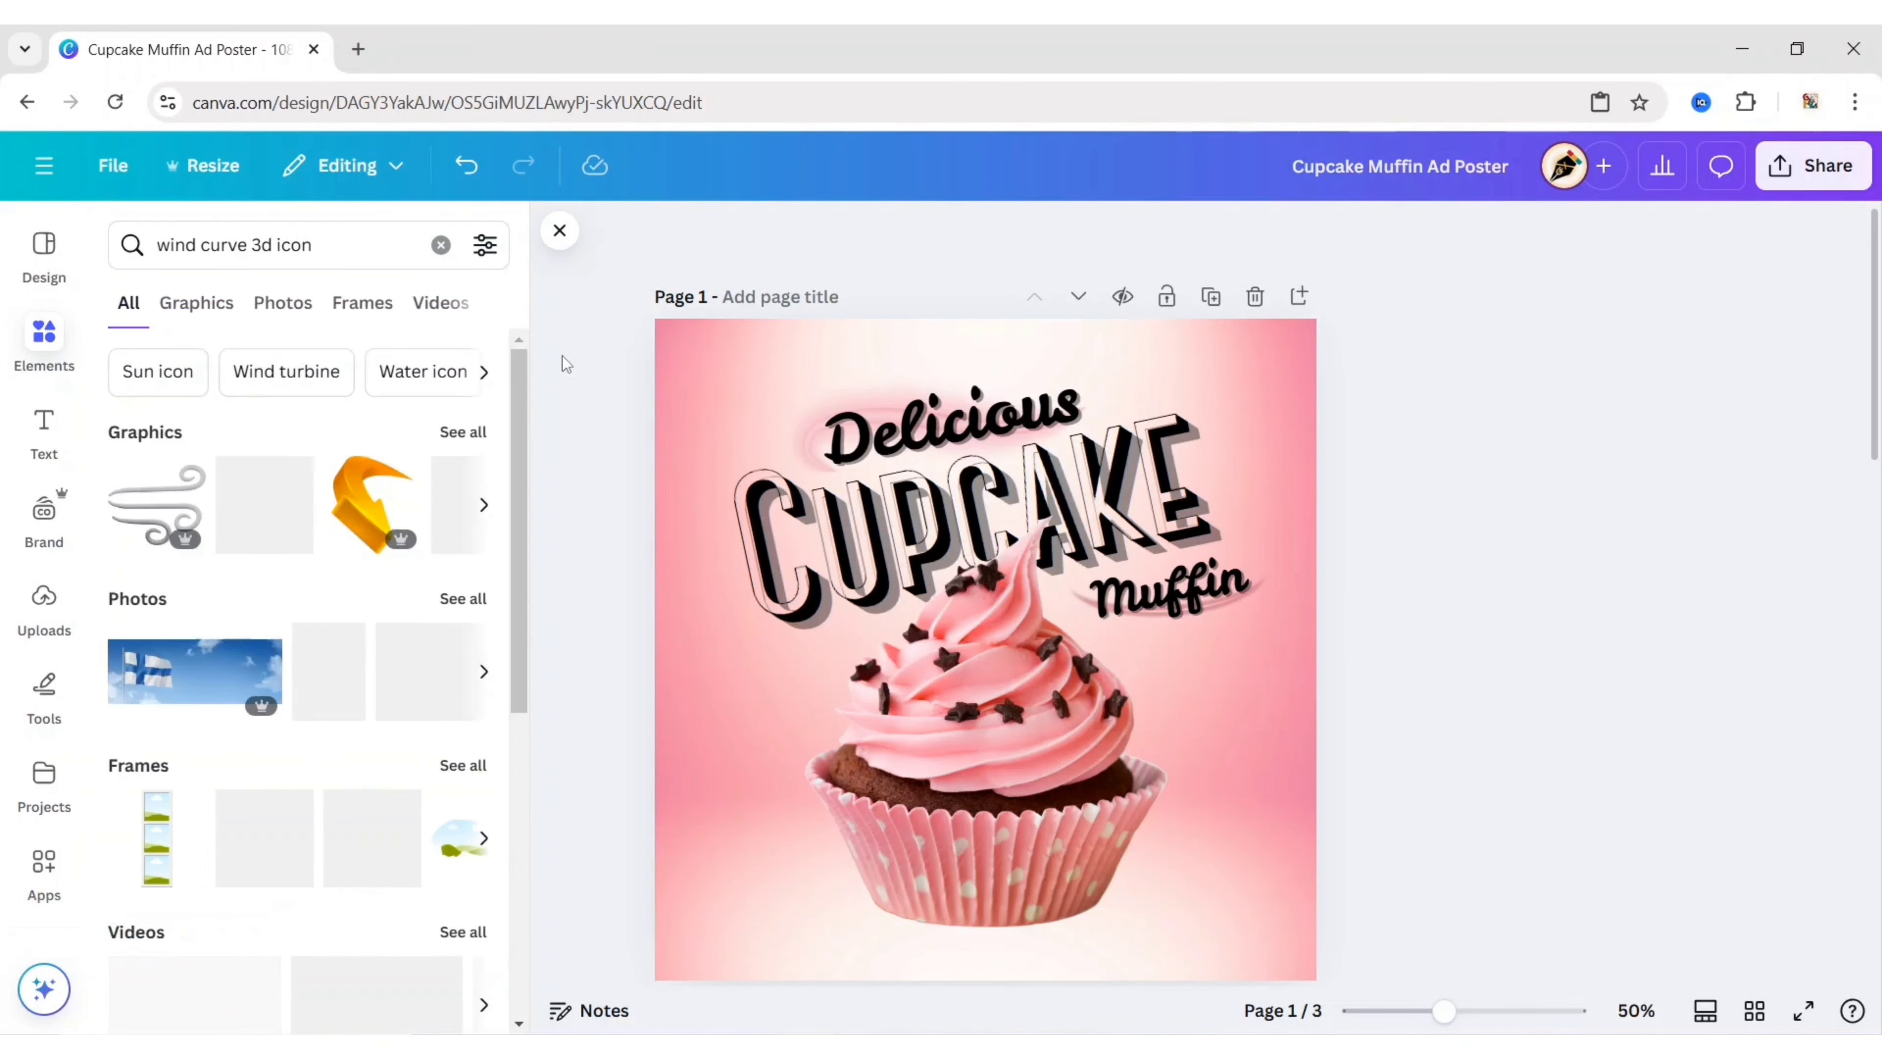
click(217, 306)
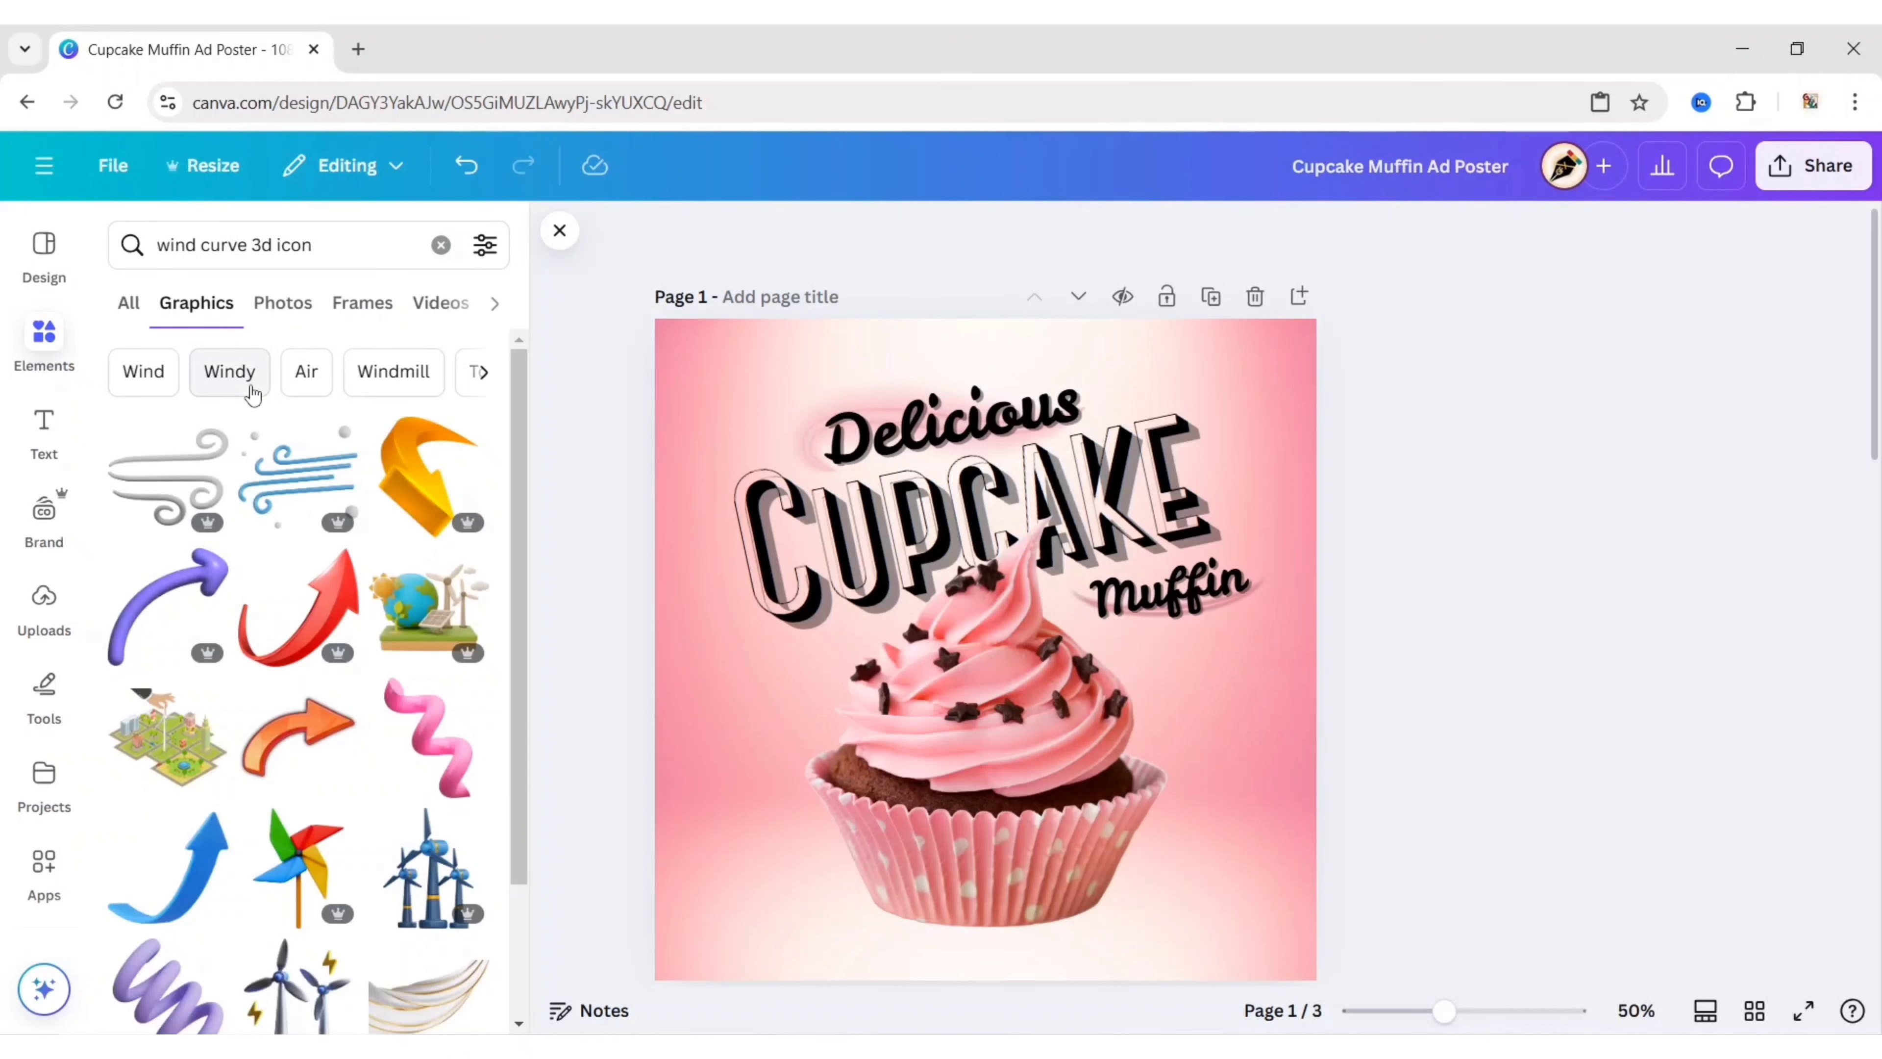
click(299, 480)
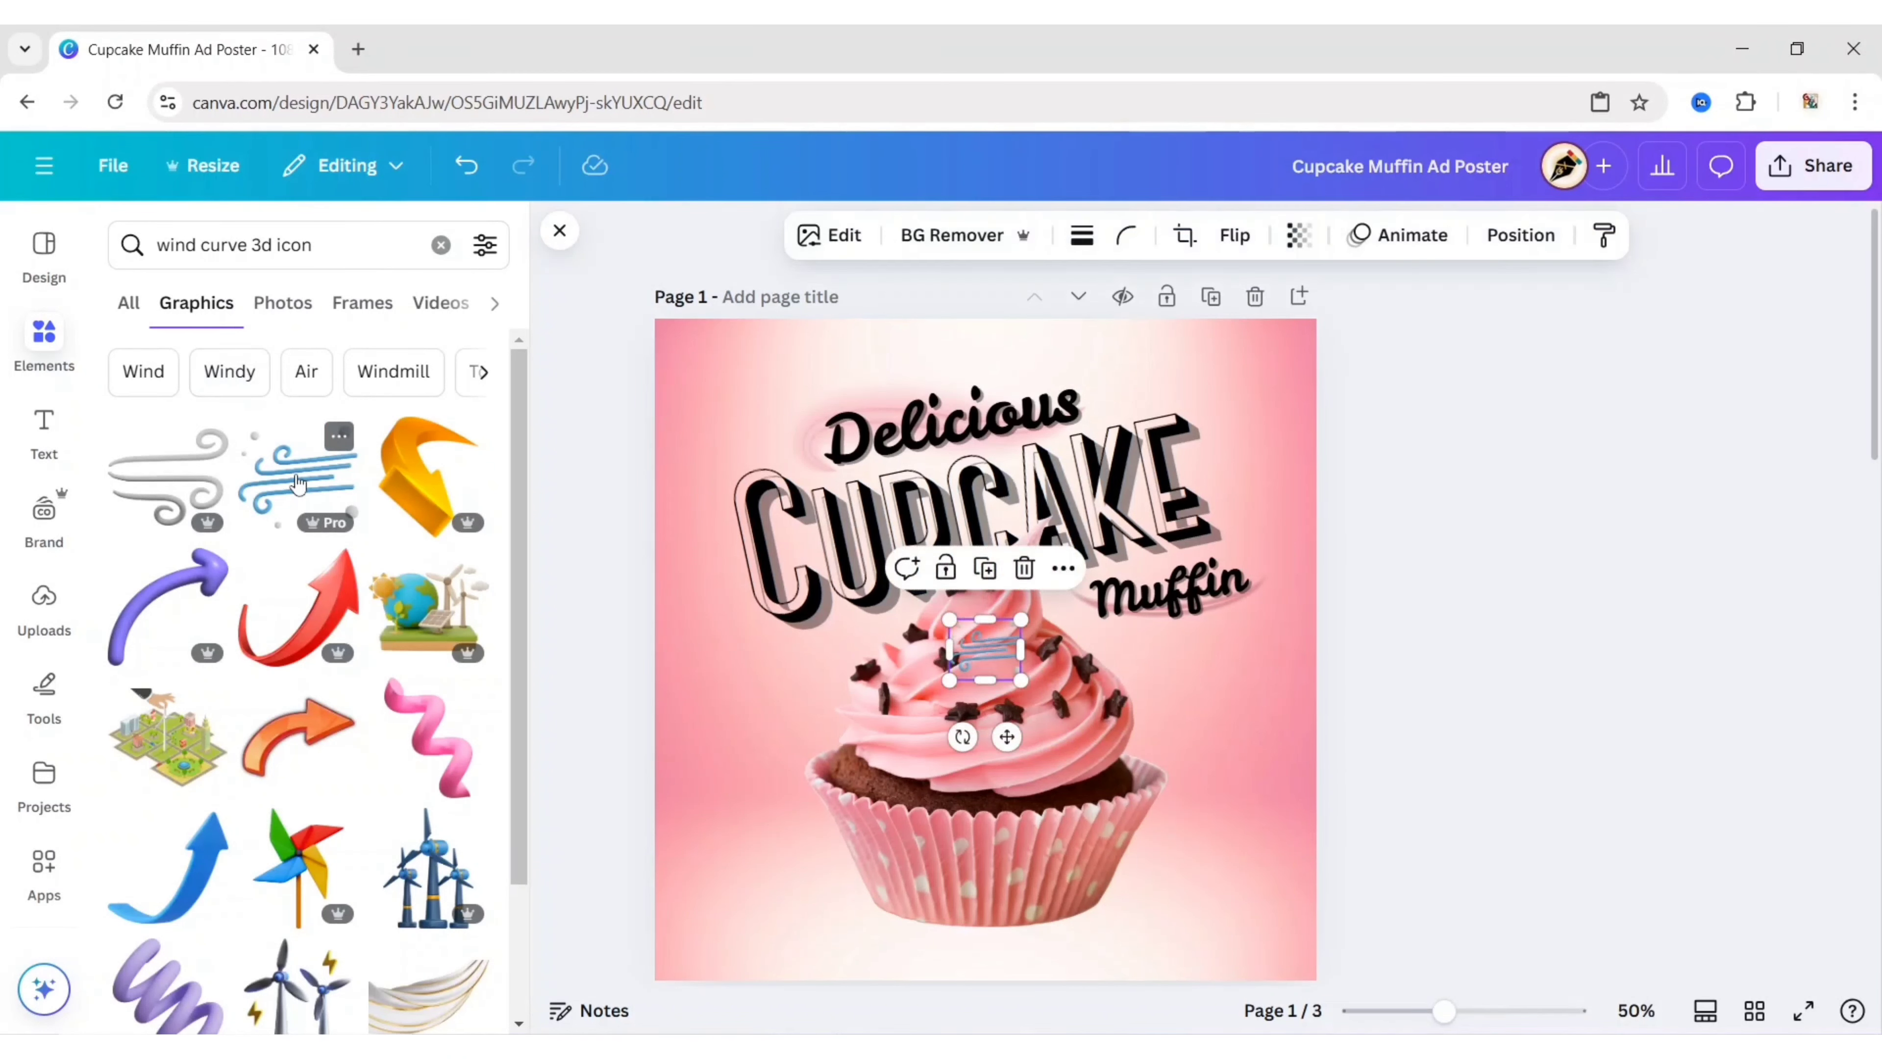
click(559, 235)
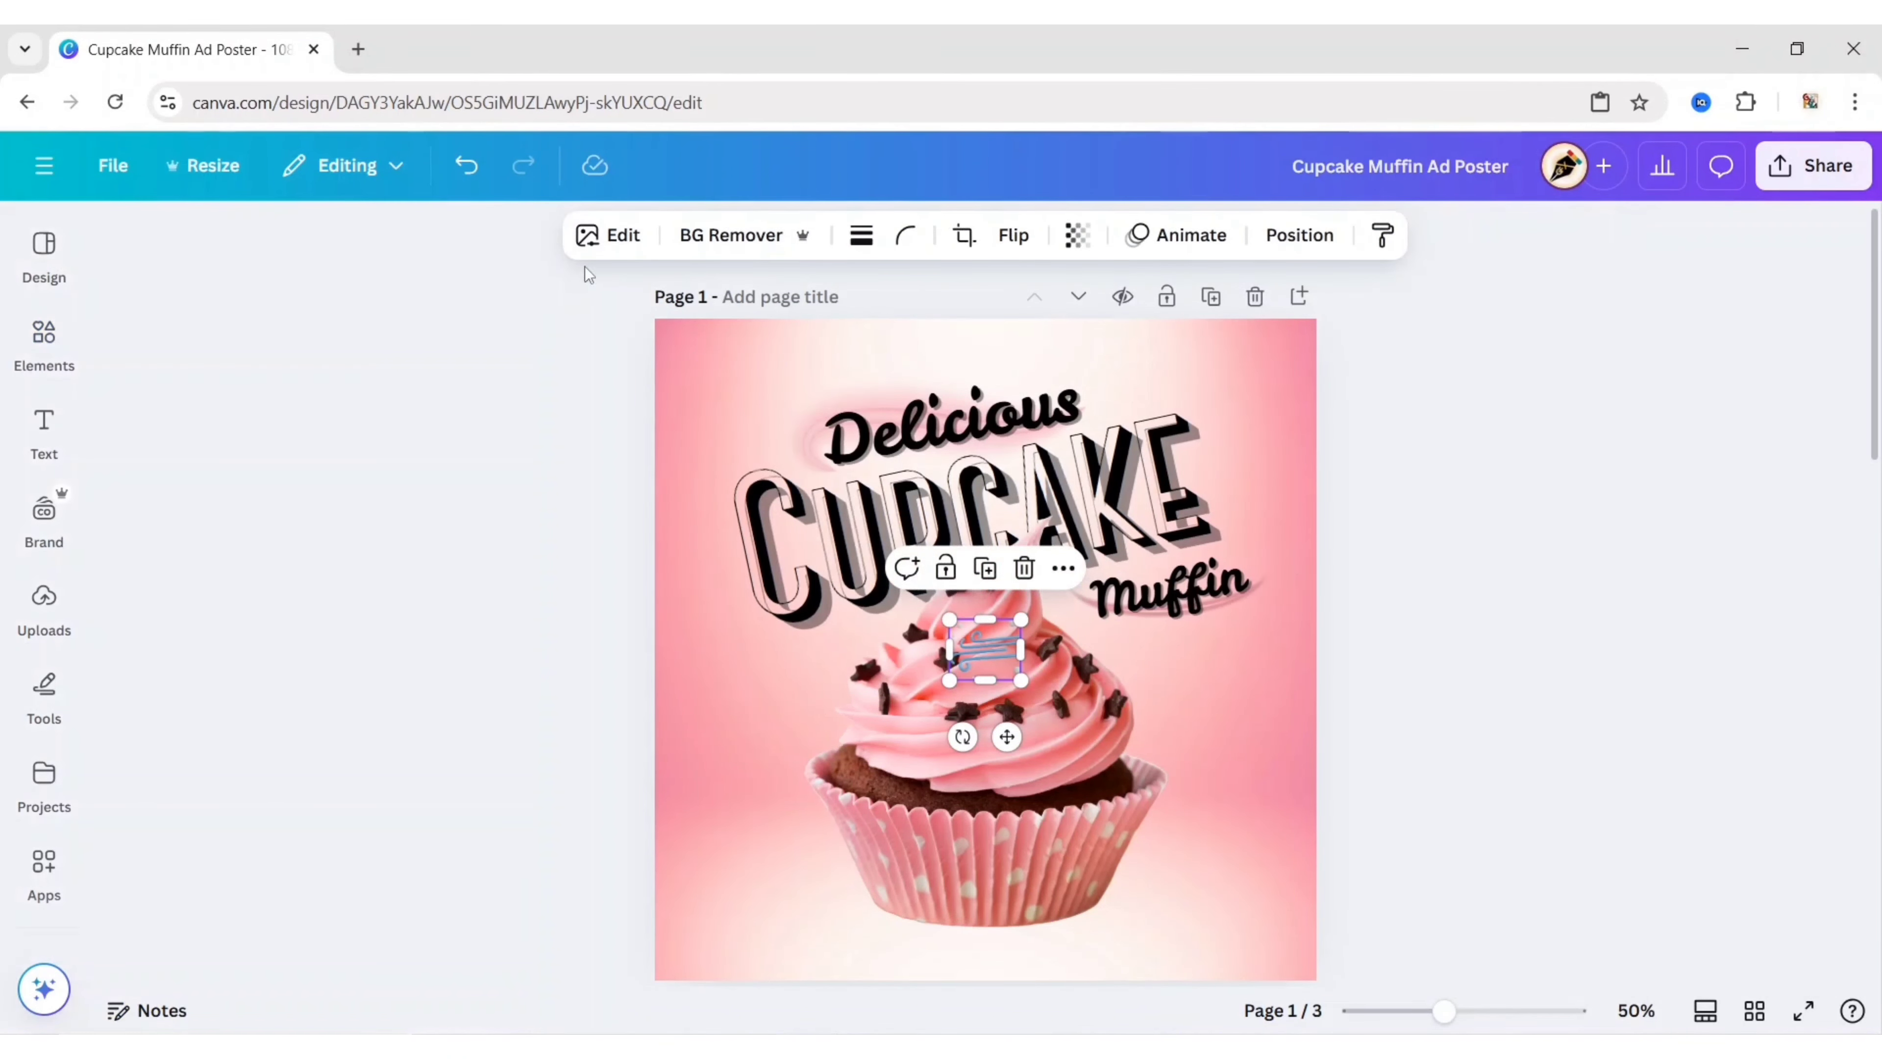
drag(1008, 738, 738, 521)
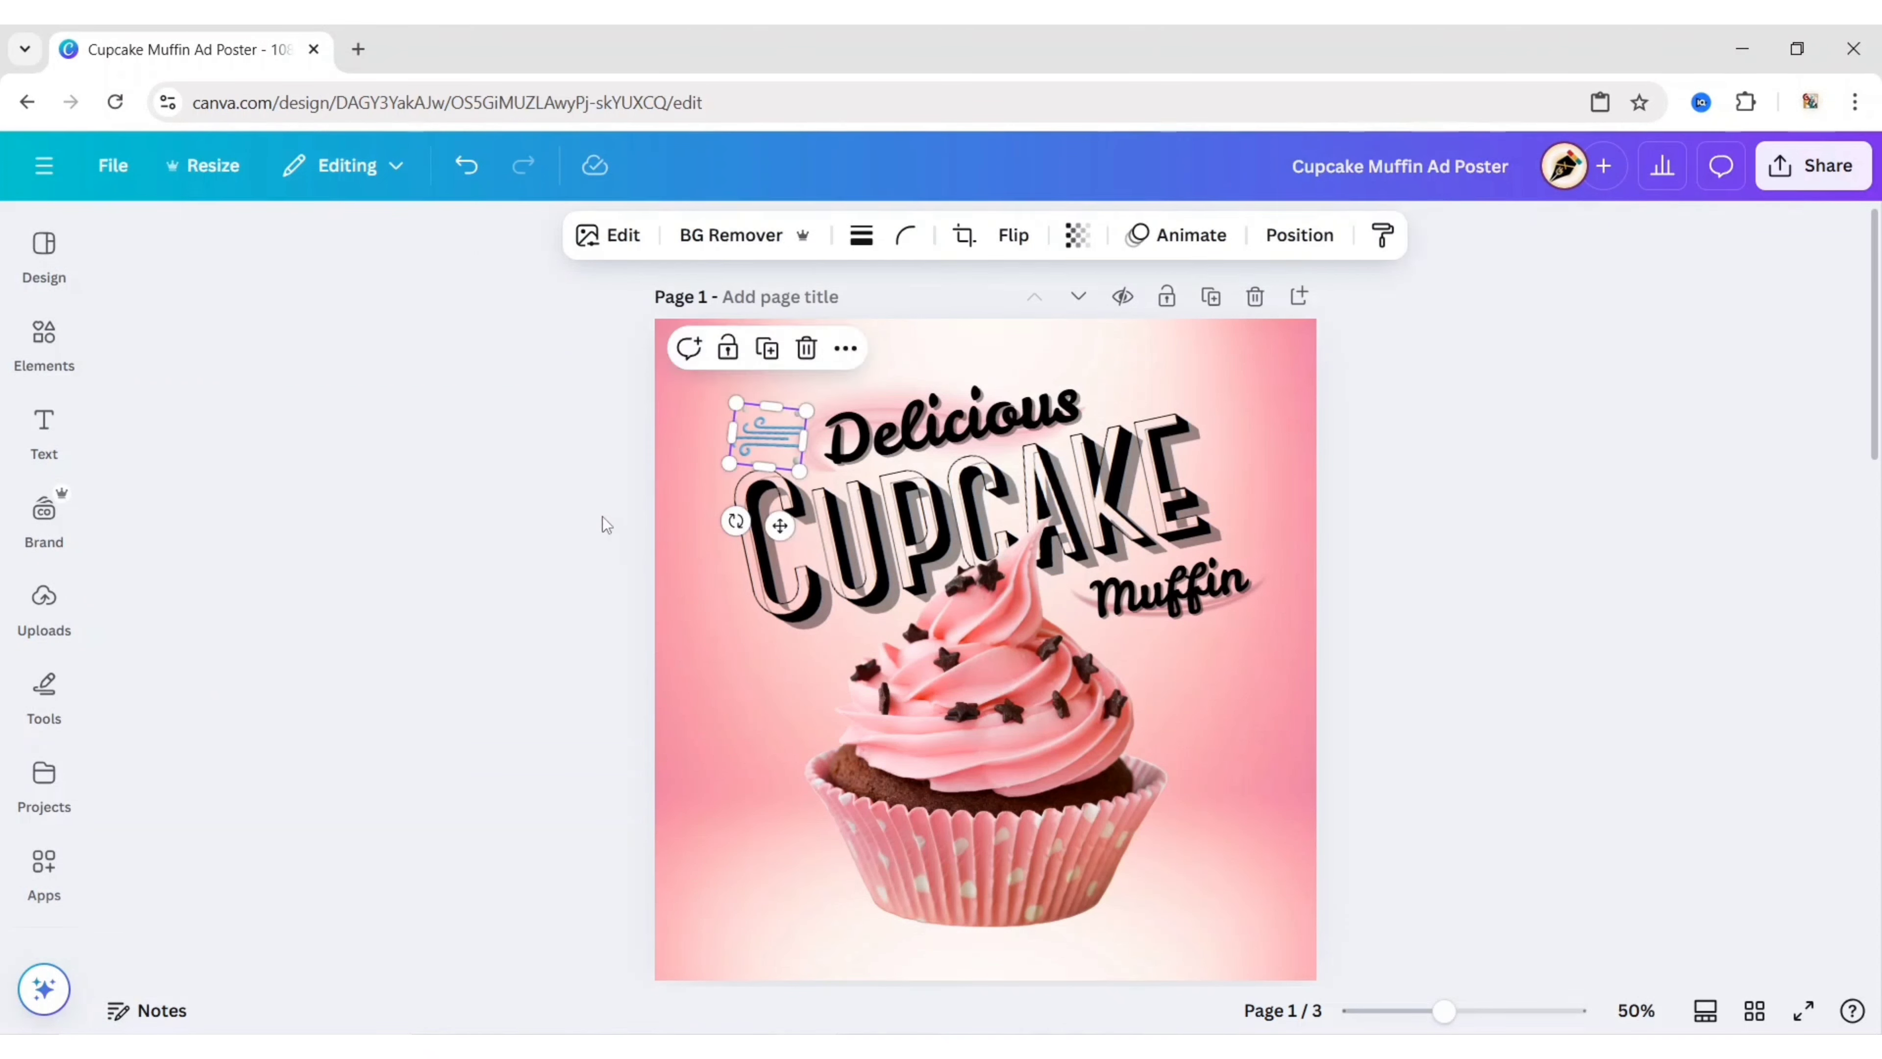
Apply the Blush duotone effect to the wind graphic beside "Delicious" and adjust its placement slightly to the left
click(619, 252)
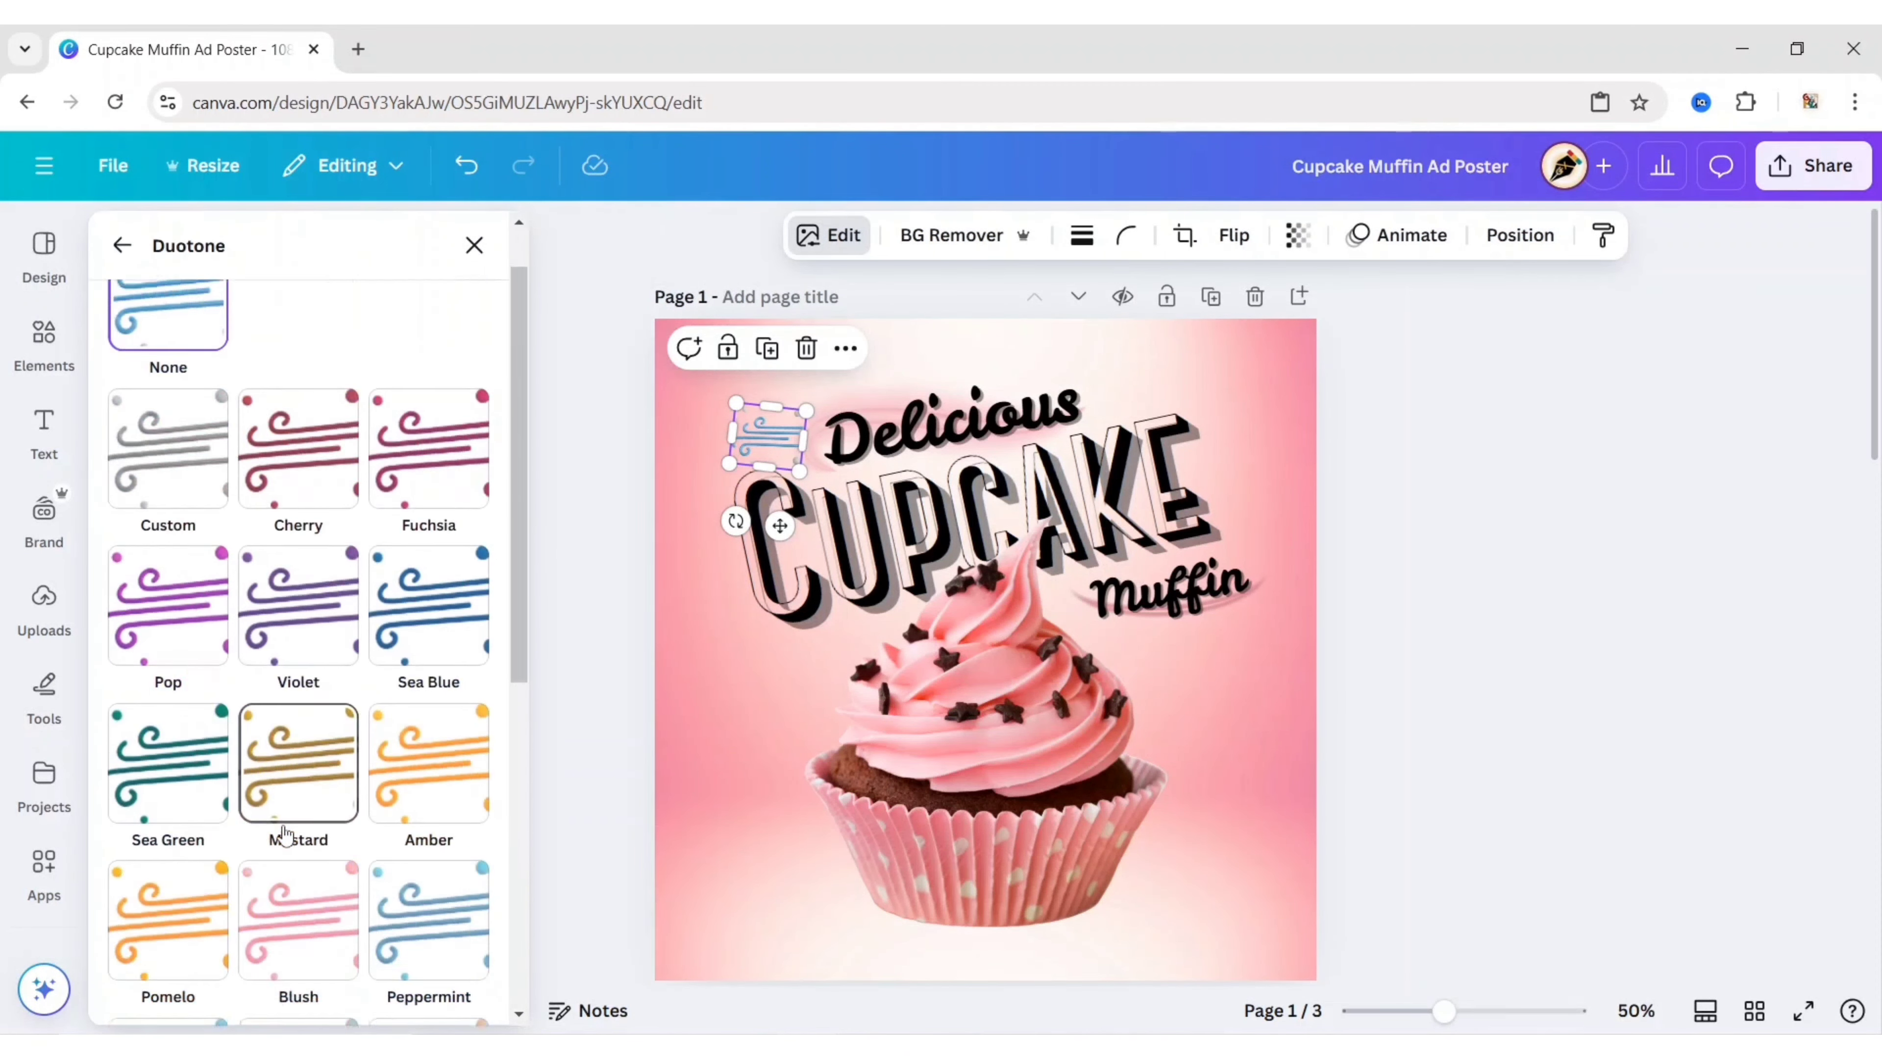
scroll(302, 745, down, 5)
click(307, 638)
click(122, 246)
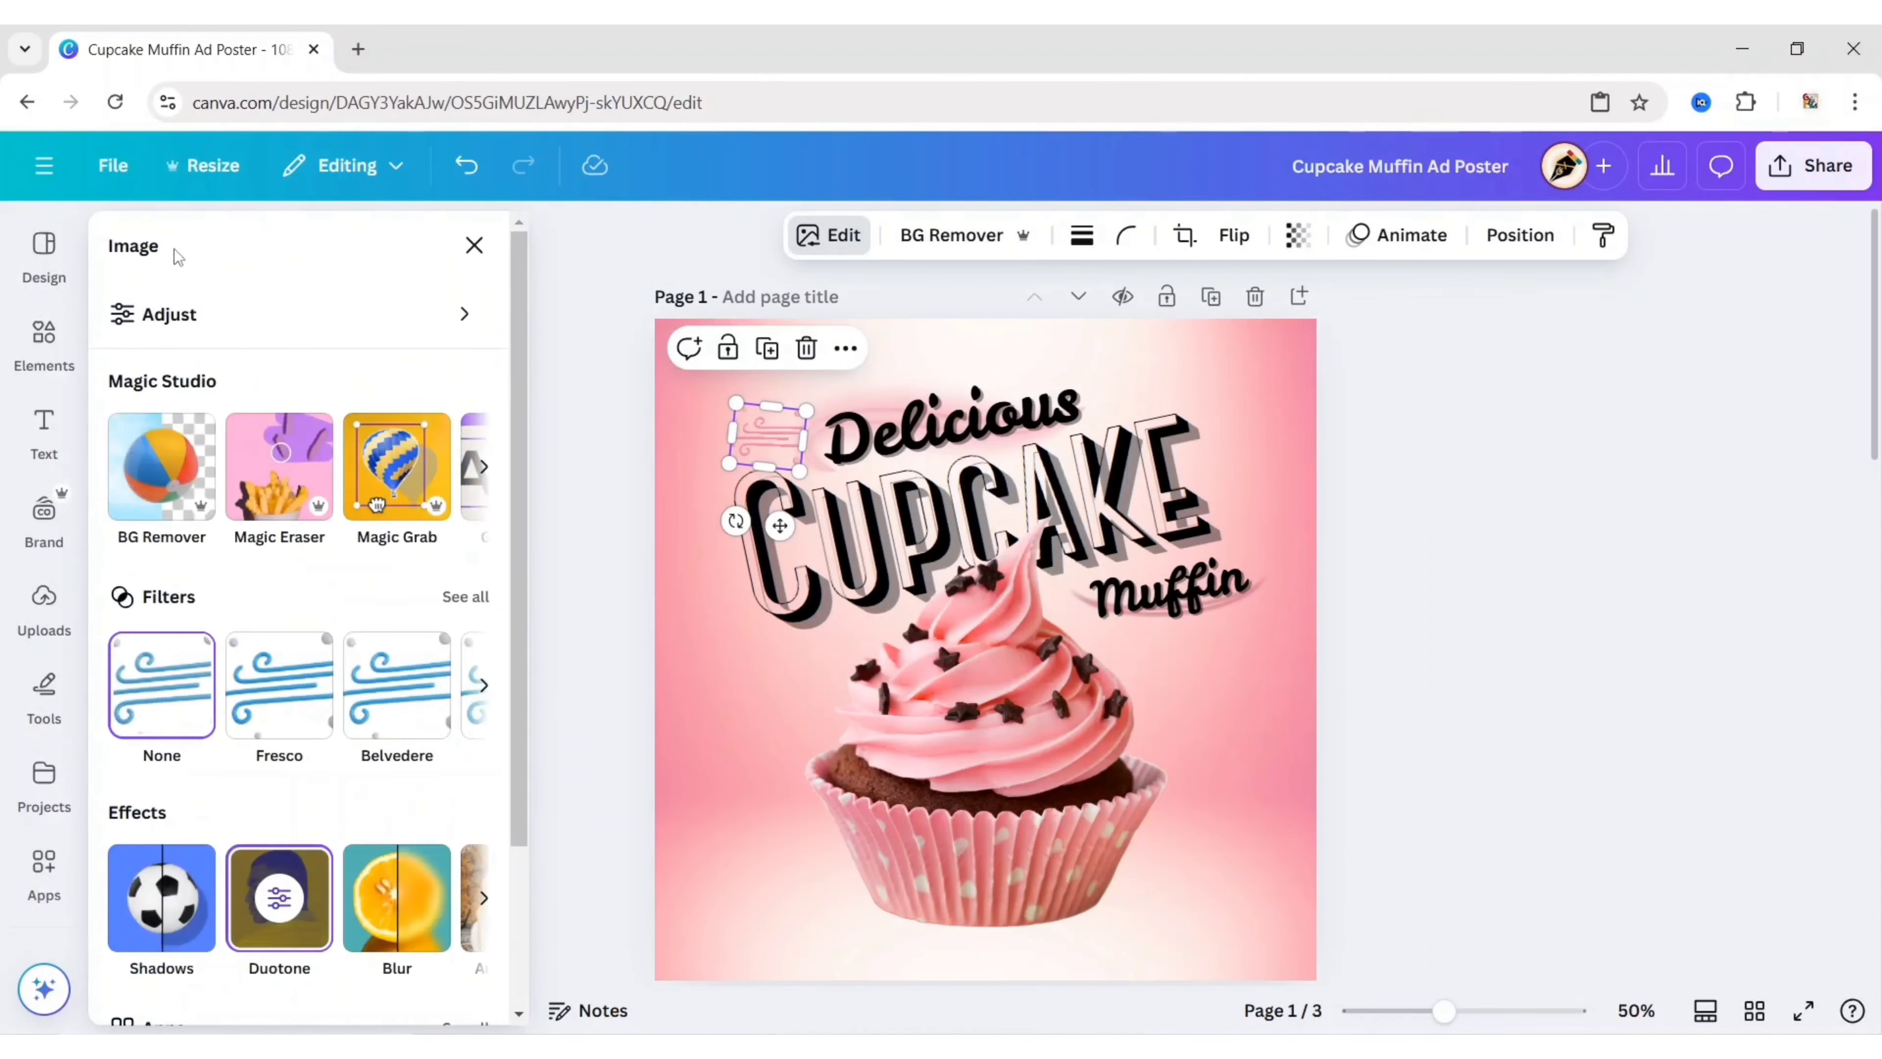
click(474, 245)
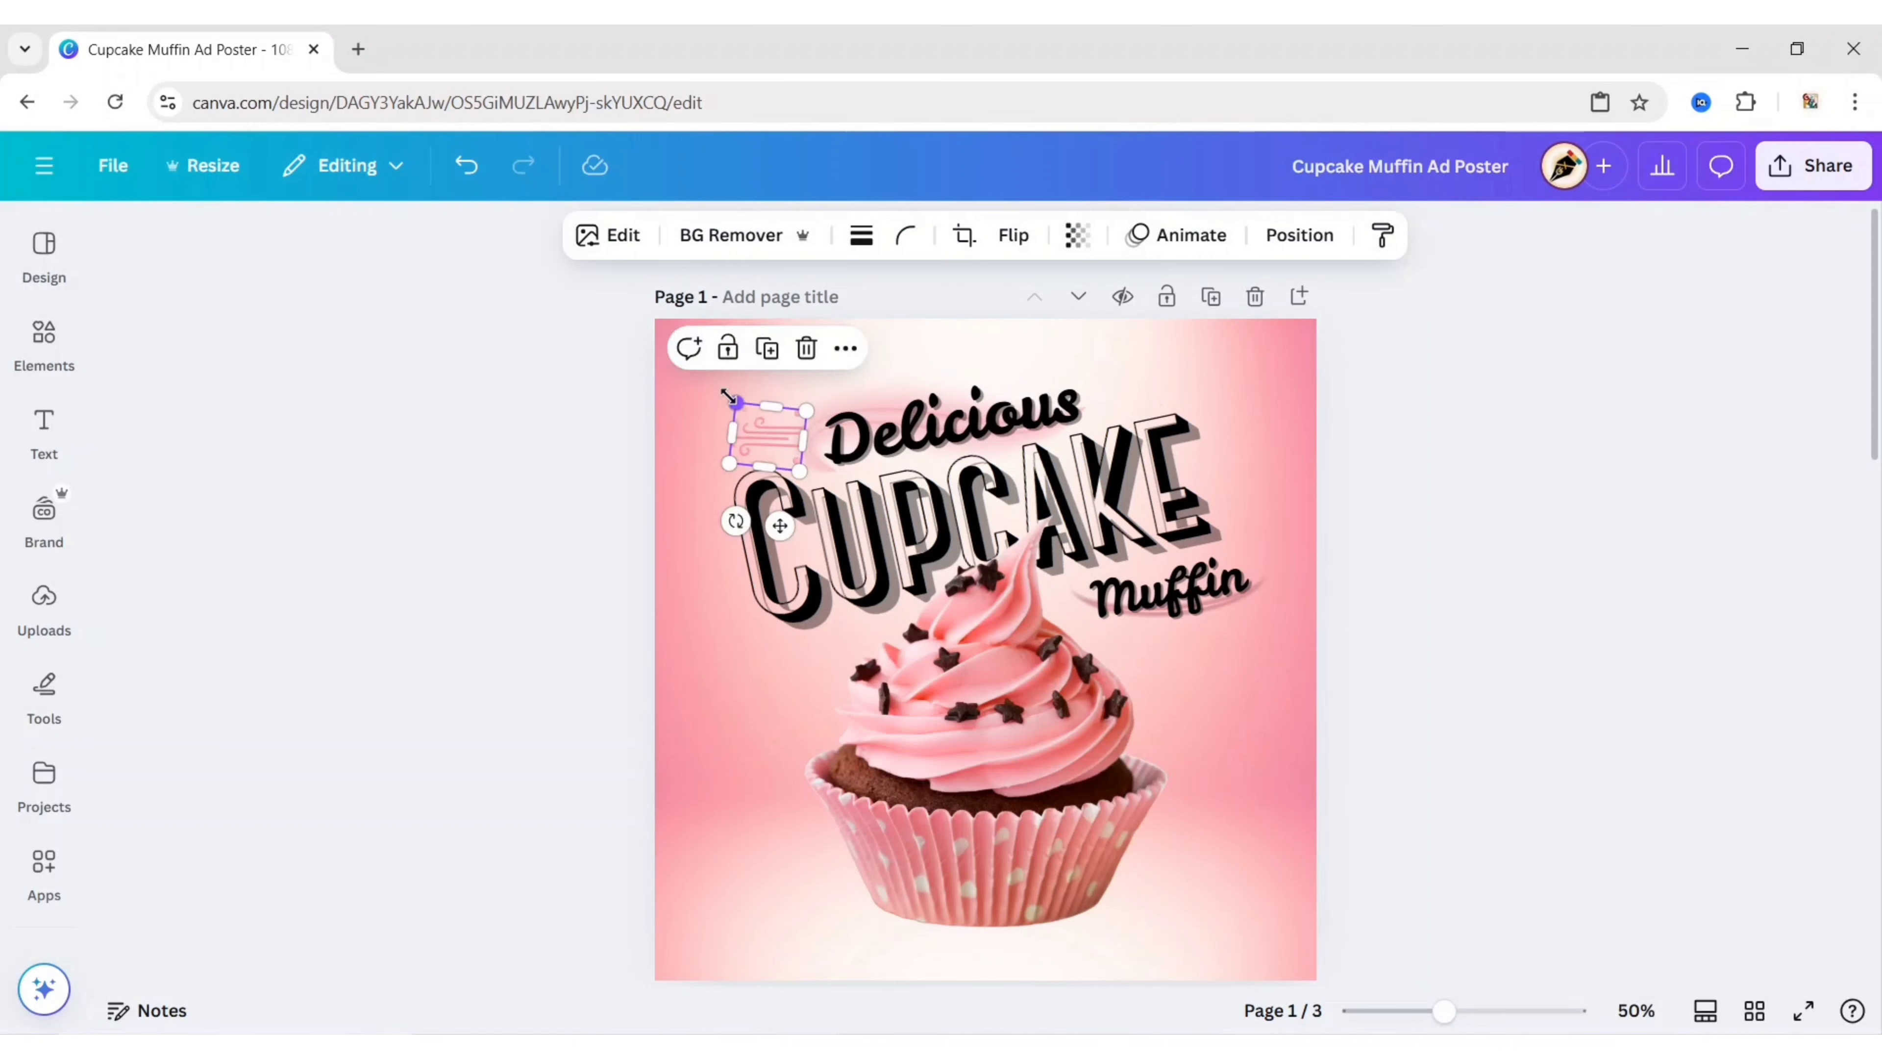
key(shift+Left)
key(shift+Left)
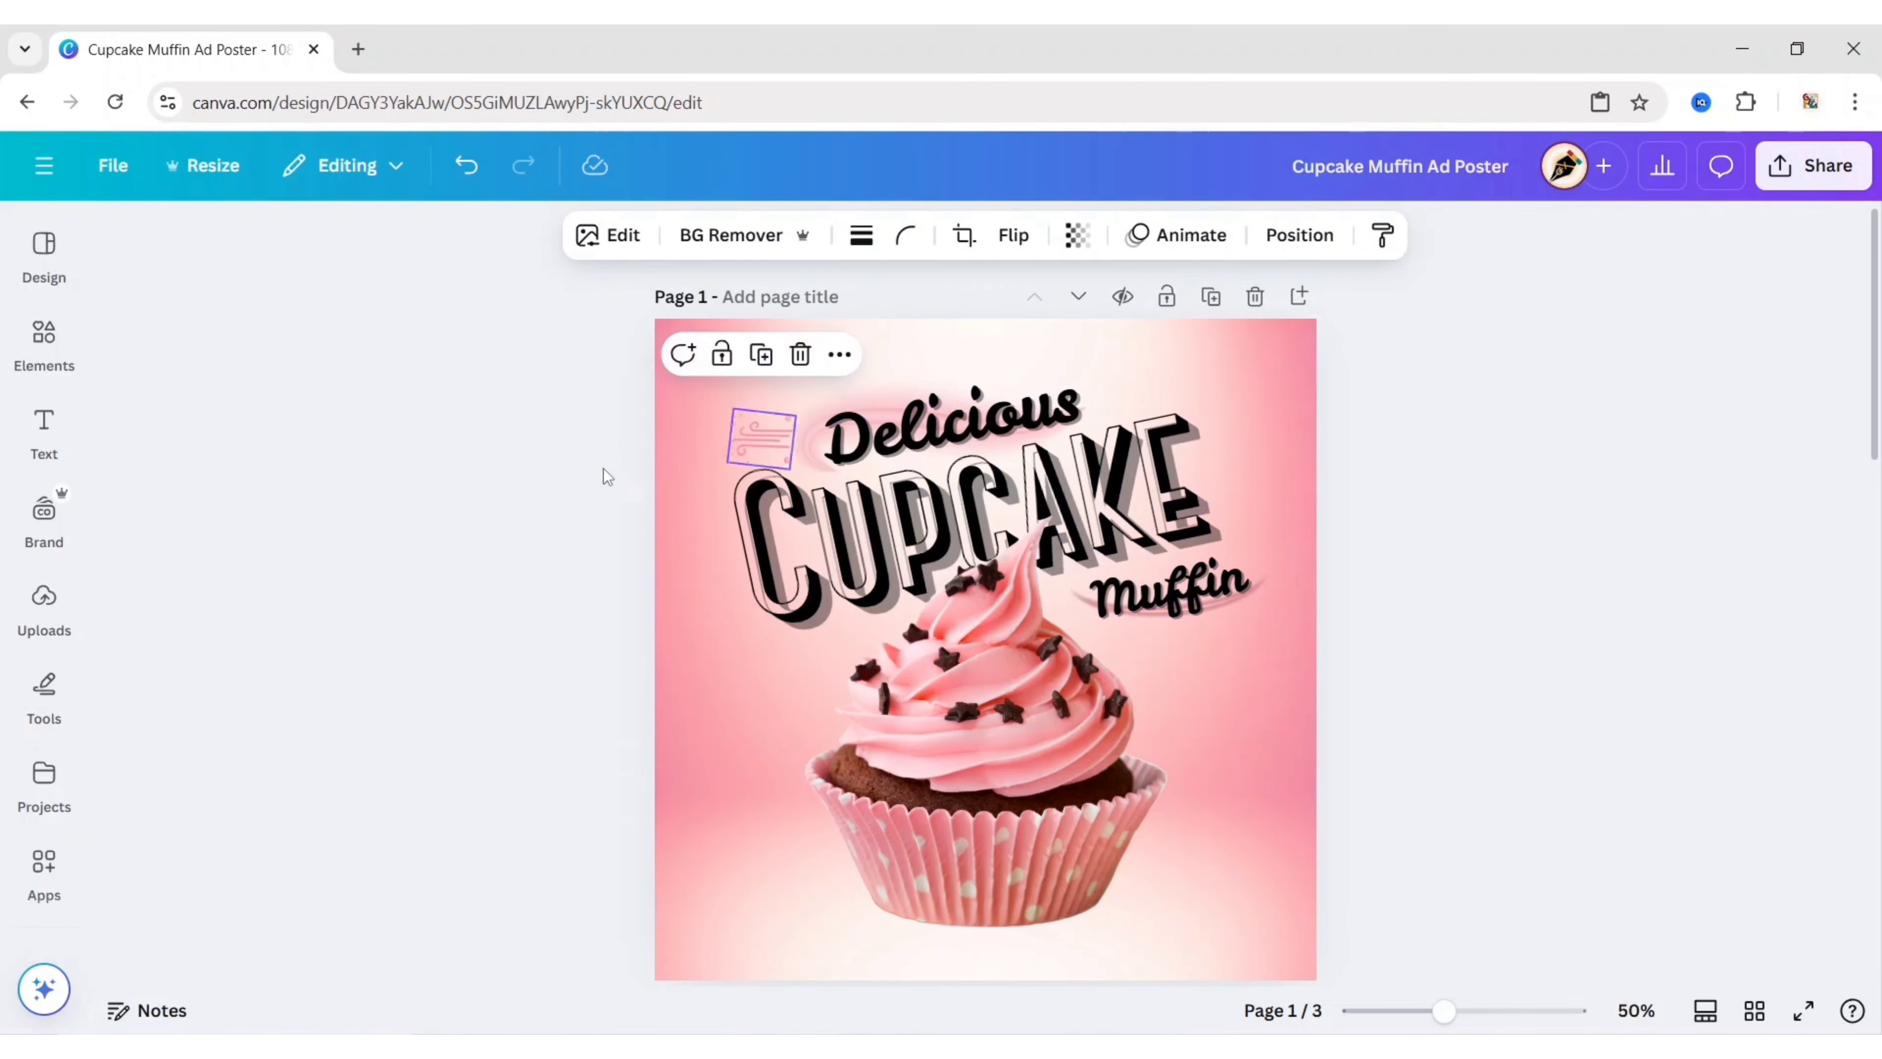
Duplicate the pink wind graphic to the end of the "Delicious" heading and flip the copy horizontally
click(757, 354)
drag(772, 445, 1111, 385)
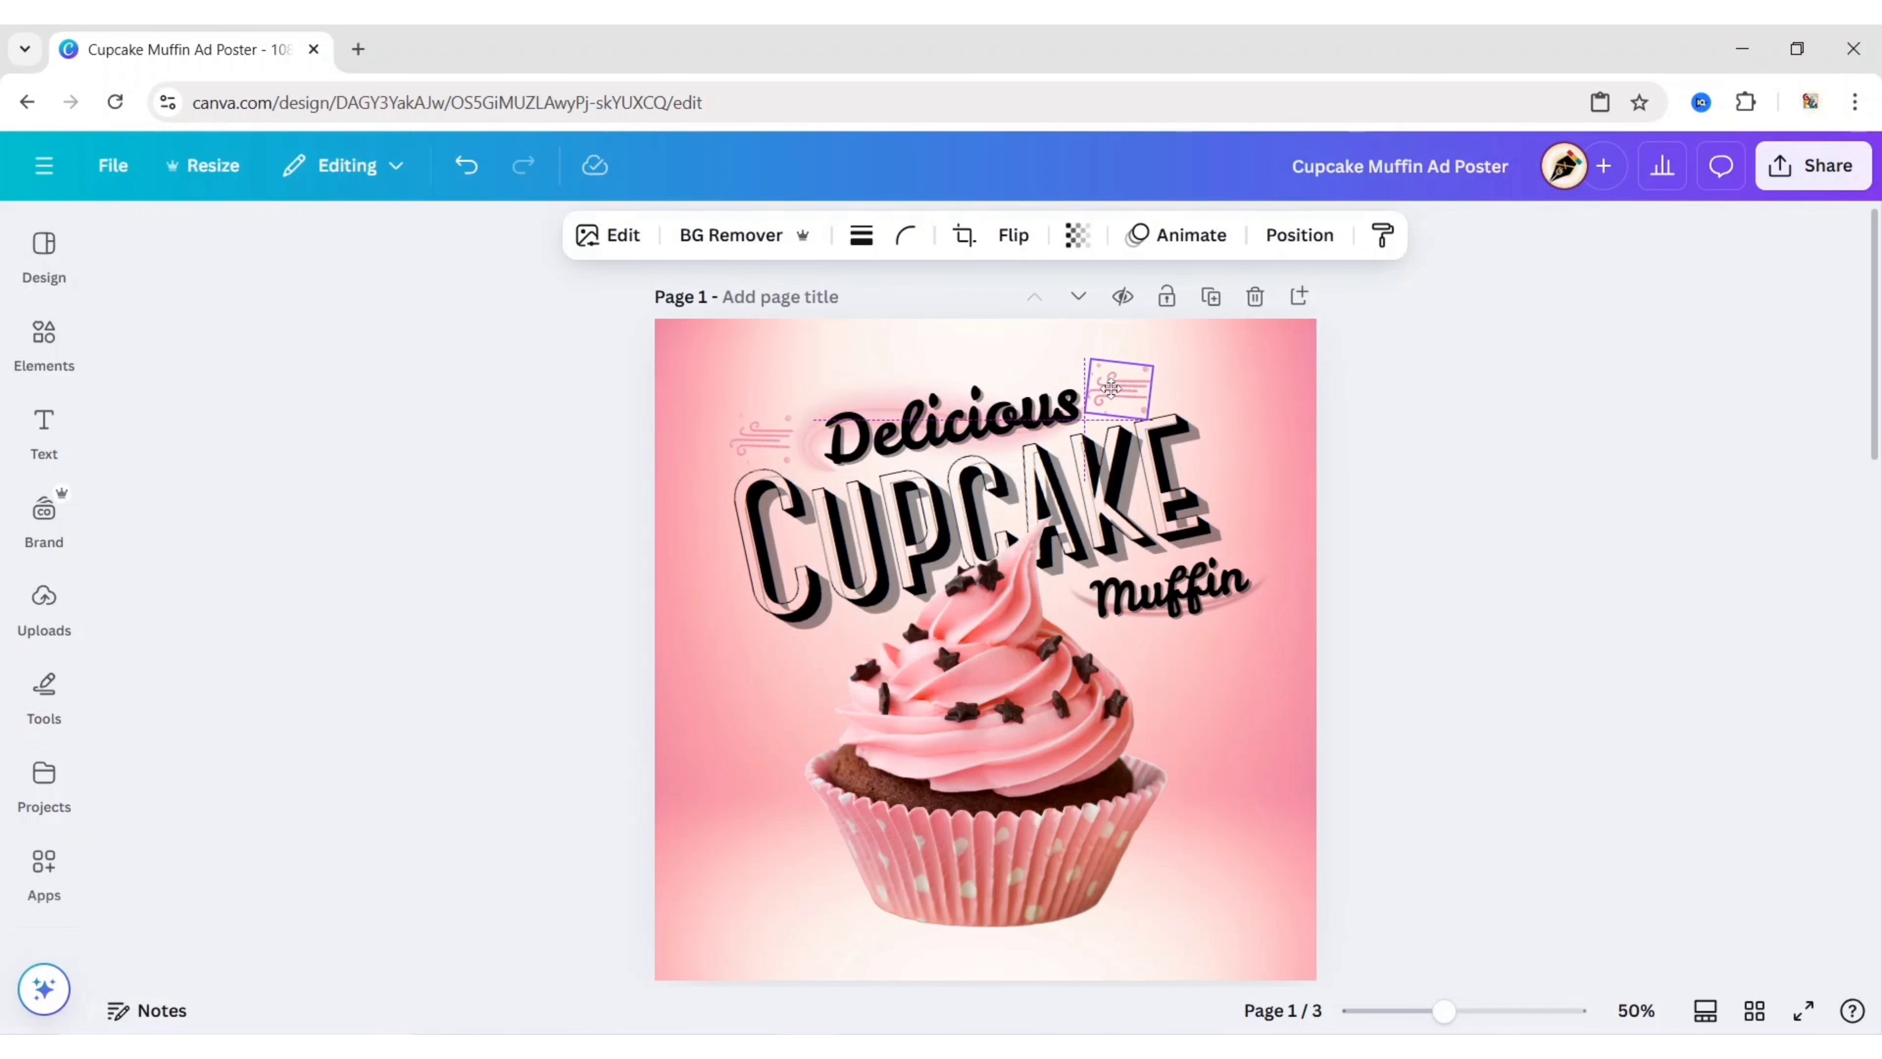
click(1014, 235)
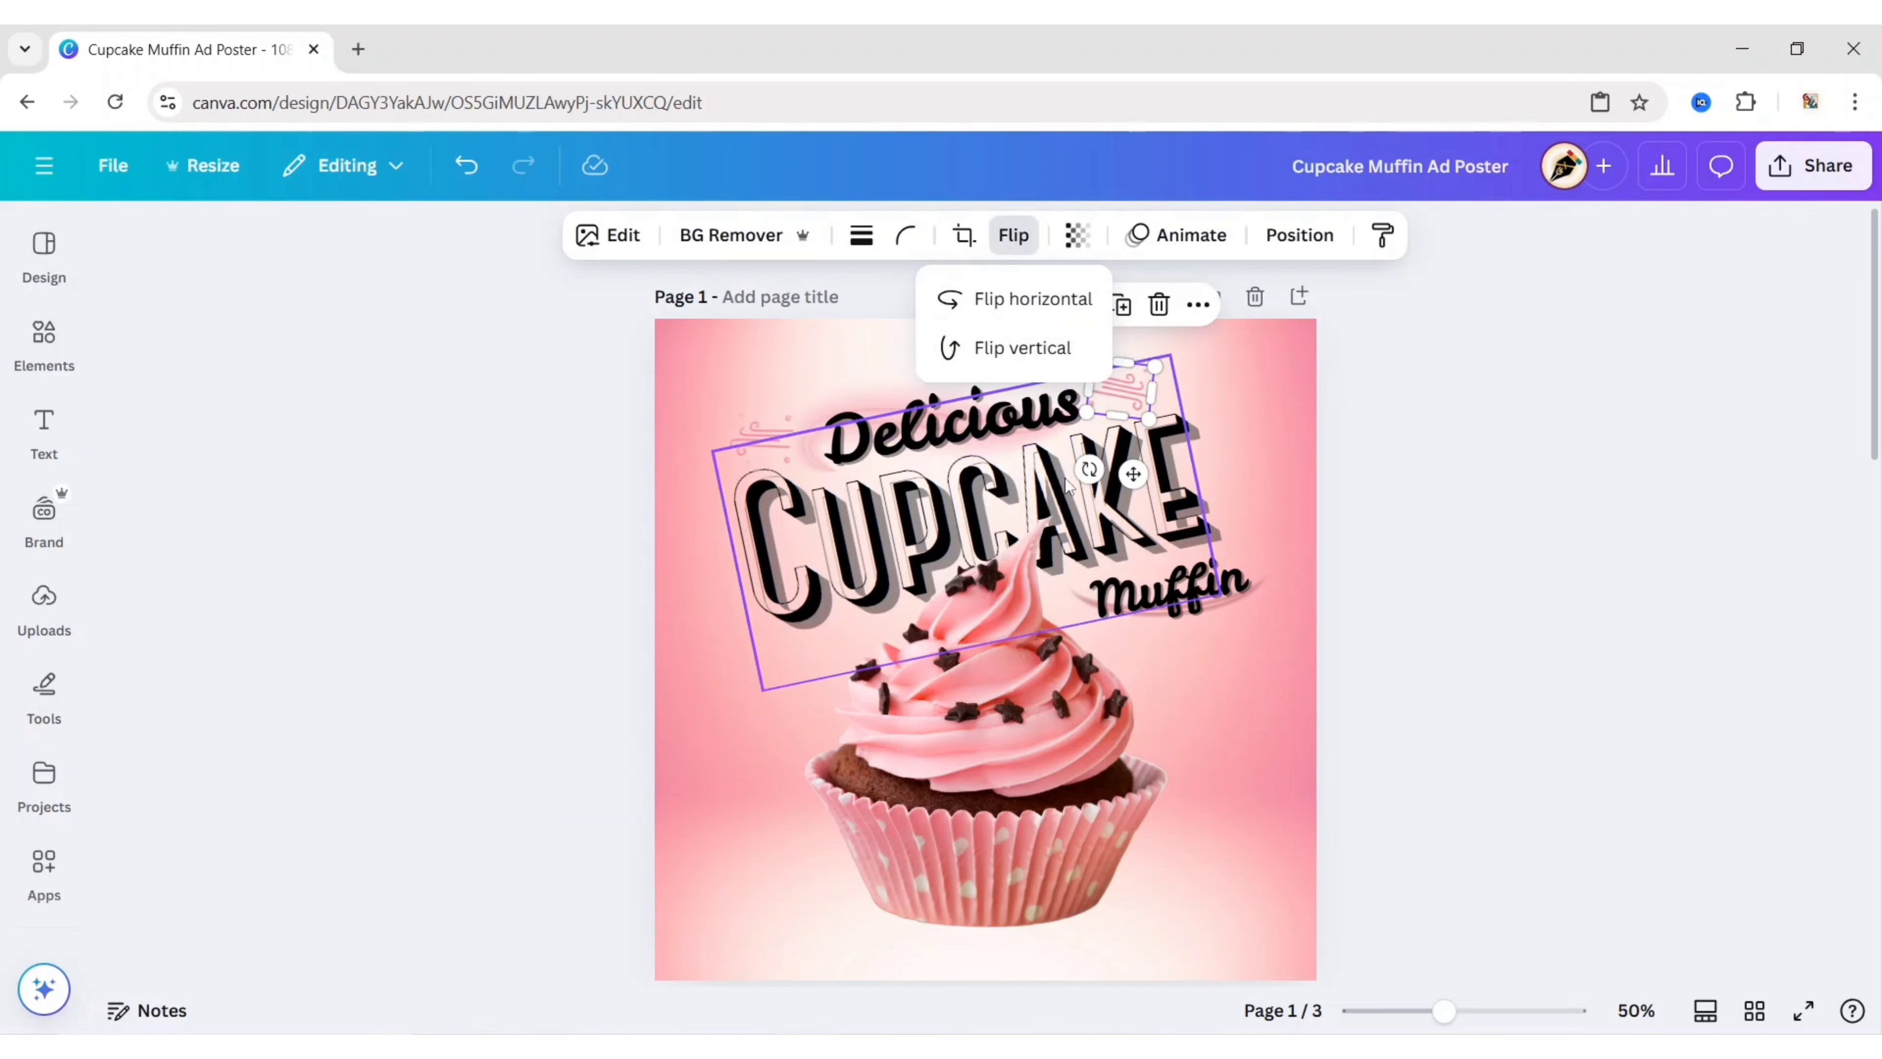
click(1021, 306)
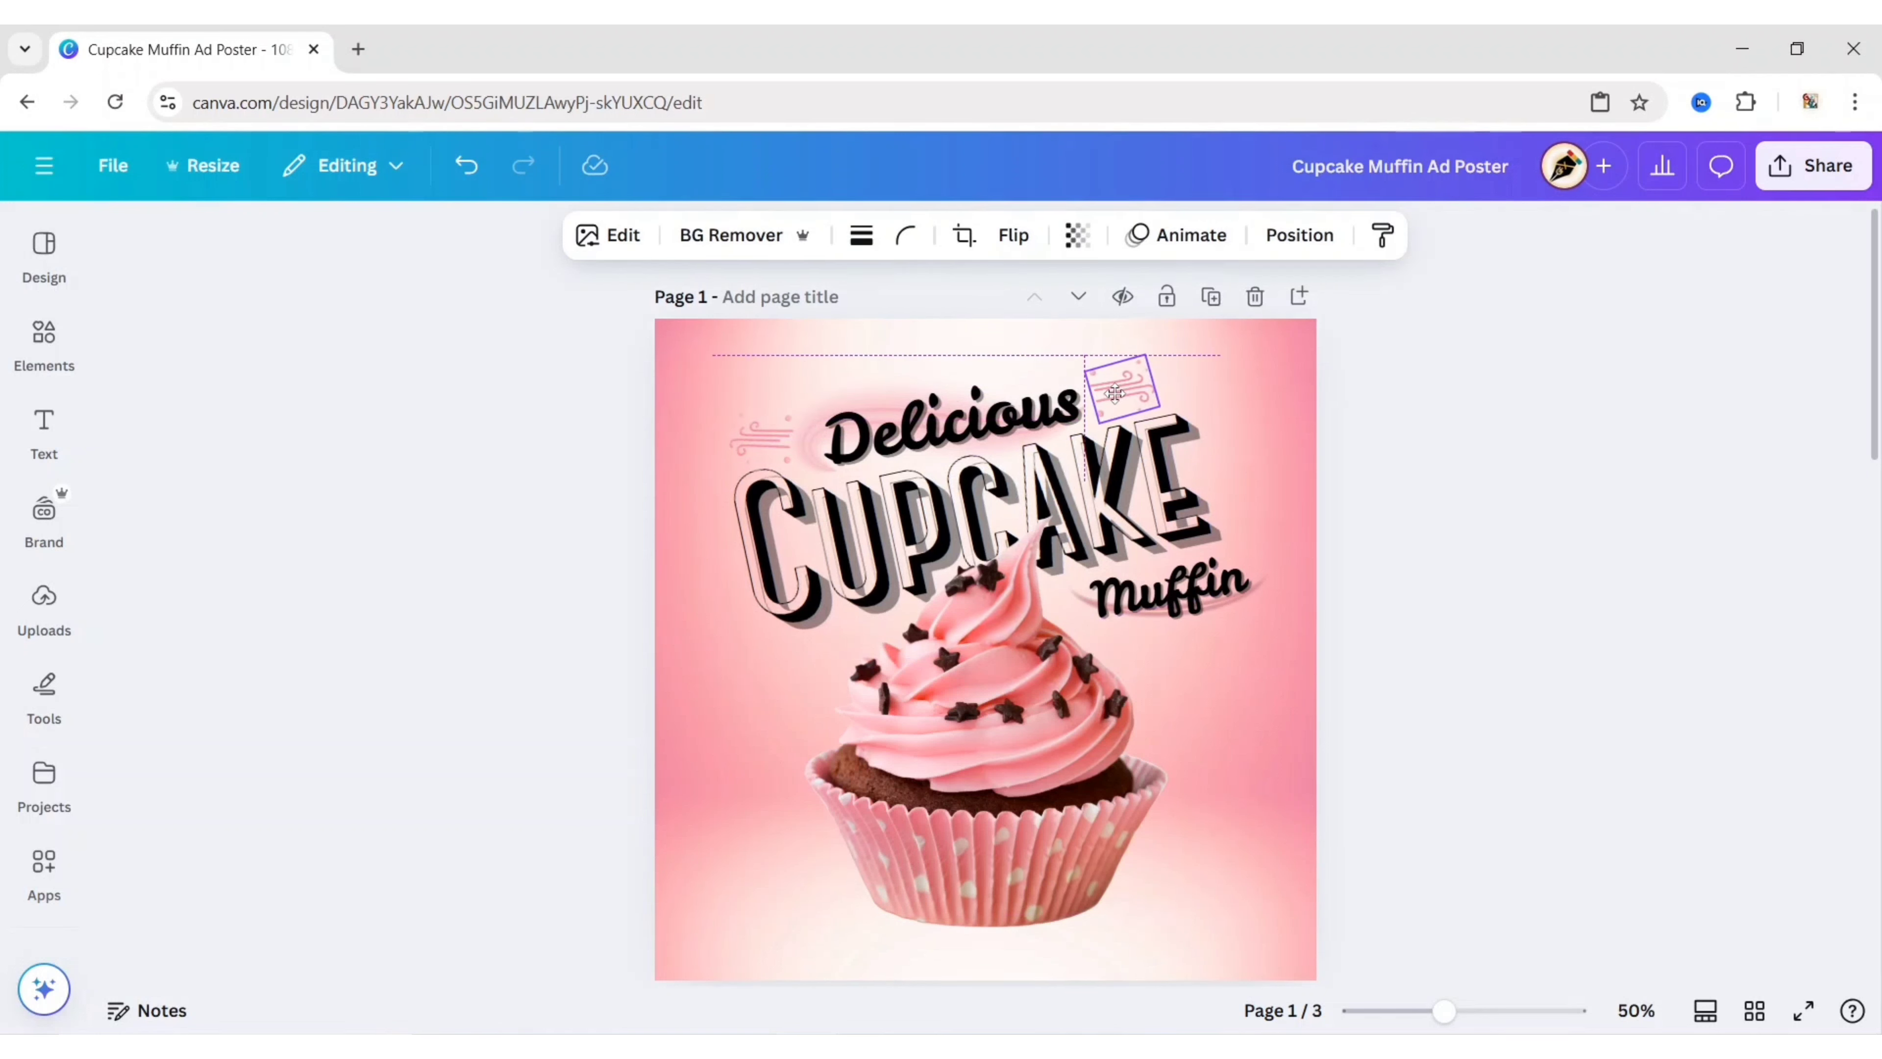
click(1438, 499)
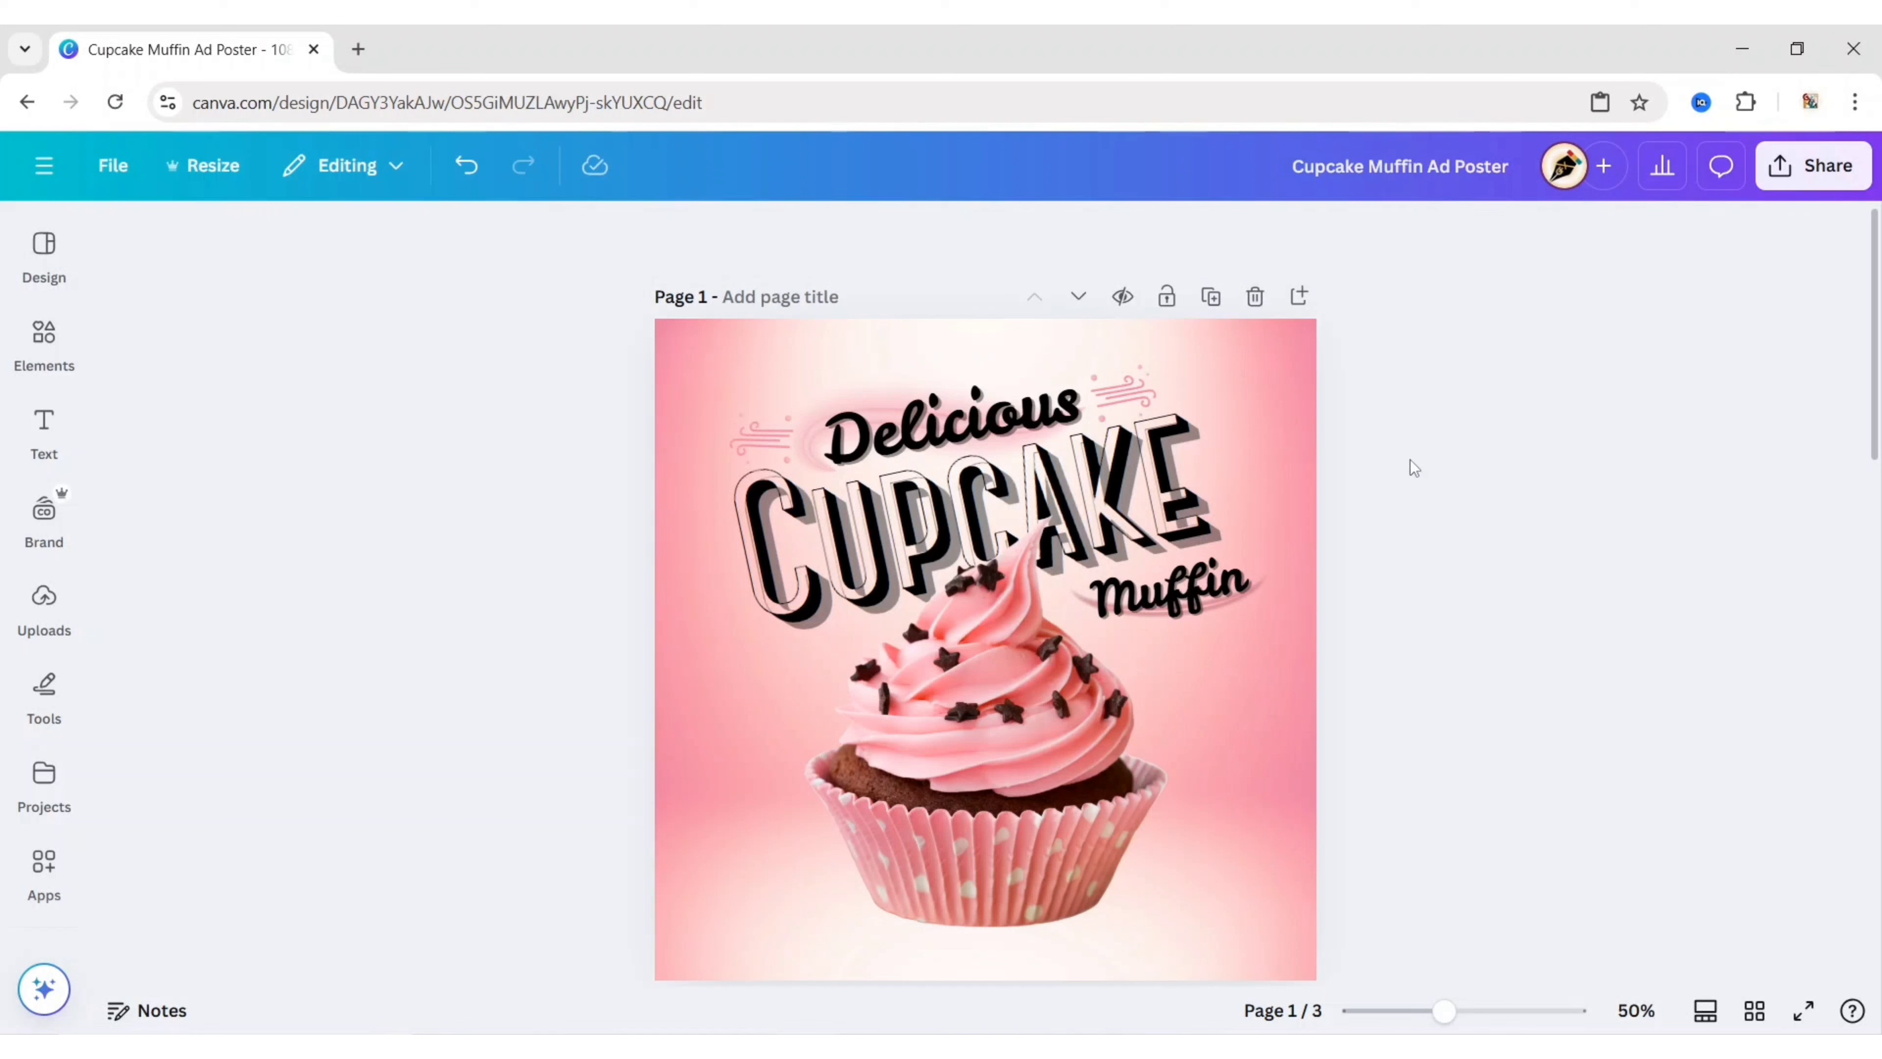
Search the graphics for "3d squiggle" and place the thin pink squiggle beside the final "E" of "CUPCAKE"
click(46, 348)
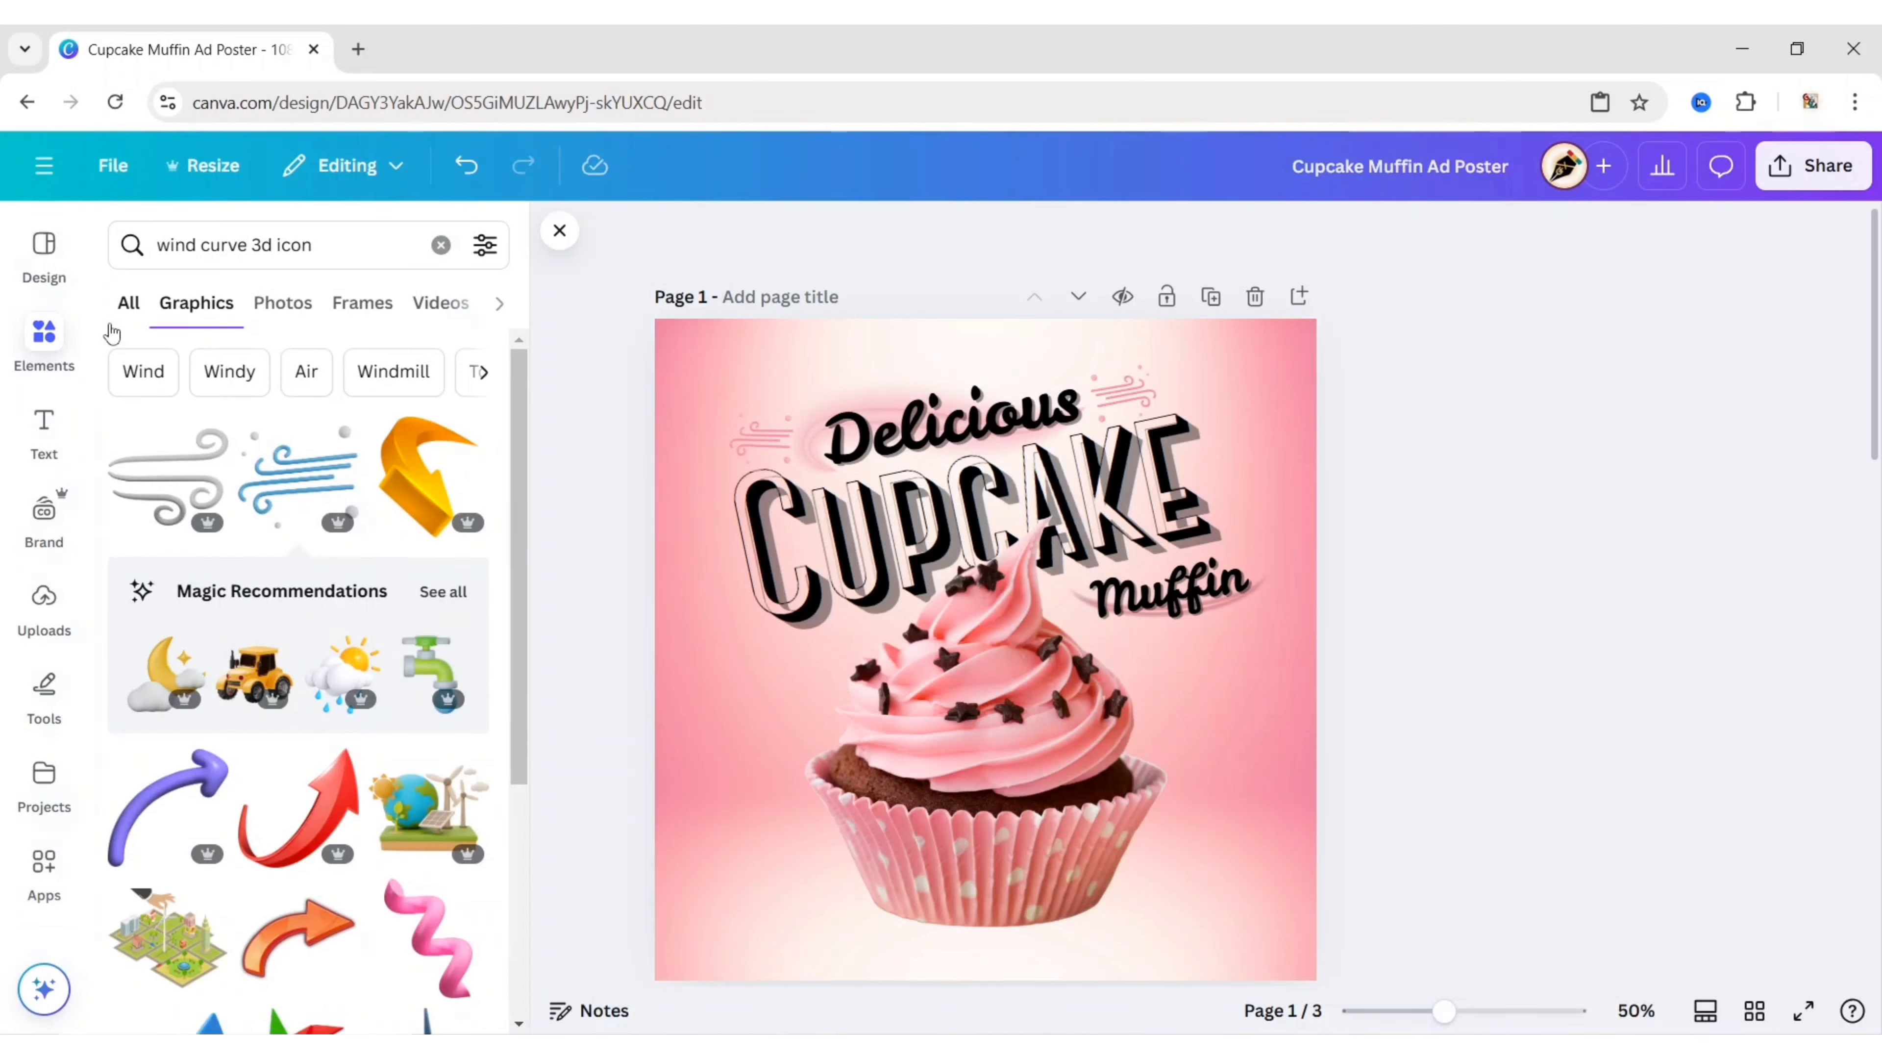
click(442, 244)
text(3d squiggle)
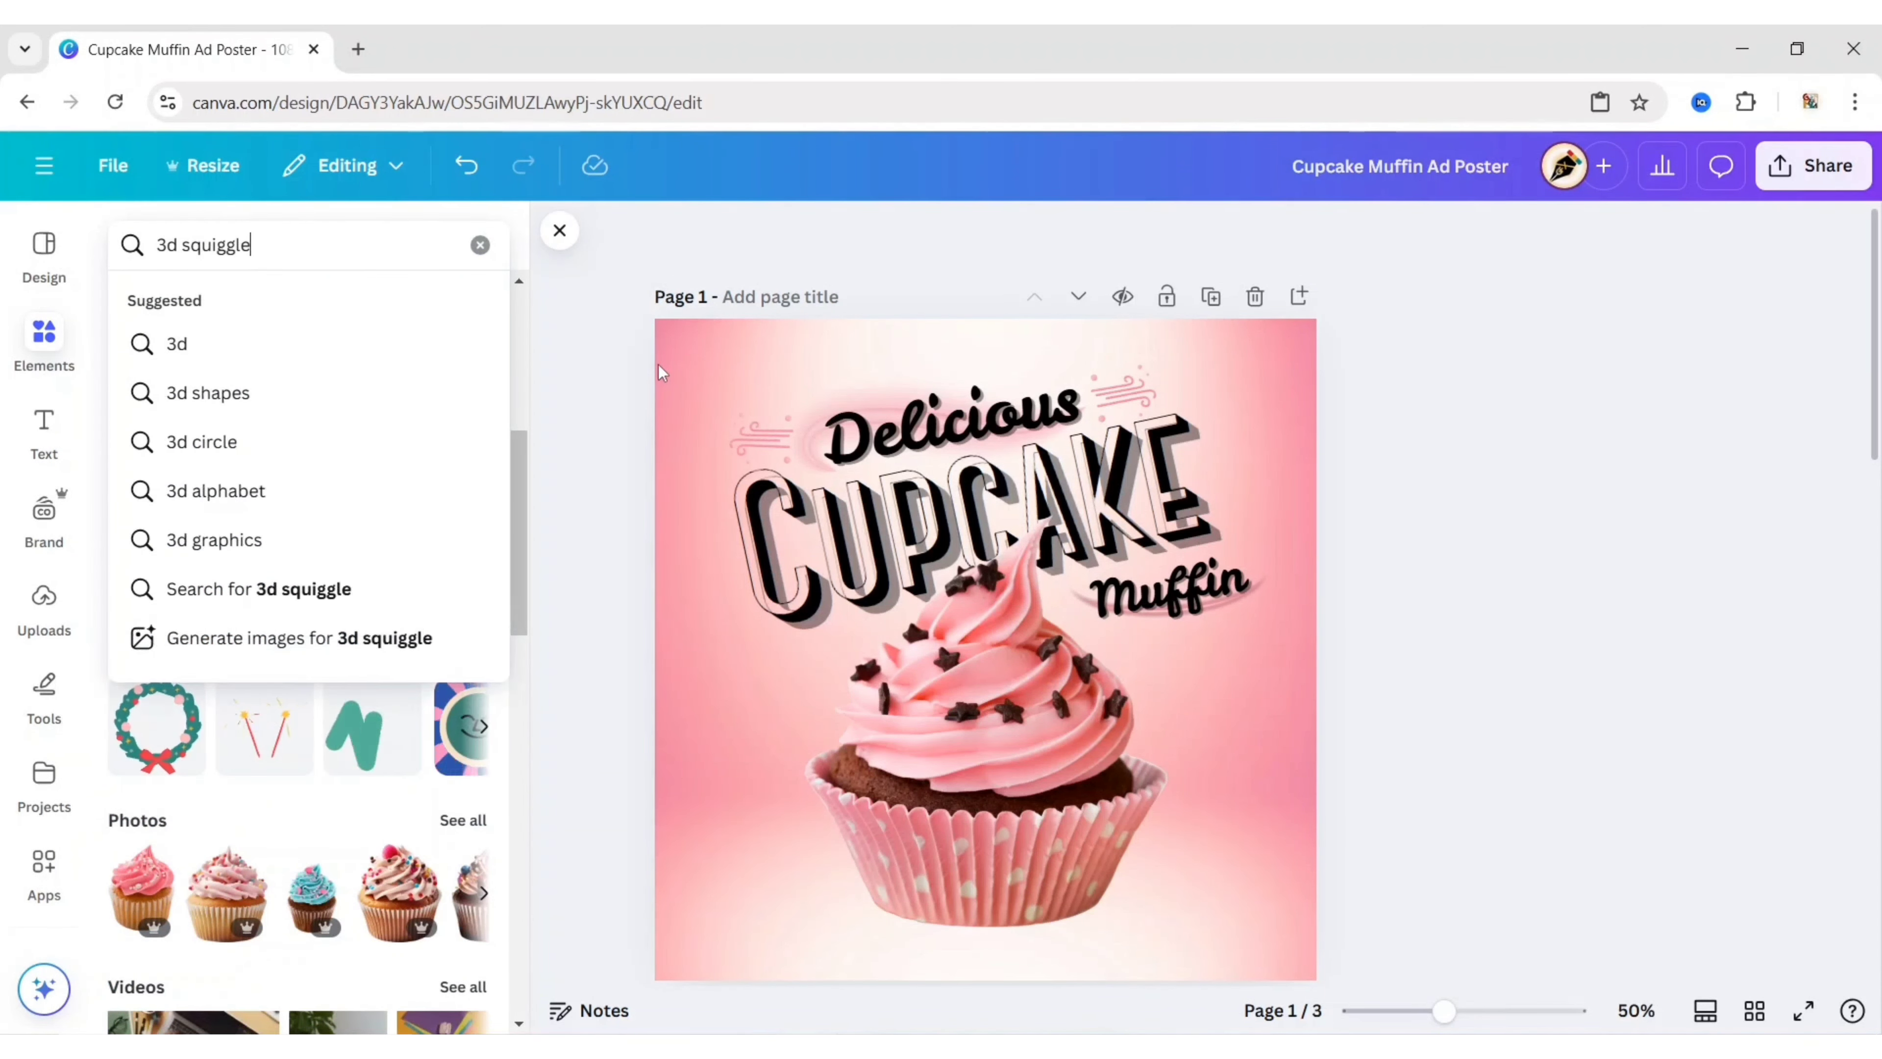
key(Return)
click(196, 304)
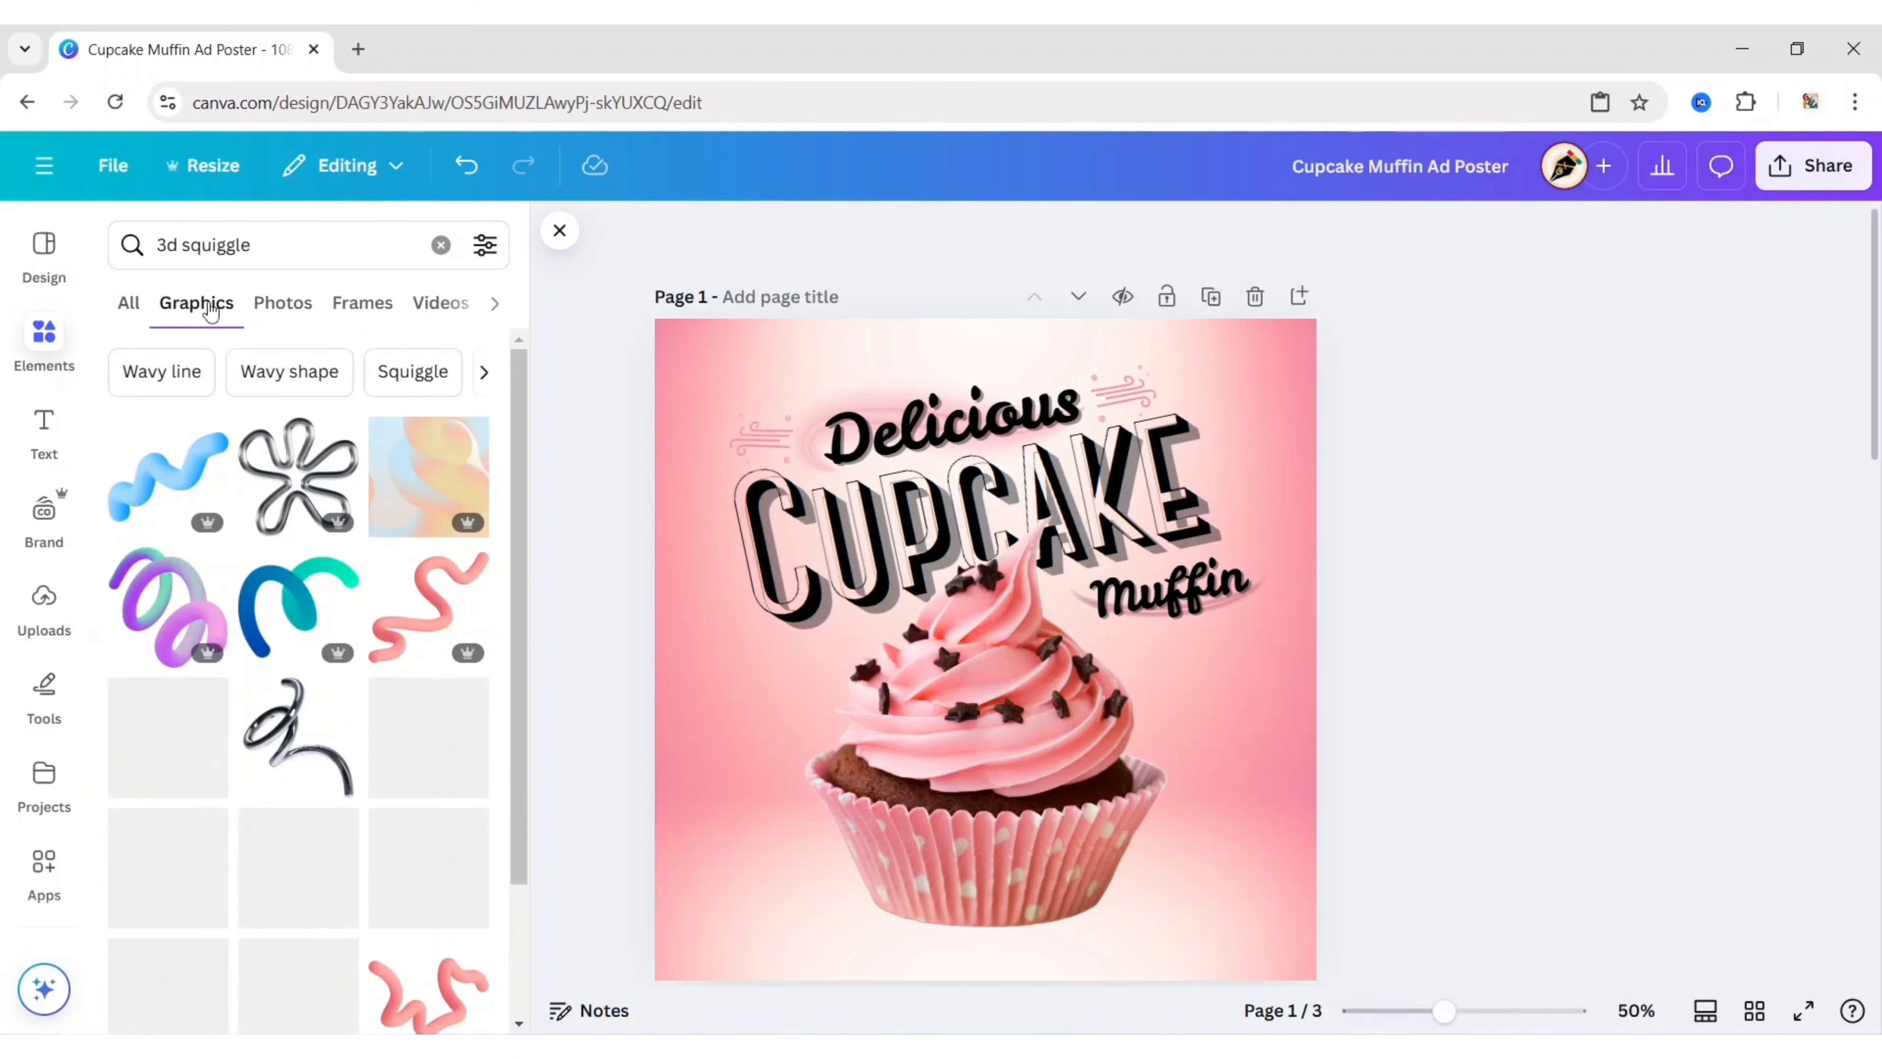
click(434, 614)
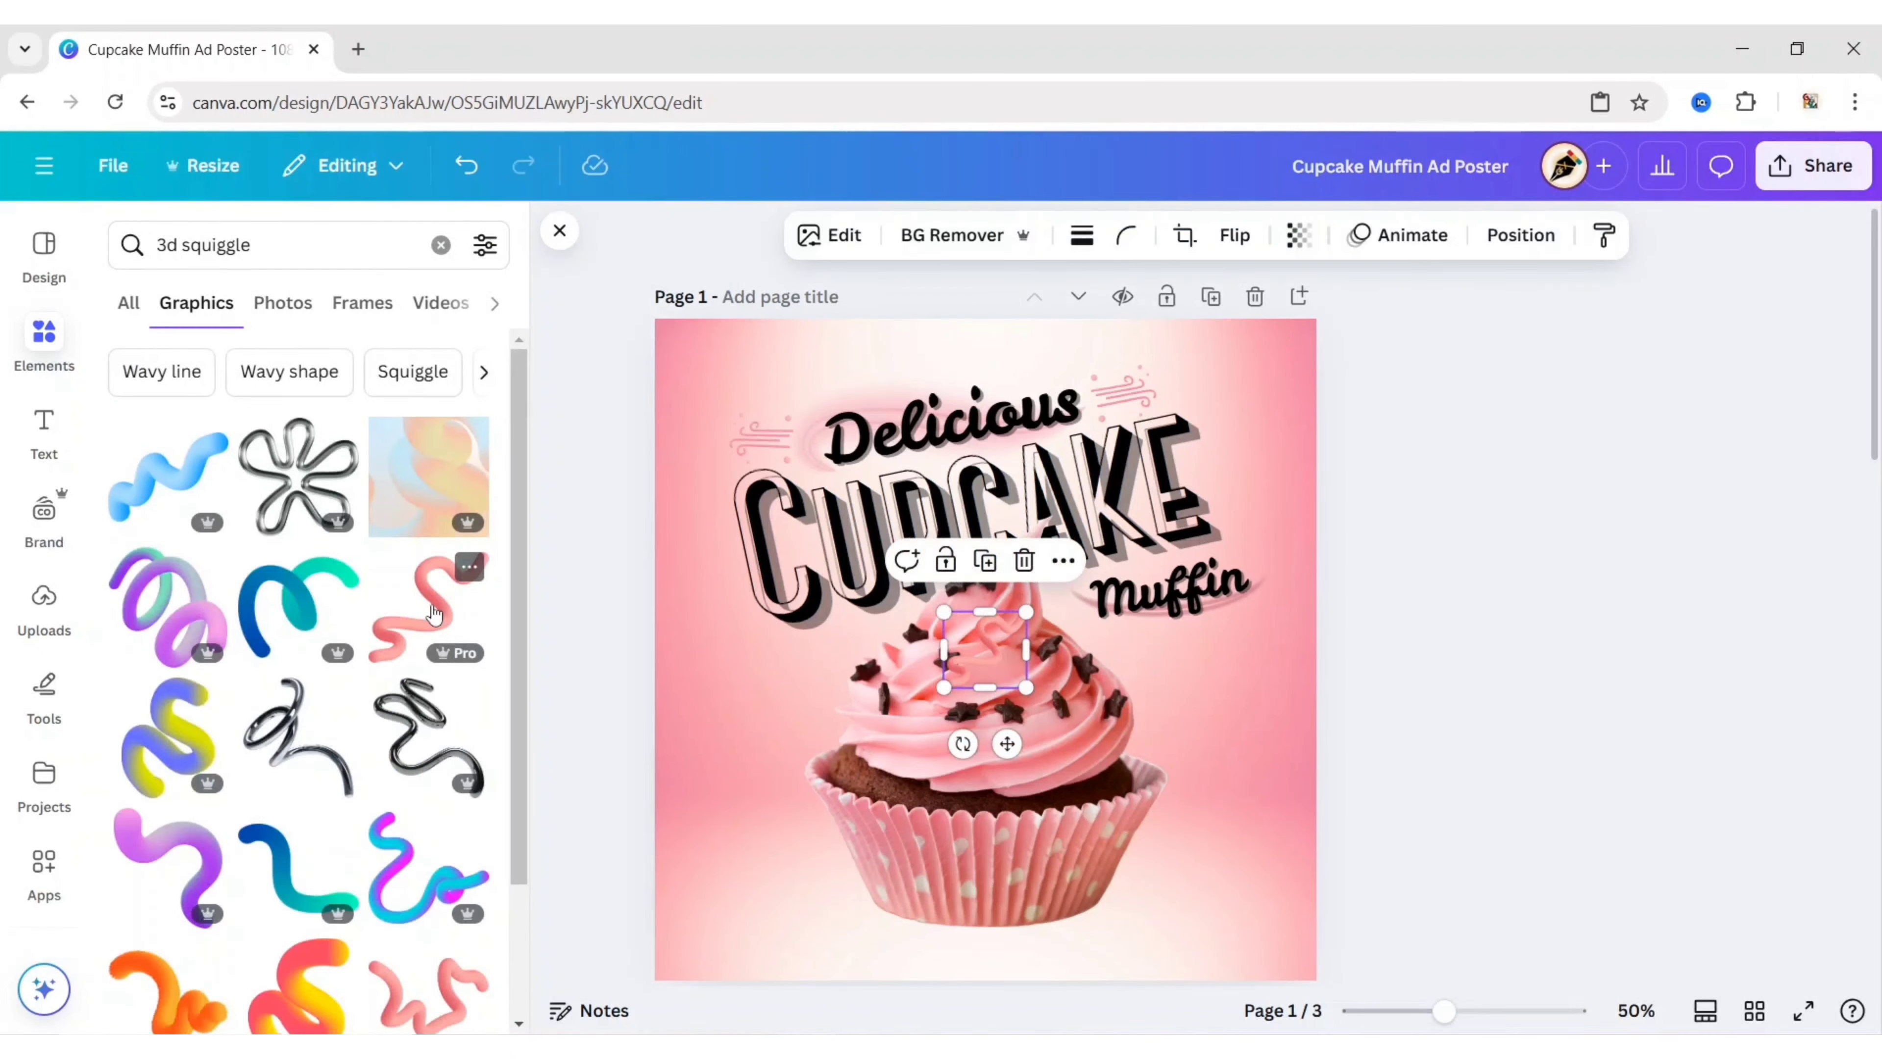
click(560, 230)
drag(1006, 744, 1252, 542)
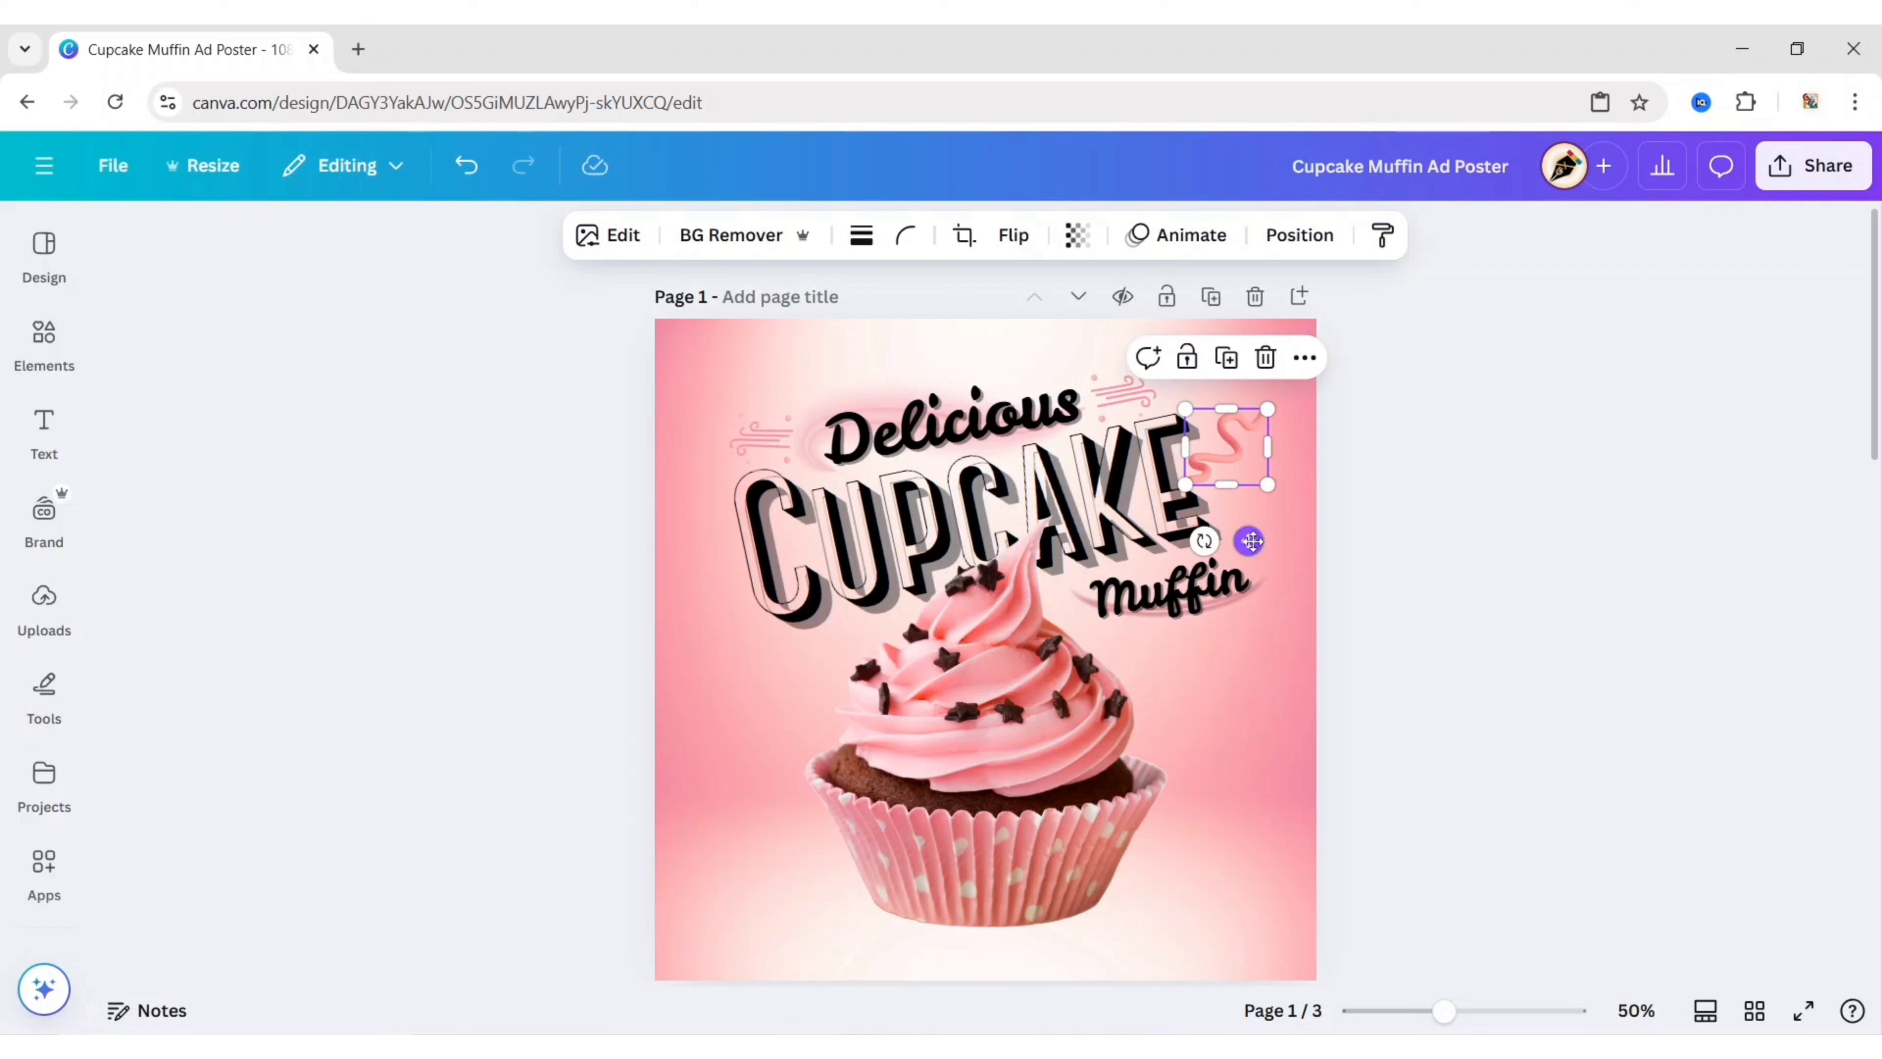
Duplicate the pink squiggle to the left side of the cupcake frosting and flip the copy horizontally
drag(1222, 447, 775, 664)
click(1237, 354)
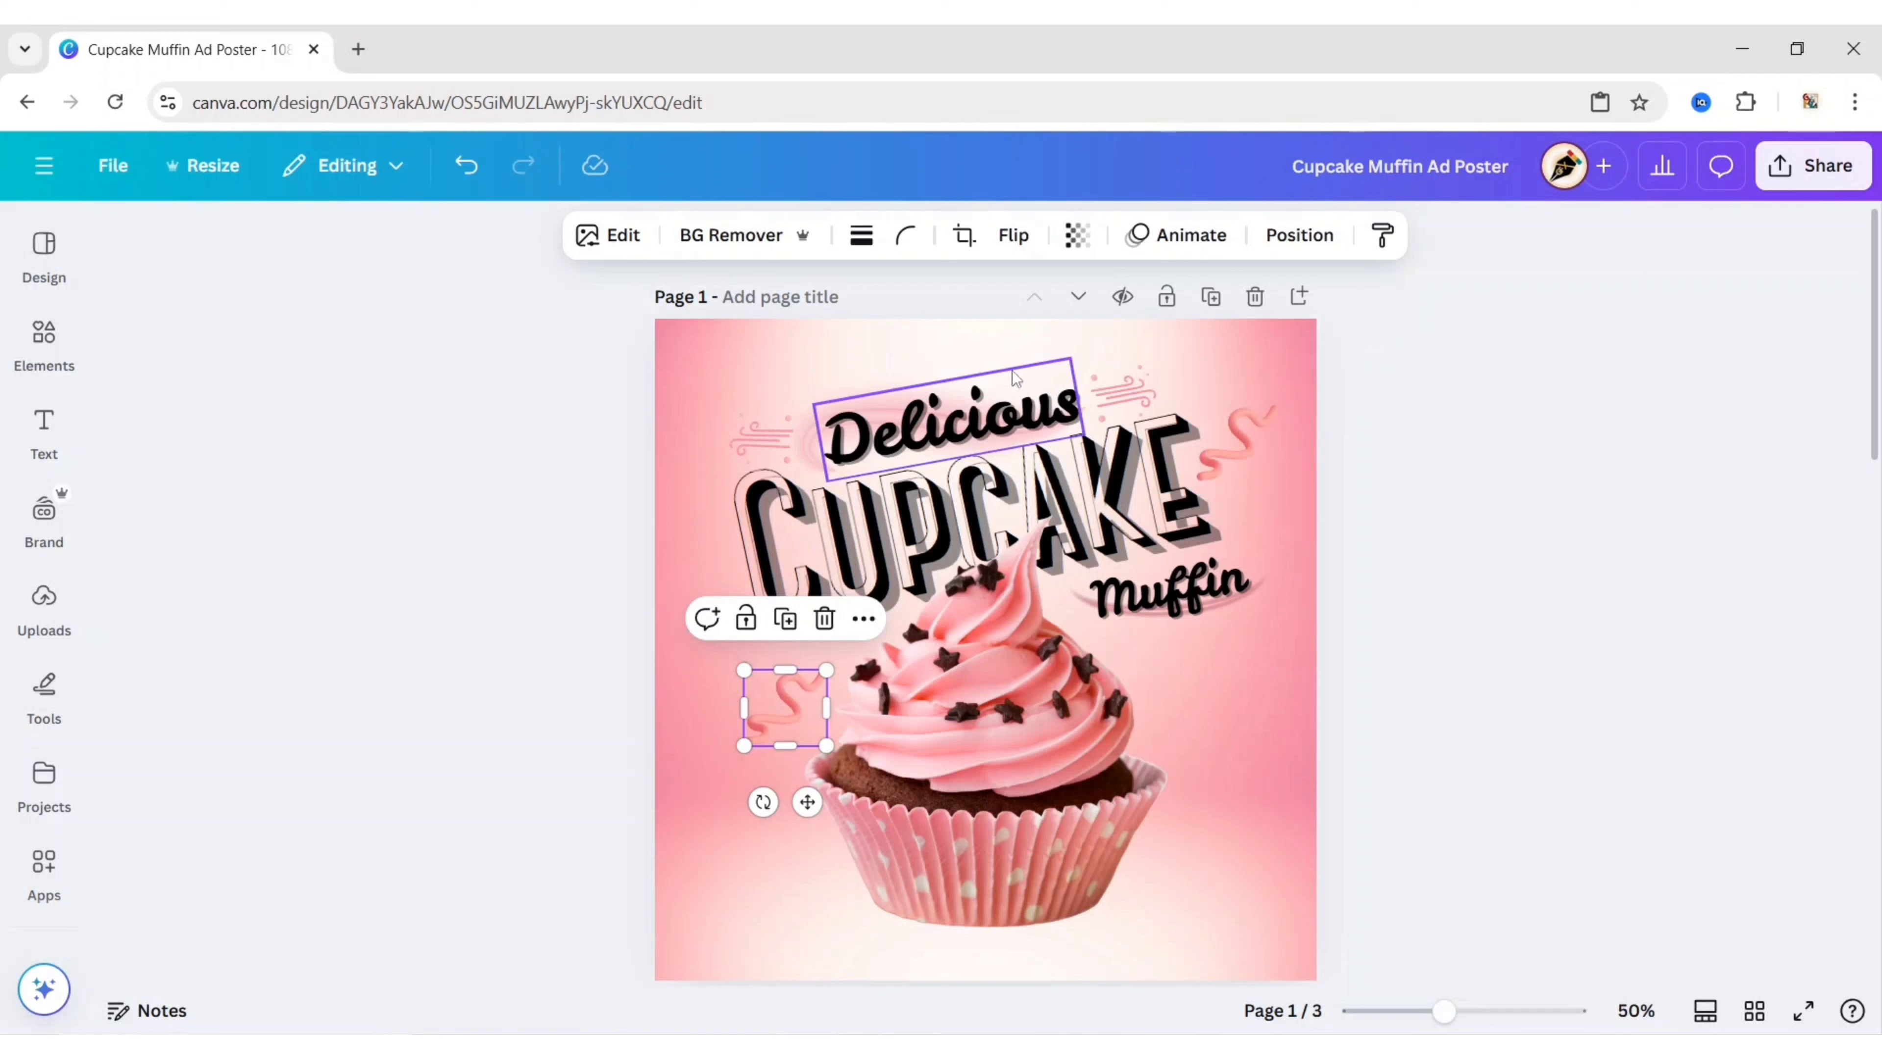
click(1013, 234)
click(1012, 298)
Rotate the copied squiggle and position it below the "C" of "CUPCAKE", beside the frosting
drag(764, 802, 796, 693)
mouse_move(801, 764)
mouse_down()
mouse_move(878, 797)
mouse_move(852, 804)
mouse_up()
click(590, 683)
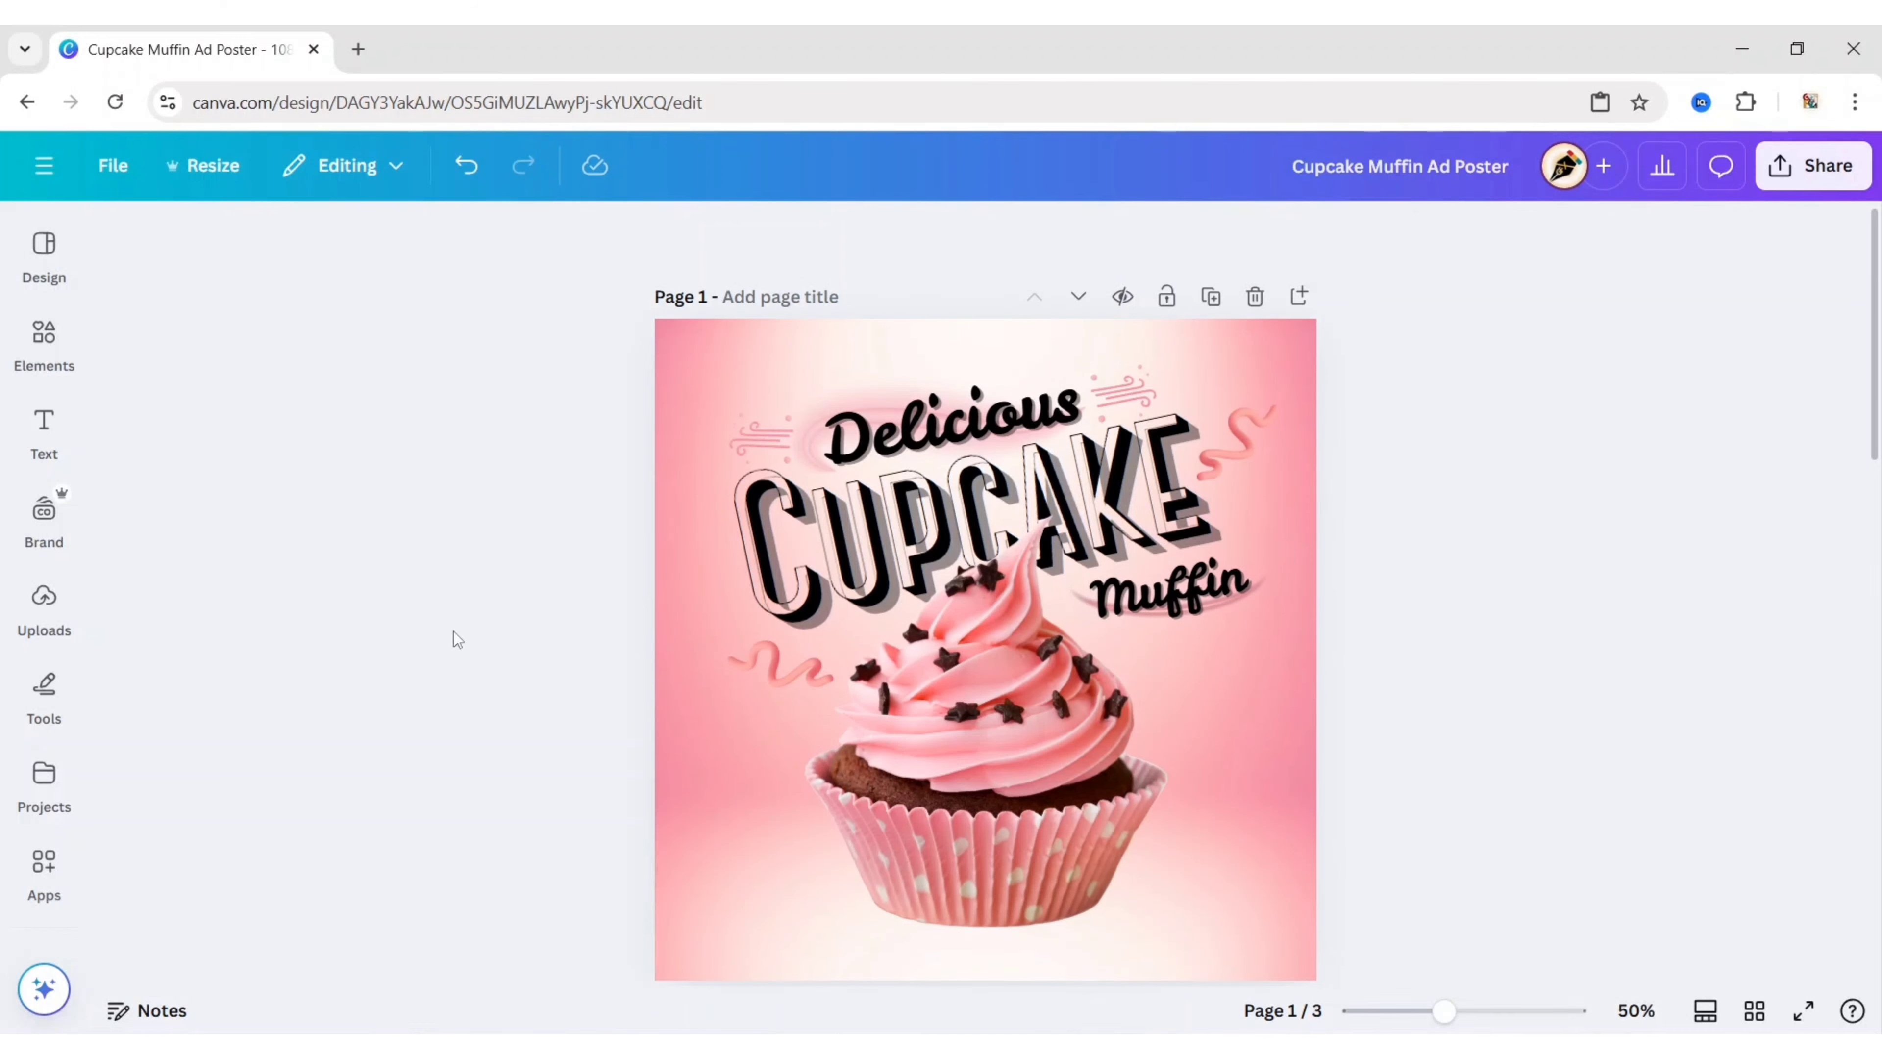
Search the graphics for "shop now 3d icon" and place the red SHOP NOW arrow beside the cupcake's frosting, below "Muffin"
click(43, 337)
click(440, 245)
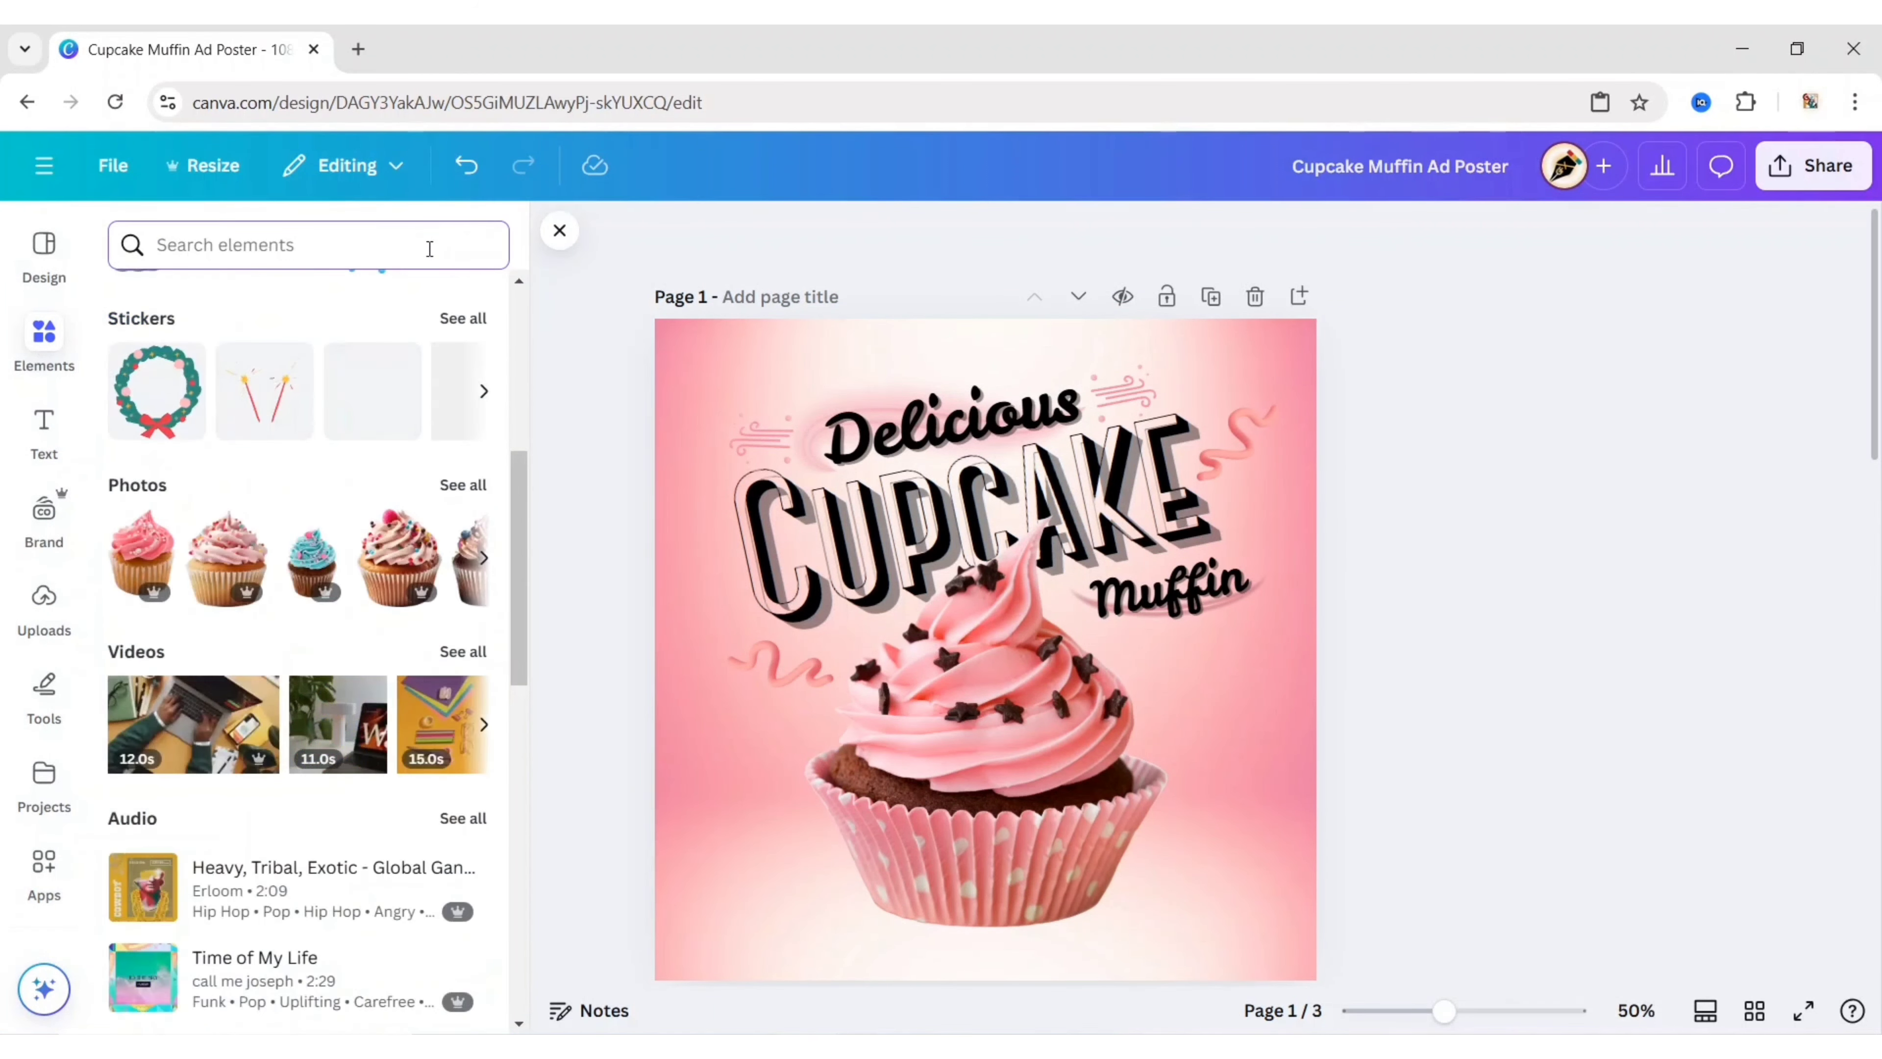
text(shop now 3d icon)
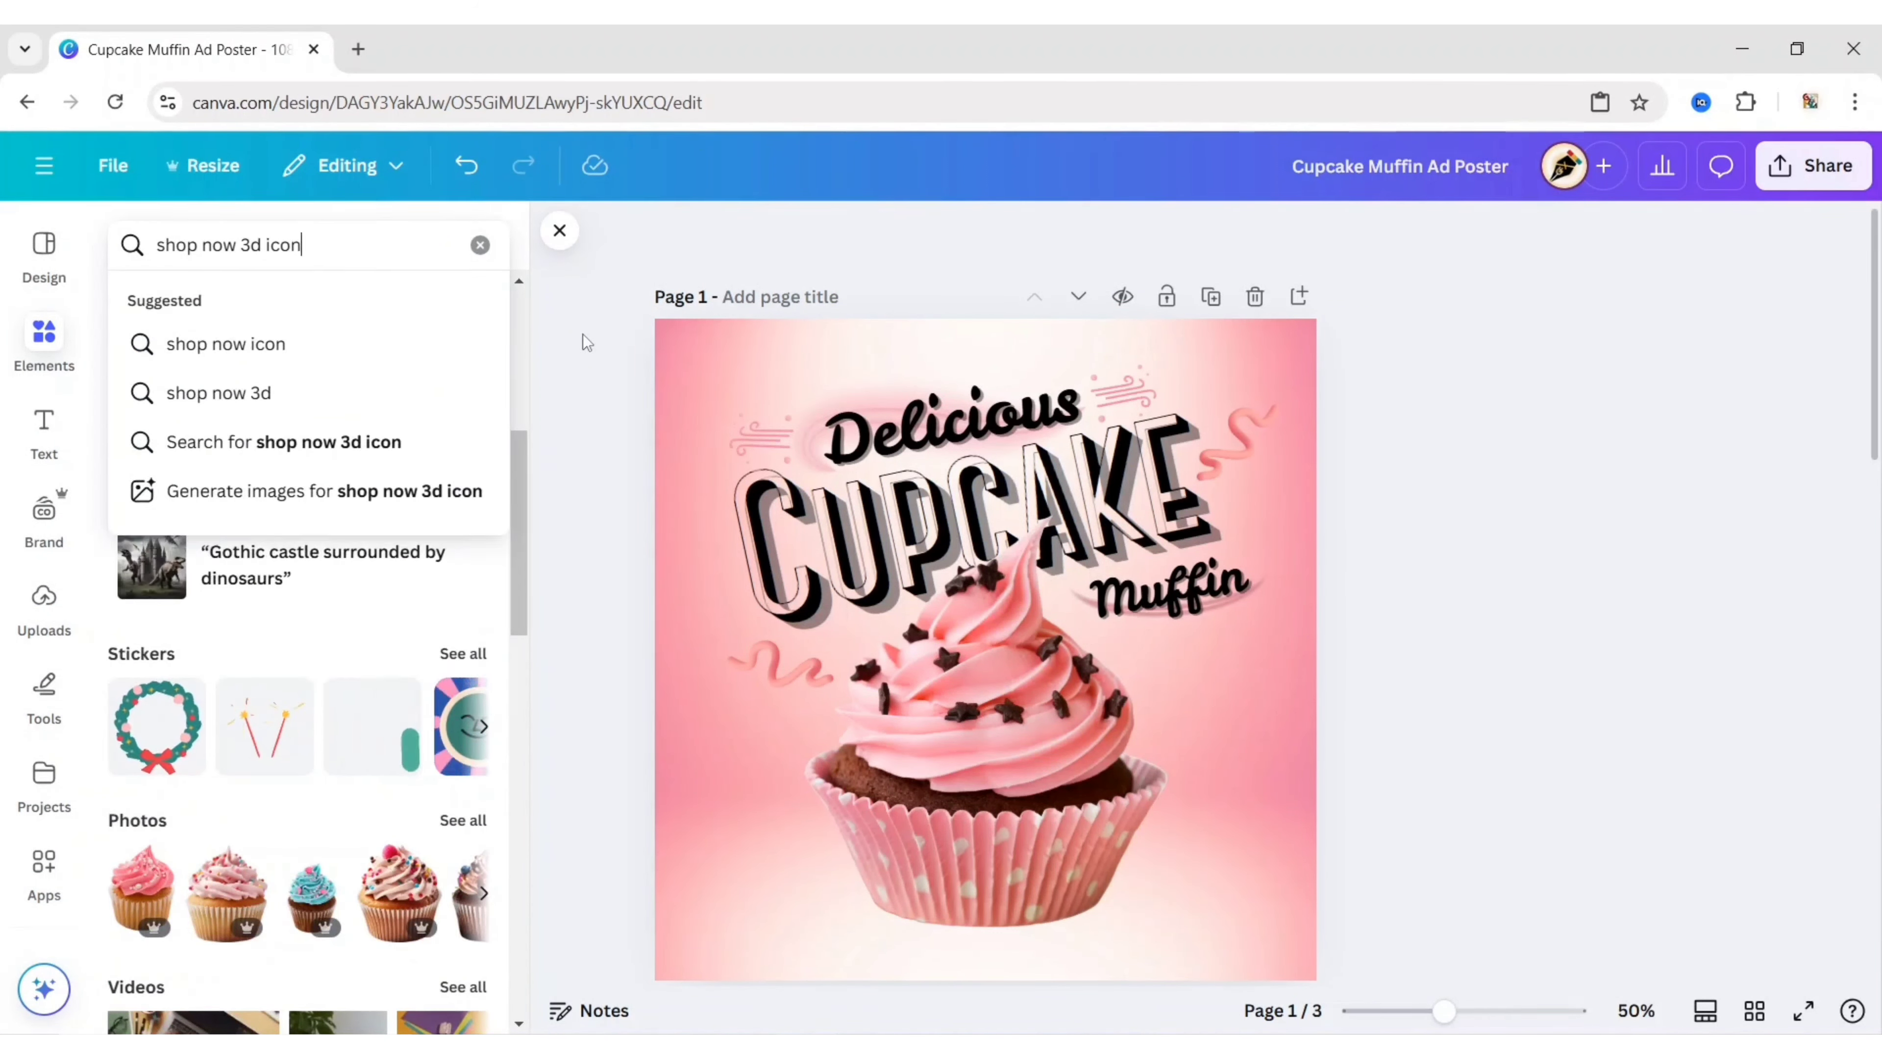
key(Return)
click(197, 302)
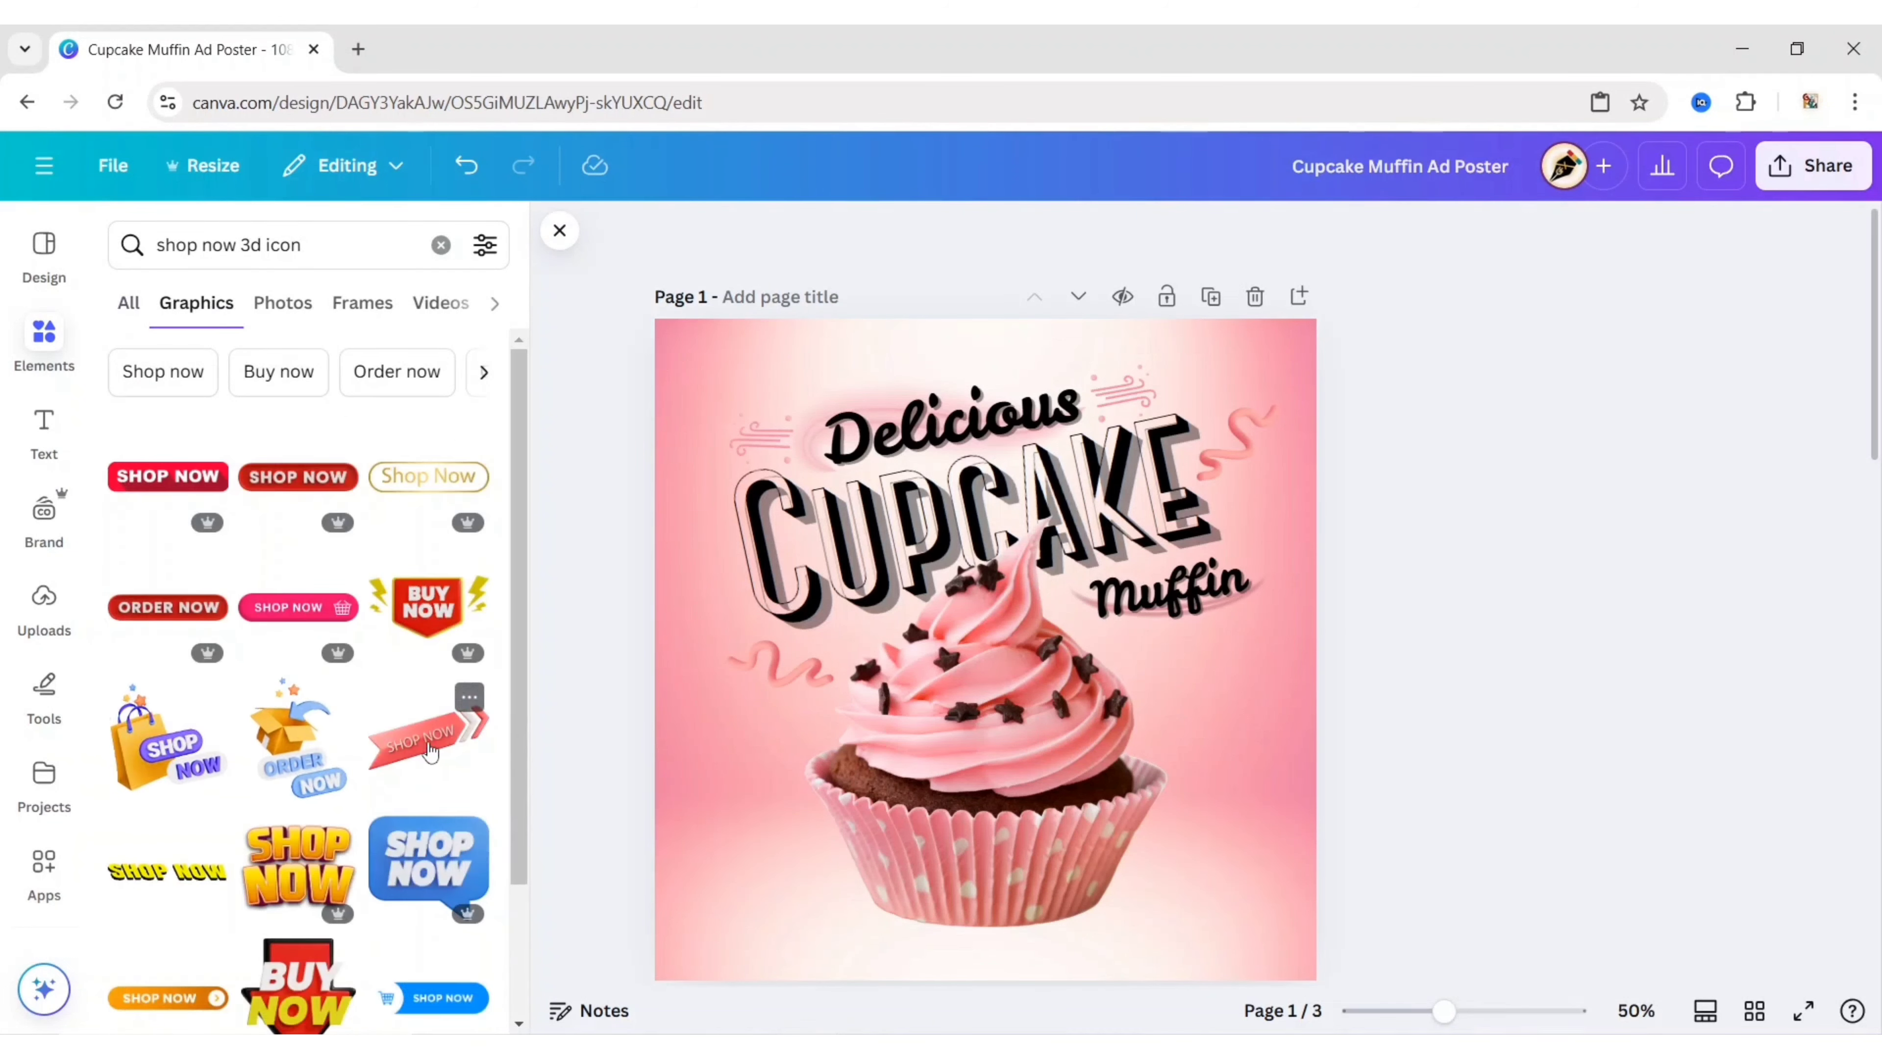
click(378, 717)
click(560, 230)
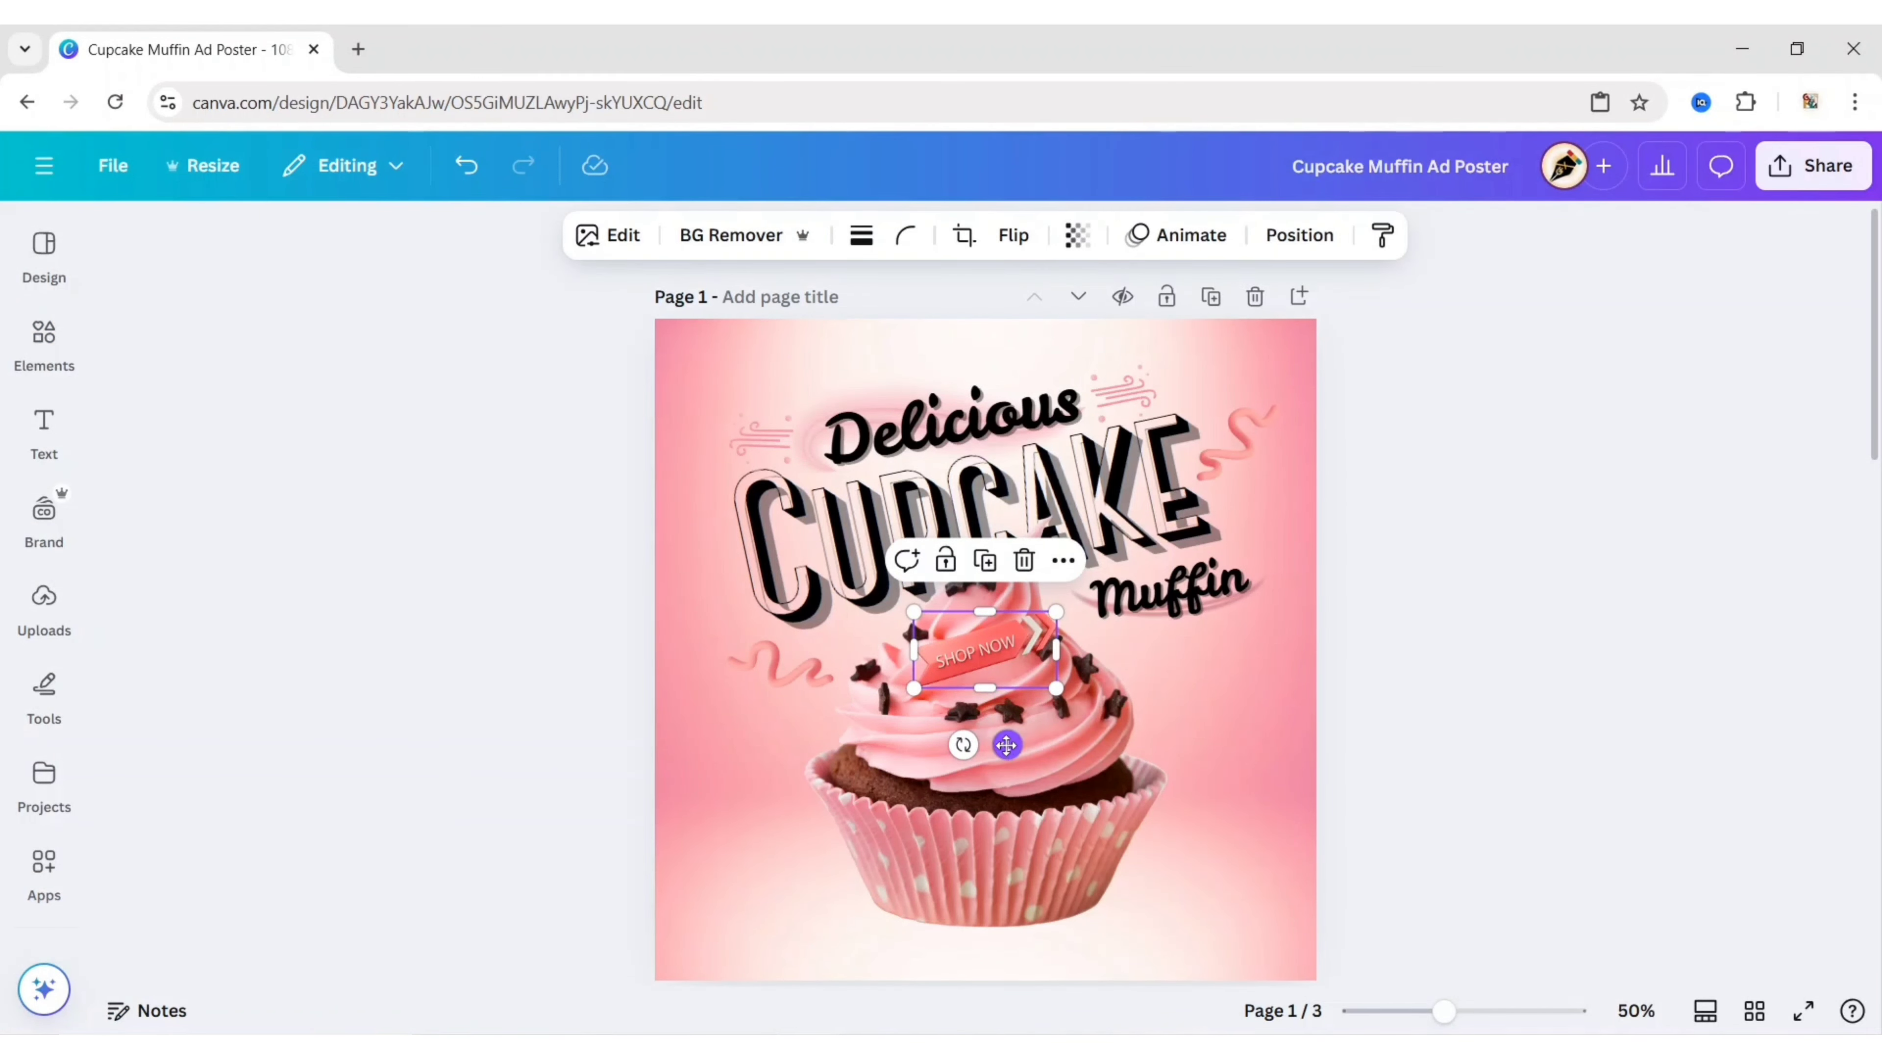
drag(1006, 745, 1239, 809)
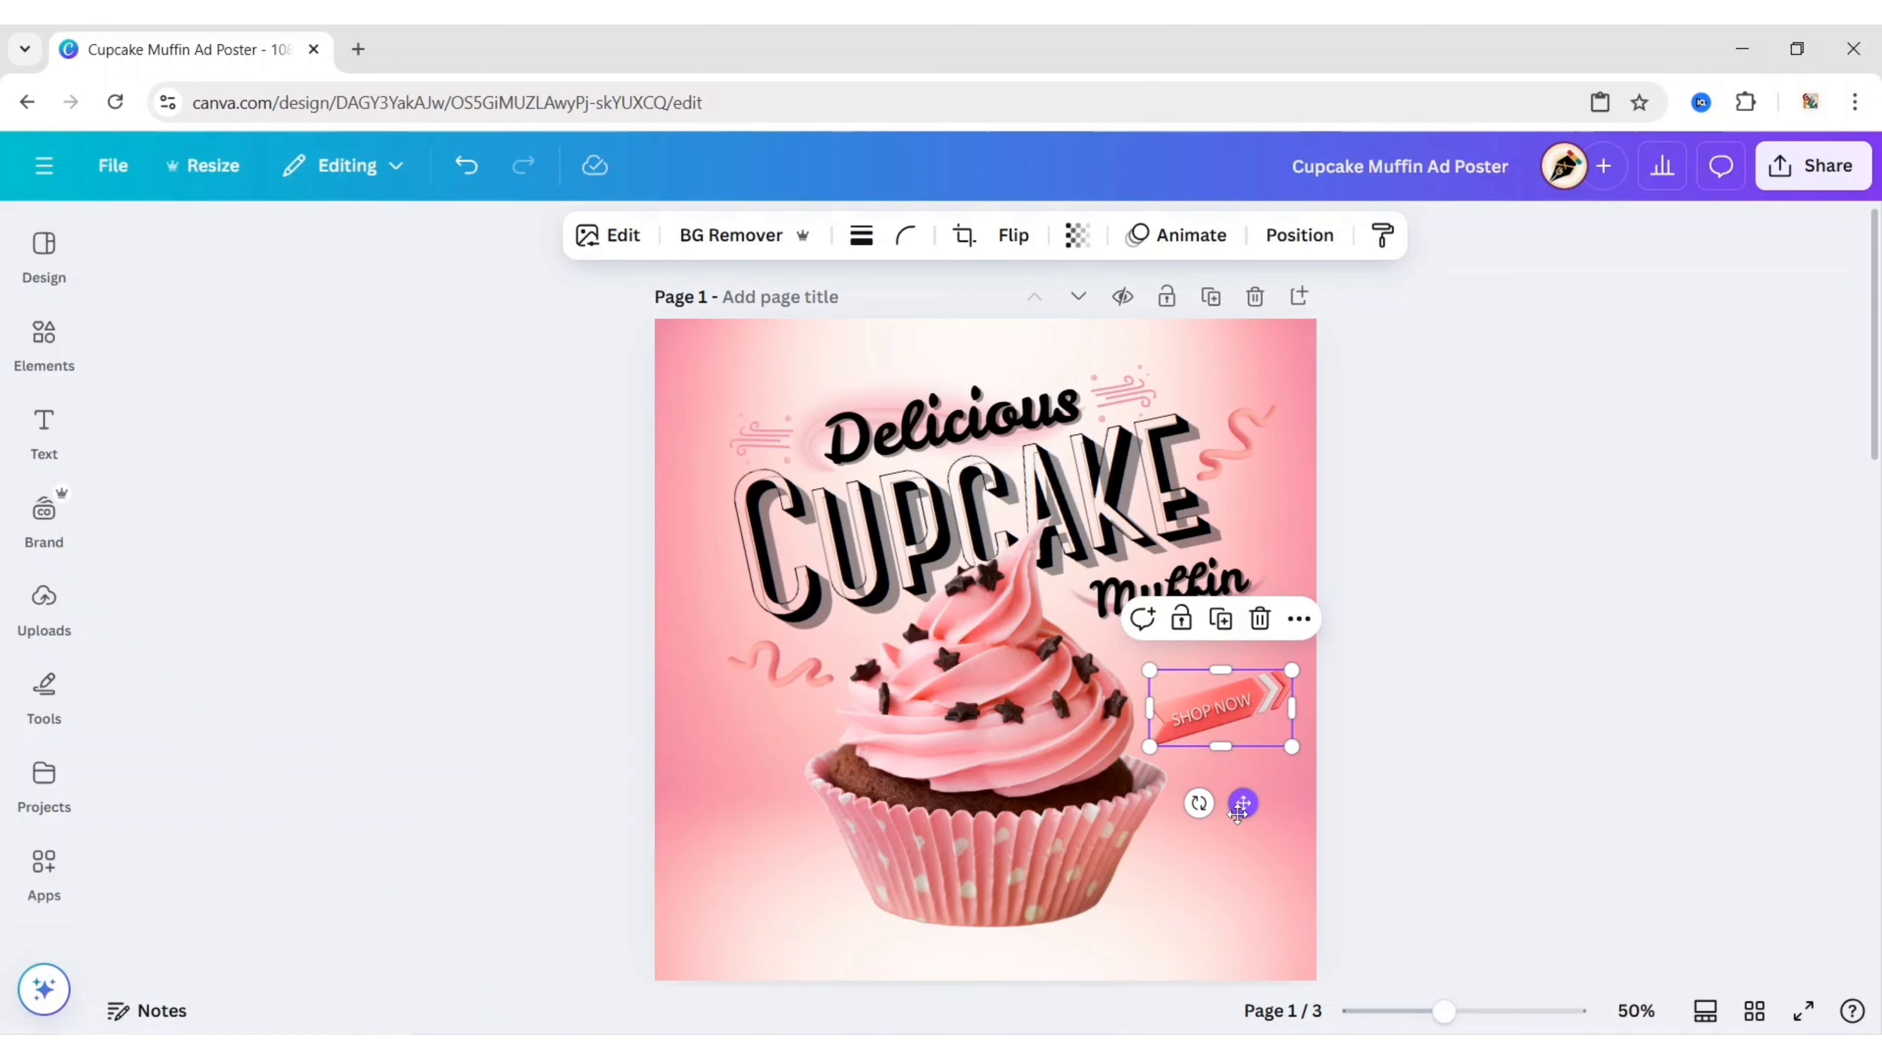
Apply the soft Rose filter to the SHOP NOW arrow
click(620, 234)
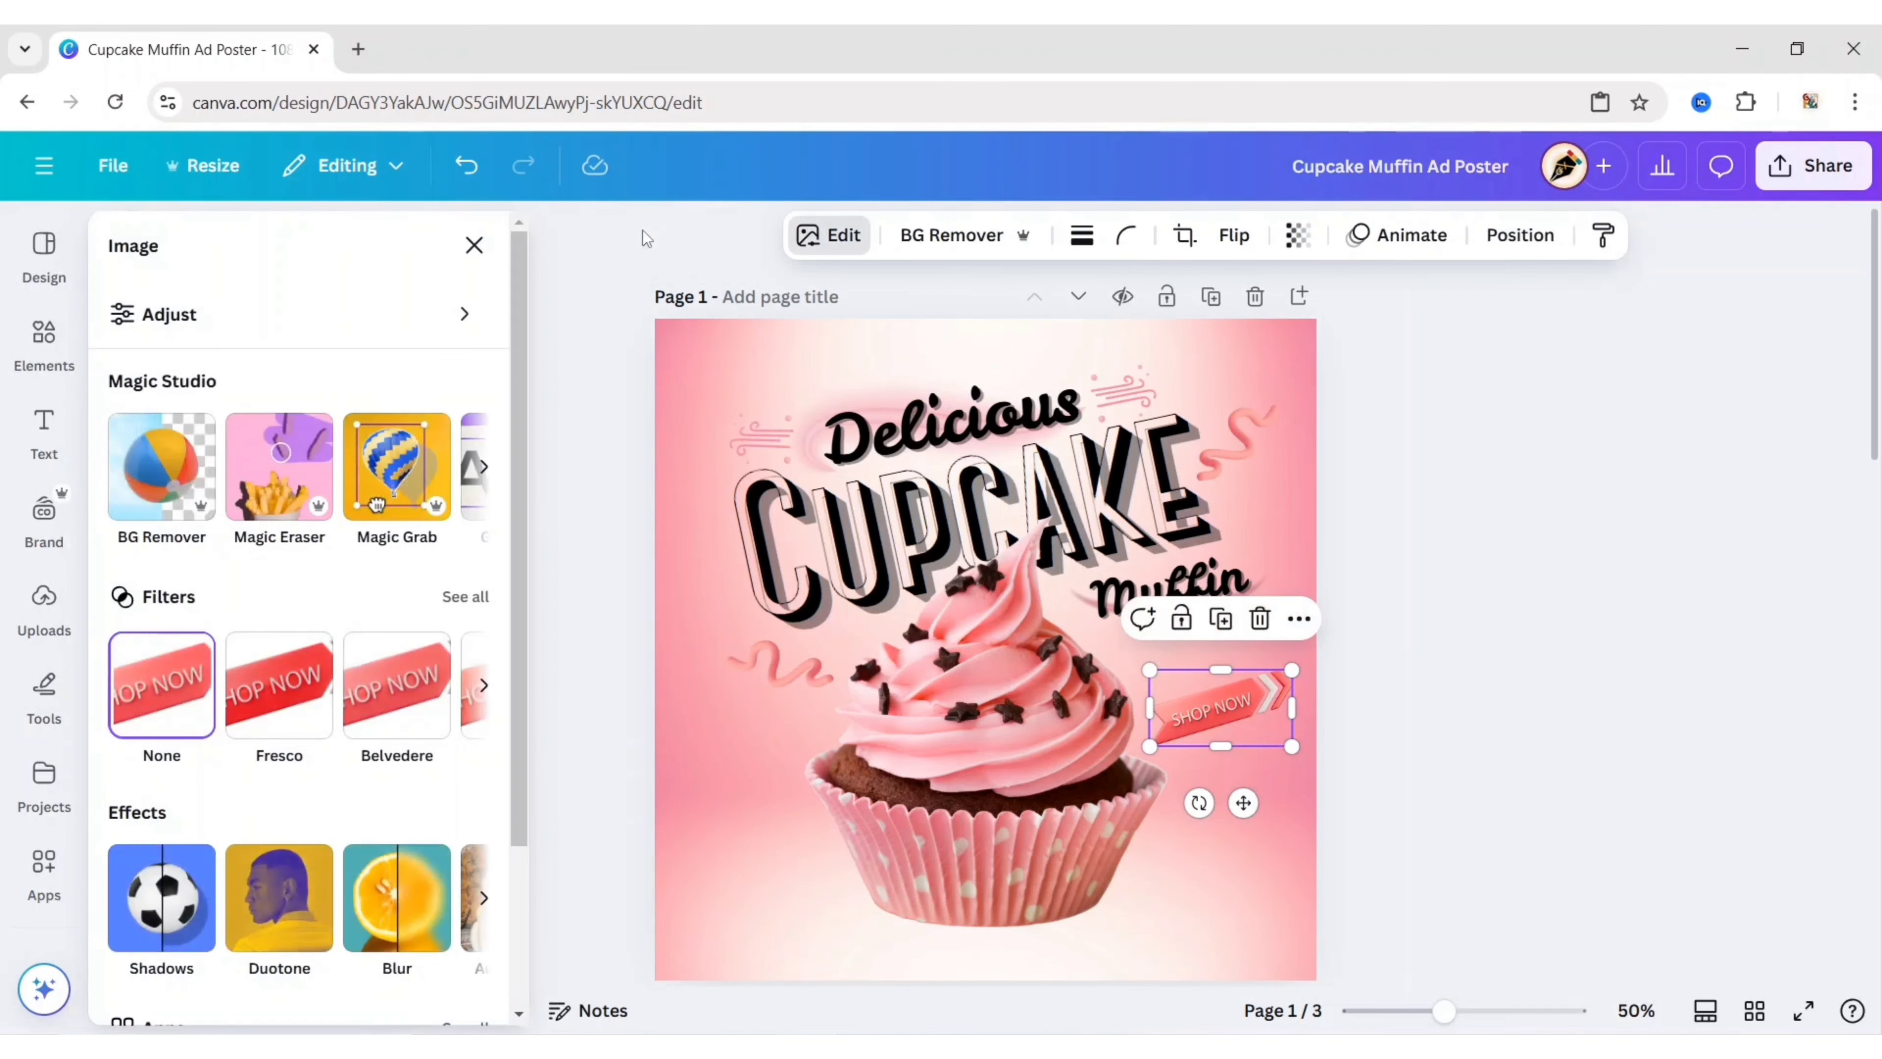
click(477, 609)
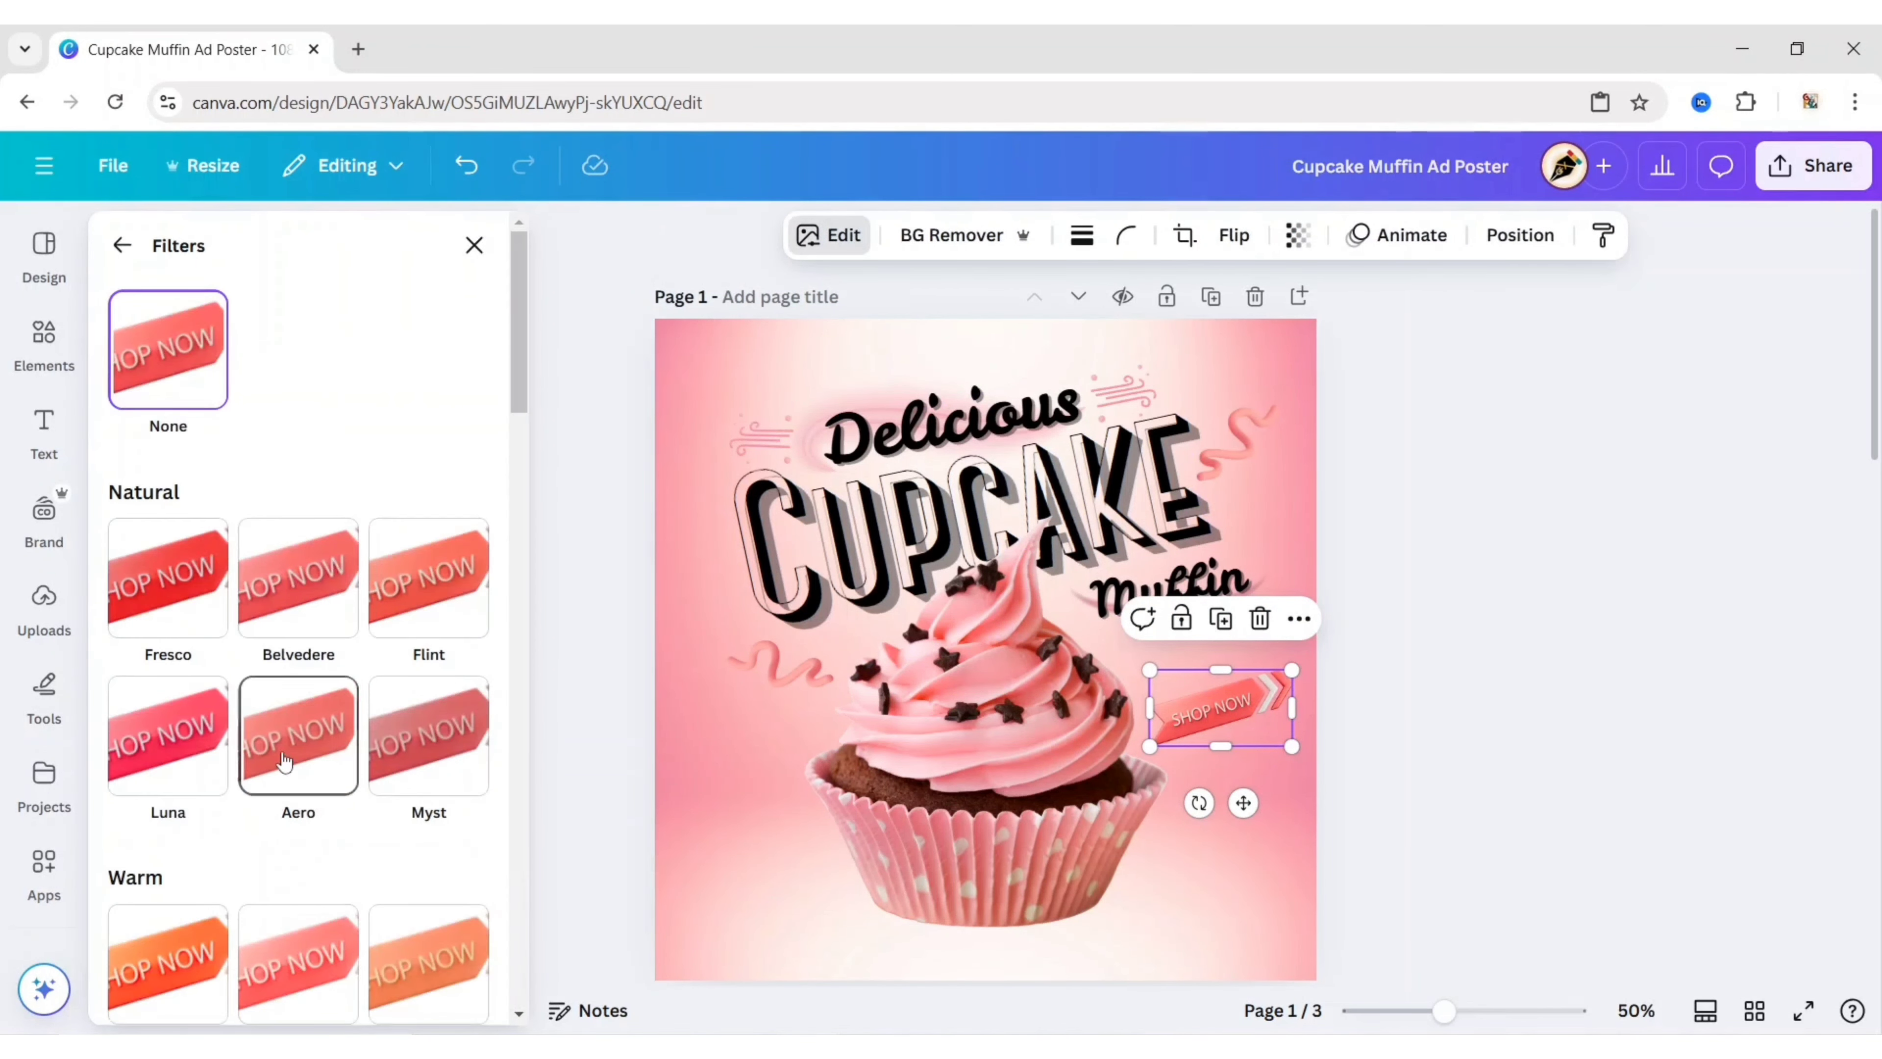
scroll(263, 836, down, 10)
scroll(263, 836, down, 8)
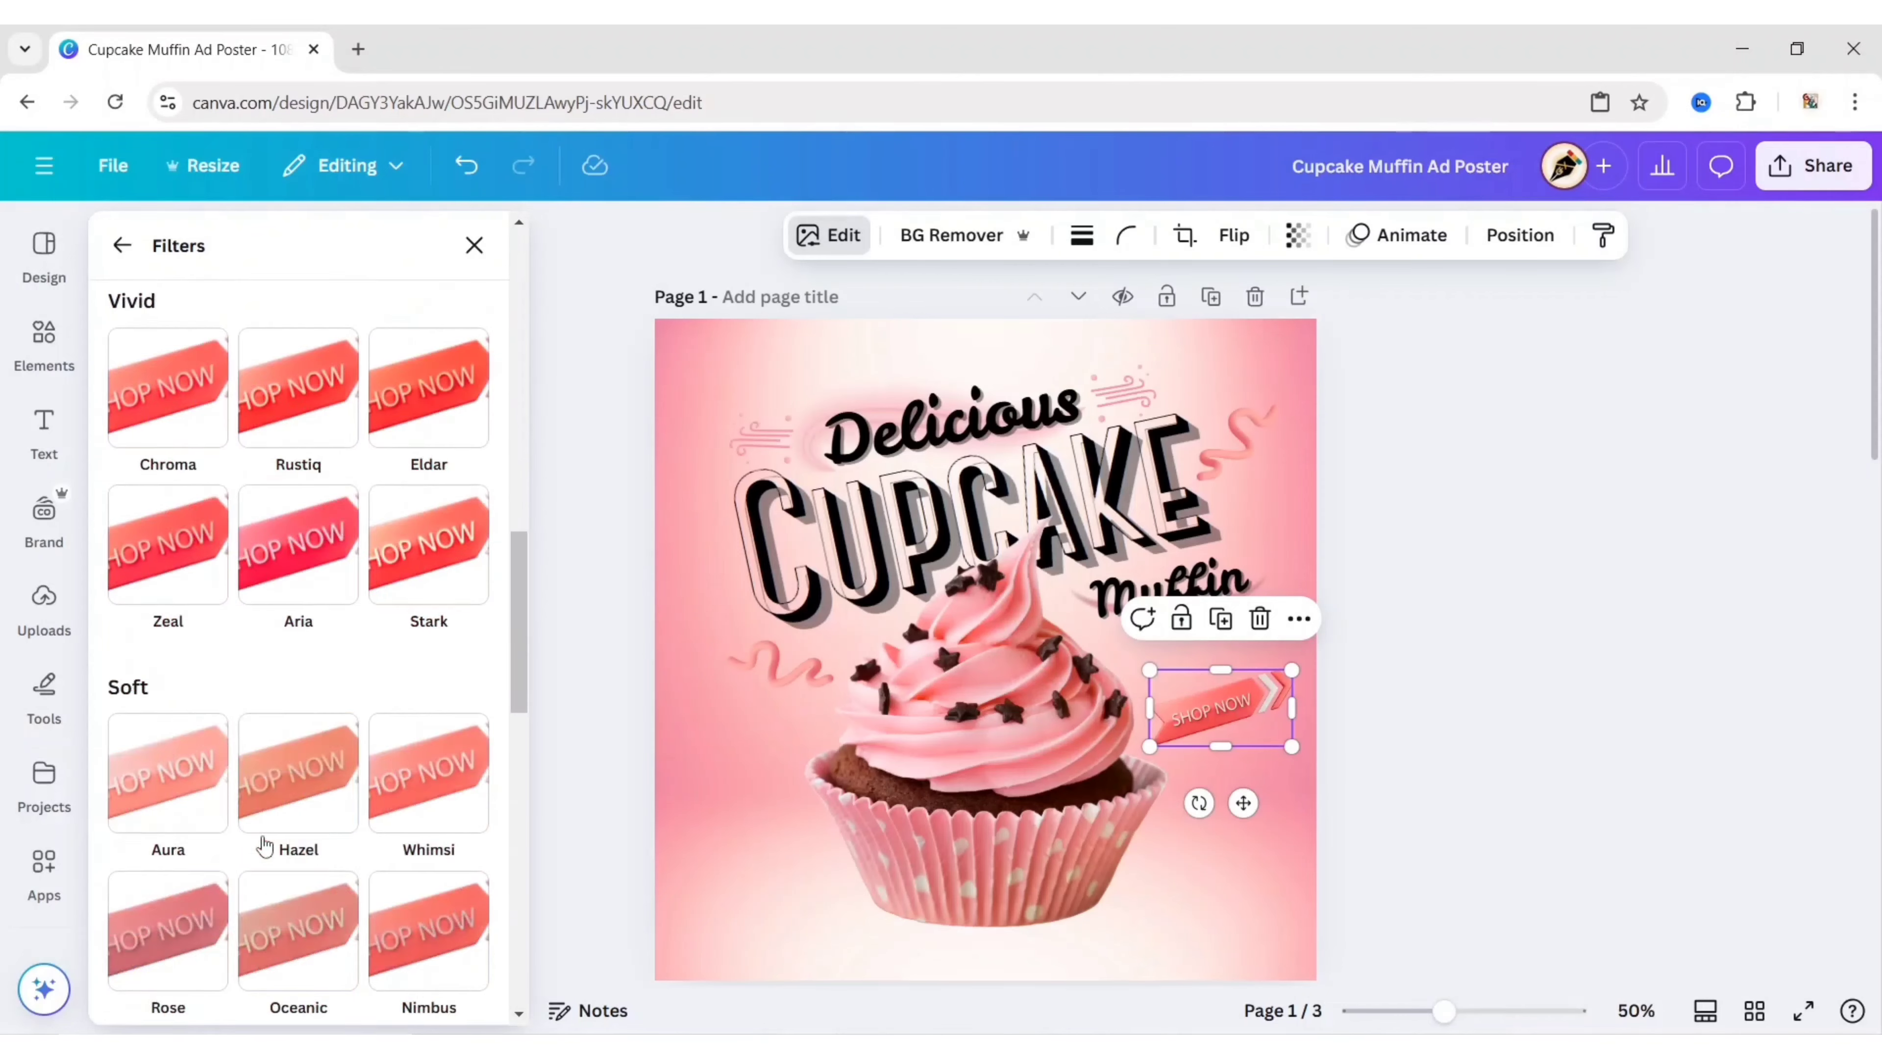
click(173, 704)
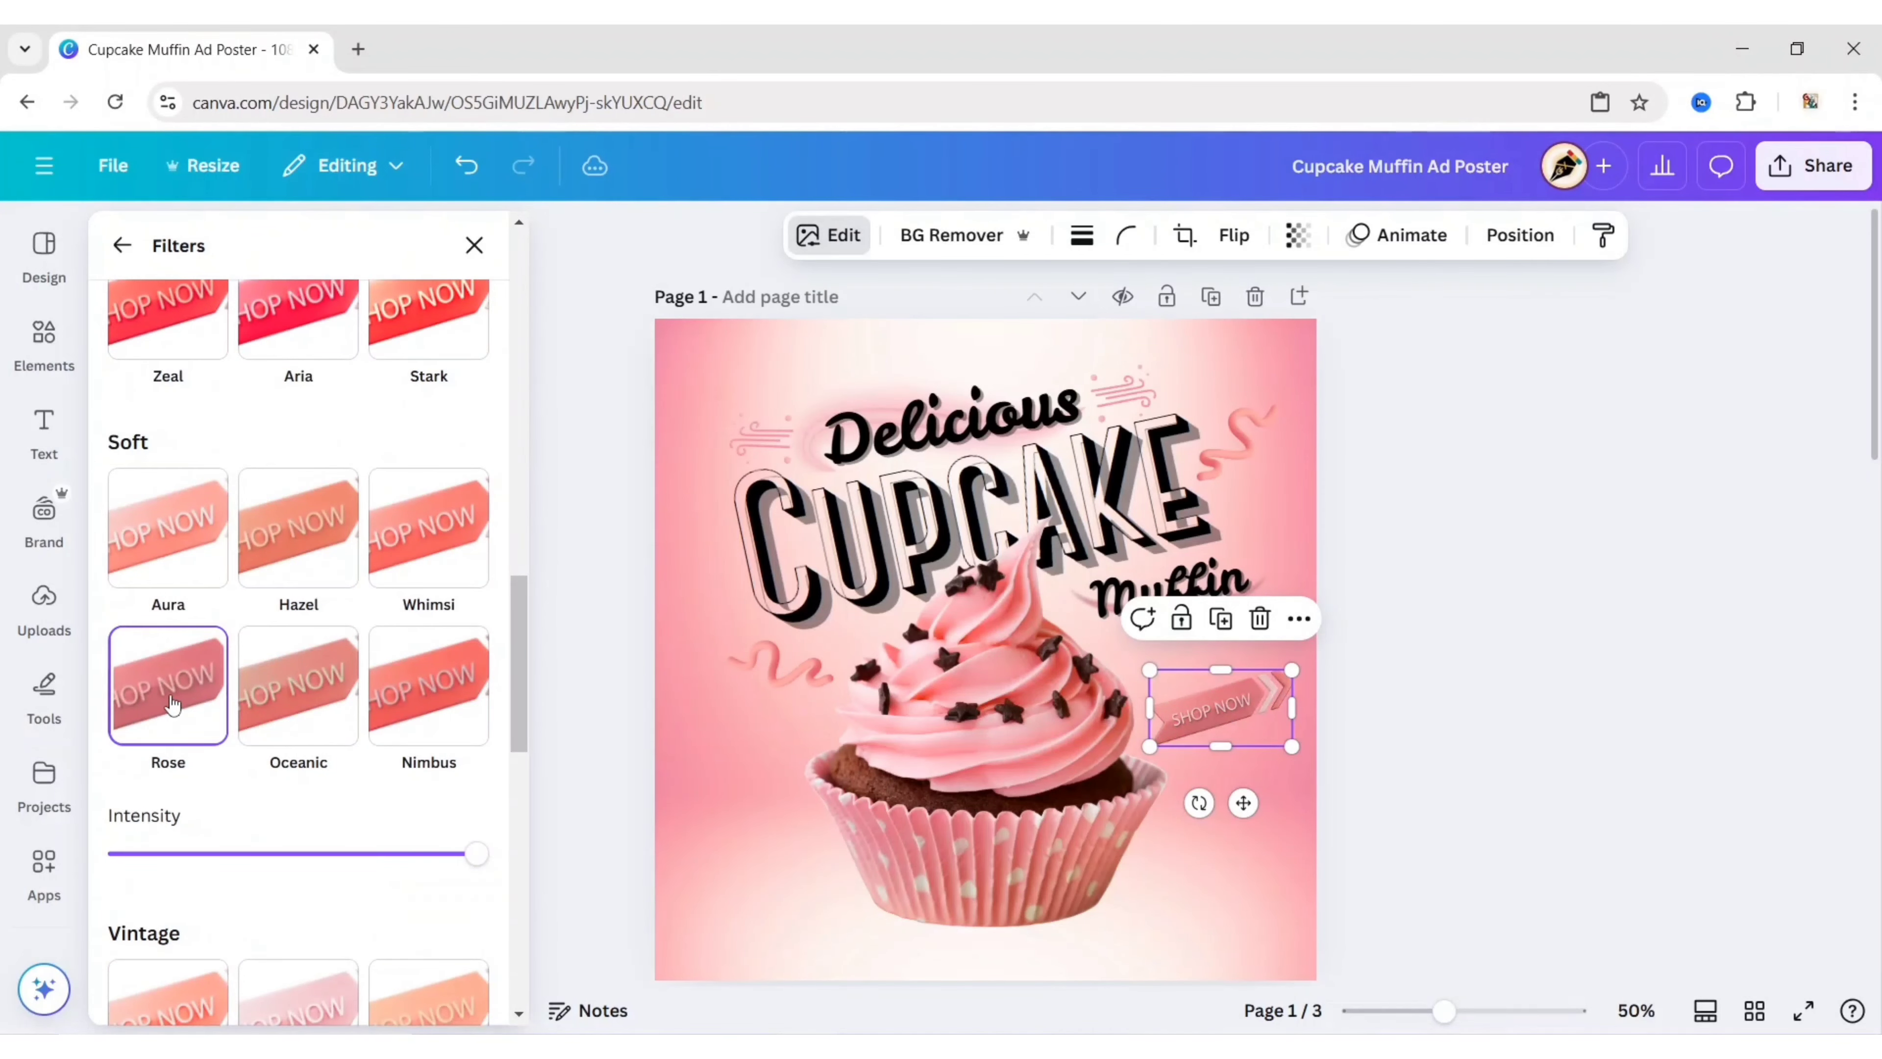
click(475, 244)
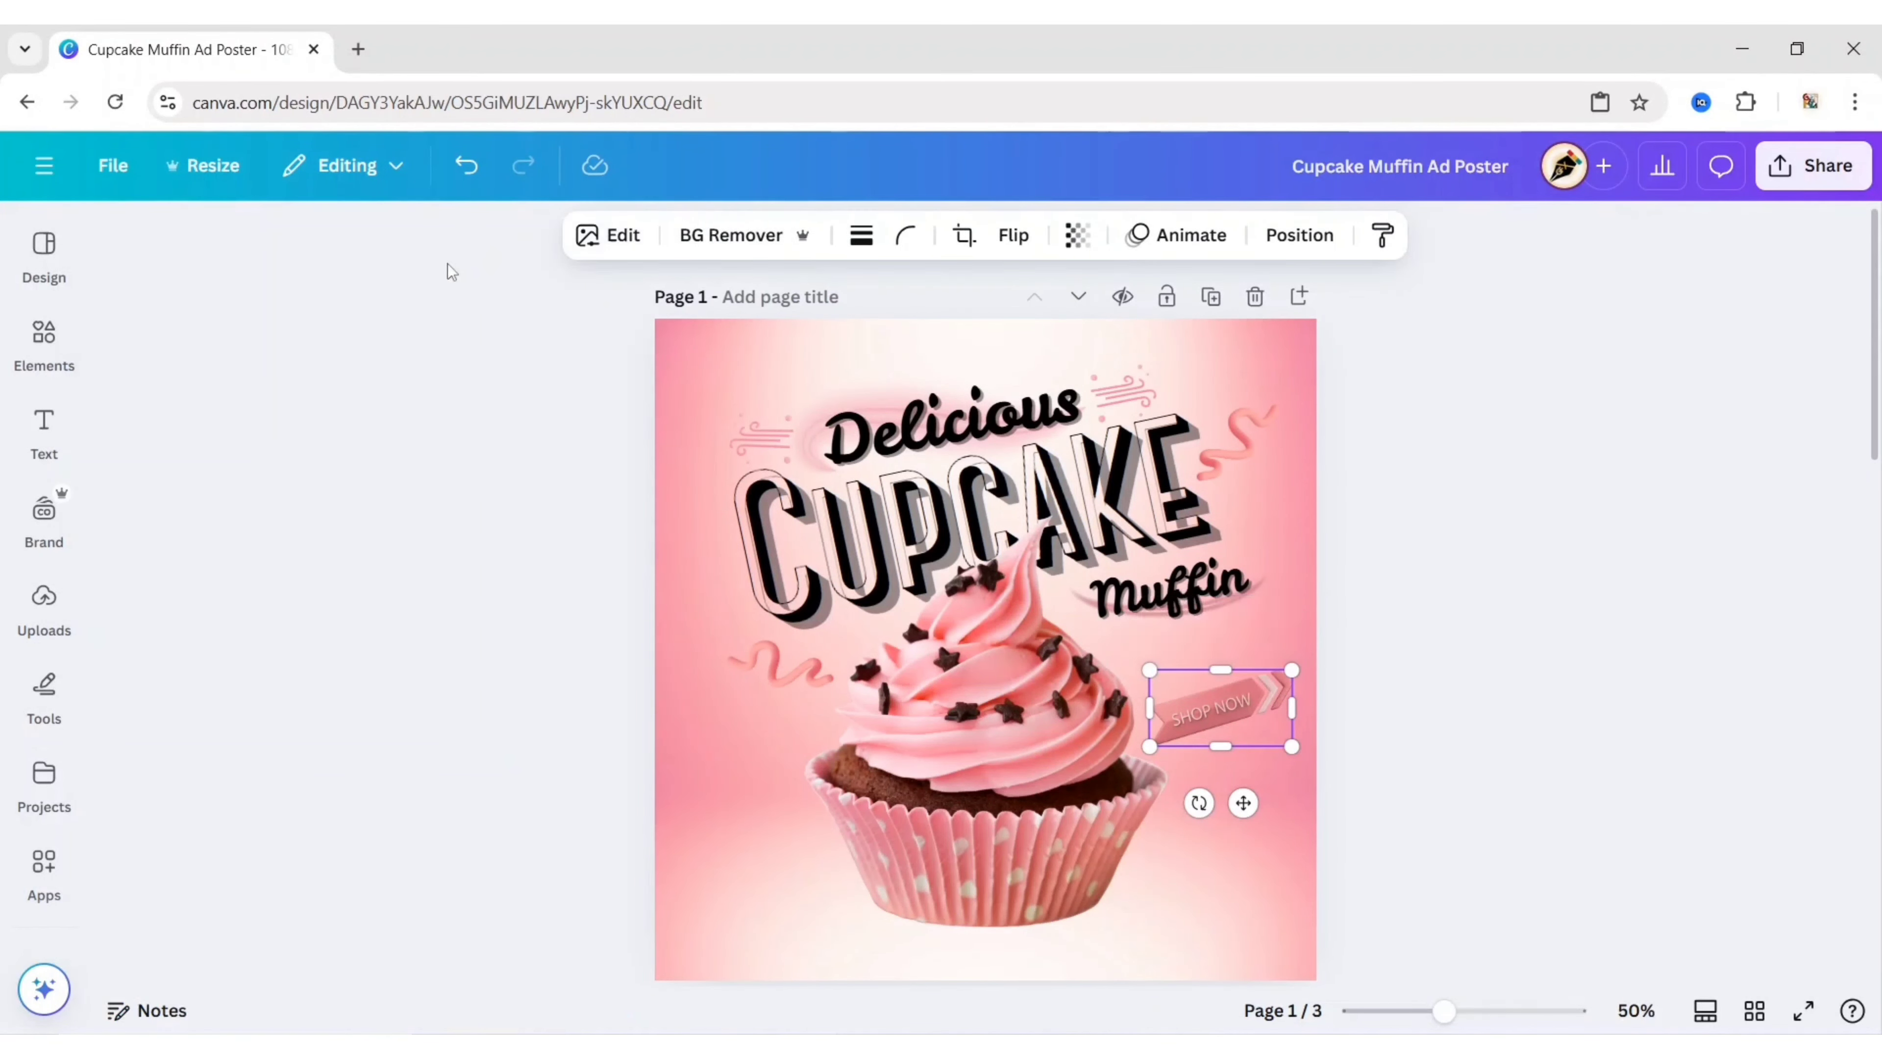
click(503, 706)
Search the graphics for "shadow" and place the soft black oval shadow at the cupcake's base, at about X 25, Y 835 px
click(43, 343)
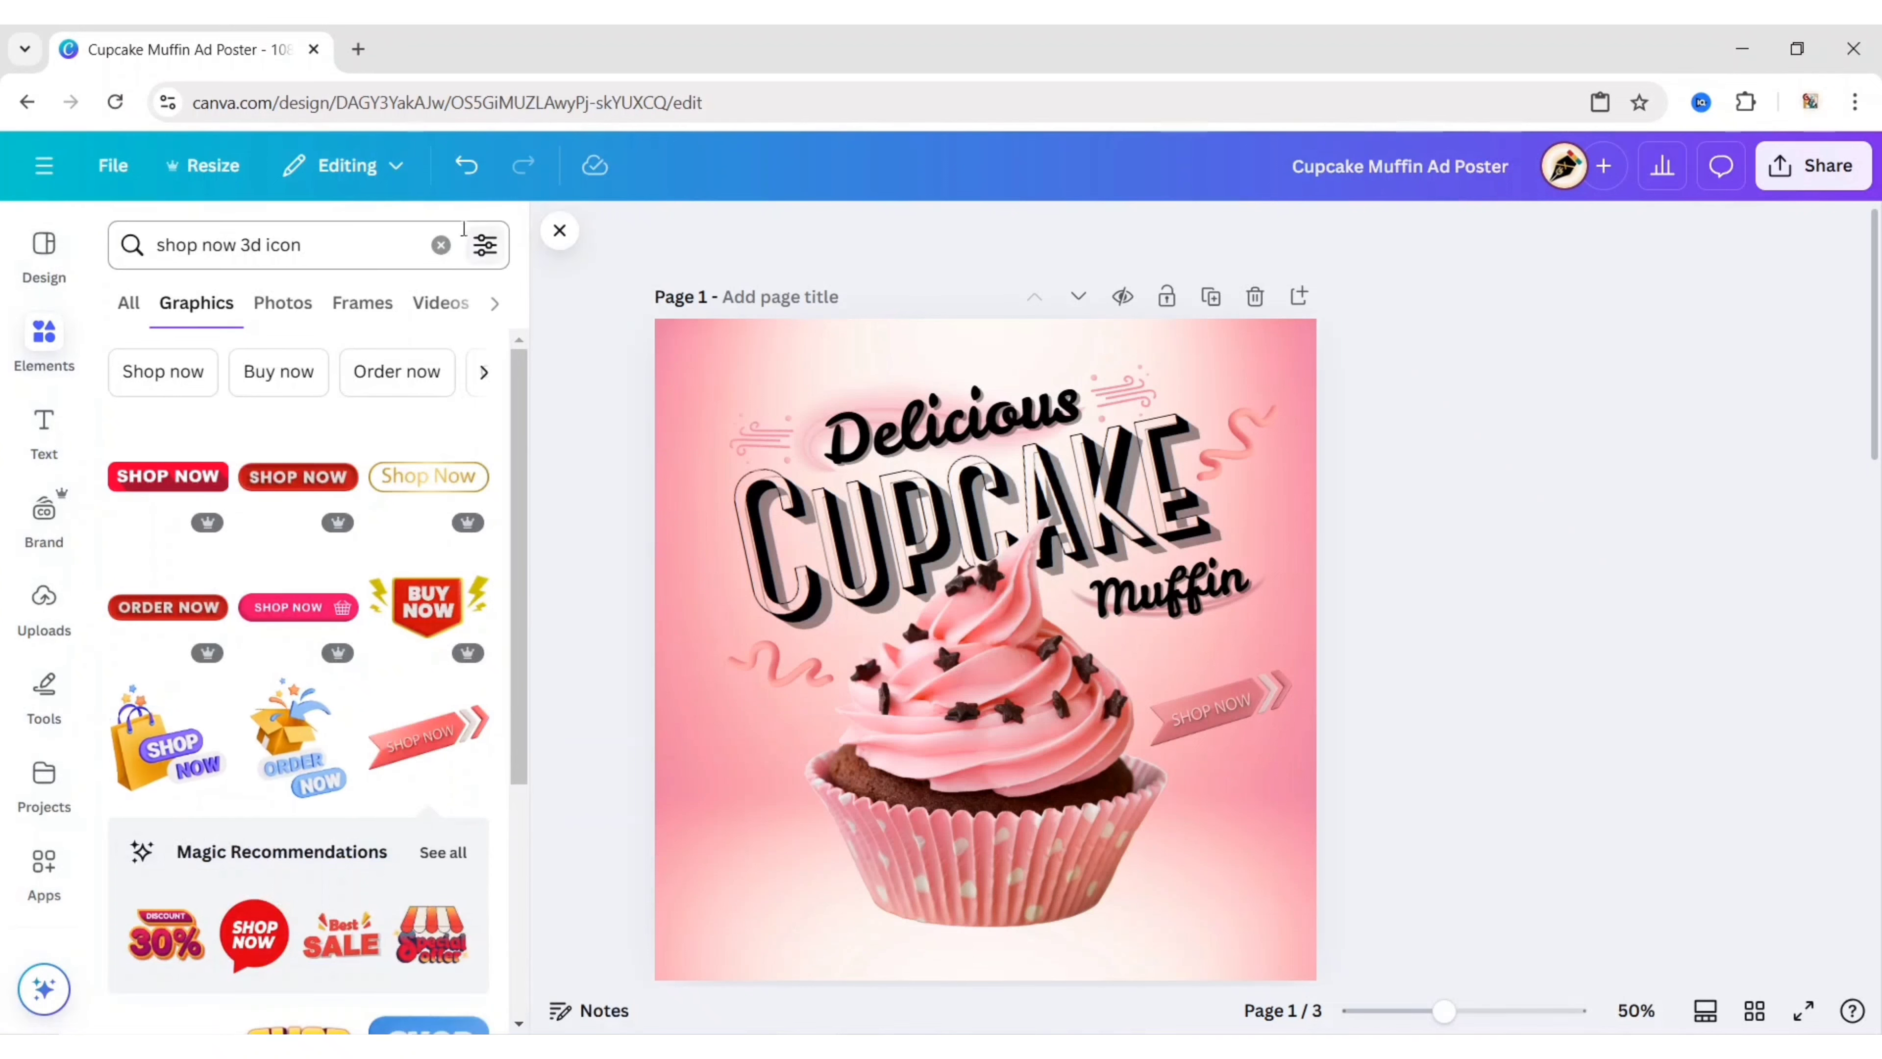
click(441, 249)
text(shadow)
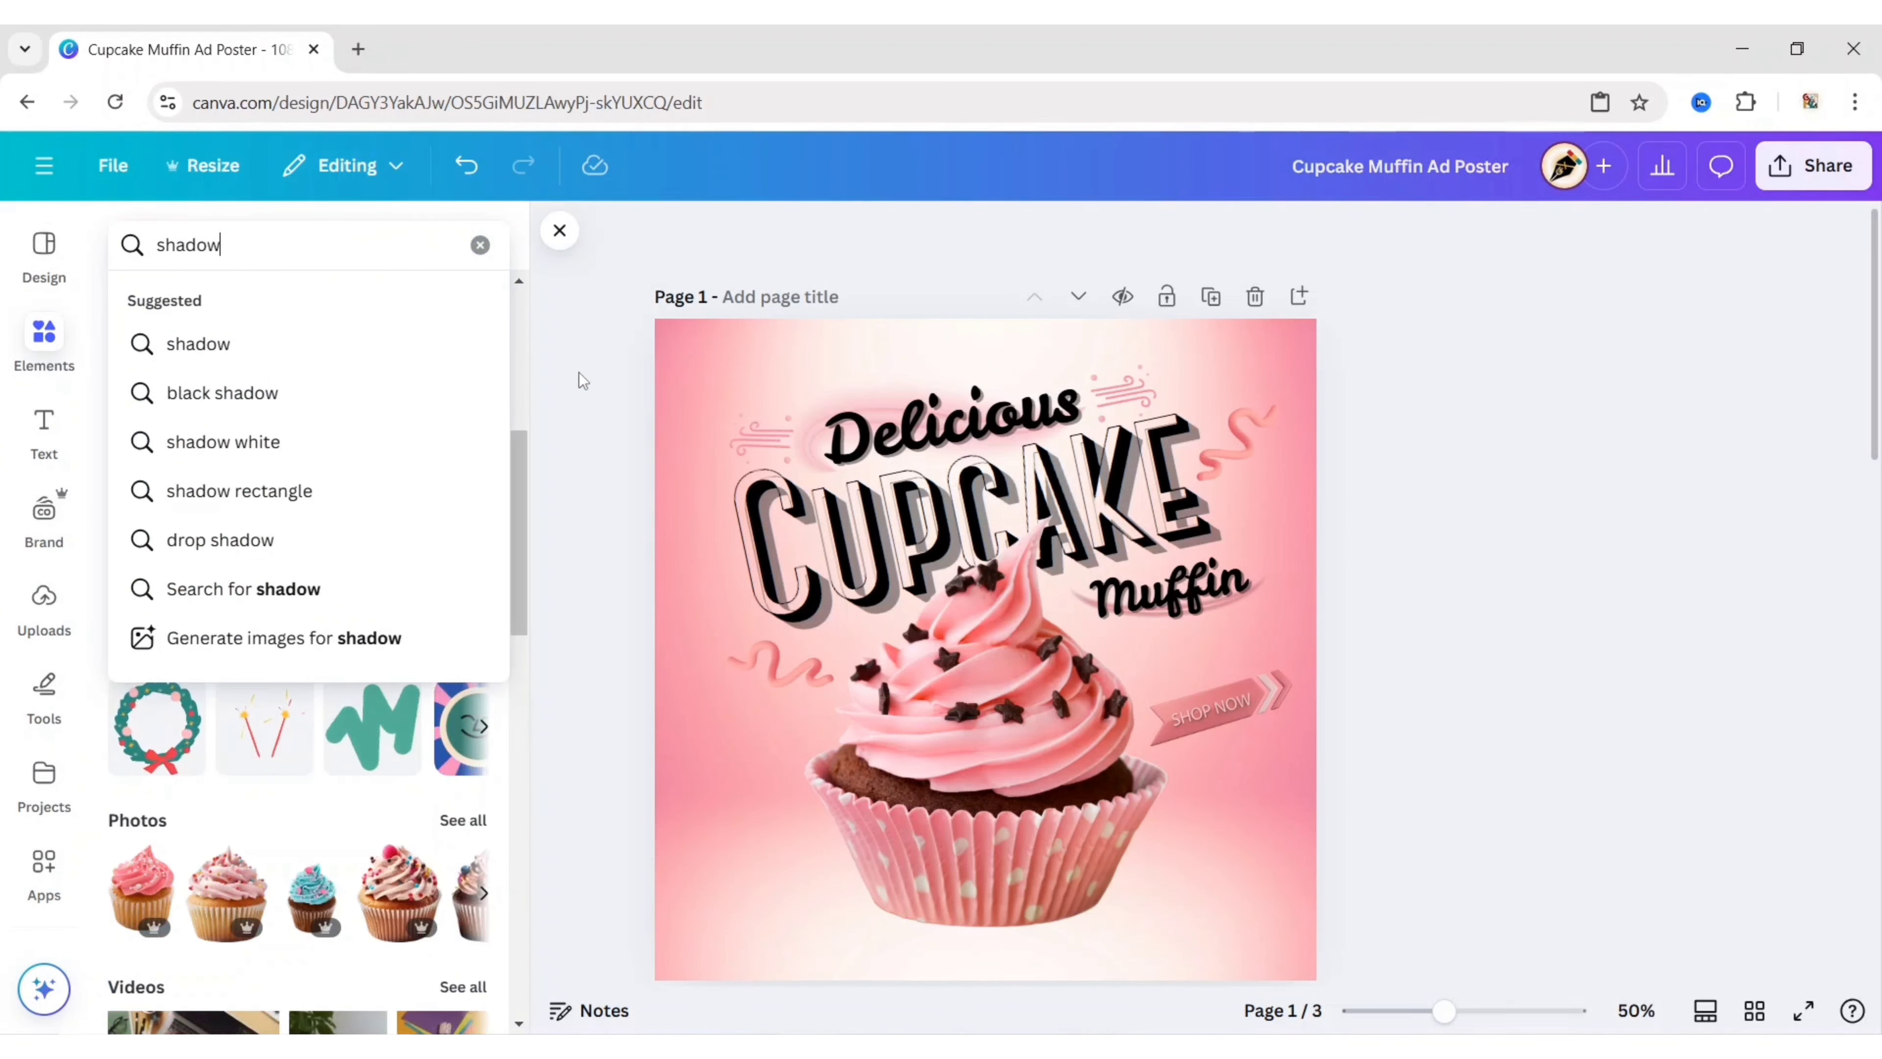
key(Return)
click(217, 305)
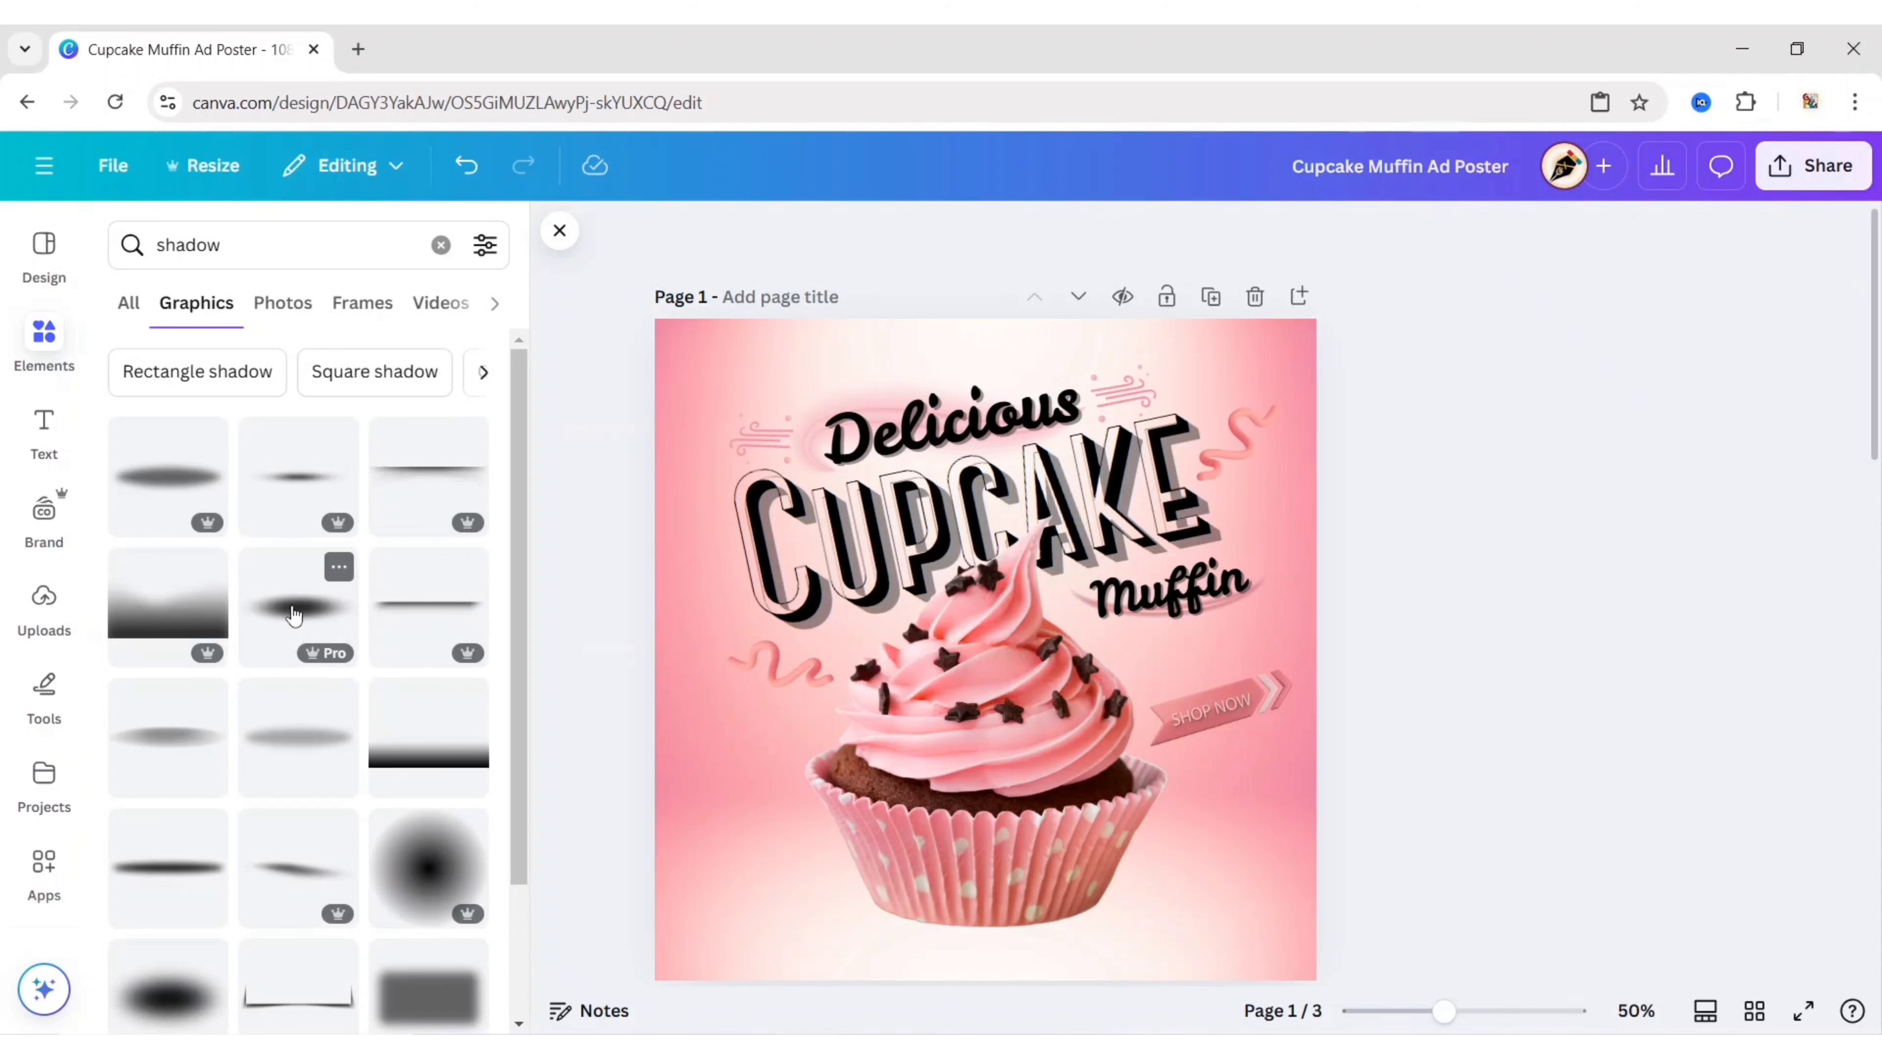
click(294, 614)
click(559, 229)
drag(989, 653, 902, 877)
Send the oval shadow to the back behind the cupcake and rotate it slightly clockwise
click(1304, 241)
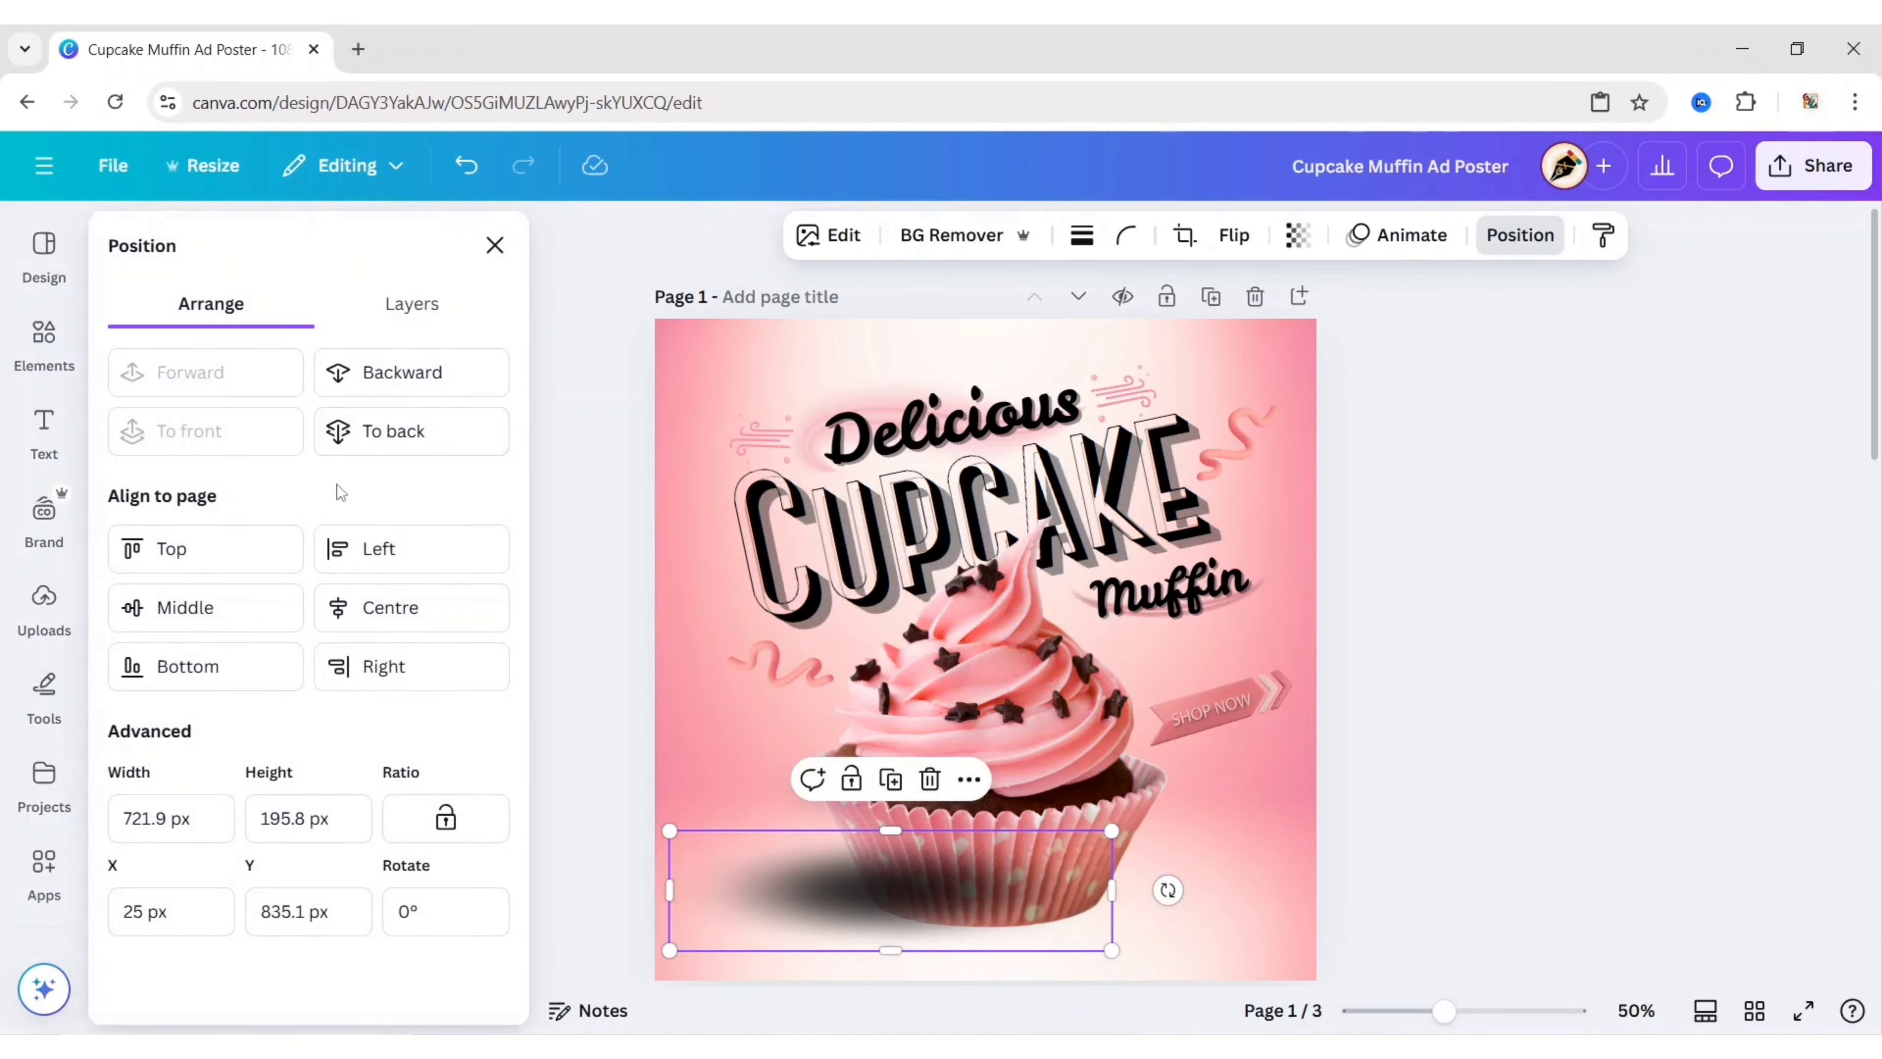
click(393, 431)
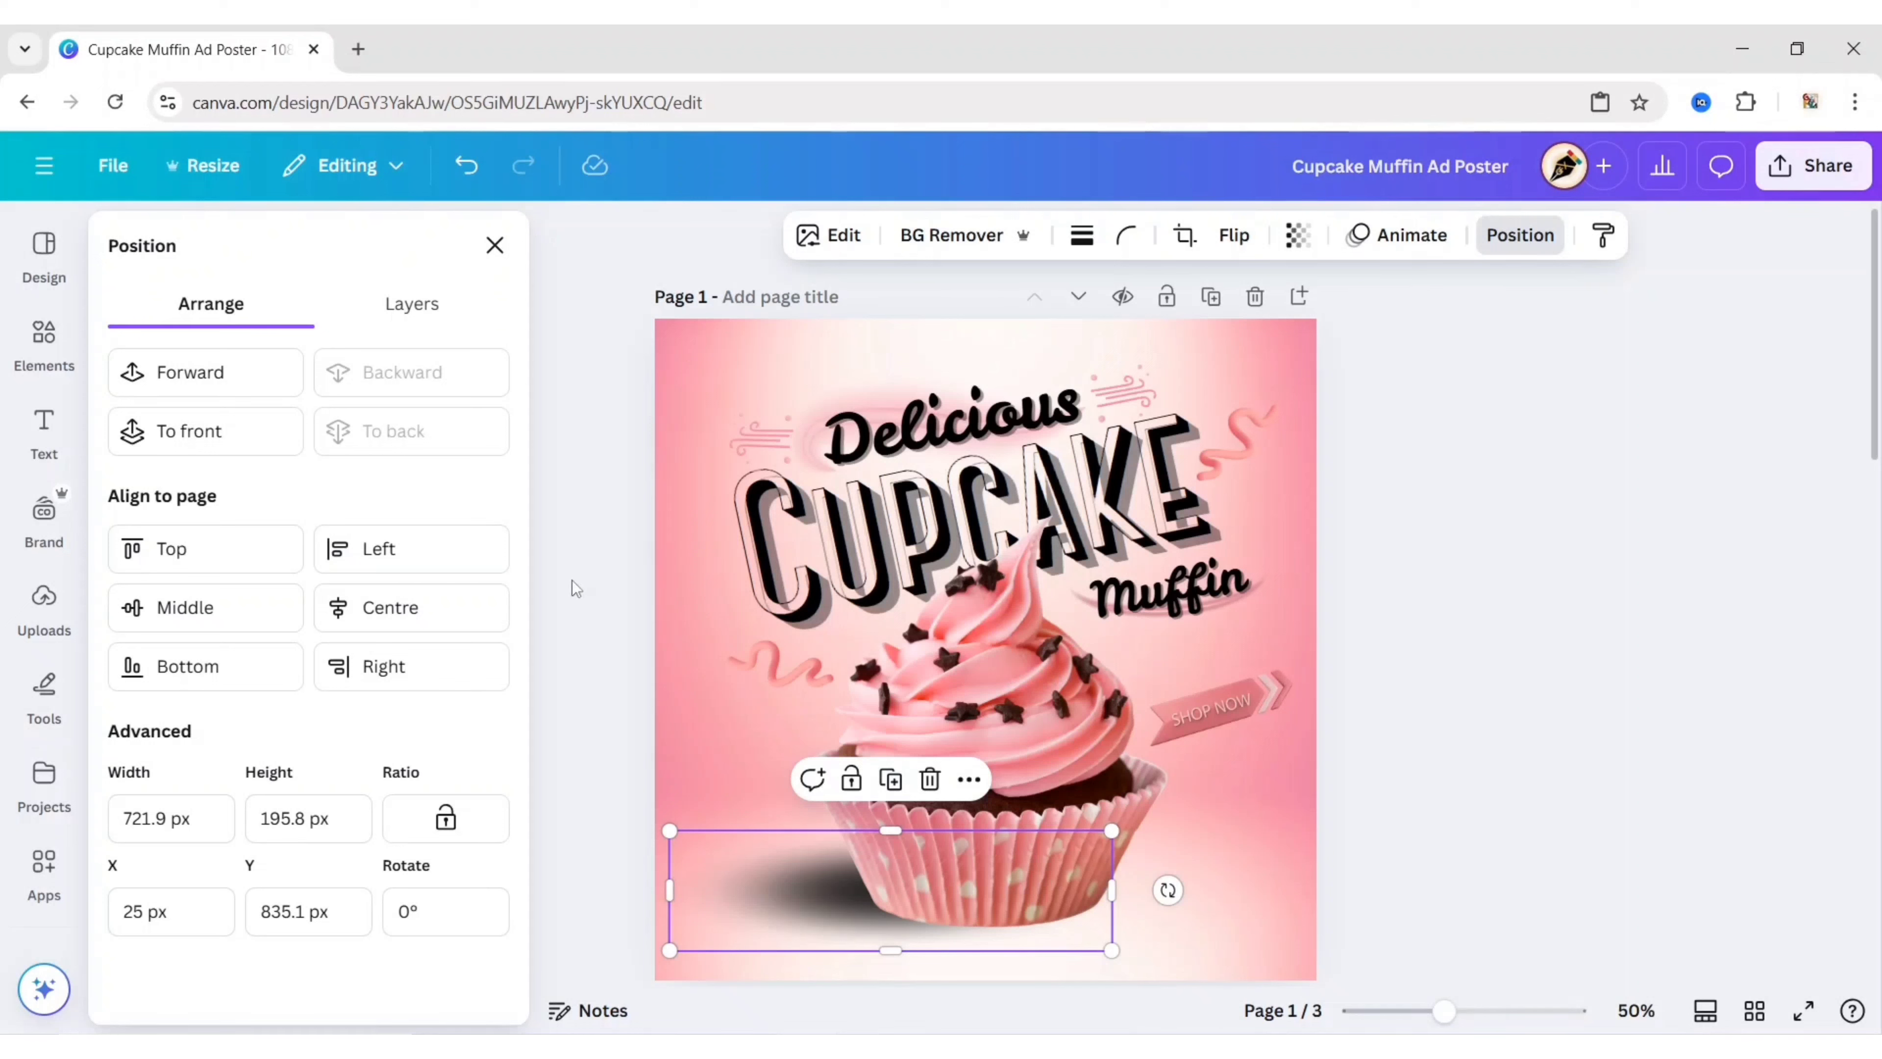
click(495, 246)
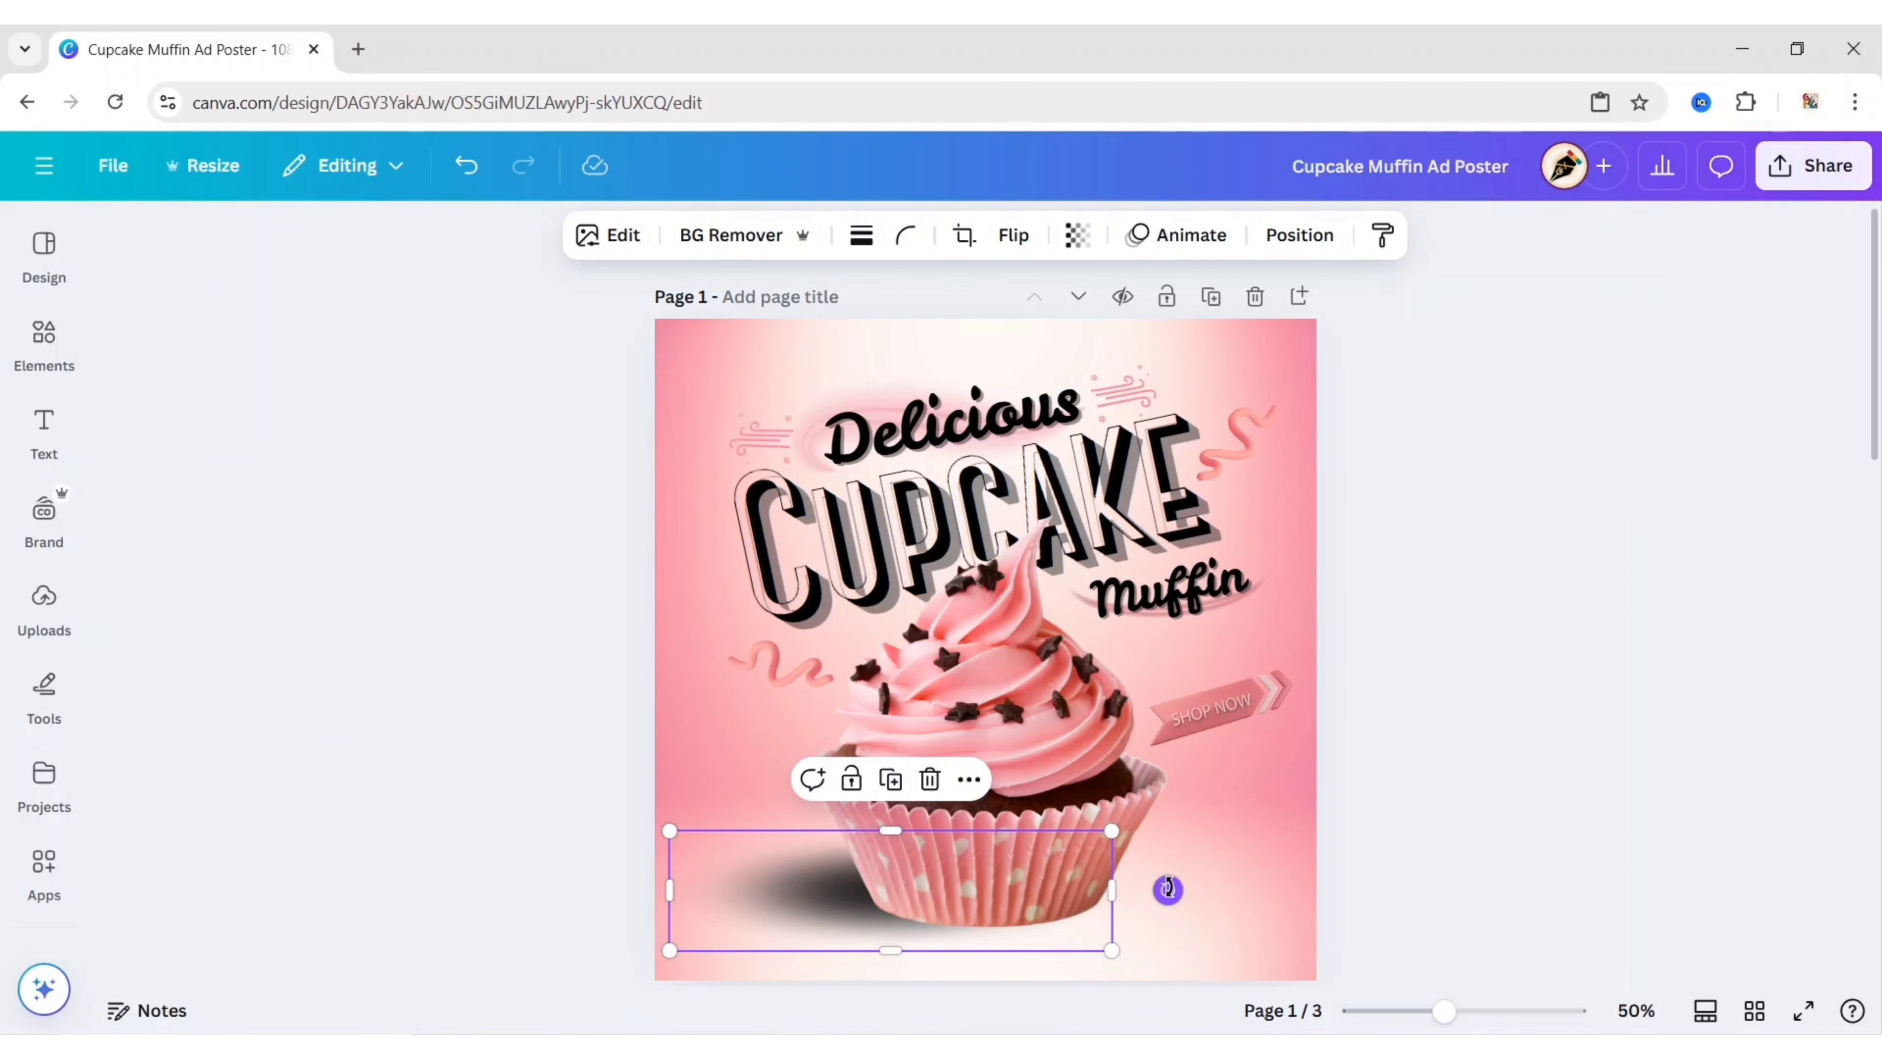
drag(1168, 890, 1169, 899)
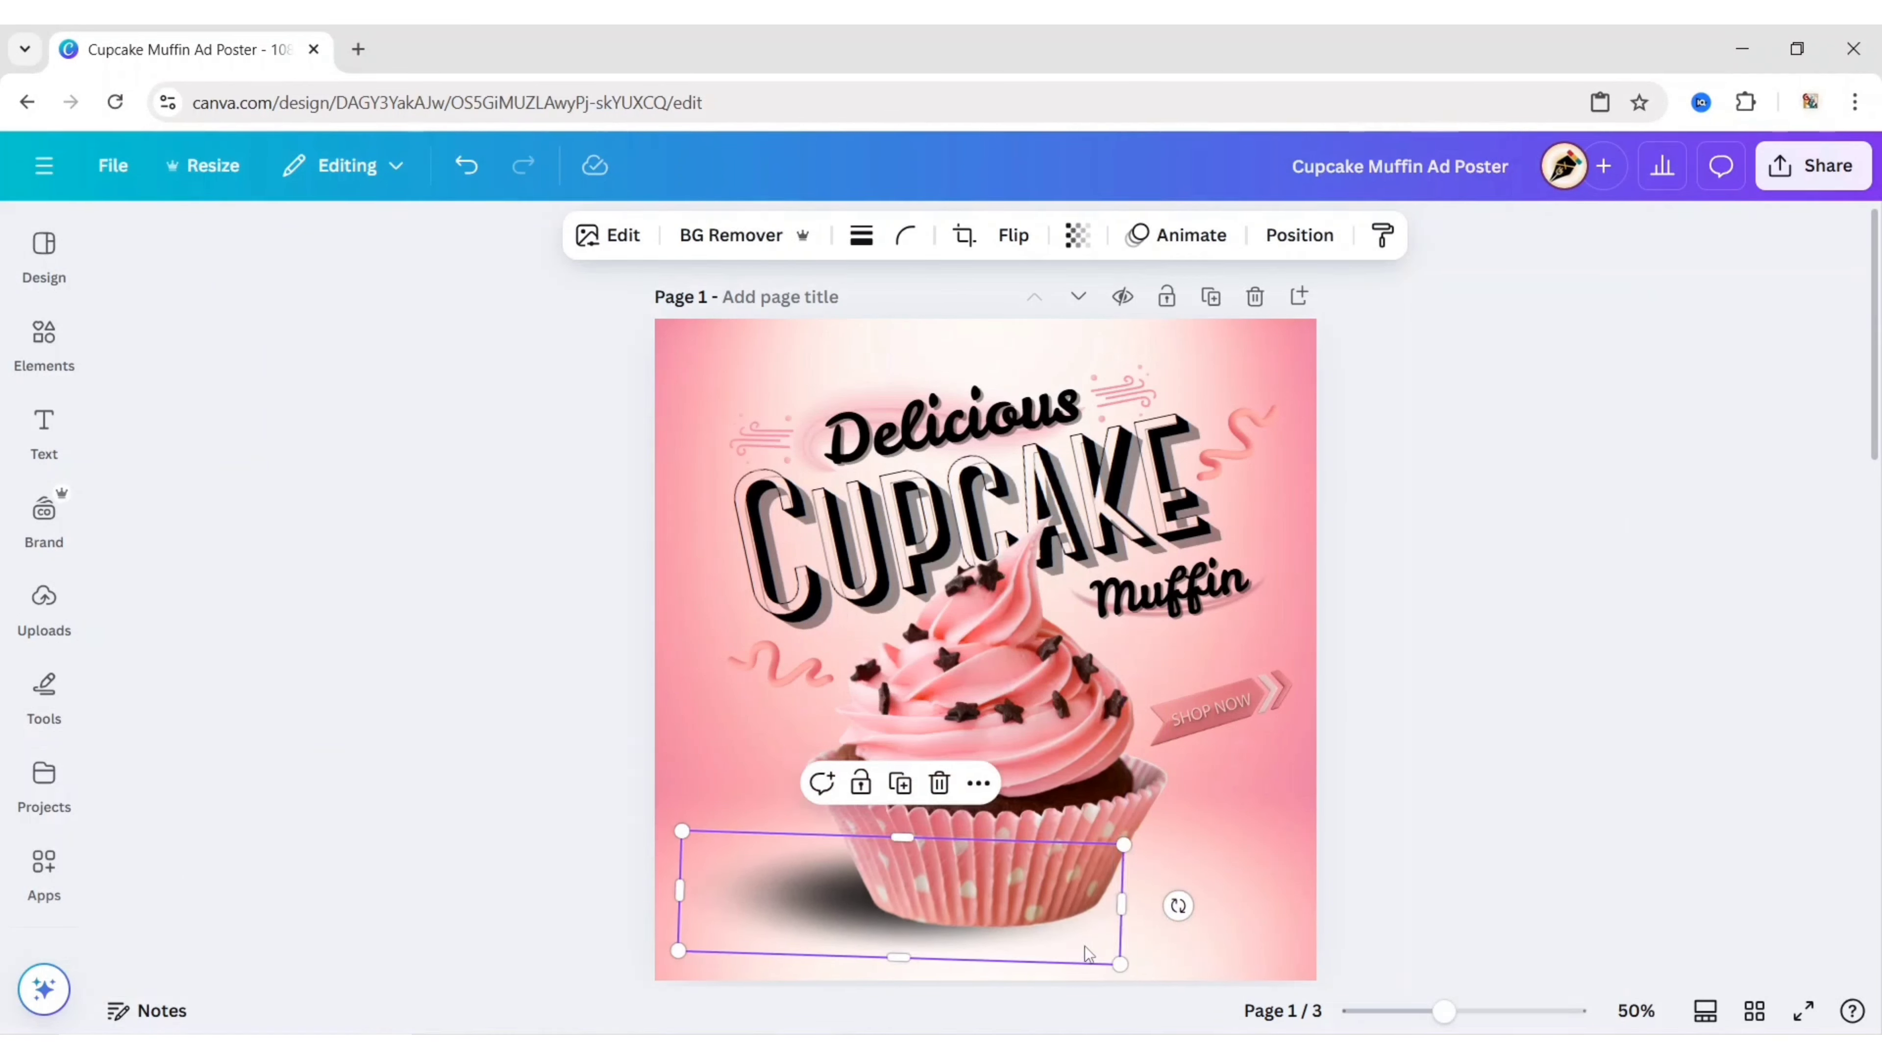
click(1085, 946)
Duplicate the SHOP NOW arrow and place the copy just below the original
click(1220, 708)
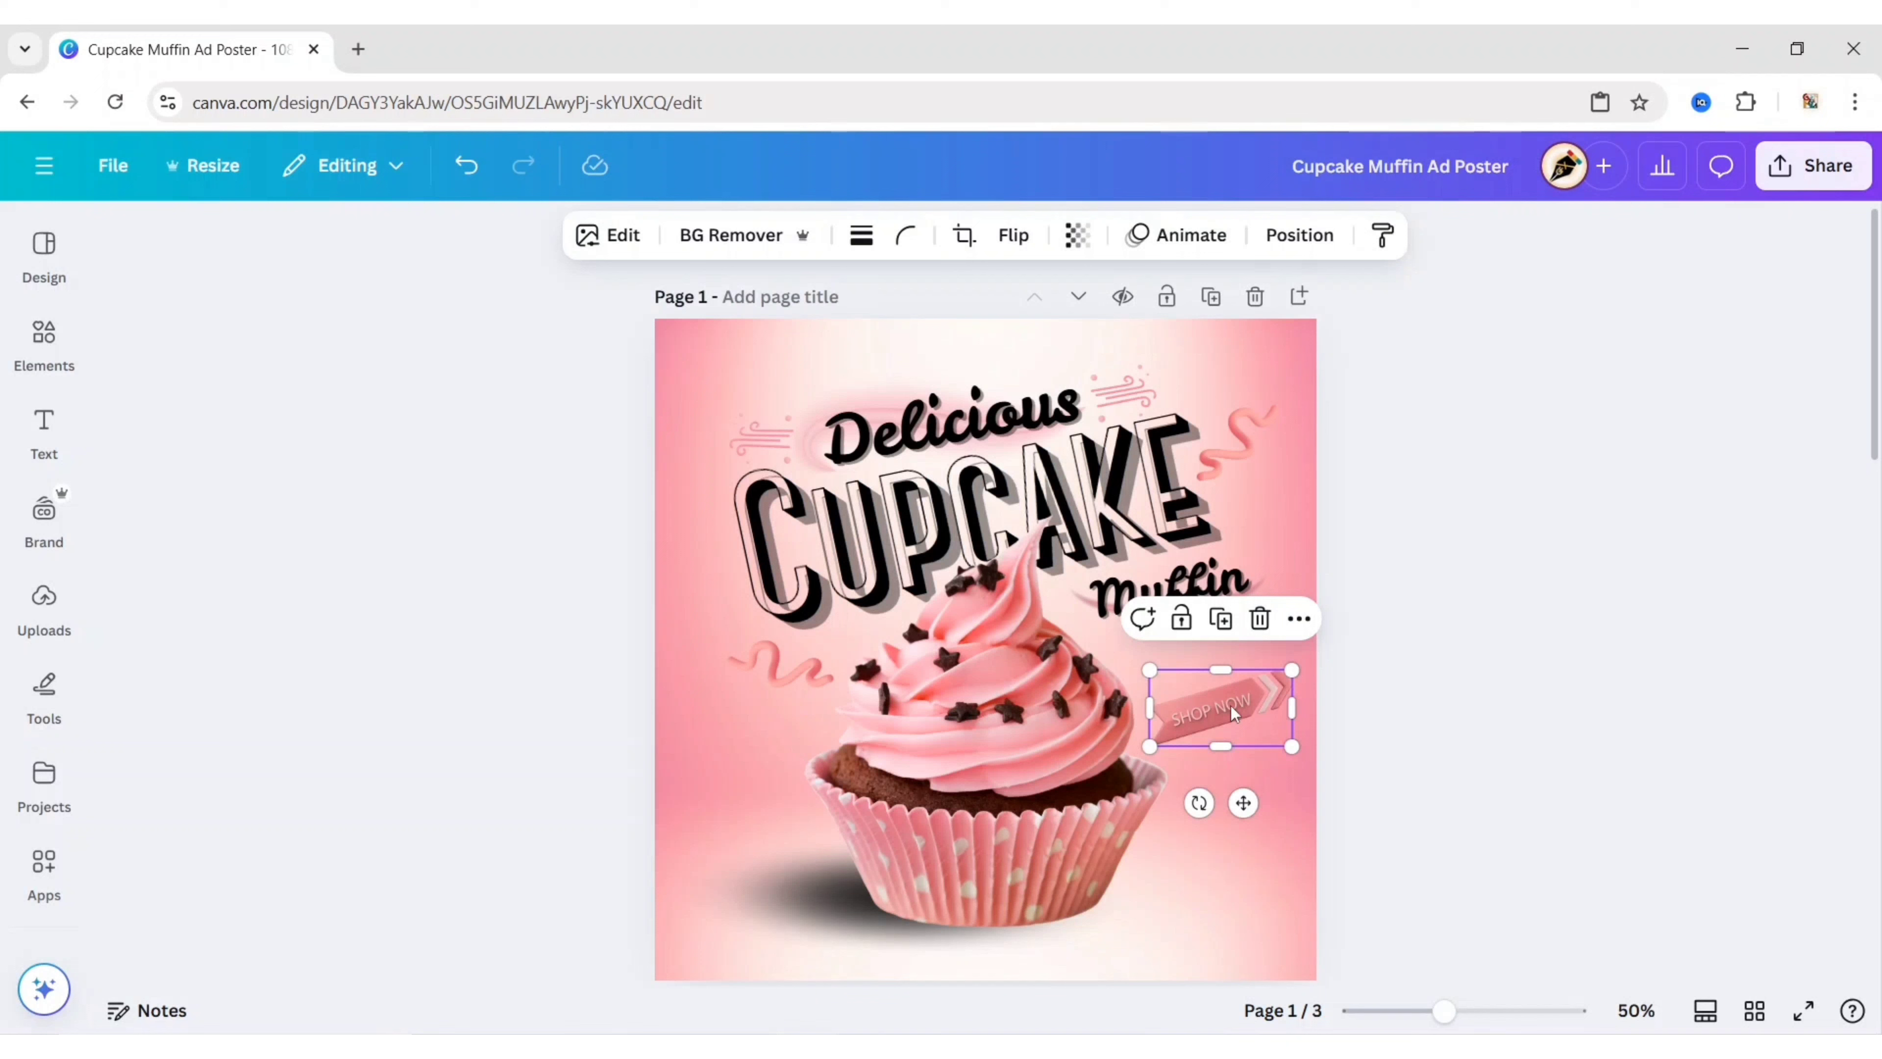
click(1222, 619)
drag(1222, 716, 1224, 771)
Turn the copied SHOP NOW arrow solid black with a custom Duotone effect
click(608, 235)
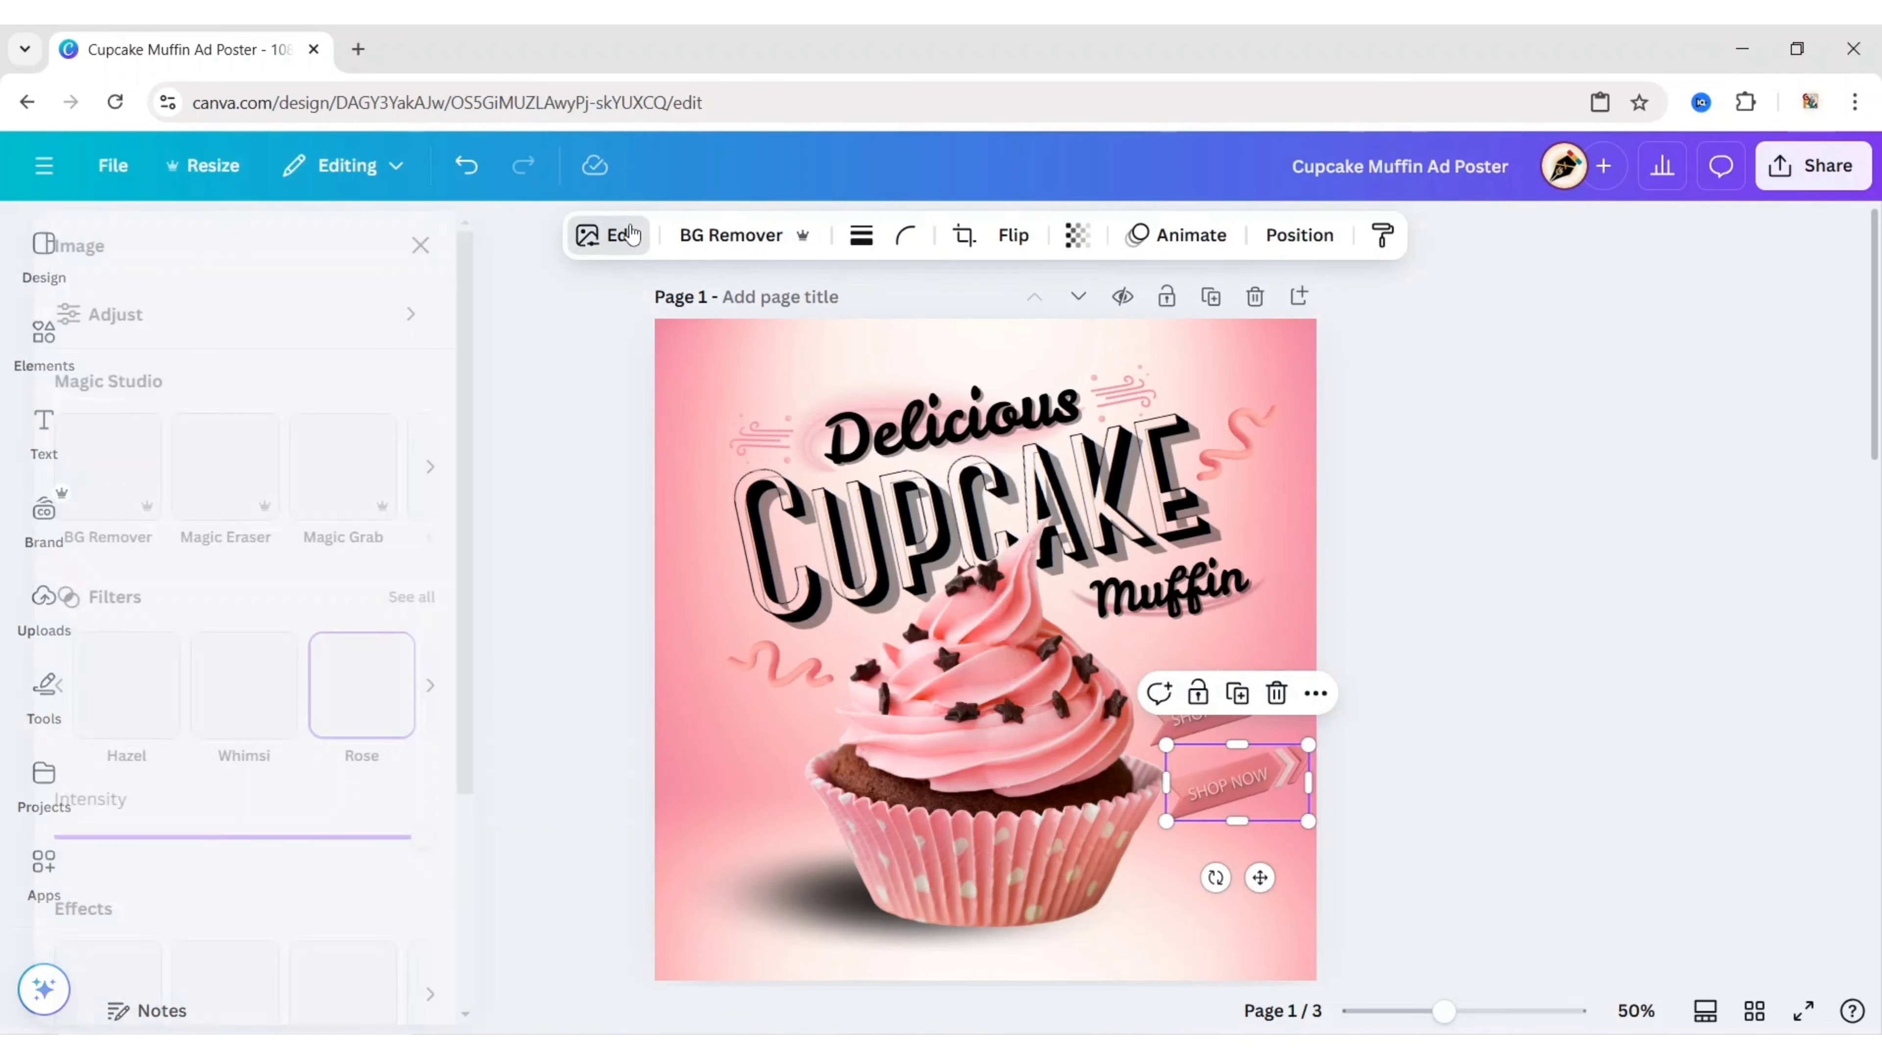
scroll(278, 712, down, 4)
click(267, 695)
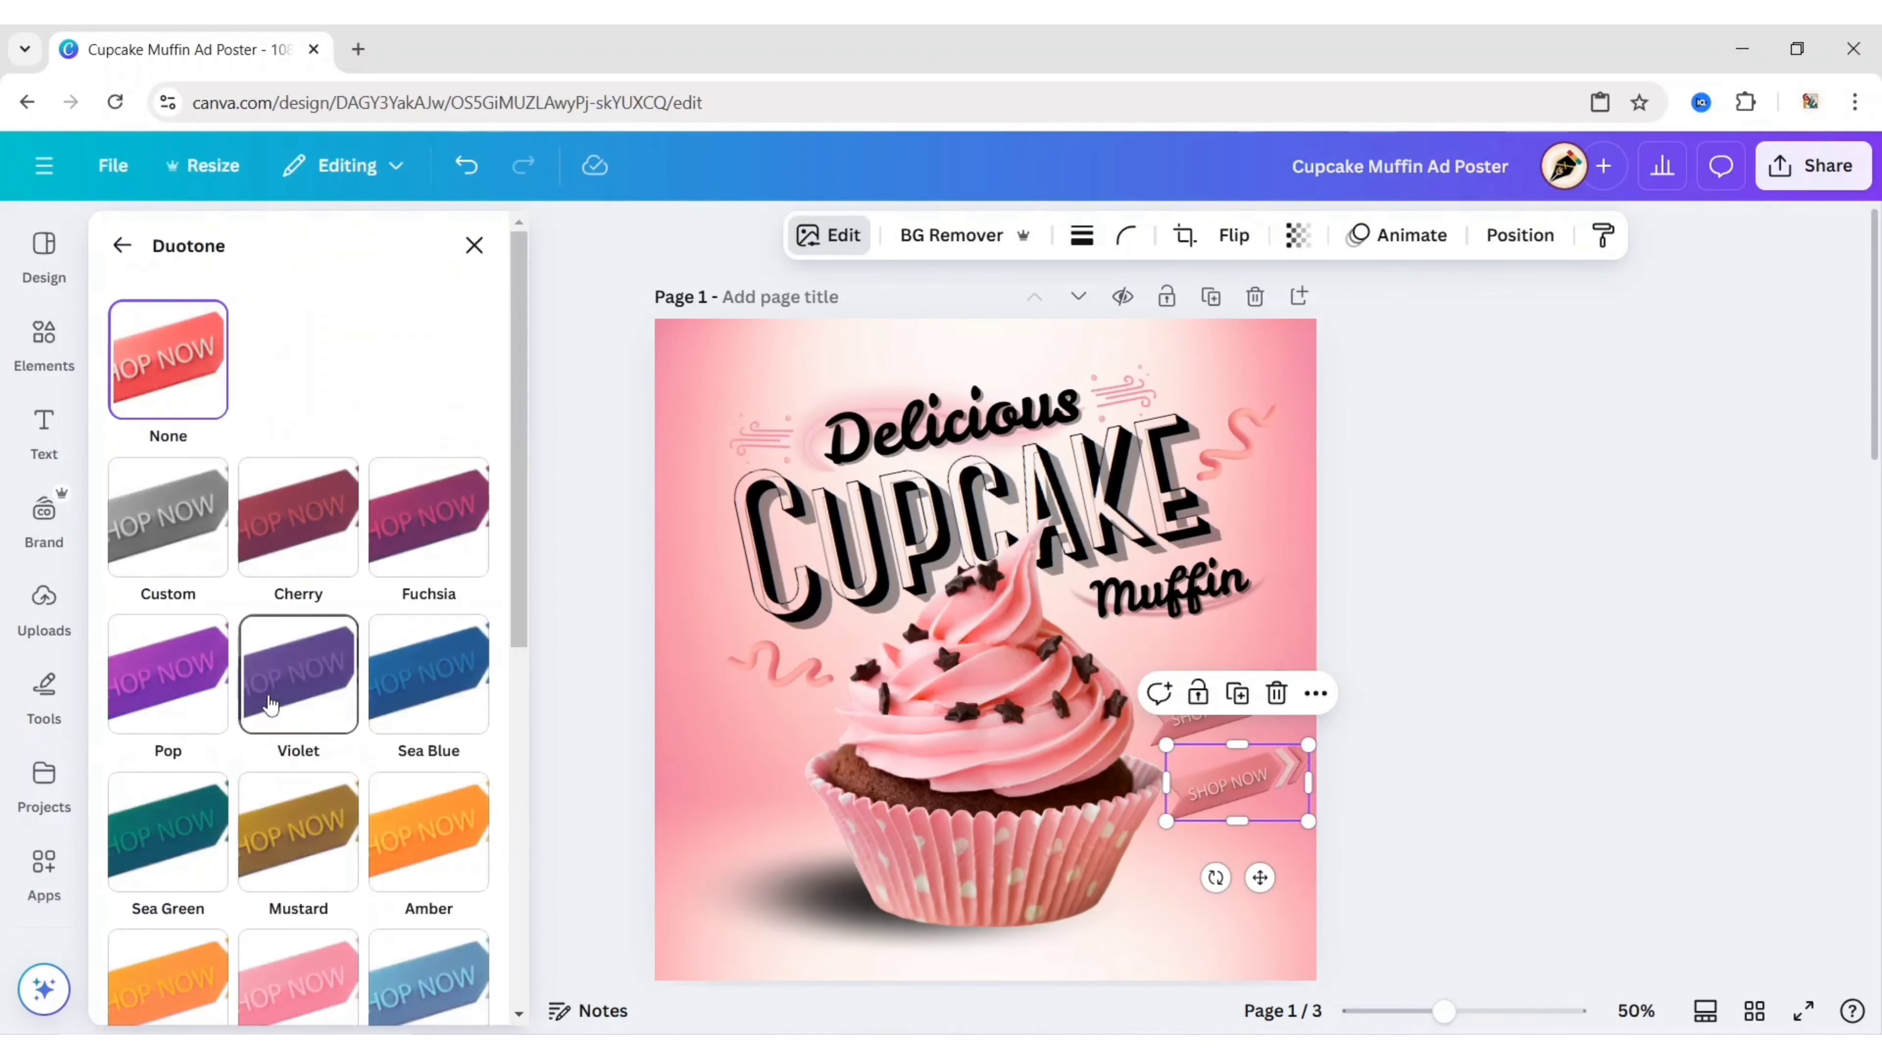
click(175, 522)
click(460, 653)
drag(485, 775, 475, 821)
click(363, 356)
click(121, 246)
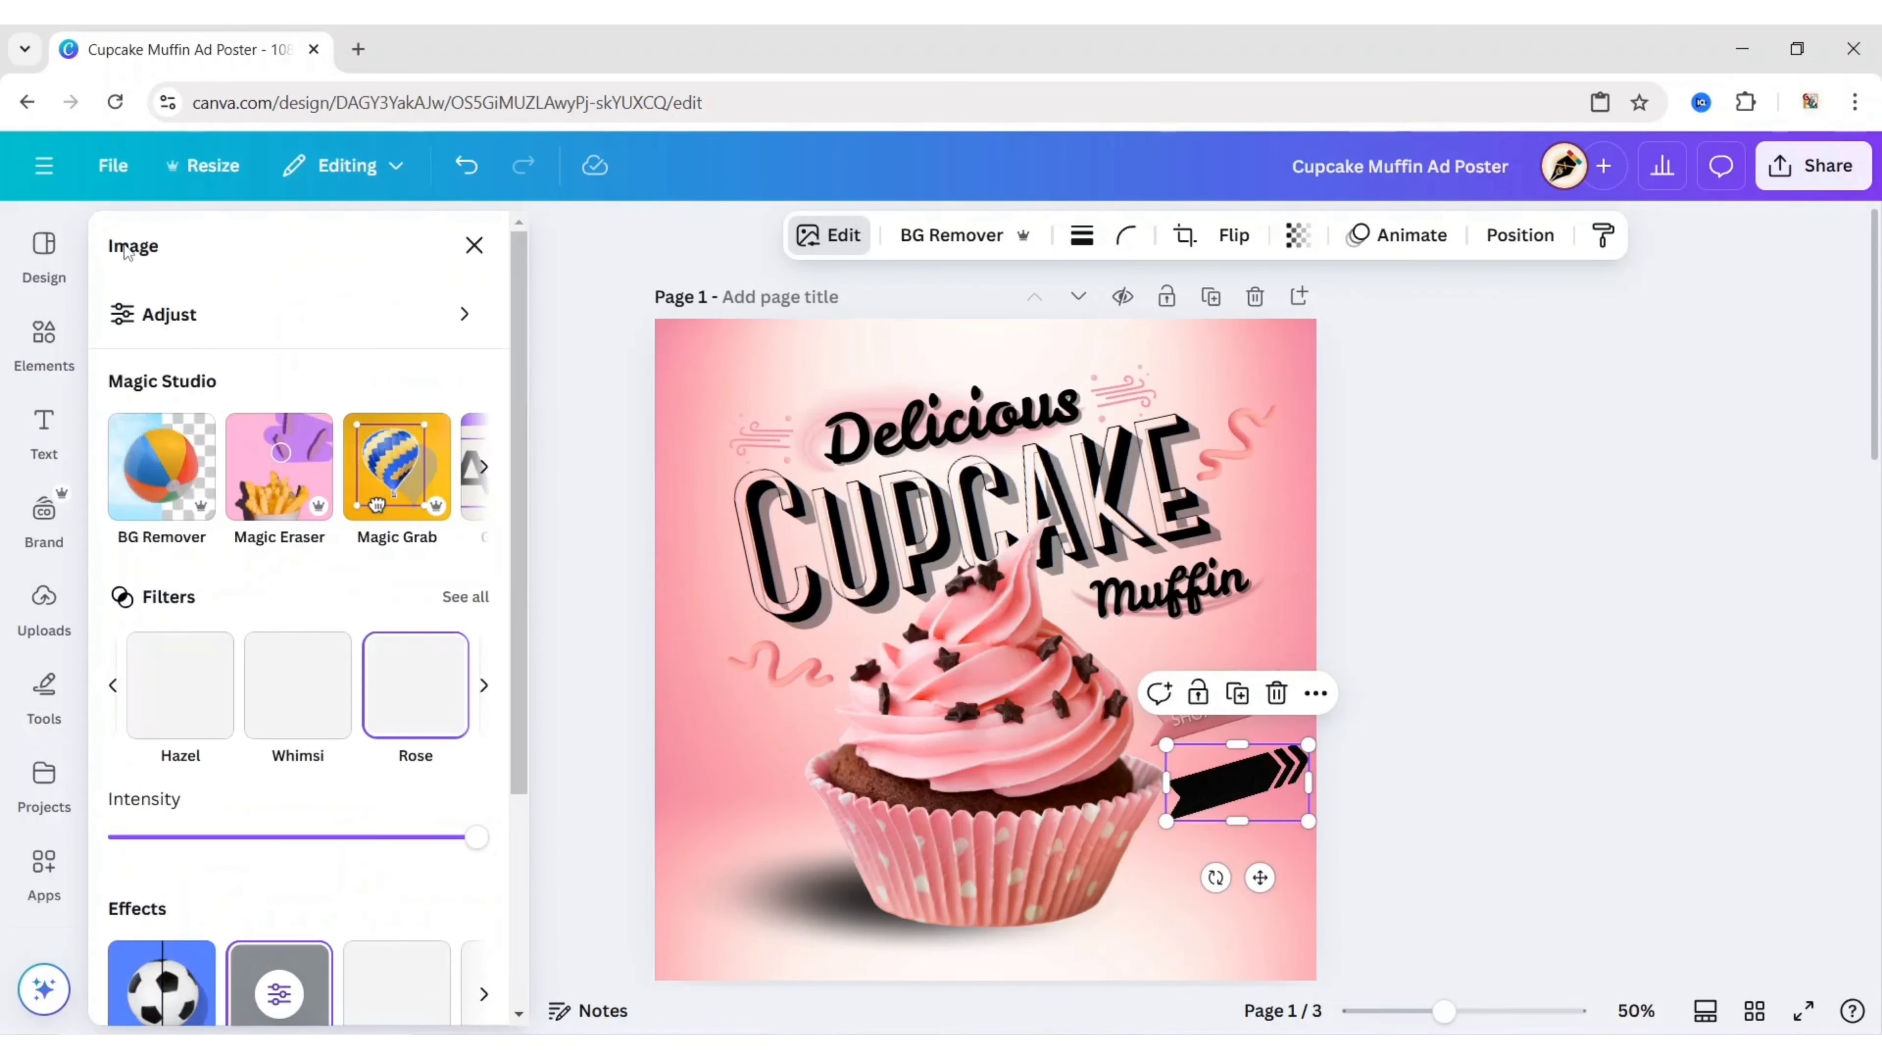
Blur the whole black arrow copy with an intensity of 72
scroll(235, 760, down, 1)
scroll(234, 759, down, 3)
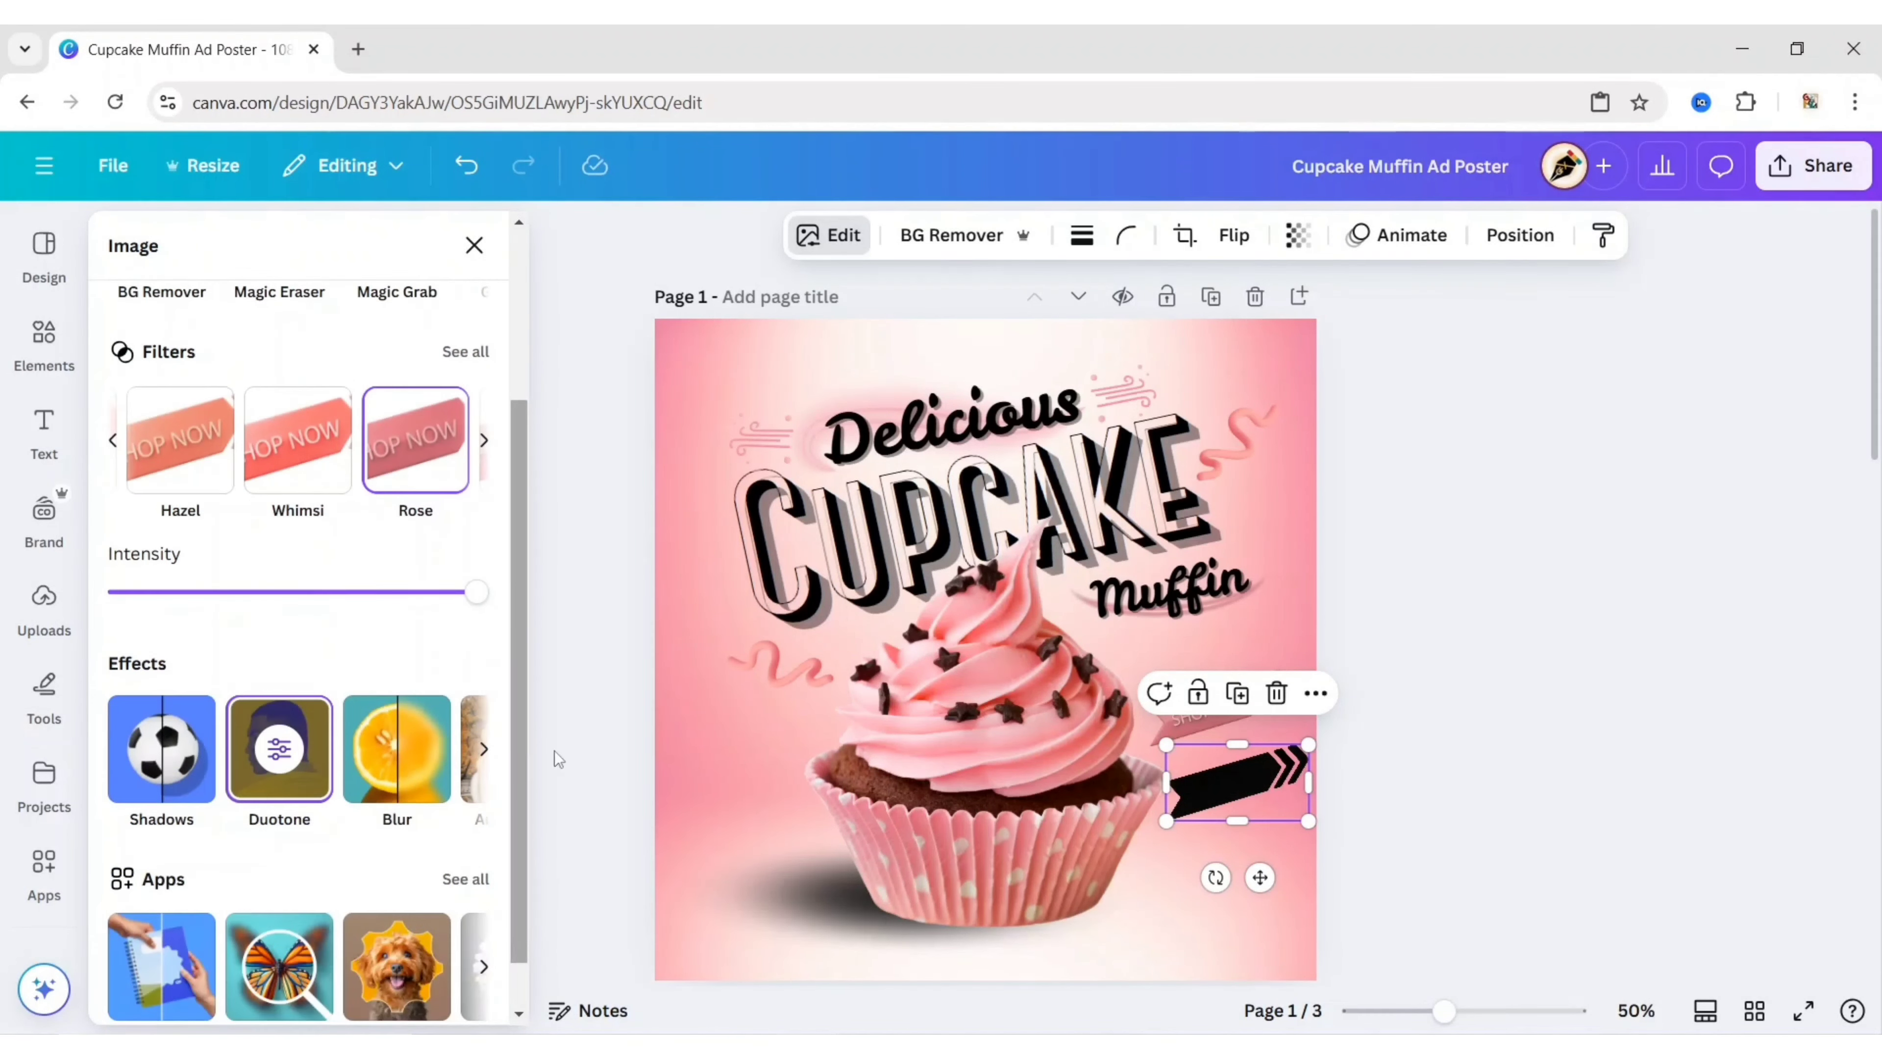
click(400, 749)
click(404, 324)
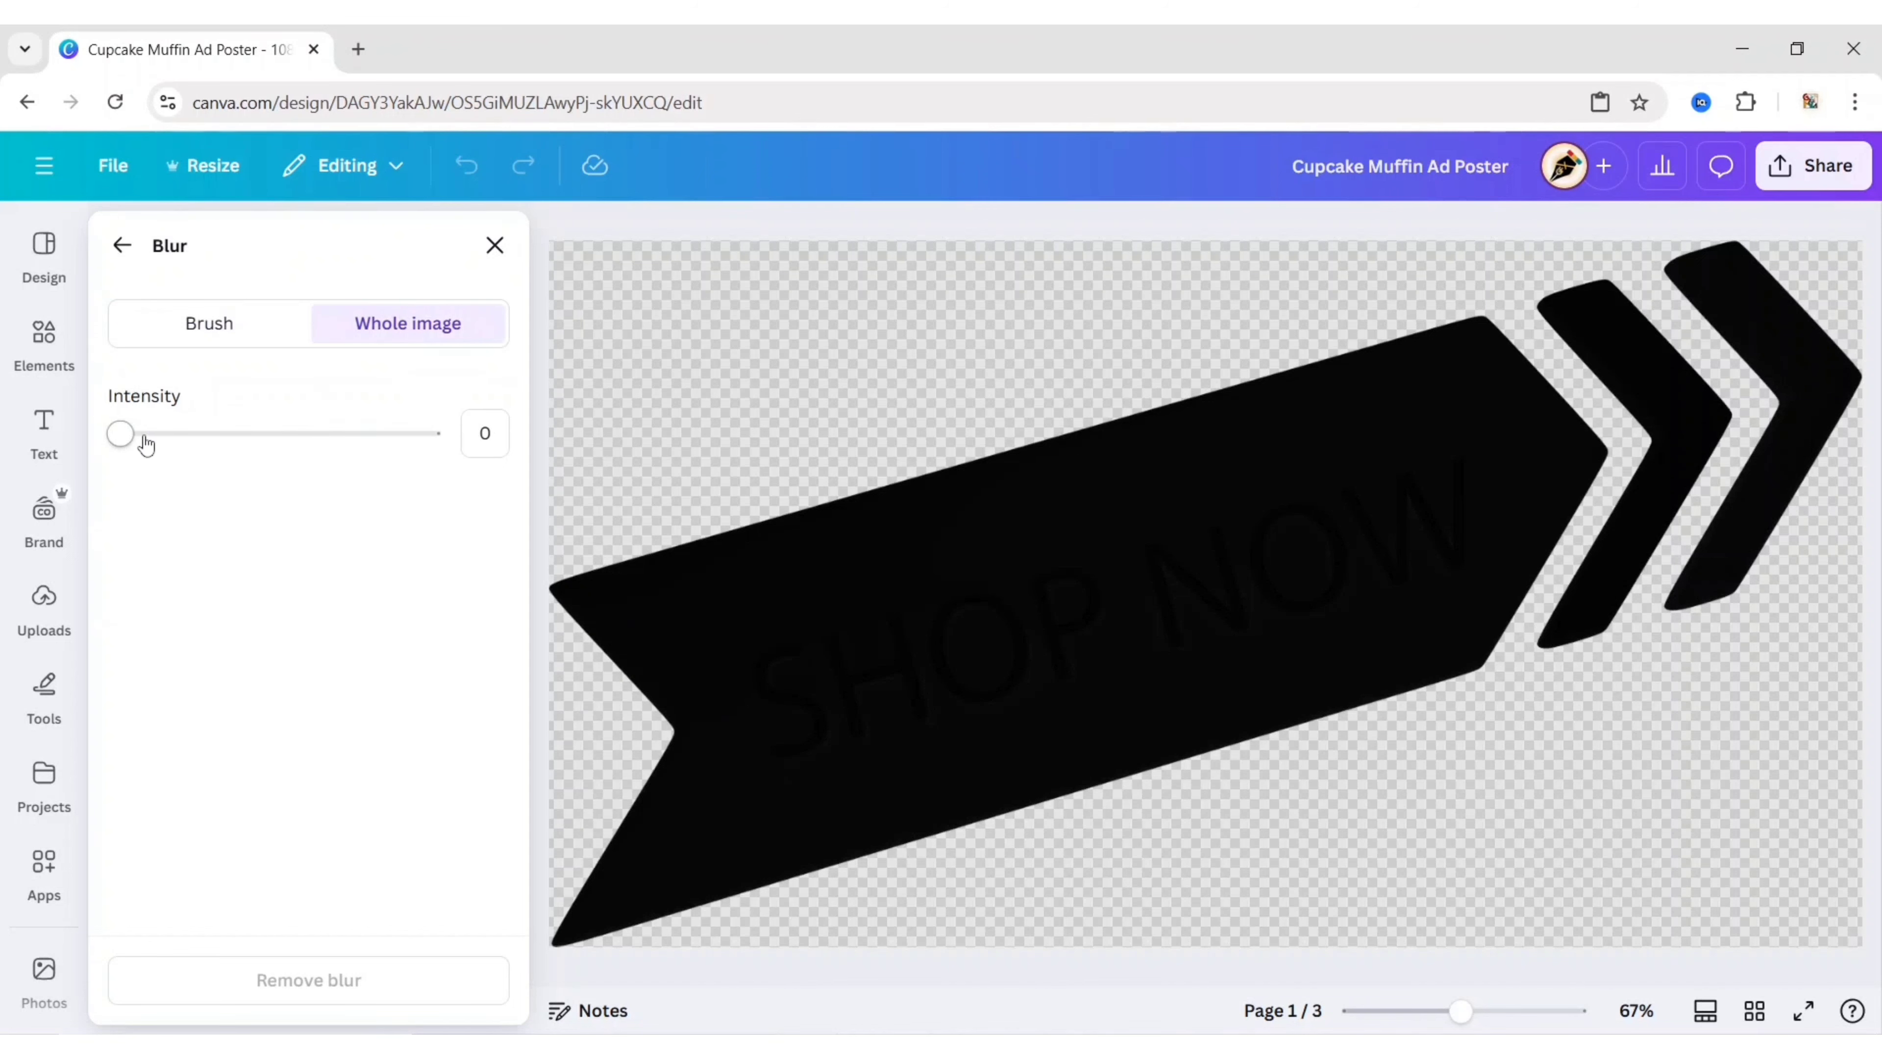
drag(146, 445, 361, 486)
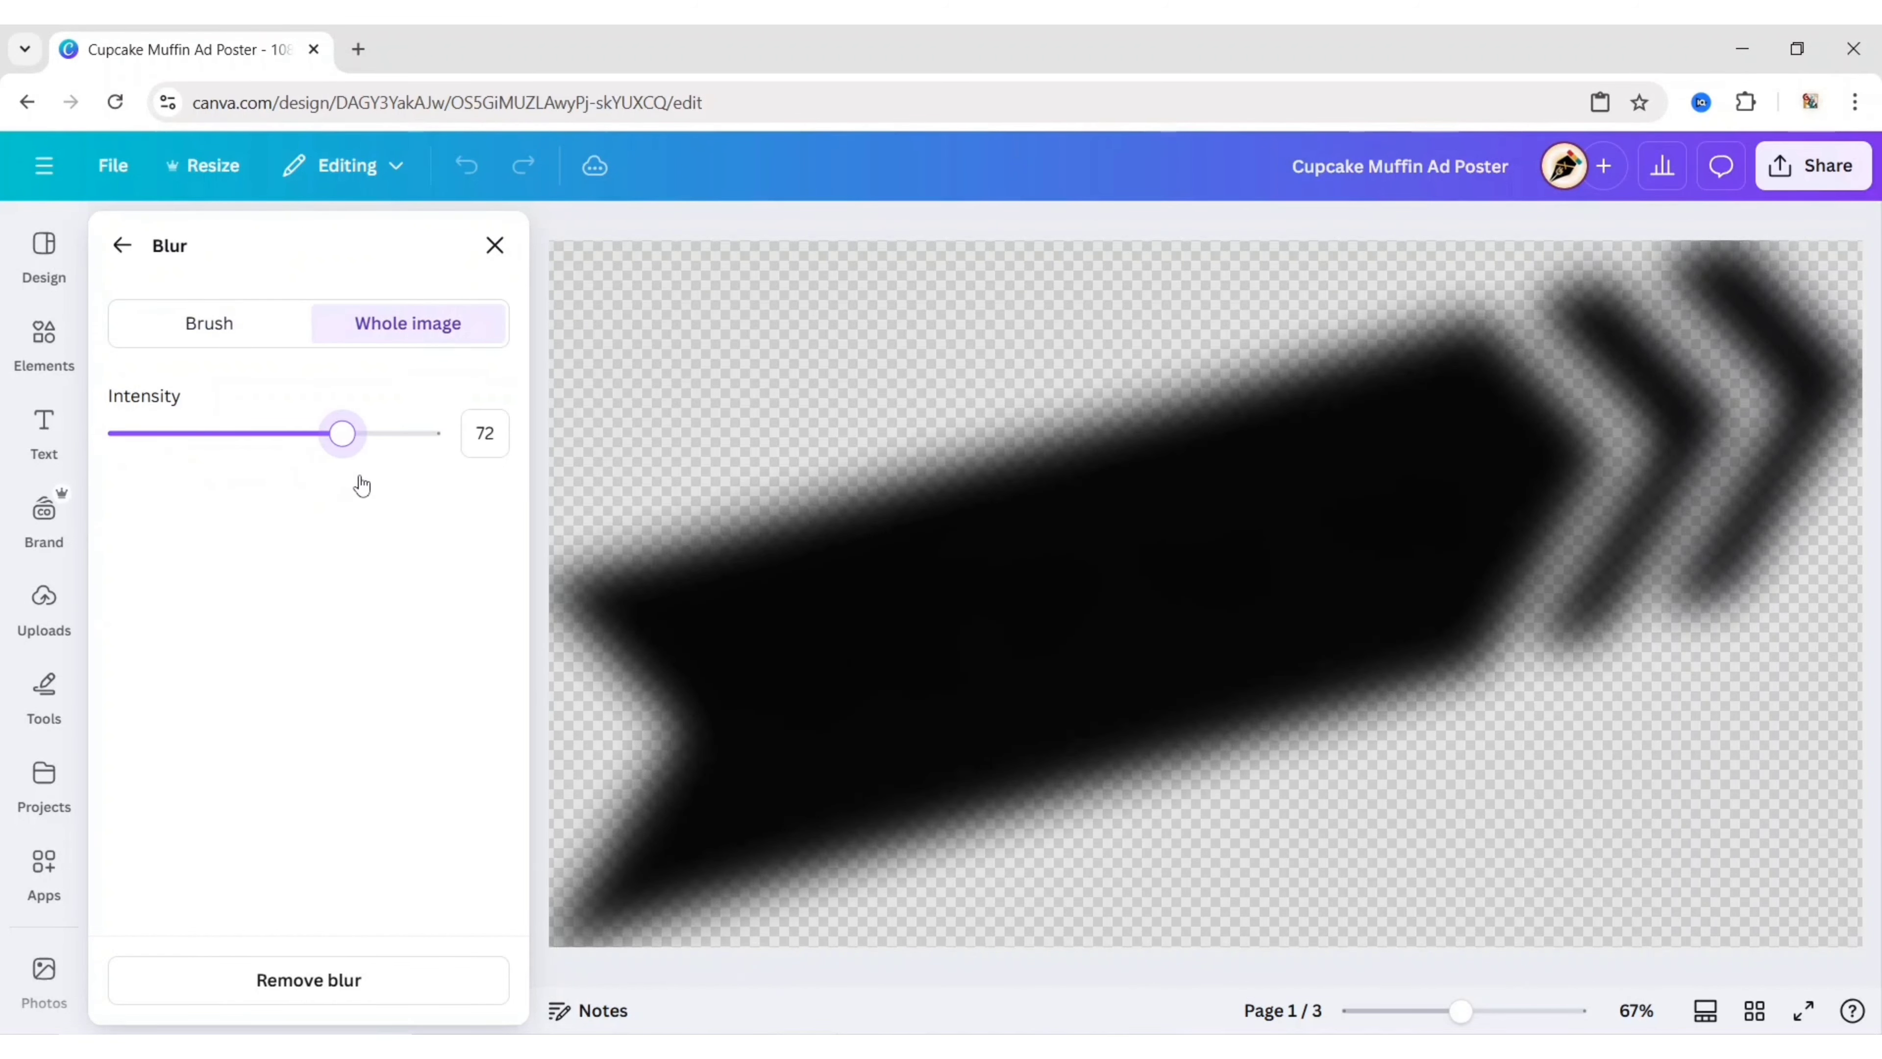
click(122, 246)
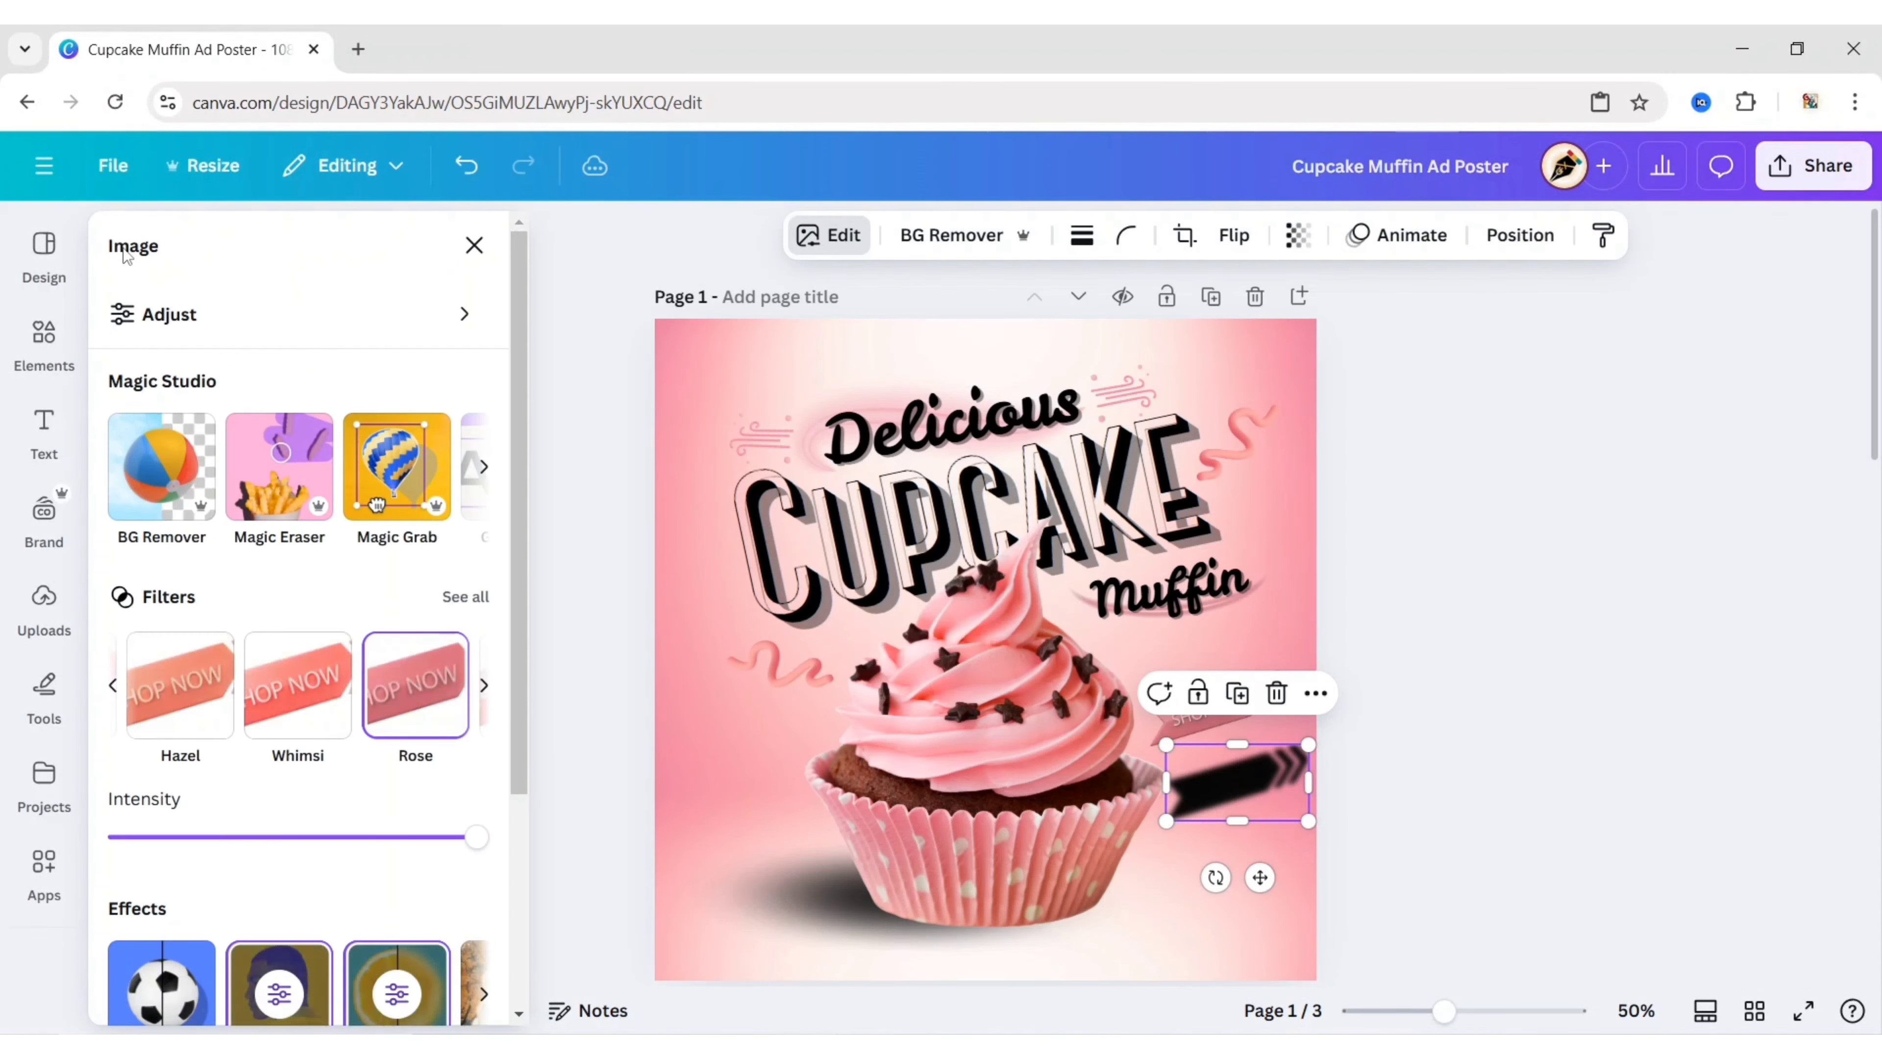
click(475, 244)
Lower the blurred arrow's opacity and move it over the original SHOP NOW arrow, at about X 809, Y 606 px
click(1080, 236)
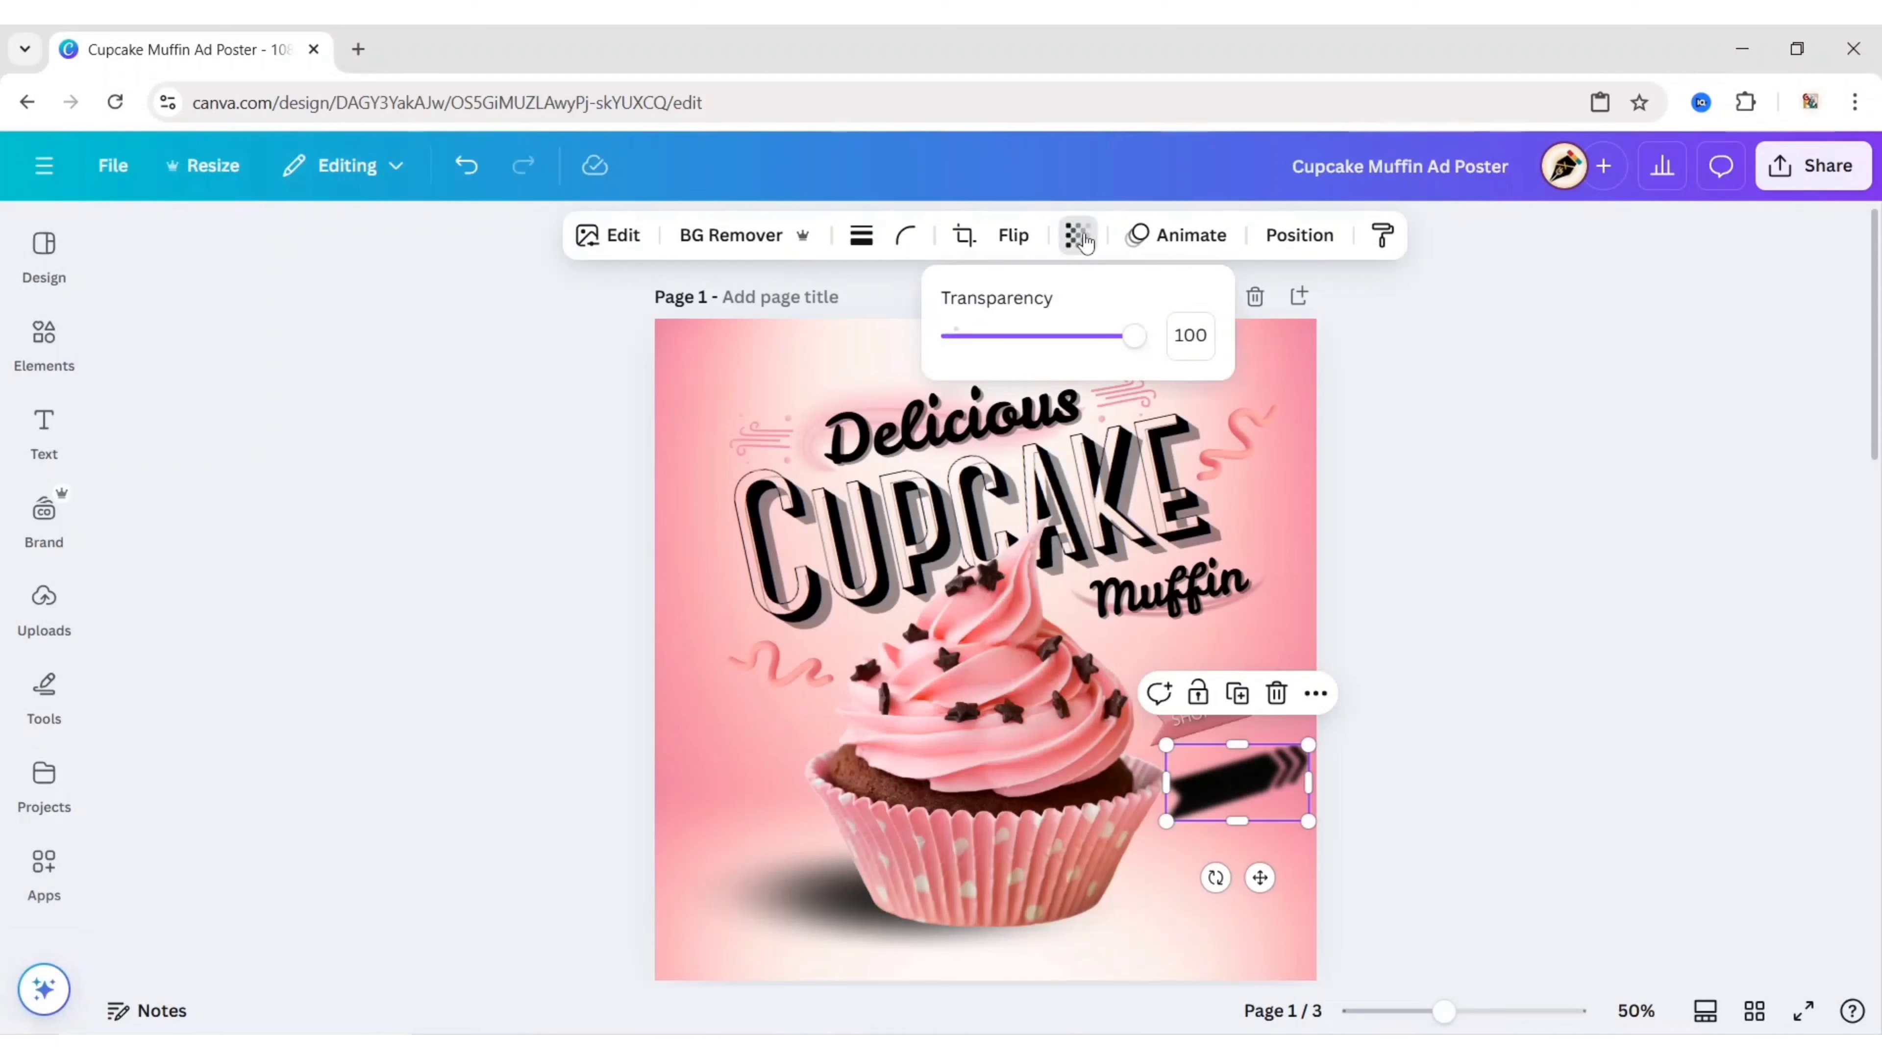
drag(1145, 324, 1005, 321)
key(Escape)
drag(1260, 876, 1243, 822)
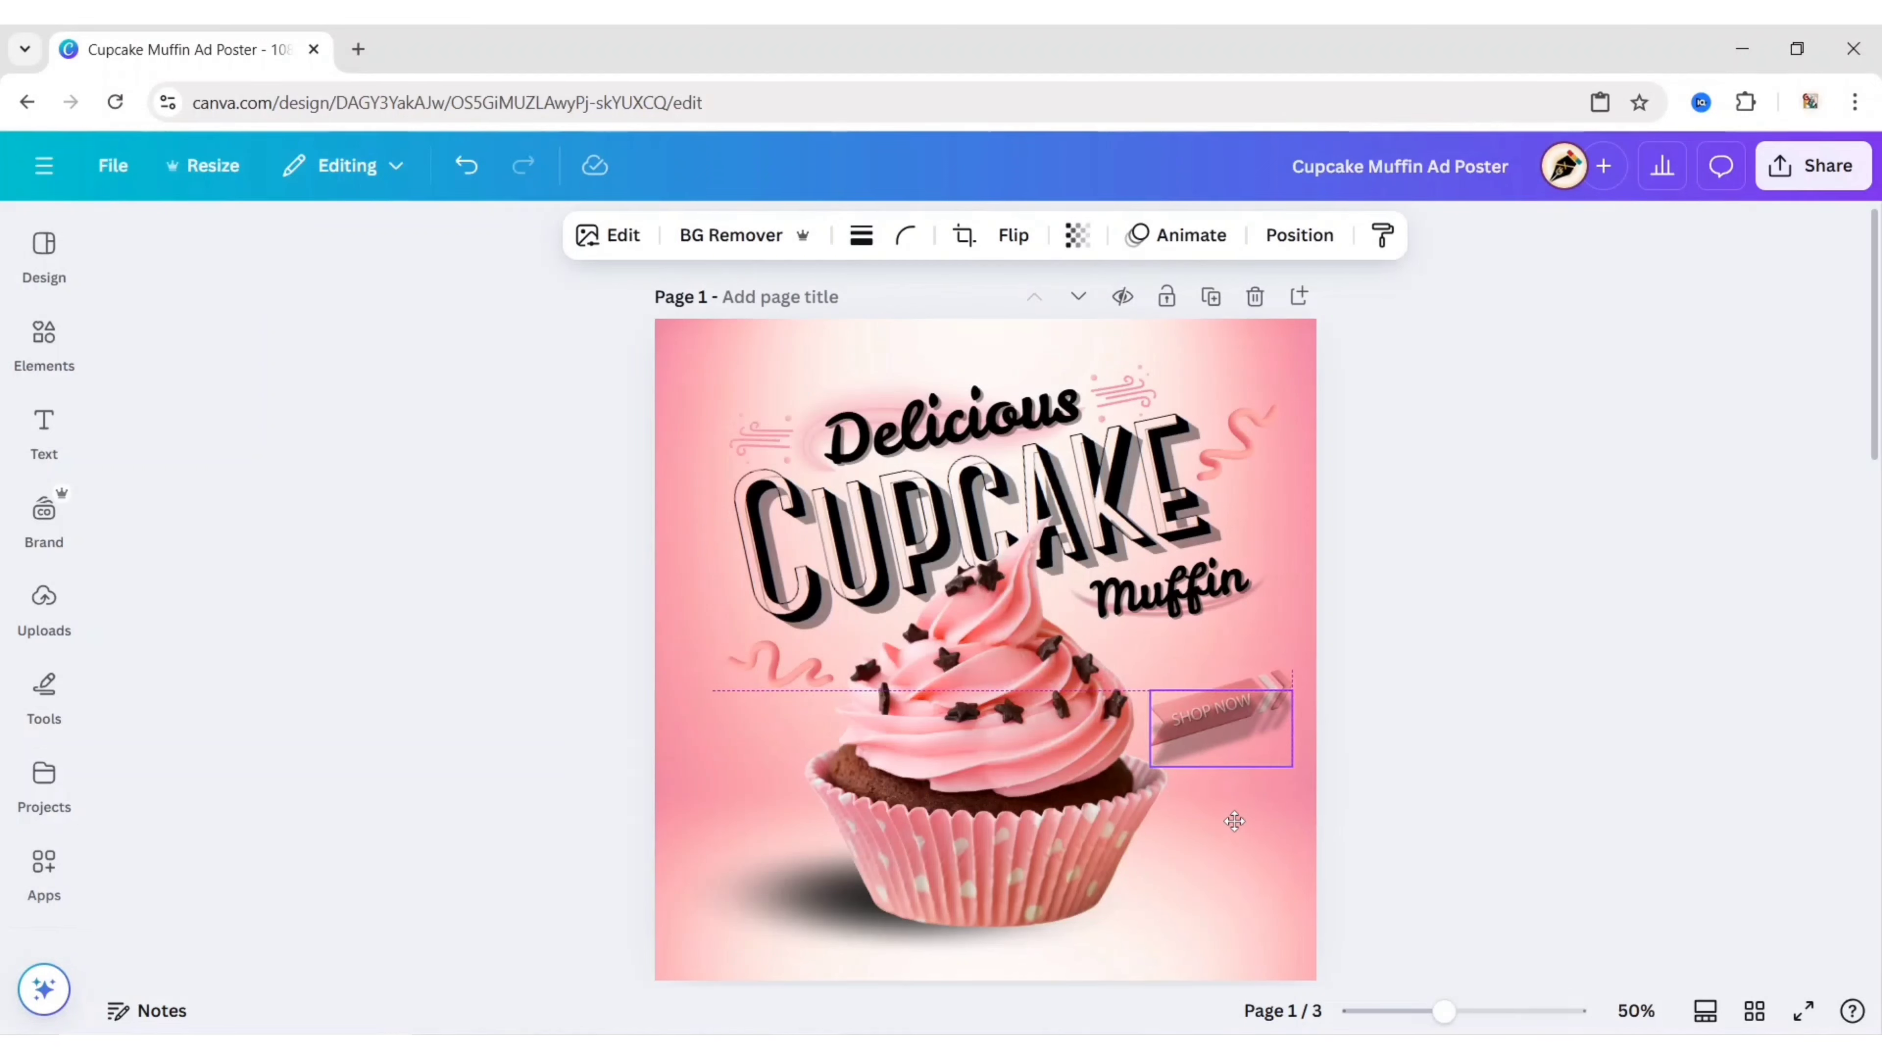
Send the blurred arrow to the back, shrink it slightly and nudge it under the SHOP NOW arrow as its shadow
click(1300, 235)
click(374, 426)
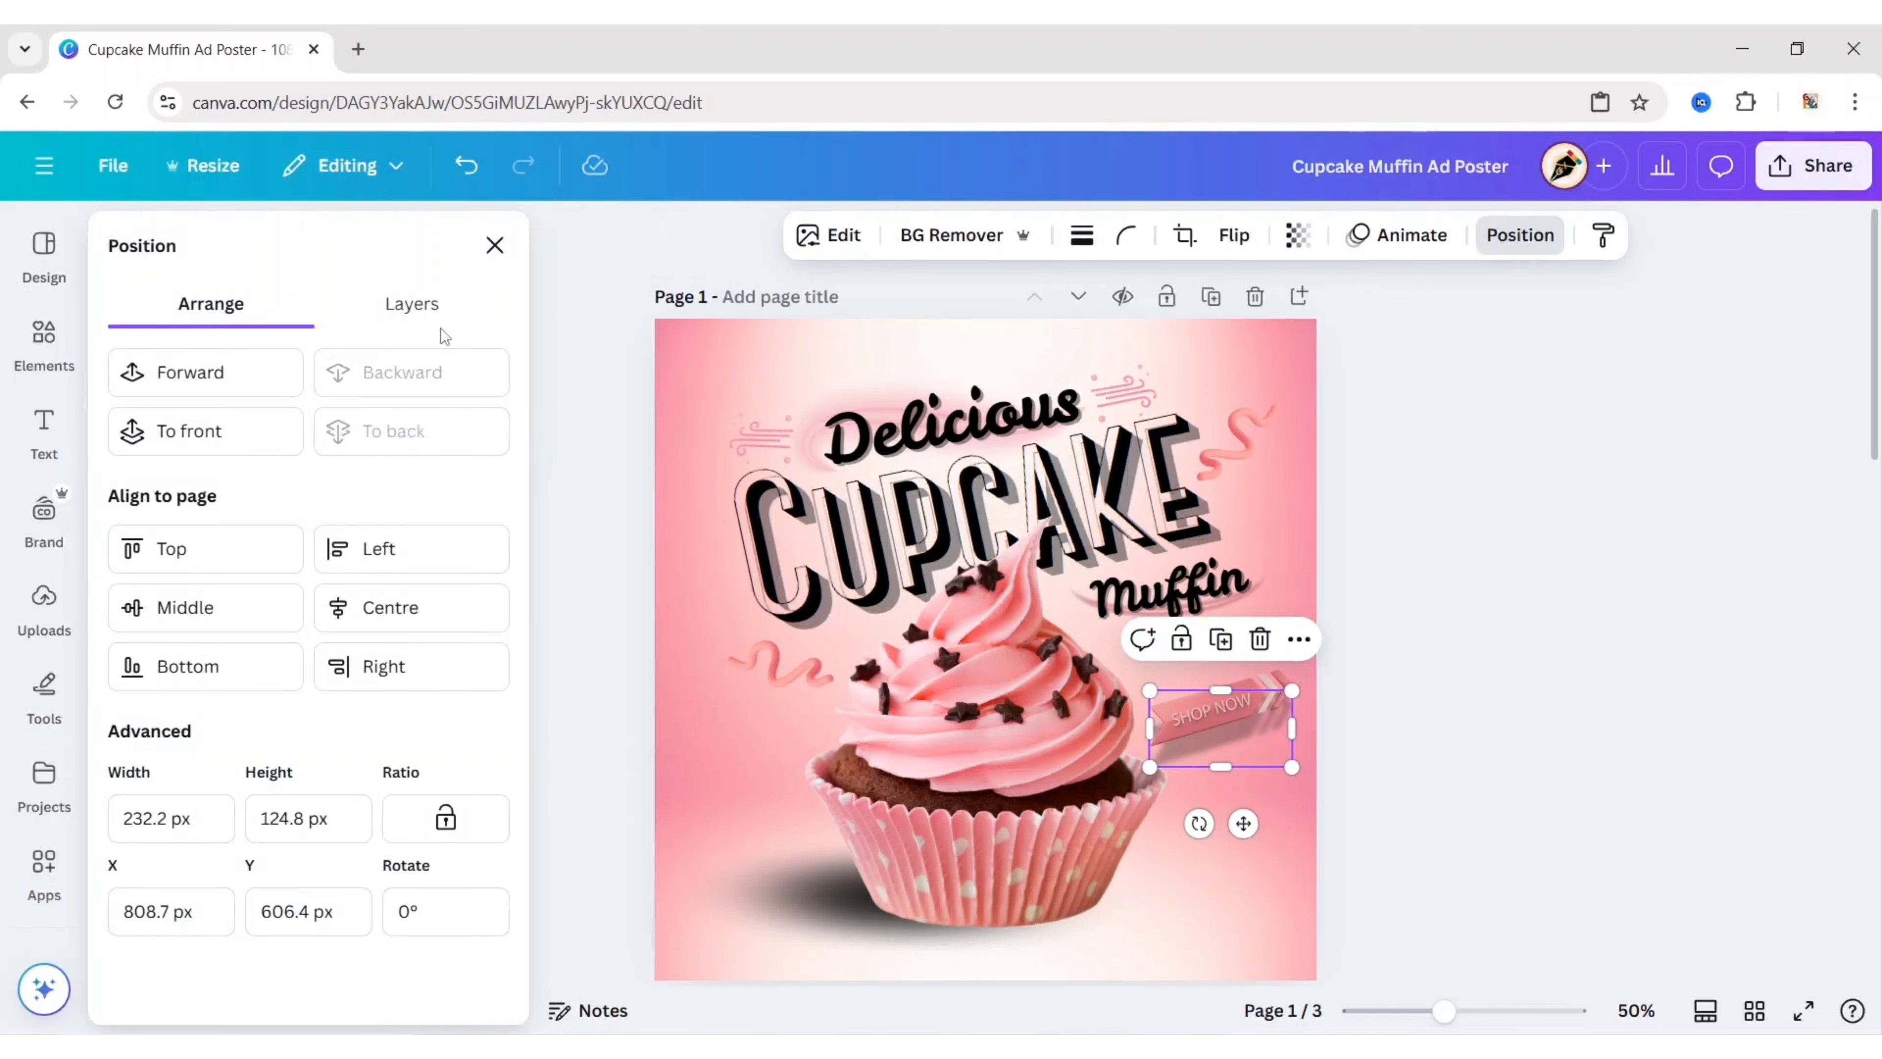
click(494, 245)
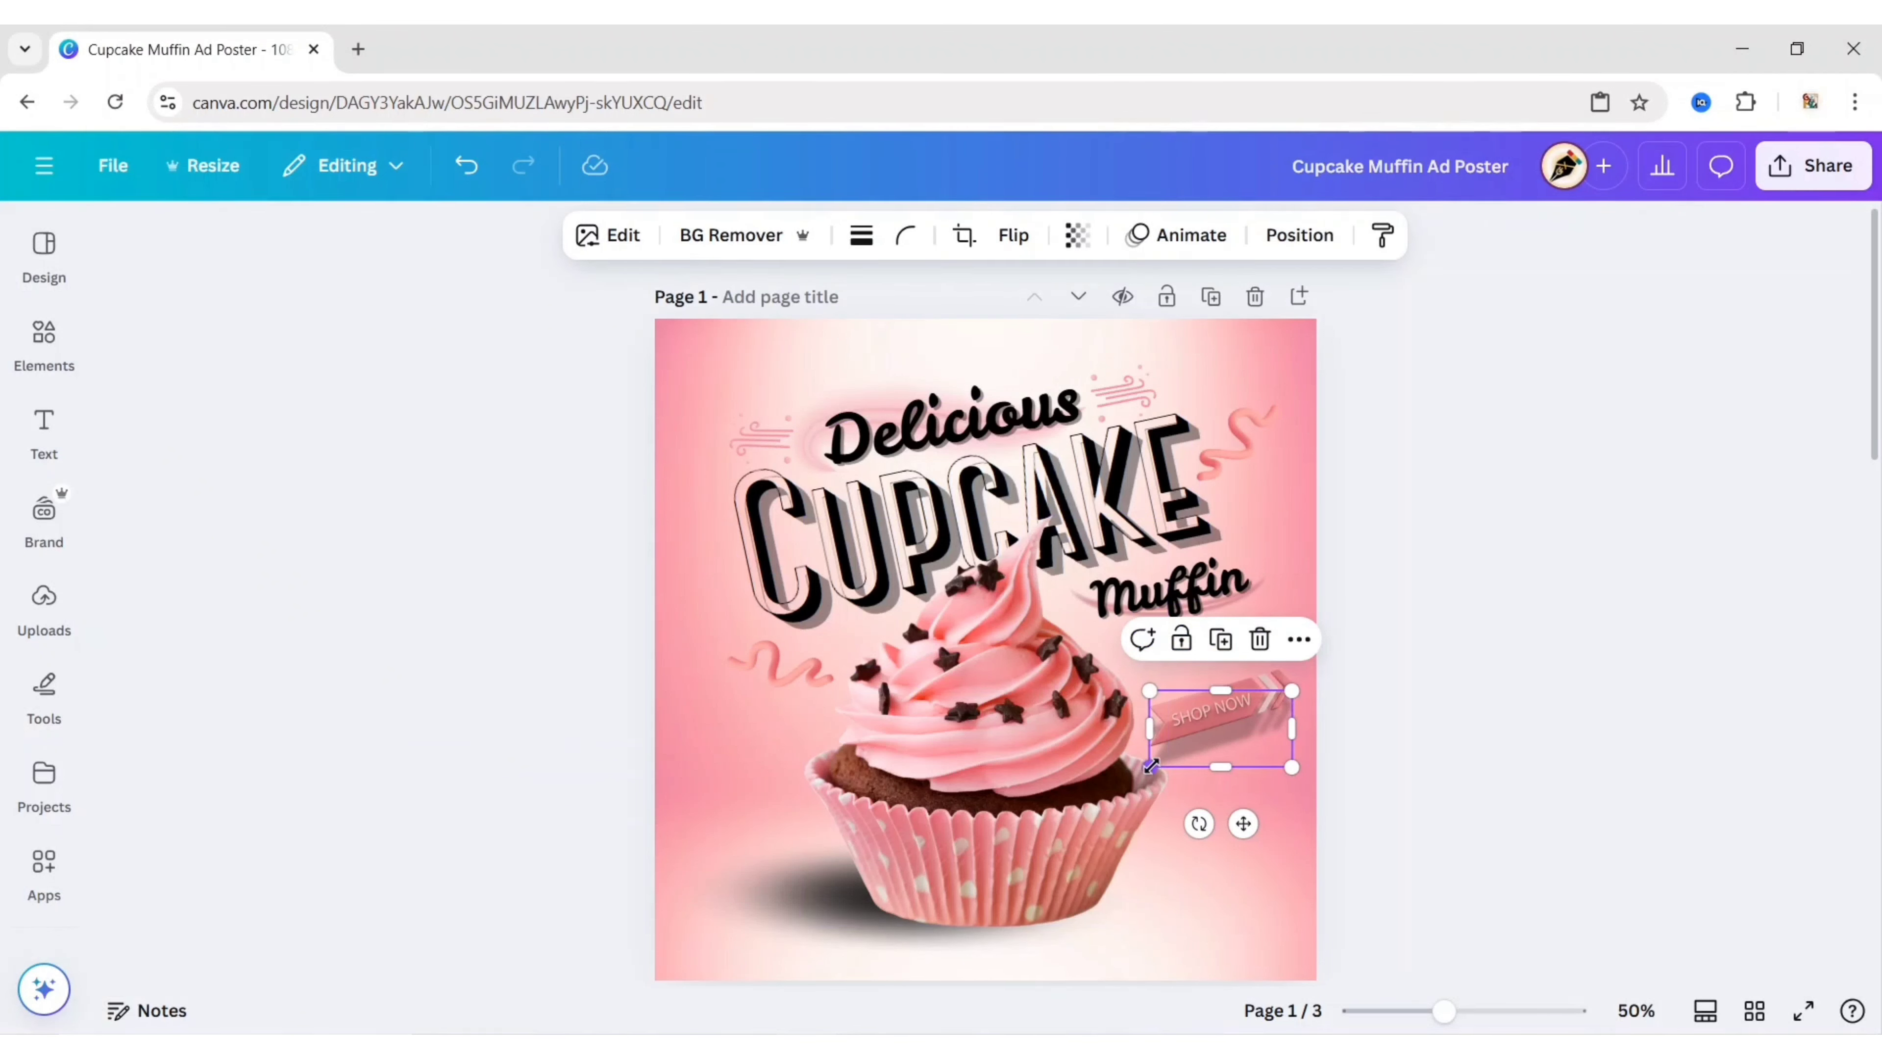
drag(1151, 766, 1159, 761)
drag(1248, 816, 1249, 812)
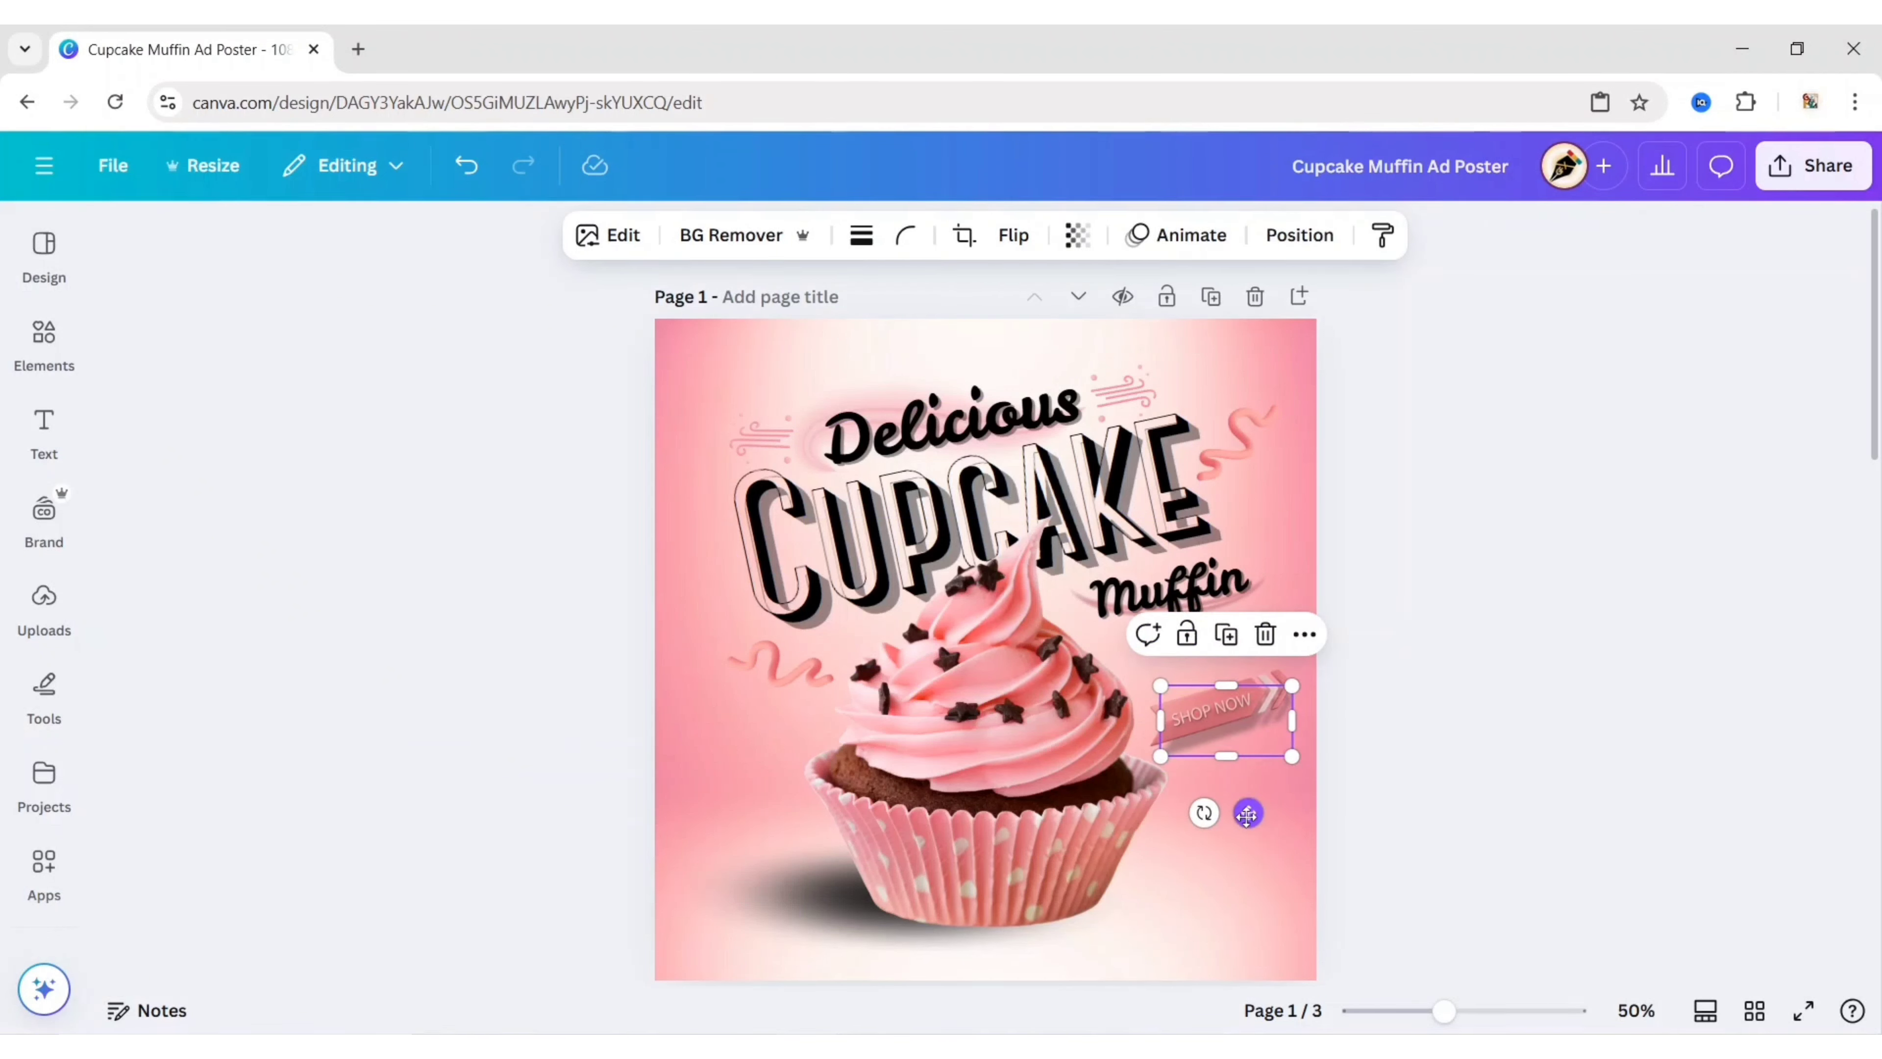